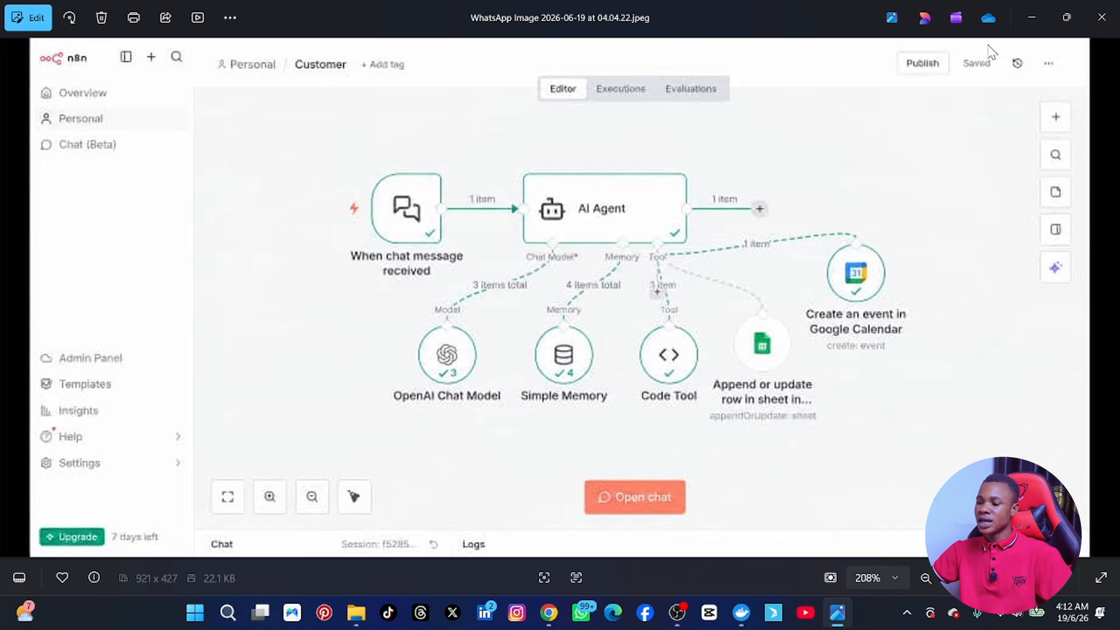
# Step: Minimize the Photos reference image to reveal the empty Day 7 n8n workflow
pyautogui.click(1031, 17)
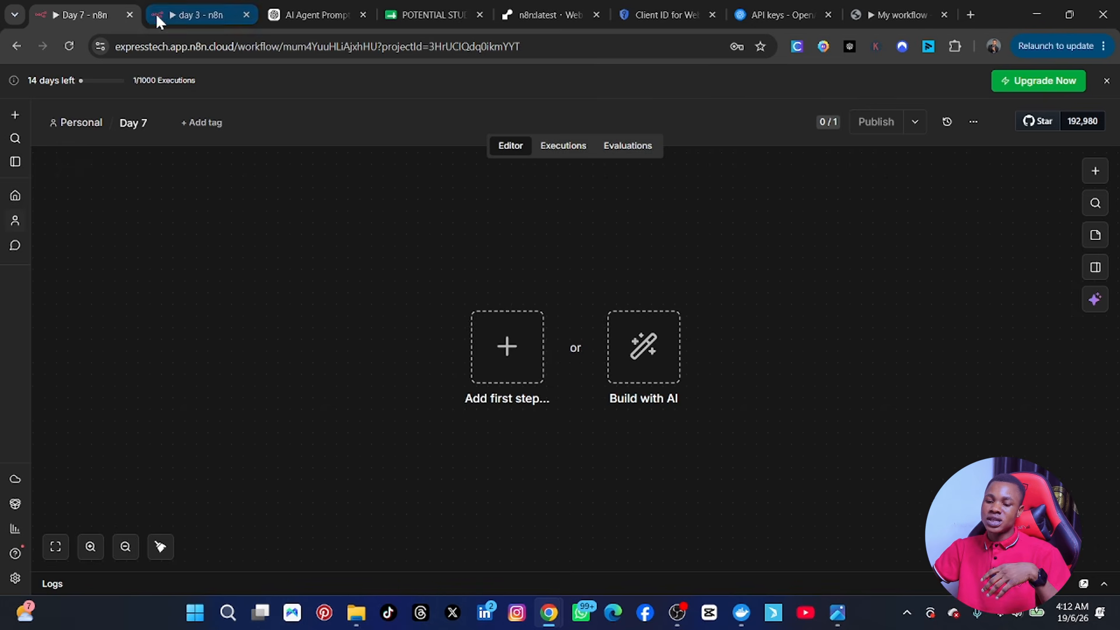
# Step: Glance at the day 3 workflow, then return to Day 7 and browse the trigger list
pyautogui.click(187, 15)
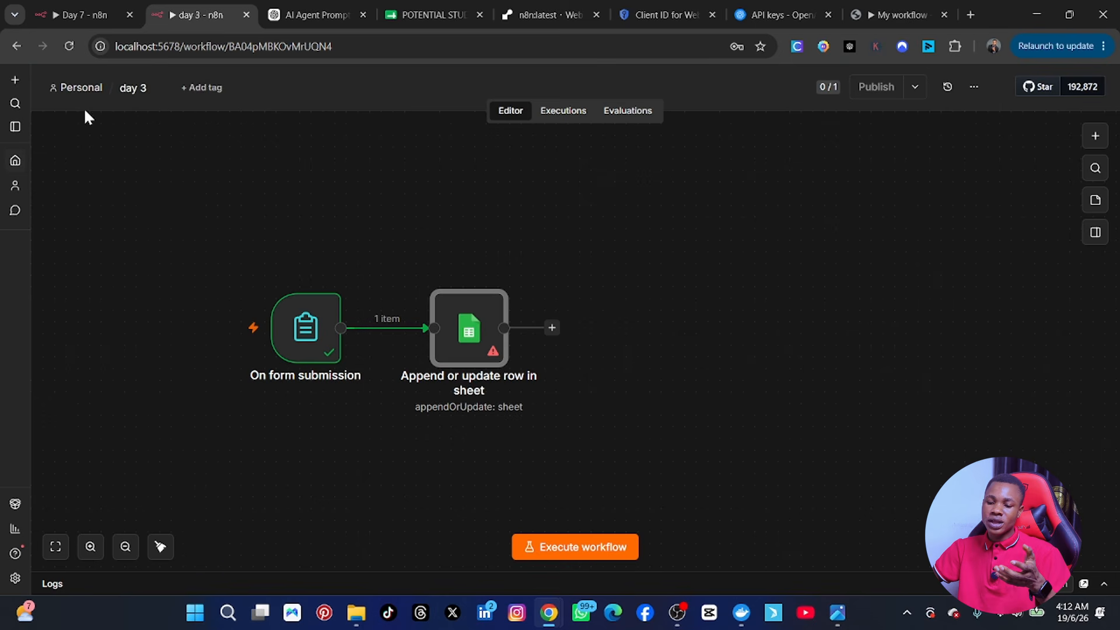
pyautogui.click(83, 14)
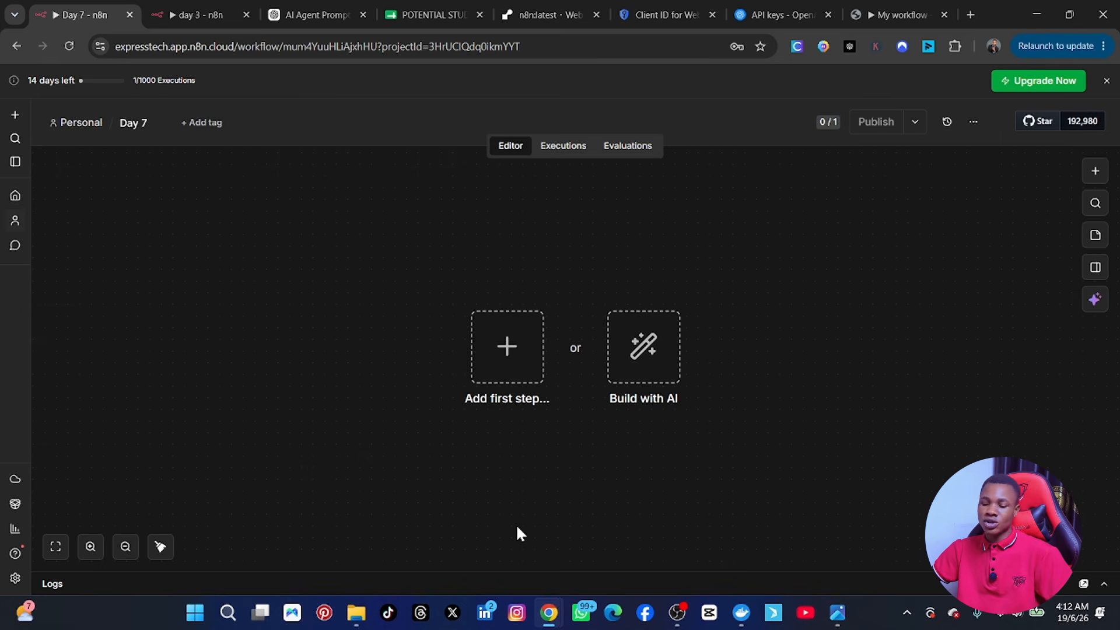
pyautogui.click(507, 352)
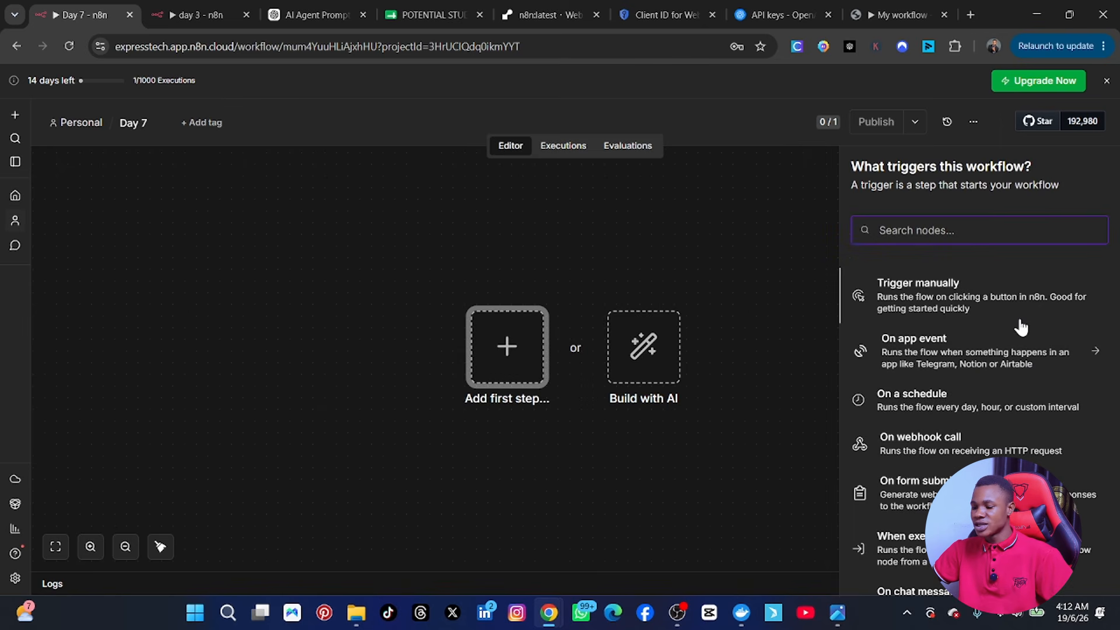
pyautogui.scroll(-3, 929, 486)
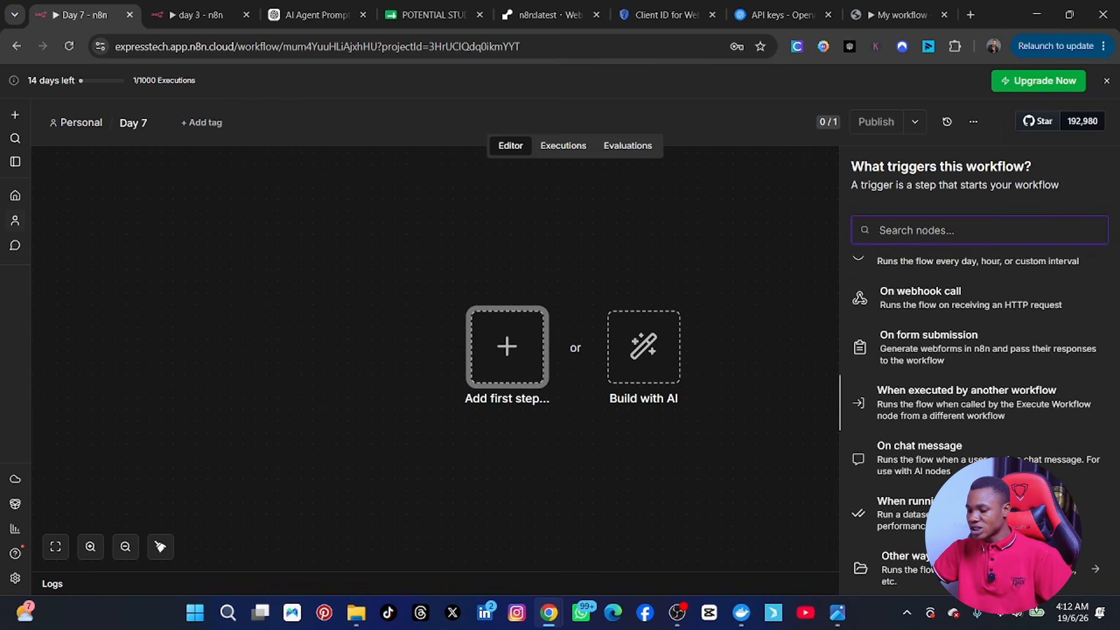
# Step: Add an On chat message trigger, made publicly available in Hosted Chat mode
pyautogui.click(929, 466)
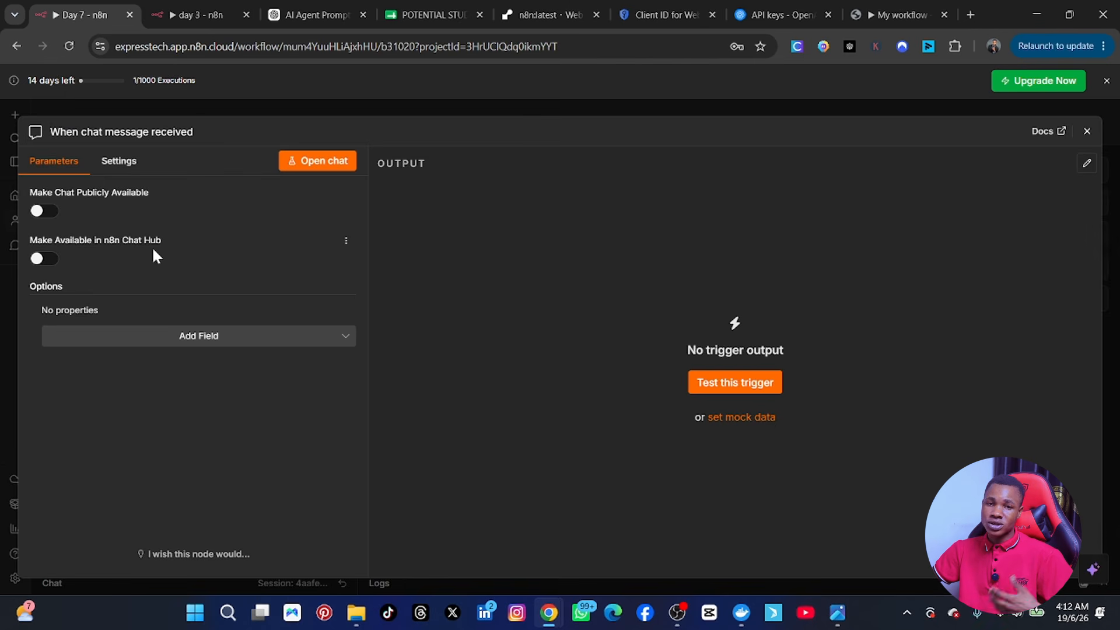
pyautogui.click(50, 211)
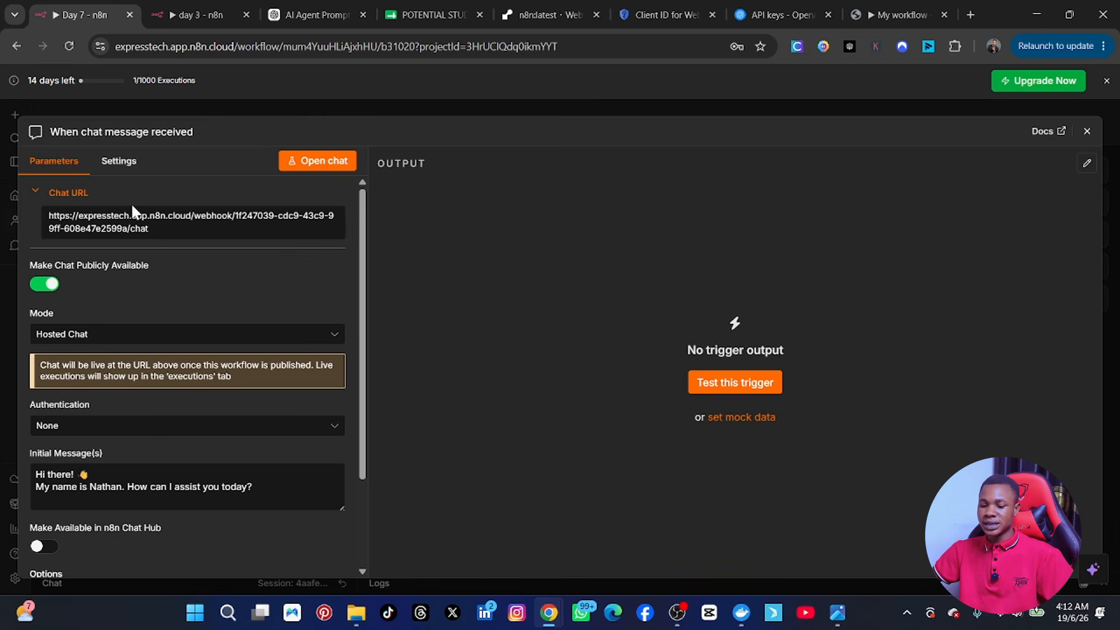
pyautogui.scroll(-2, 144, 292)
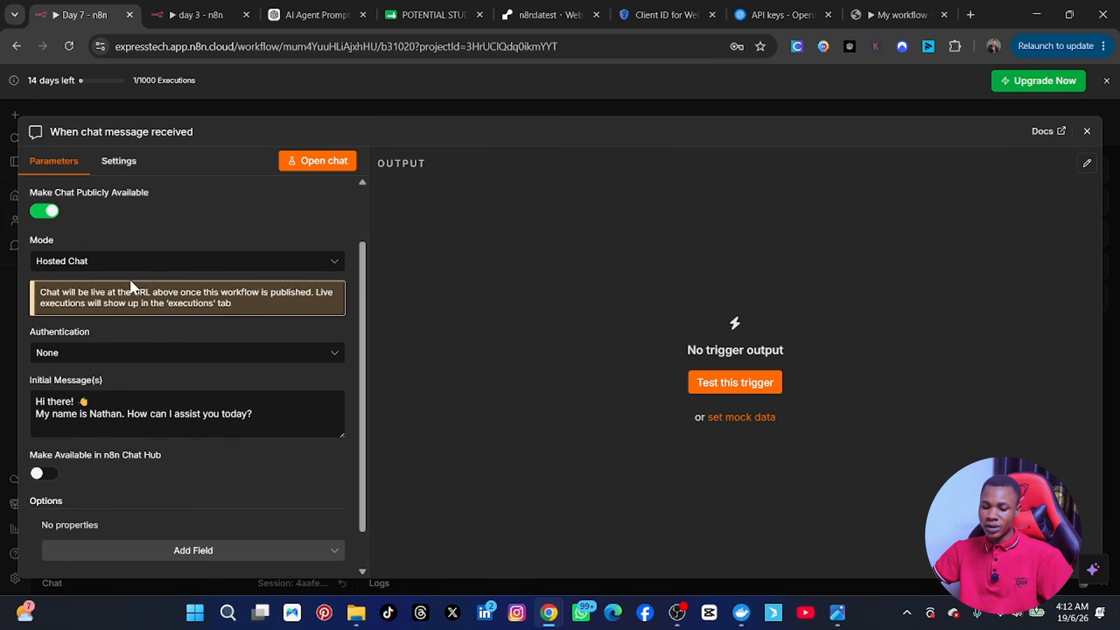
pyautogui.click(99, 266)
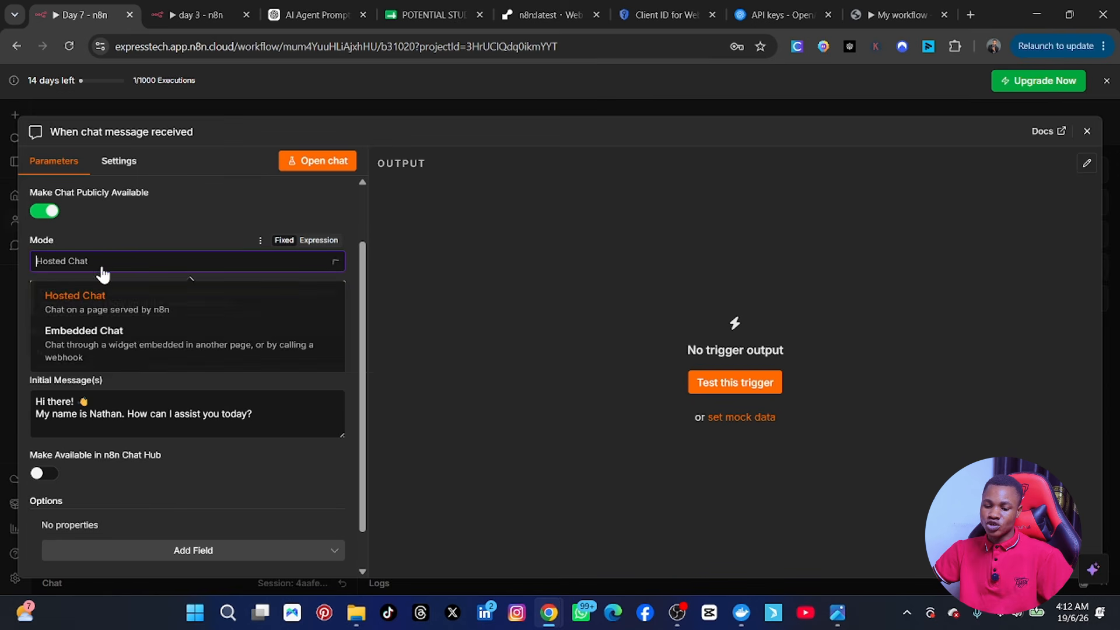
pyautogui.click(109, 233)
pyautogui.scroll(-1, 116, 283)
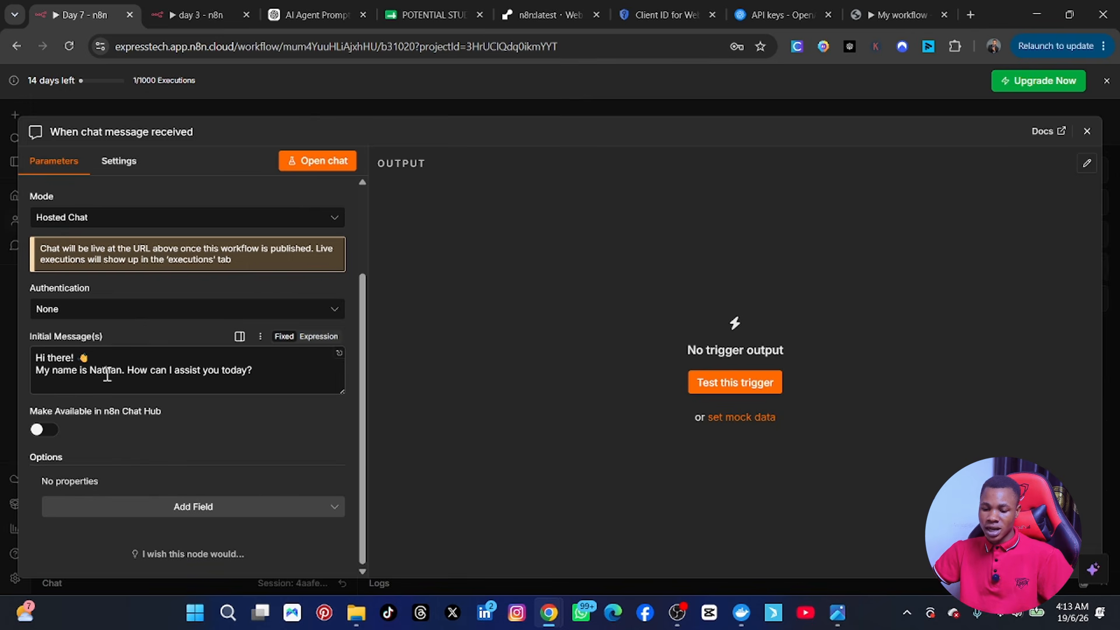
# Step: Replace the greeting's assistant name and add 'i am your ai automation assistant'
pyautogui.moveTo(90, 370); pyautogui.dragTo(127, 374)
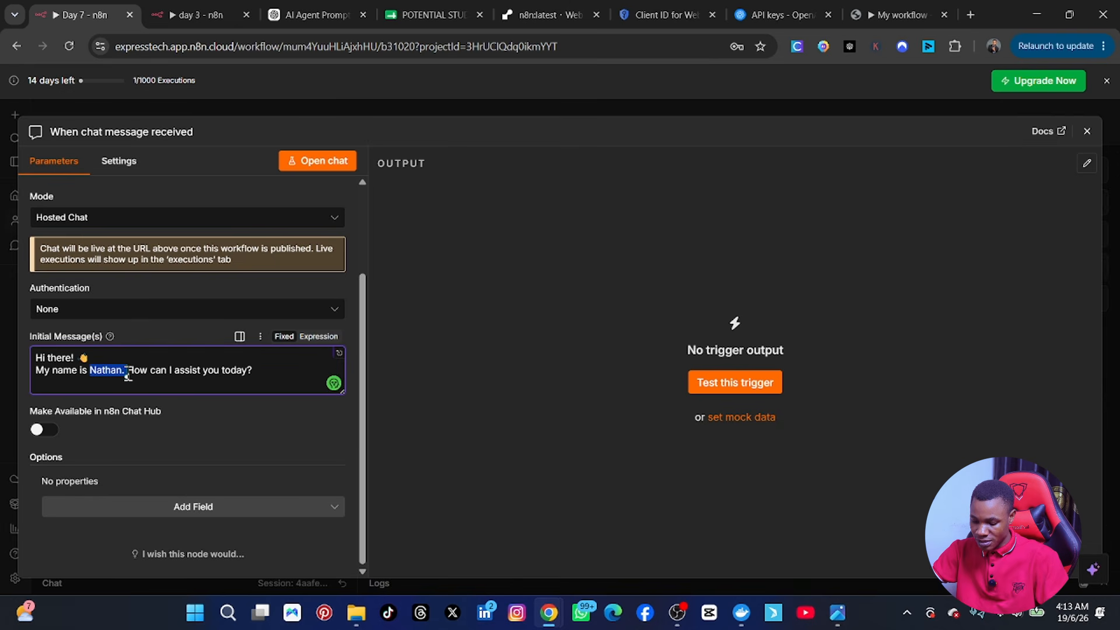
pyautogui.write('ddni')
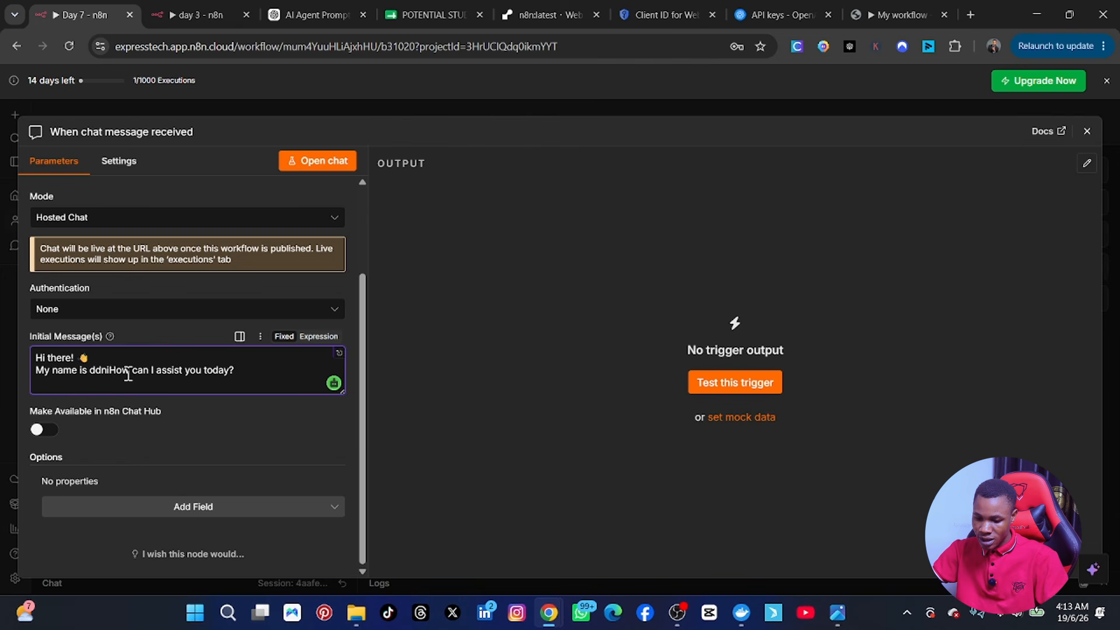
pyautogui.write(',')
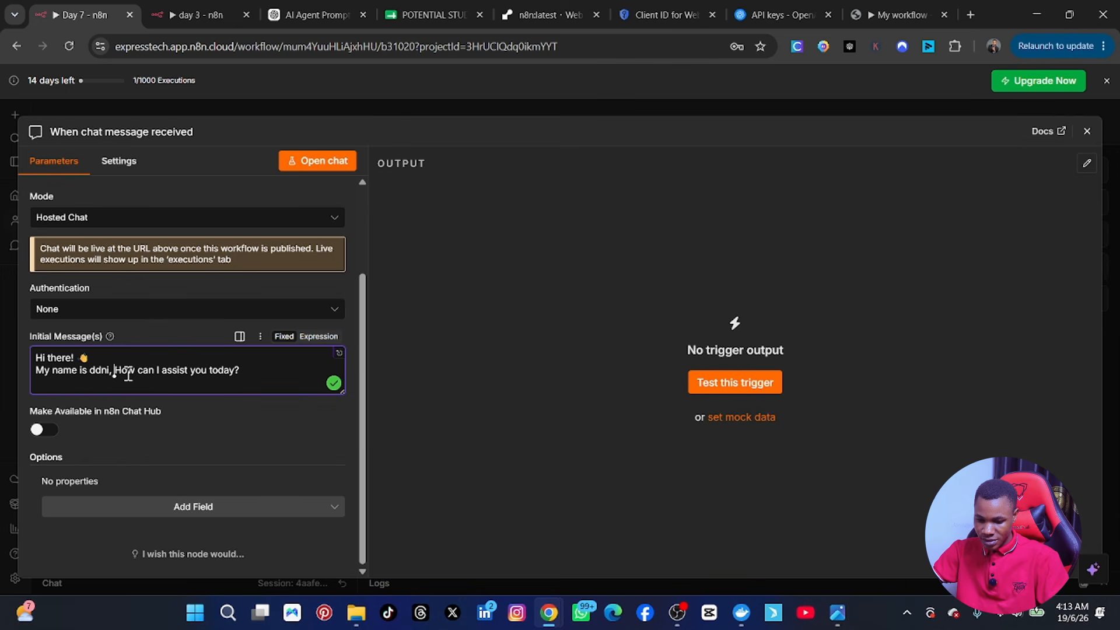
pyautogui.press('BackSpace')
pyautogui.press('BackSpace')
pyautogui.press('BackSpace')
pyautogui.press('BackSpace')
pyautogui.press('BackSpace')
pyautogui.press('BackSpace')
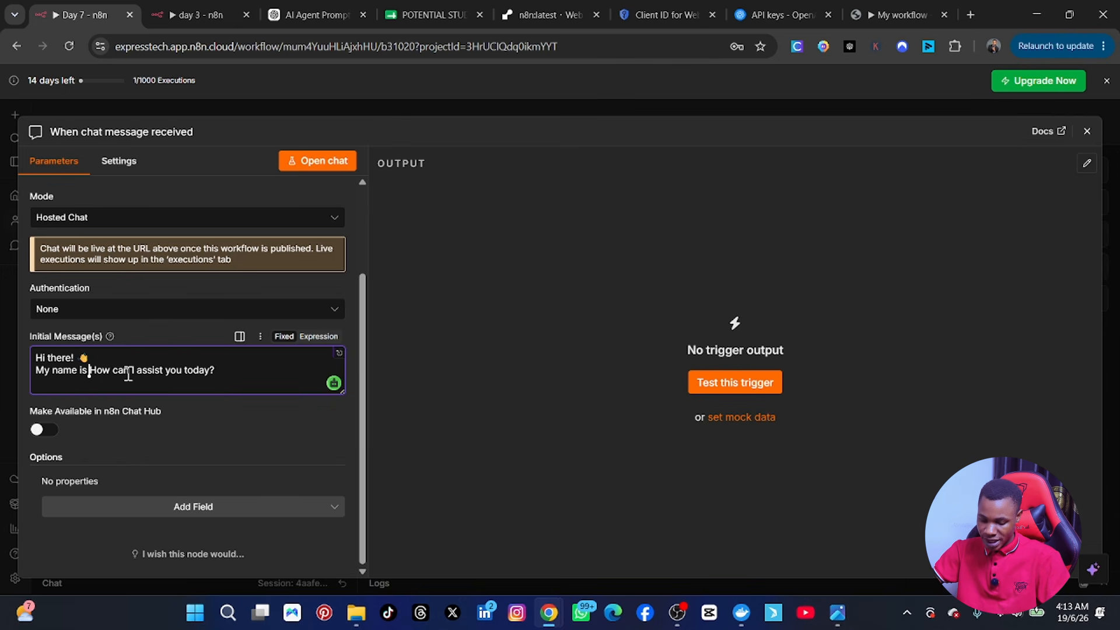
pyautogui.write('Denis')
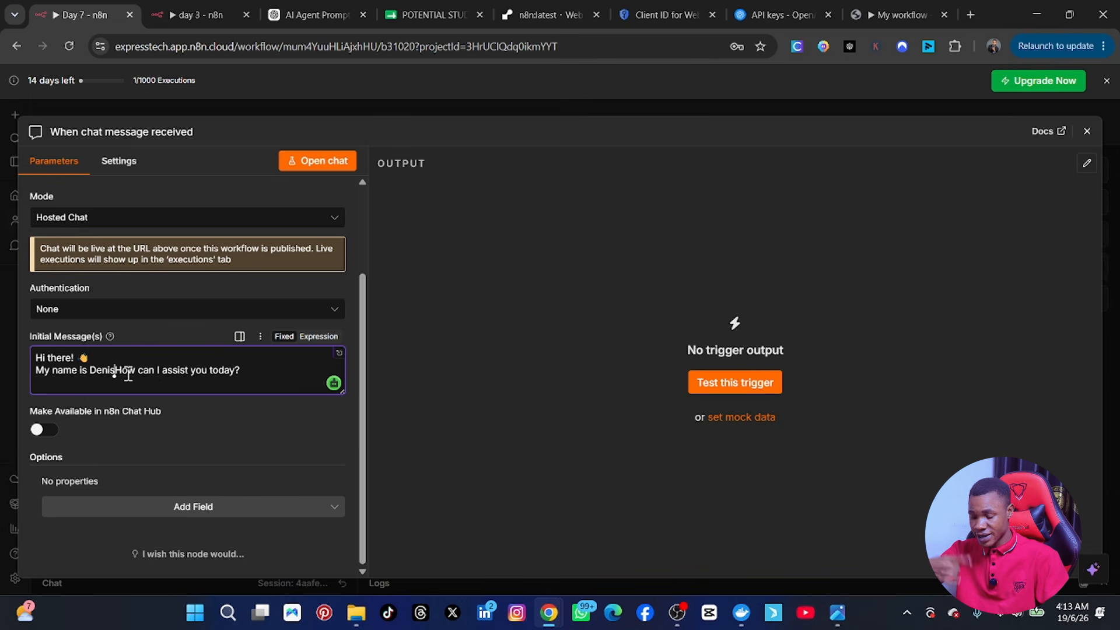
pyautogui.write(', i am ')
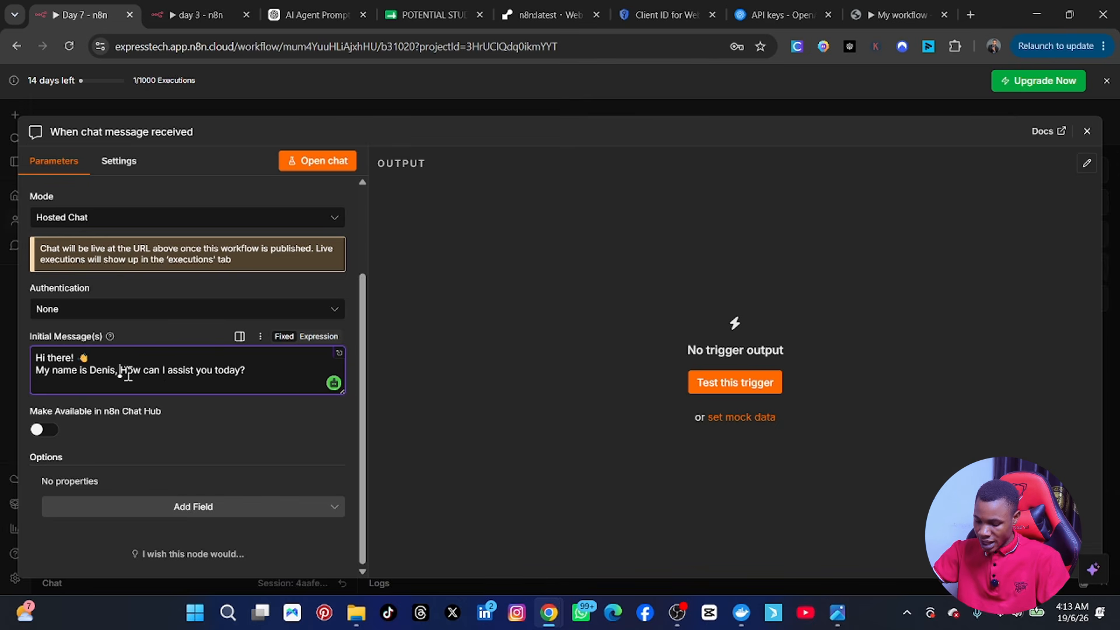
pyautogui.write('your ai nt')
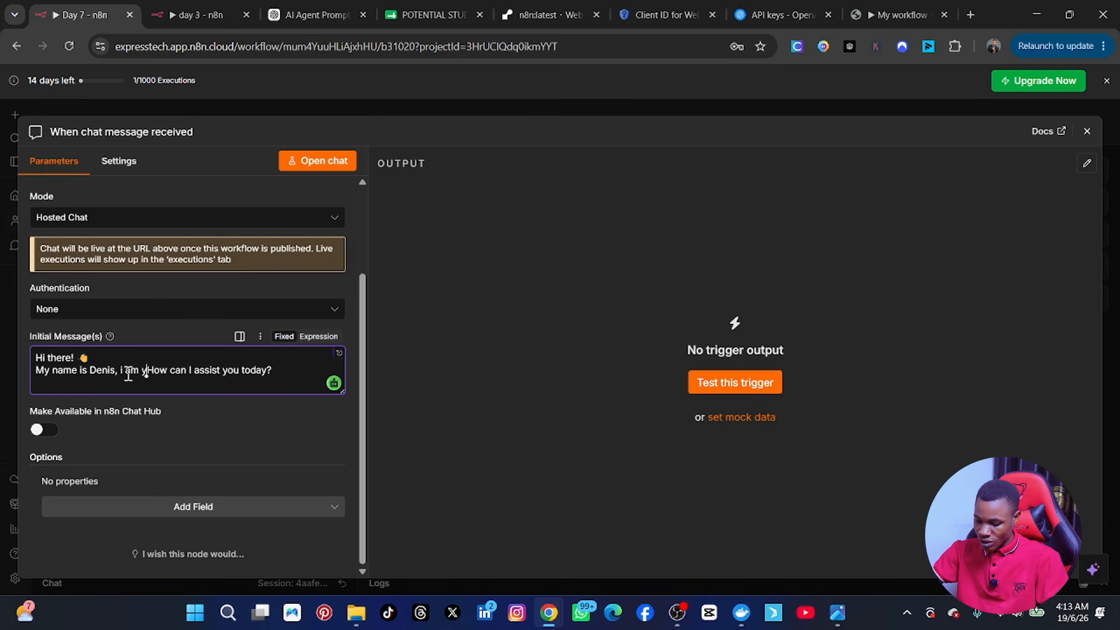
pyautogui.write('umation ass')
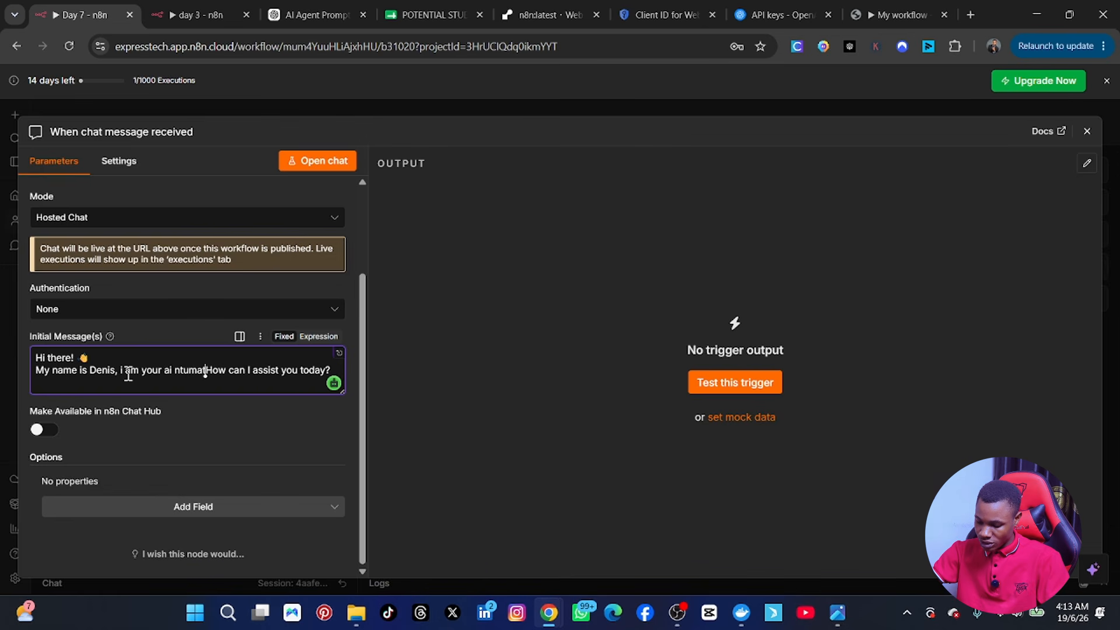
pyautogui.write('istant,')
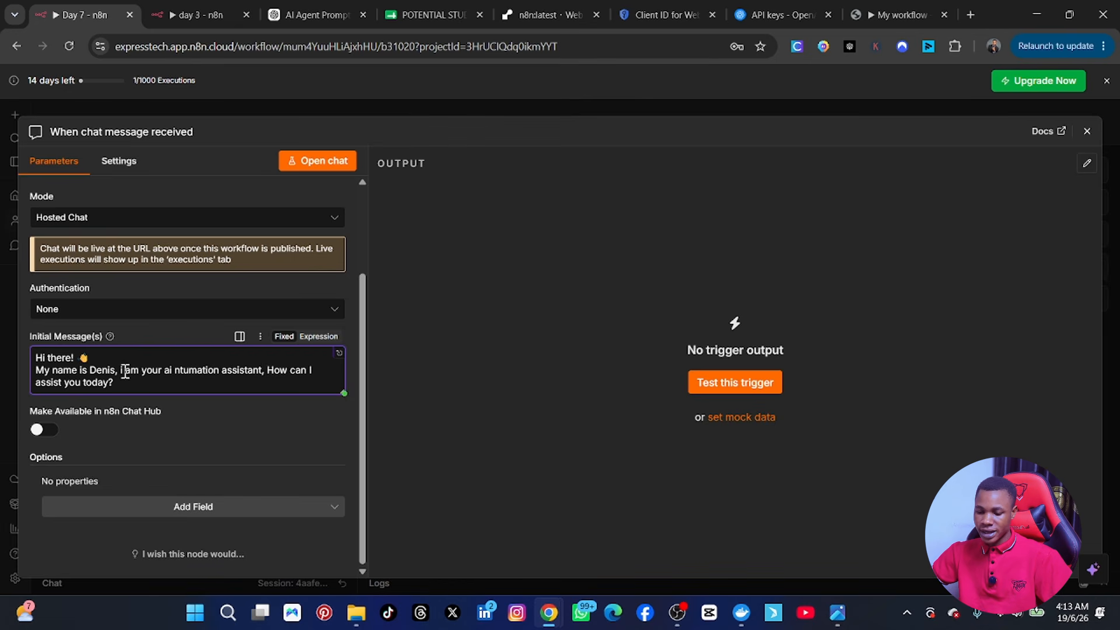
pyautogui.click(186, 368)
pyautogui.click(210, 410)
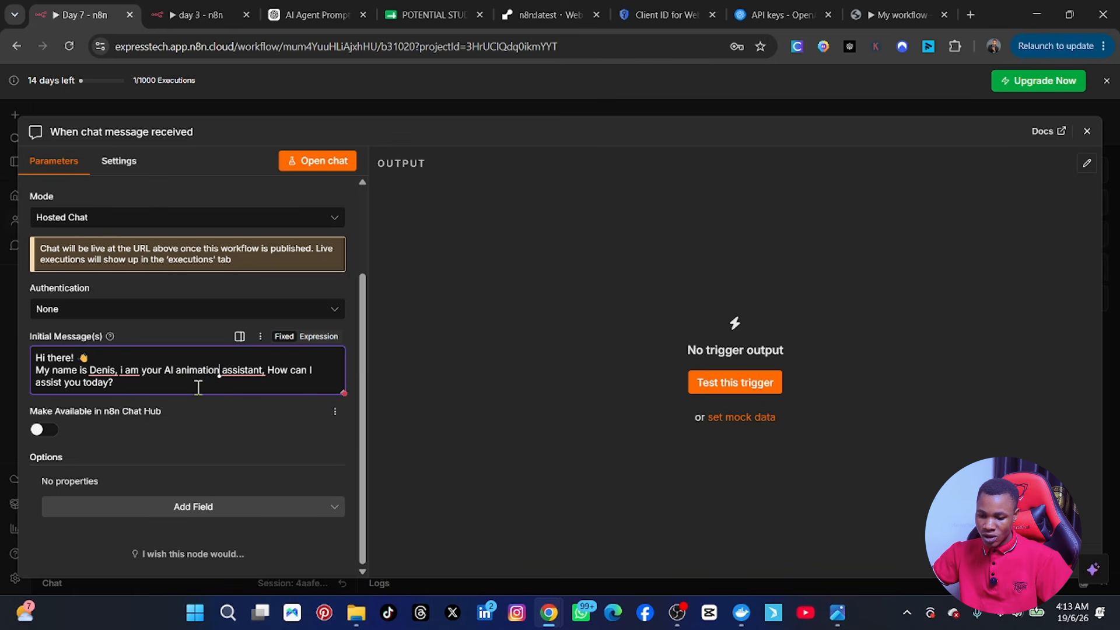
# Step: Fix 'automation', the punctuation and 'I am' capitalization, then close the trigger settings
pyautogui.moveTo(176, 370); pyautogui.dragTo(207, 370)
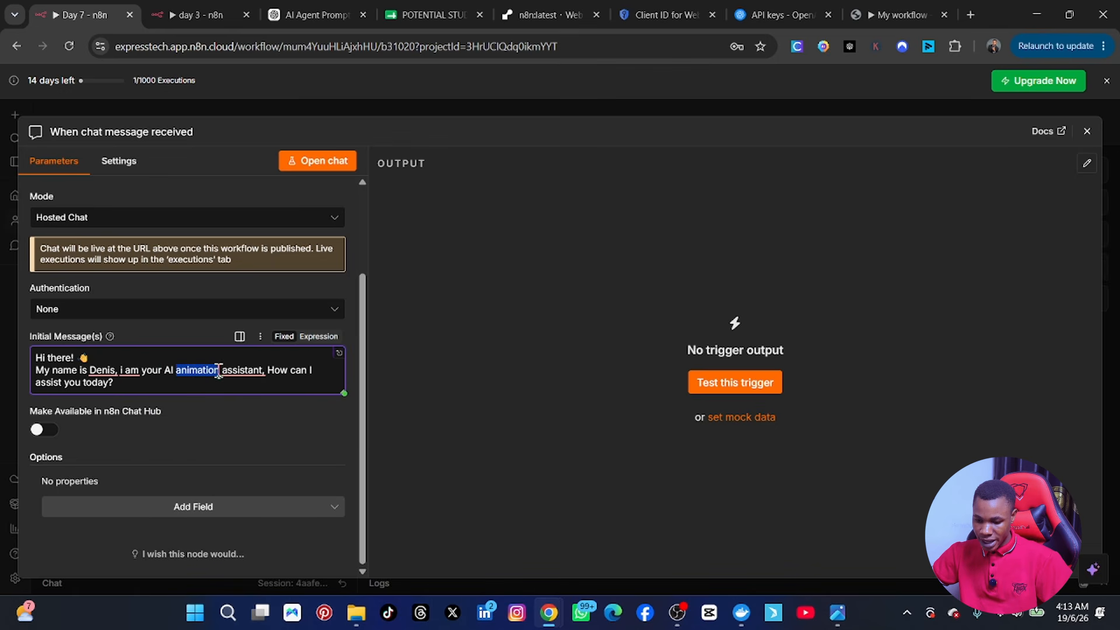
pyautogui.doubleClick(209, 370)
pyautogui.write('automa')
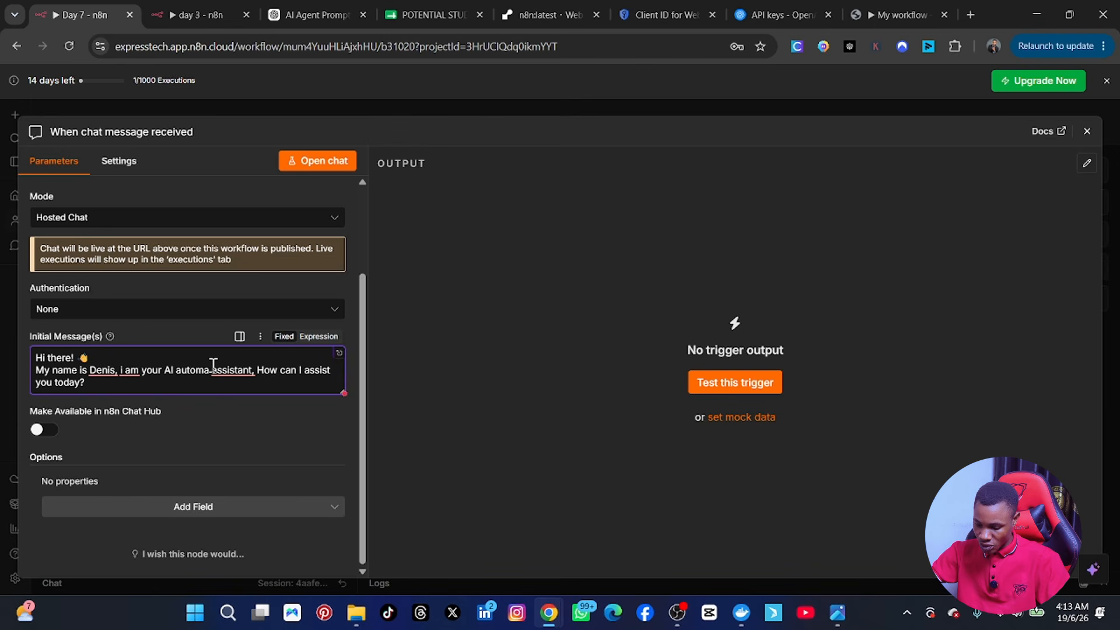
pyautogui.write('TION')
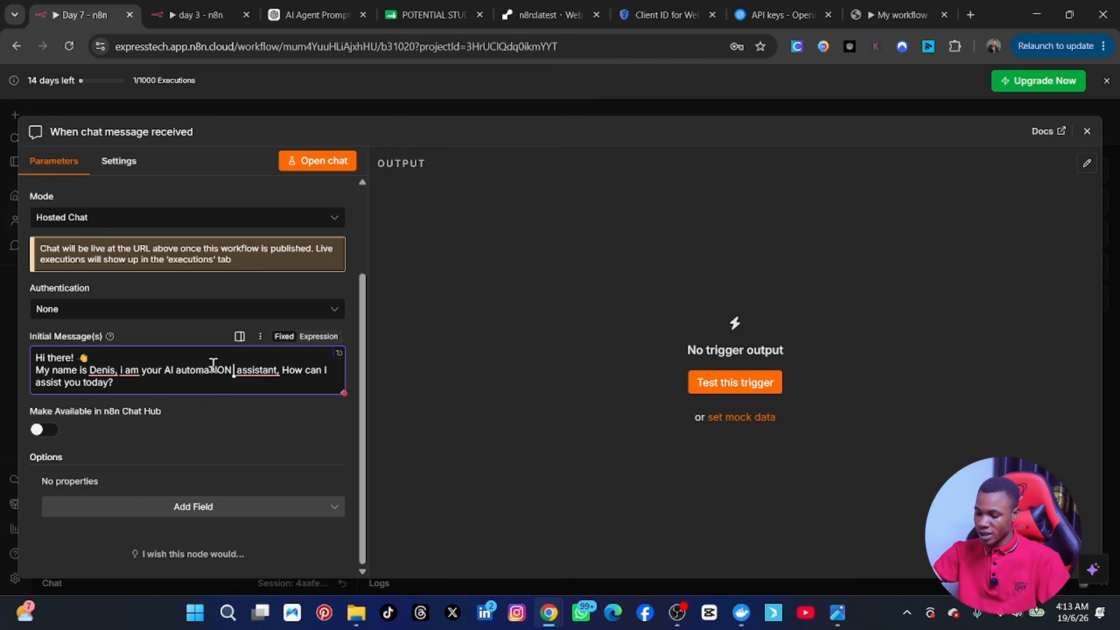
pyautogui.press('BackSpace')
pyautogui.press('BackSpace')
pyautogui.press('BackSpace')
pyautogui.press('BackSpace')
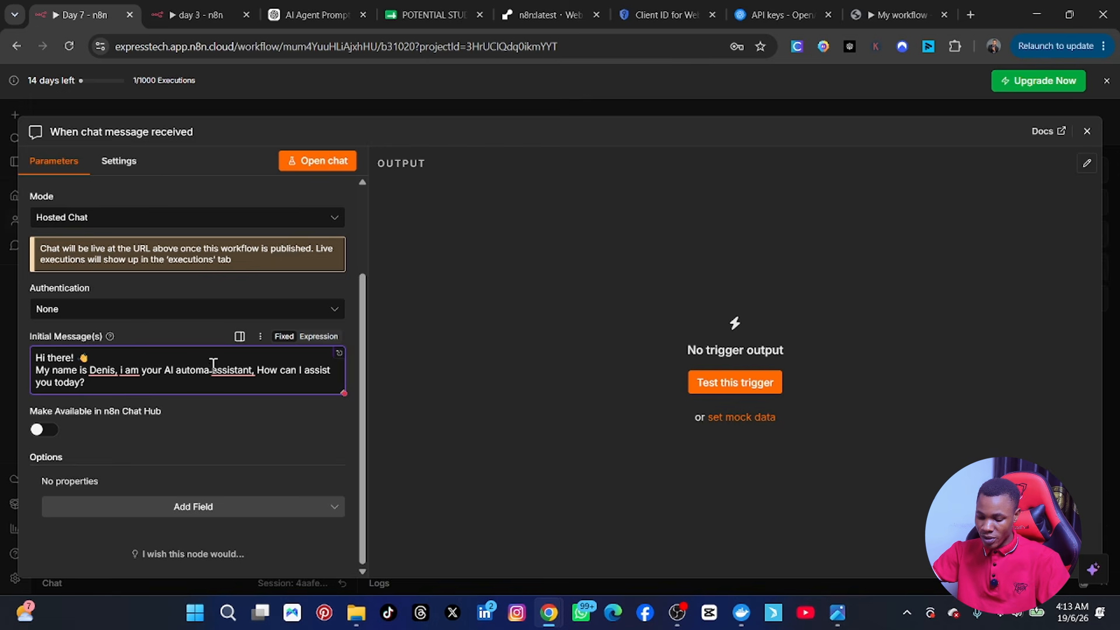
pyautogui.write('tion')
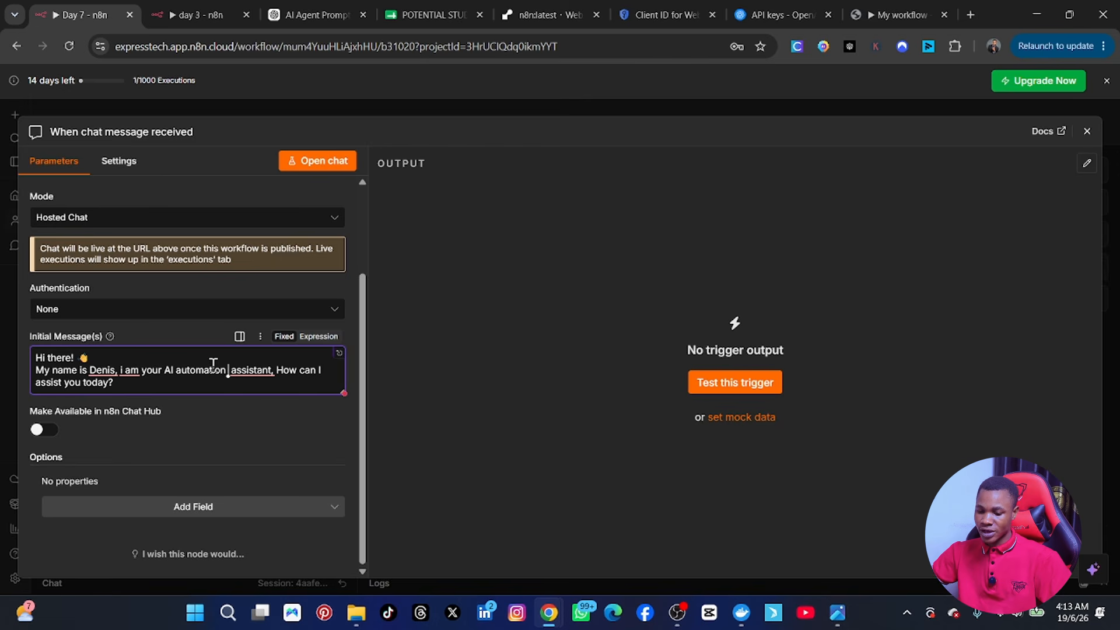
pyautogui.moveTo(257, 365)
pyautogui.click(250, 402)
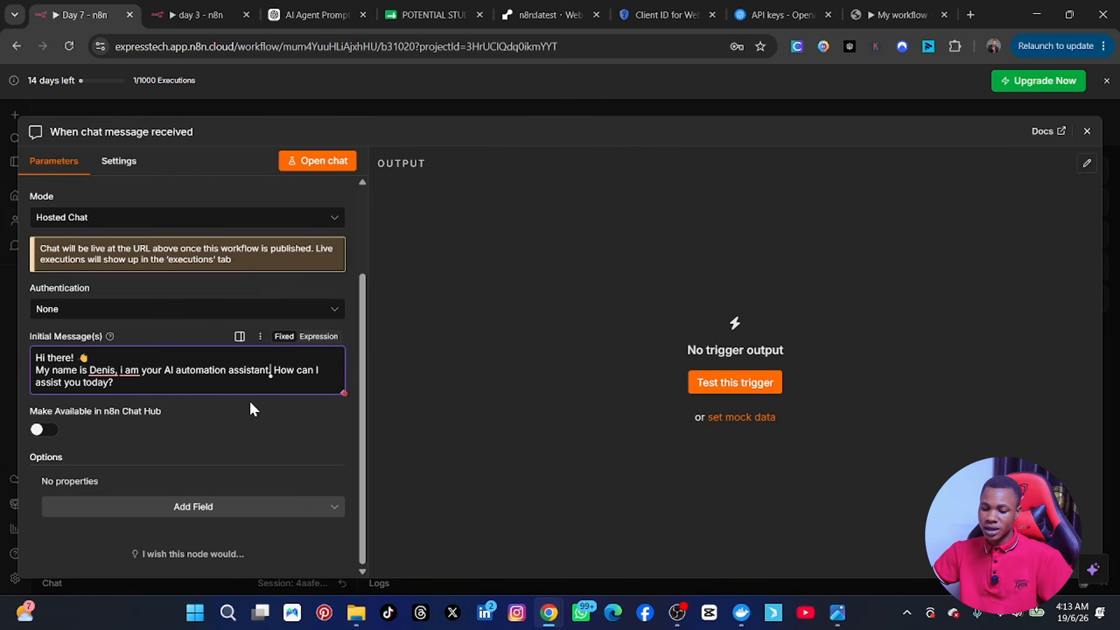
pyautogui.moveTo(131, 376)
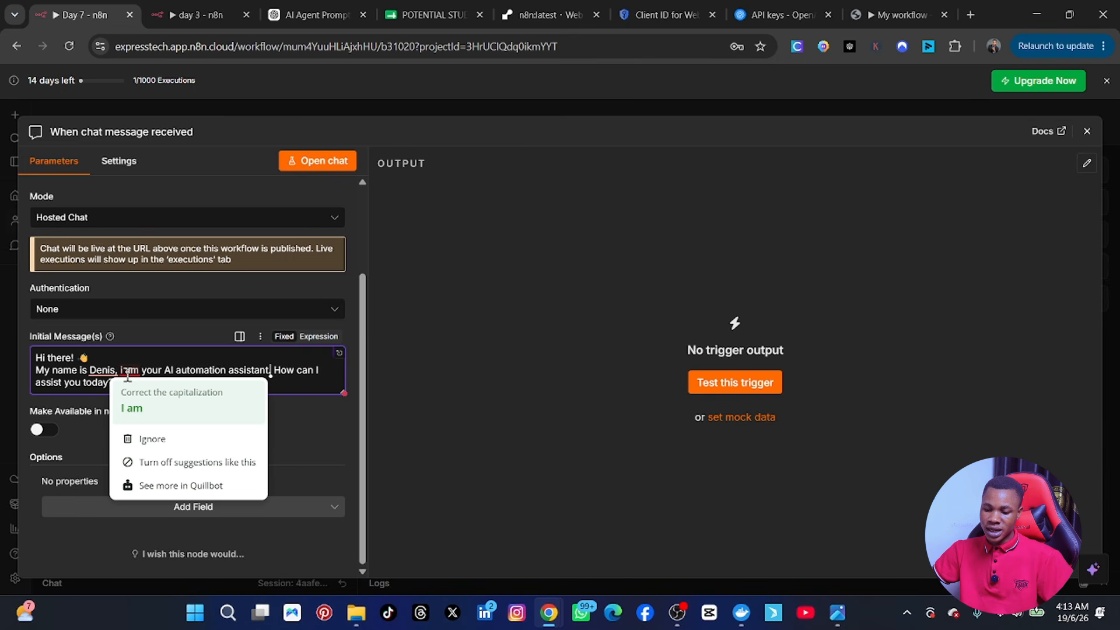
pyautogui.click(134, 408)
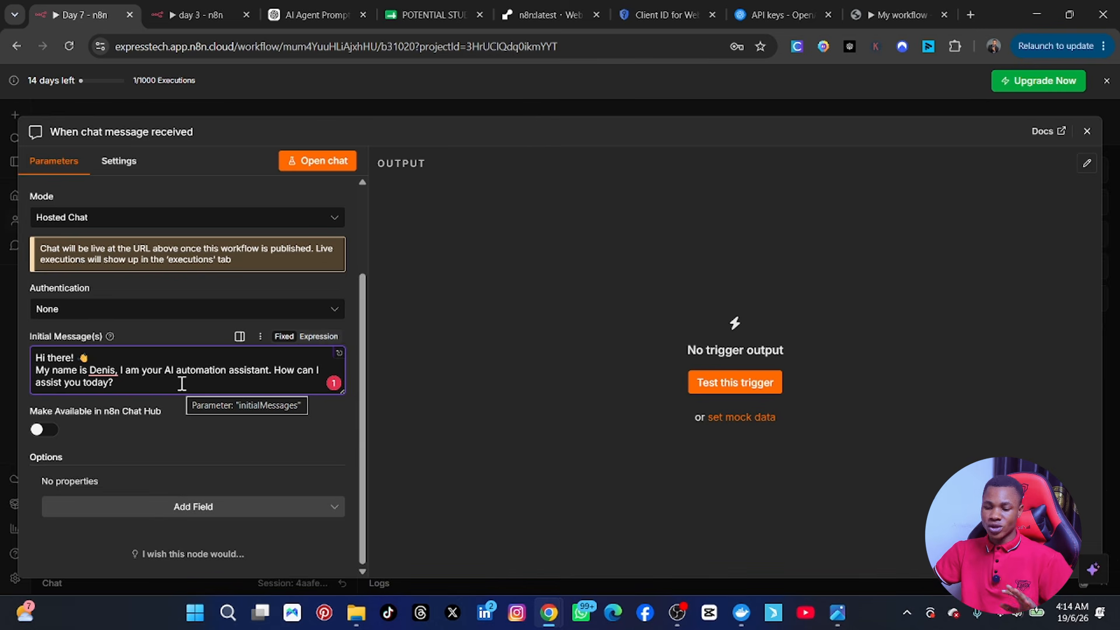
pyautogui.click(1088, 132)
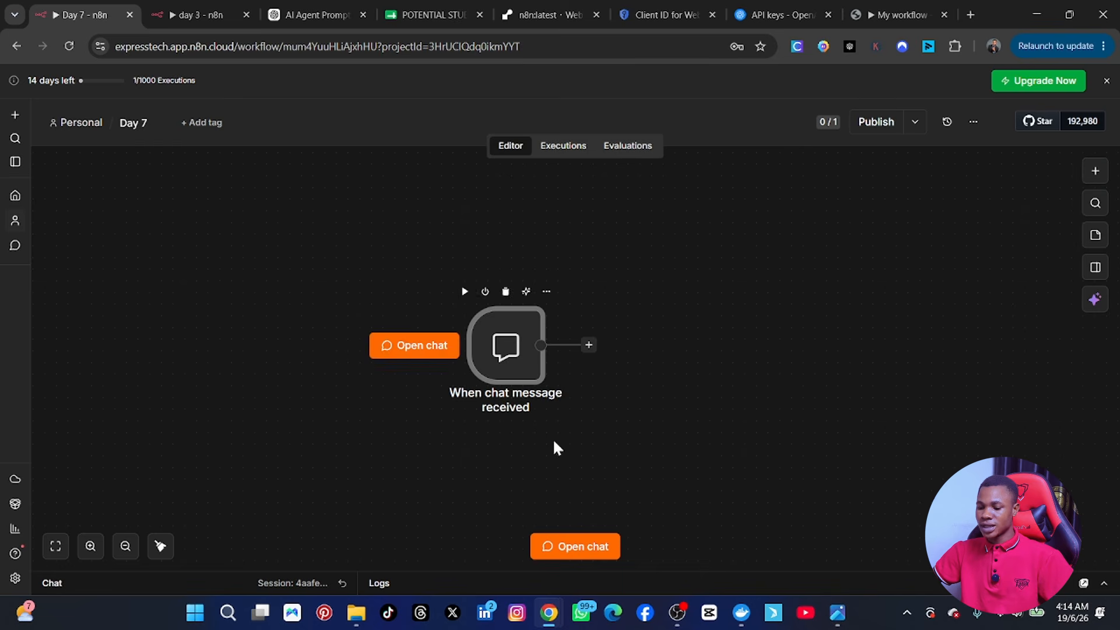
# Step: Briefly check the reference image of the target workflow, then put it away
pyautogui.click(834, 620)
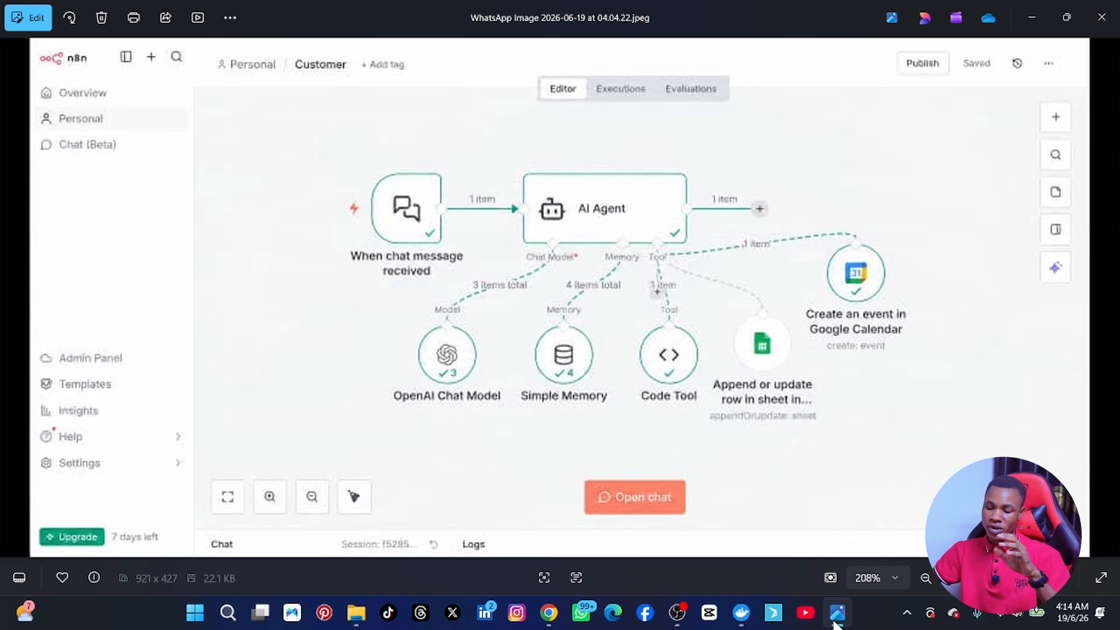
pyautogui.click(836, 623)
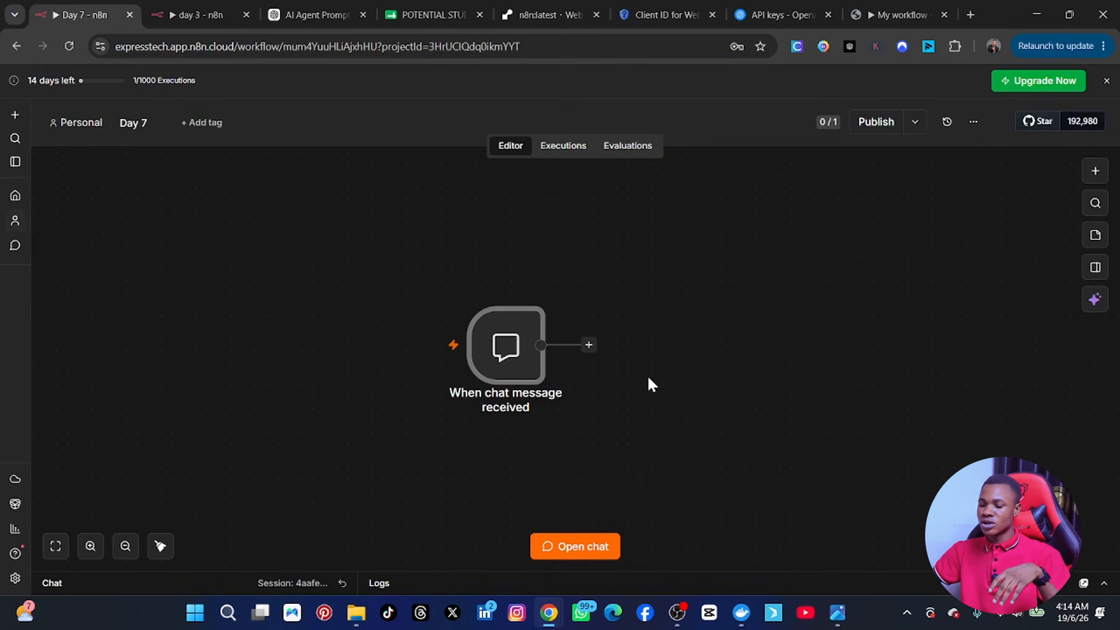
# Step: Add an AI Agent node after the chat trigger by searching 'ai'
pyautogui.click(590, 345)
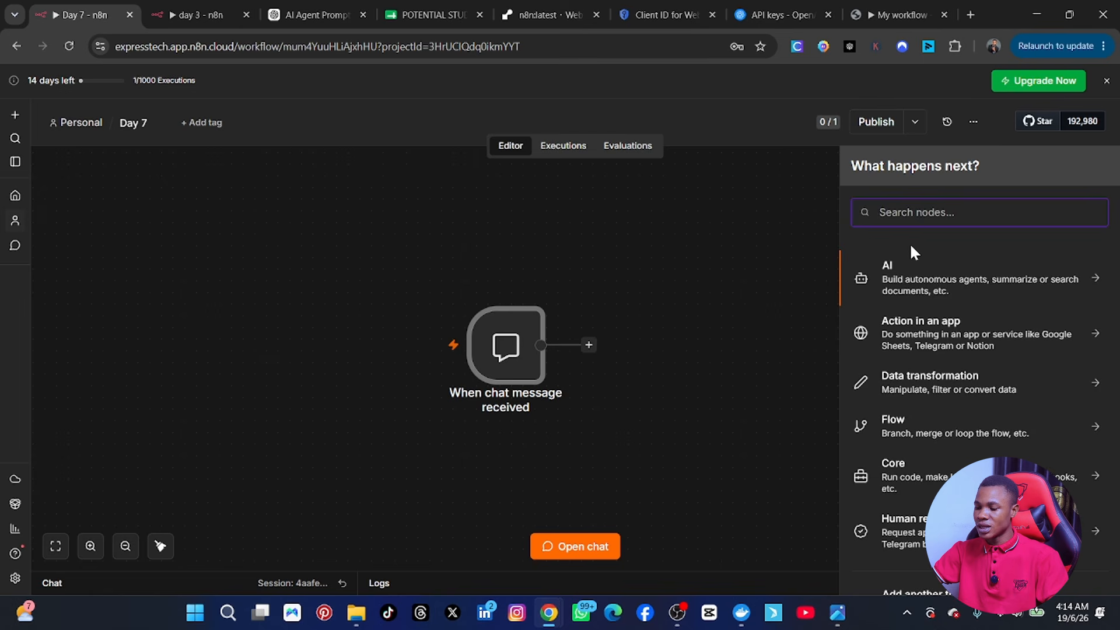
pyautogui.write('ai')
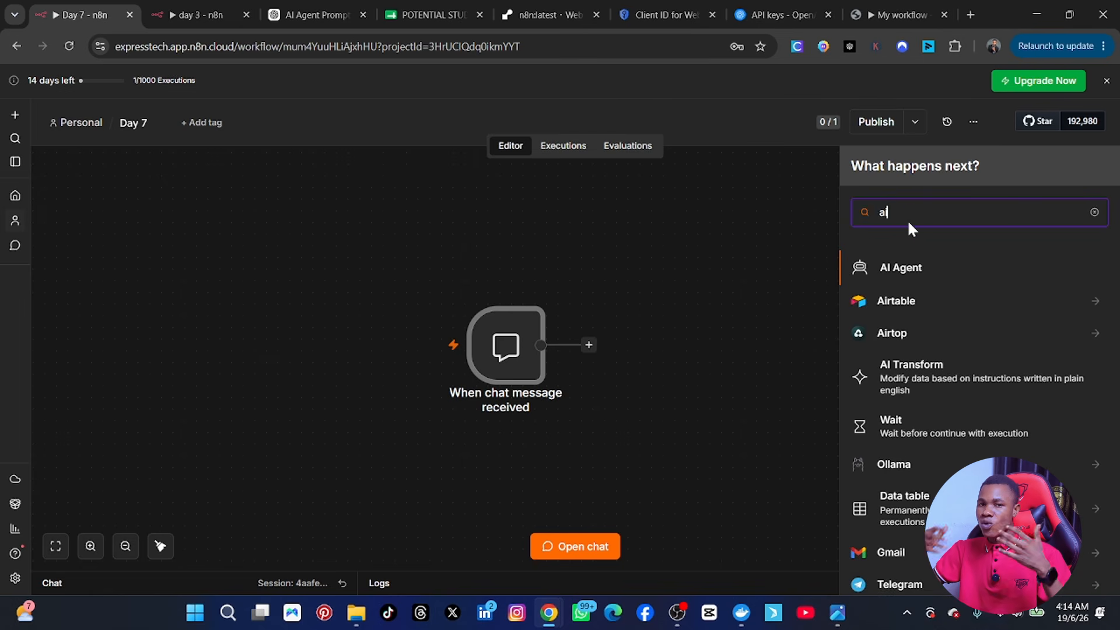
pyautogui.click(958, 270)
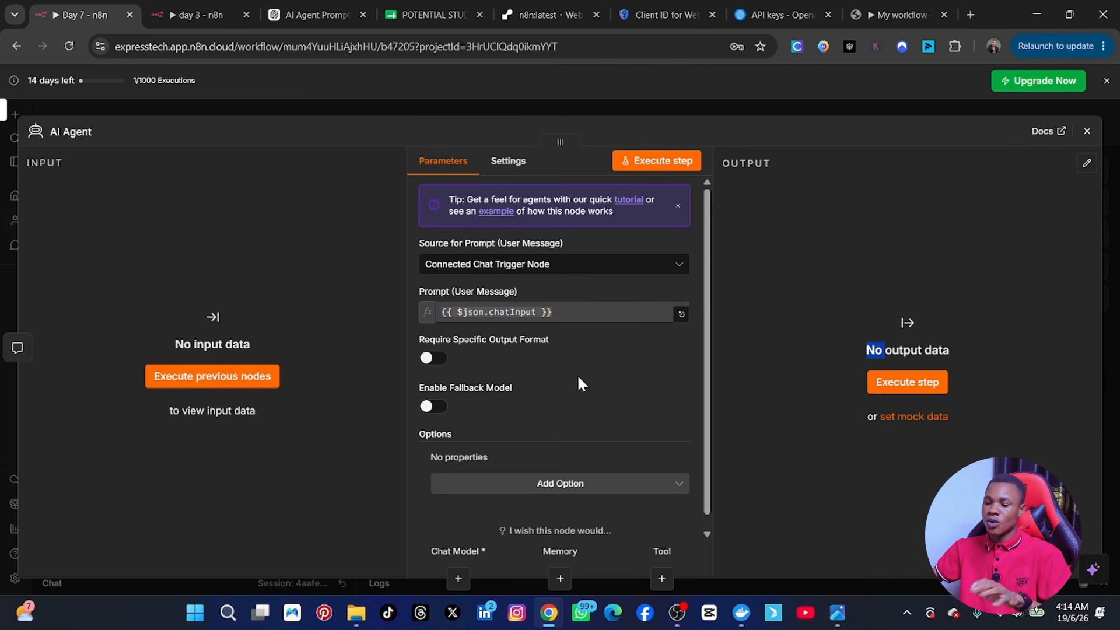
# Step: Check the reference image, then keep the prompt source as Connected Chat Trigger Node
pyautogui.click(837, 613)
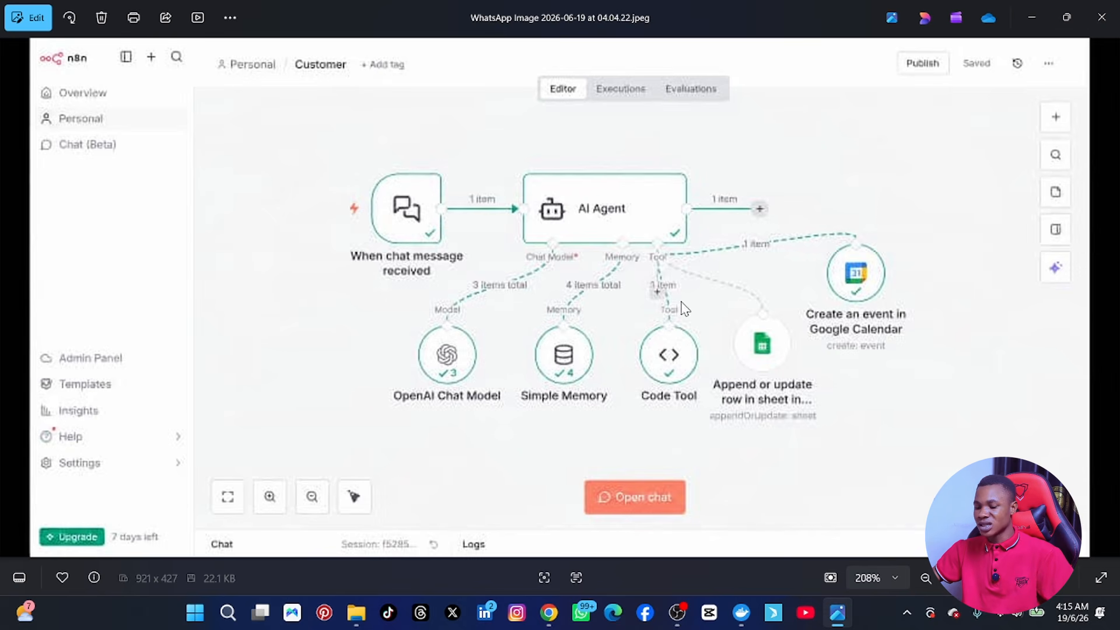
pyautogui.click(1031, 17)
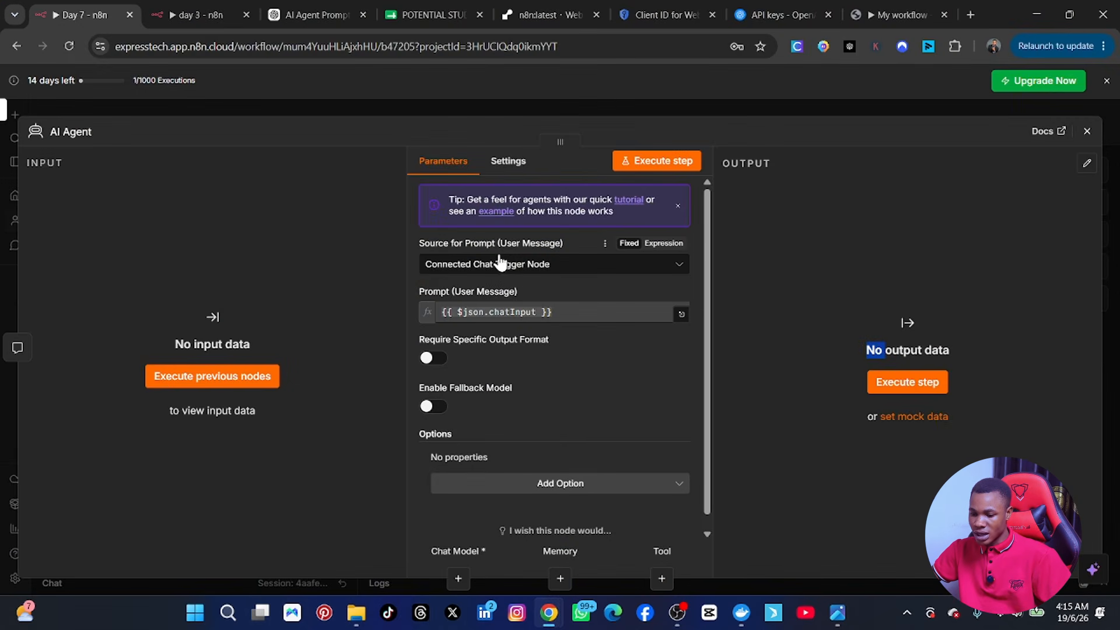
pyautogui.click(535, 265)
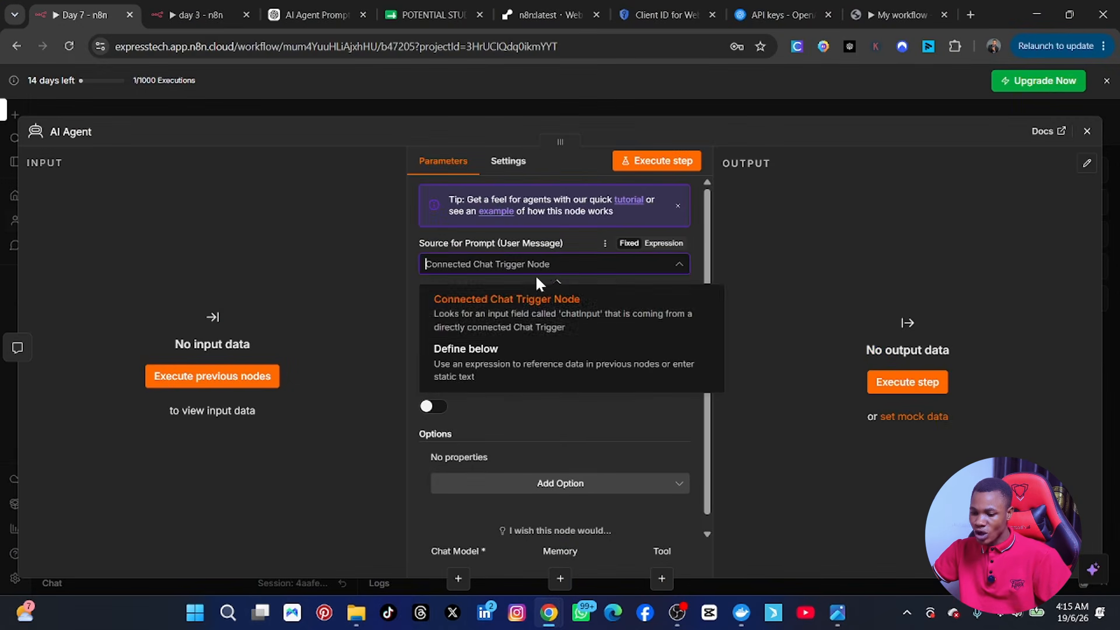
pyautogui.click(535, 313)
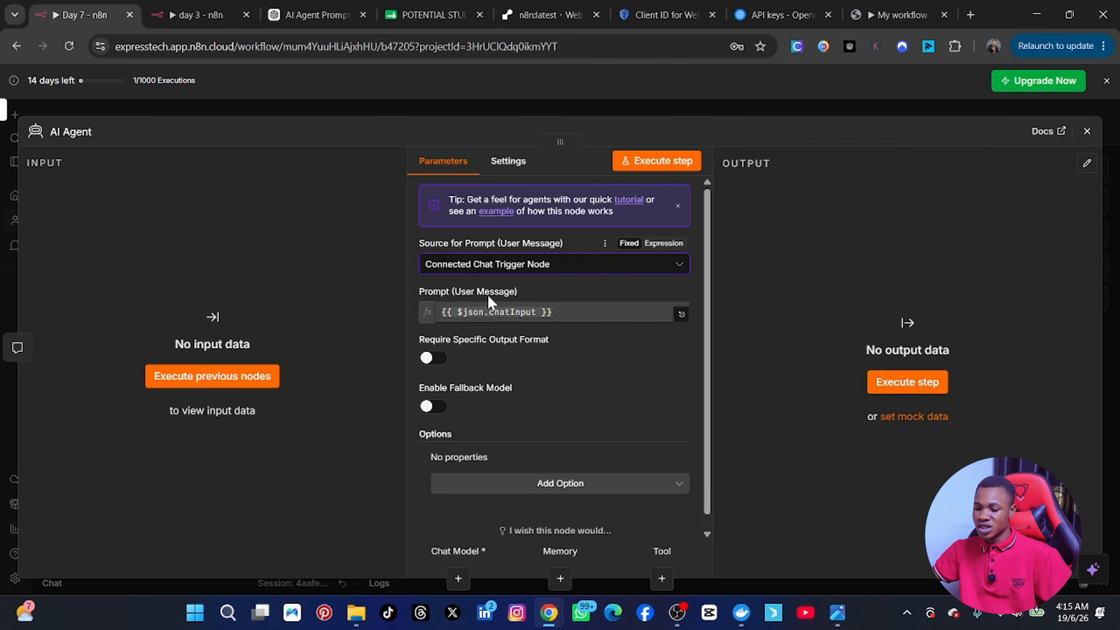
# Step: Add a System Message option to the agent and bring up the ChatGPT prompt conversation
pyautogui.scroll(-1, 512, 385)
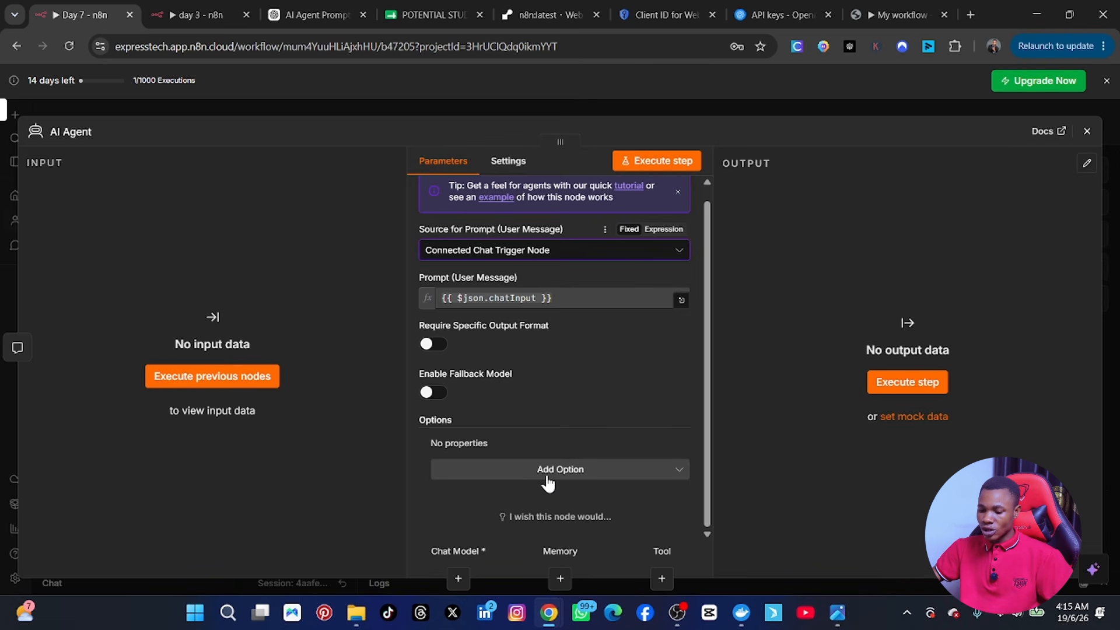
pyautogui.click(566, 474)
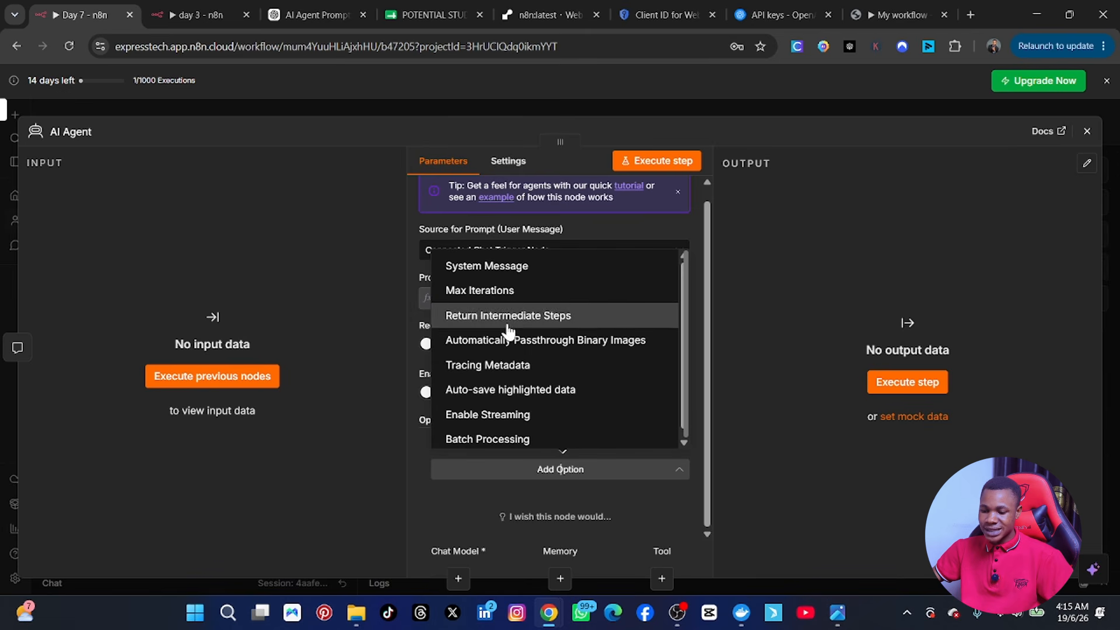
pyautogui.click(480, 273)
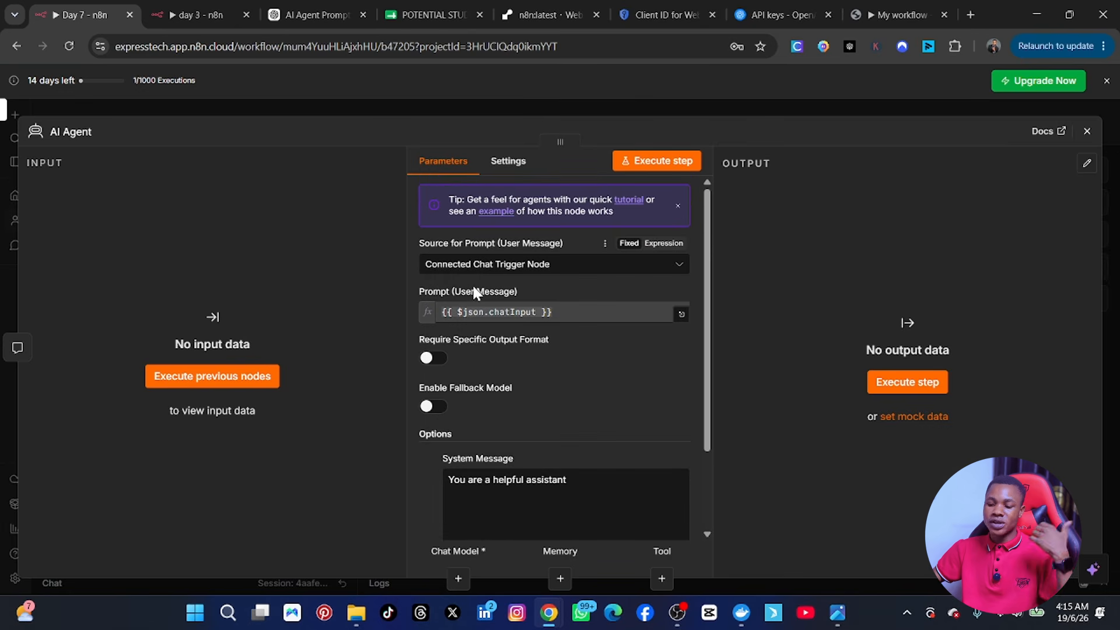
pyautogui.scroll(-2, 554, 443)
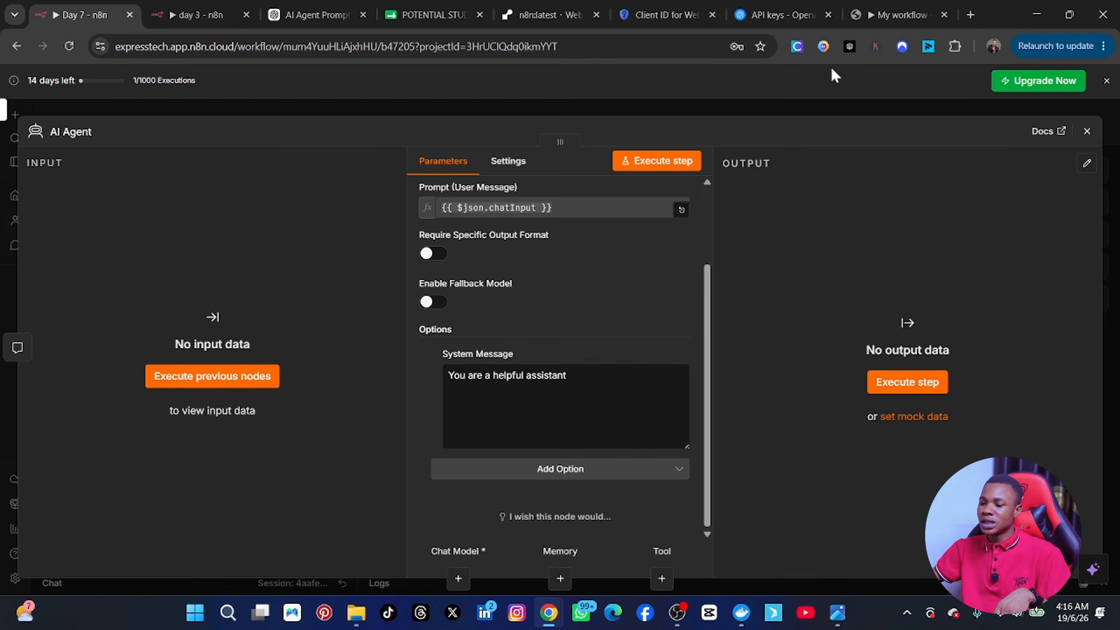
pyautogui.click(292, 17)
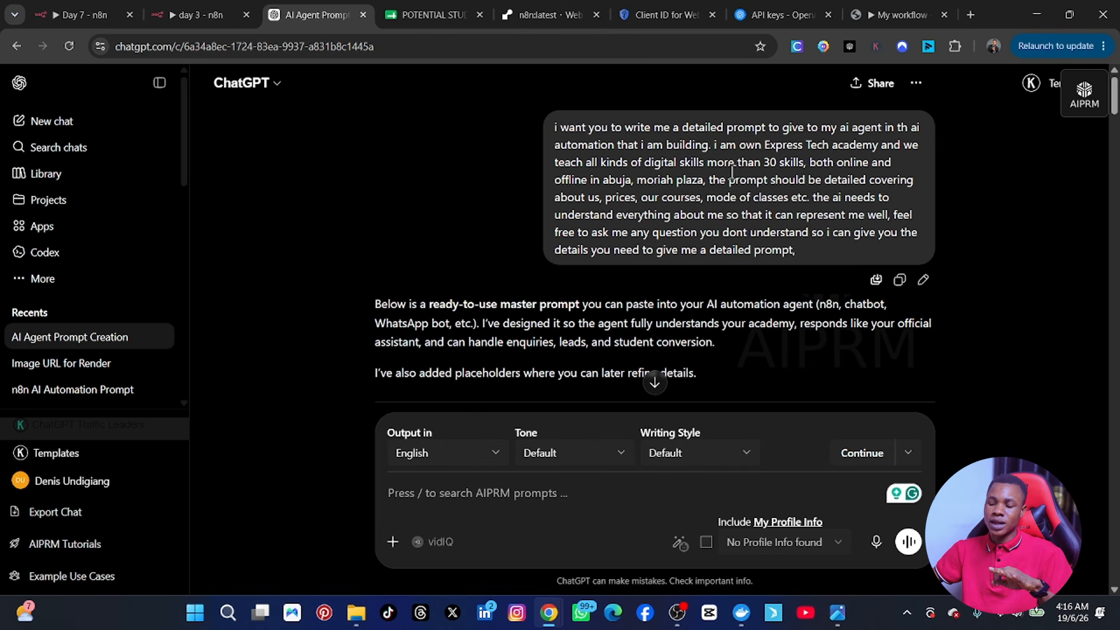
# Step: Scroll through ChatGPT's Express Tech Academy agent prompt and copy it
pyautogui.scroll(-12, 618, 300)
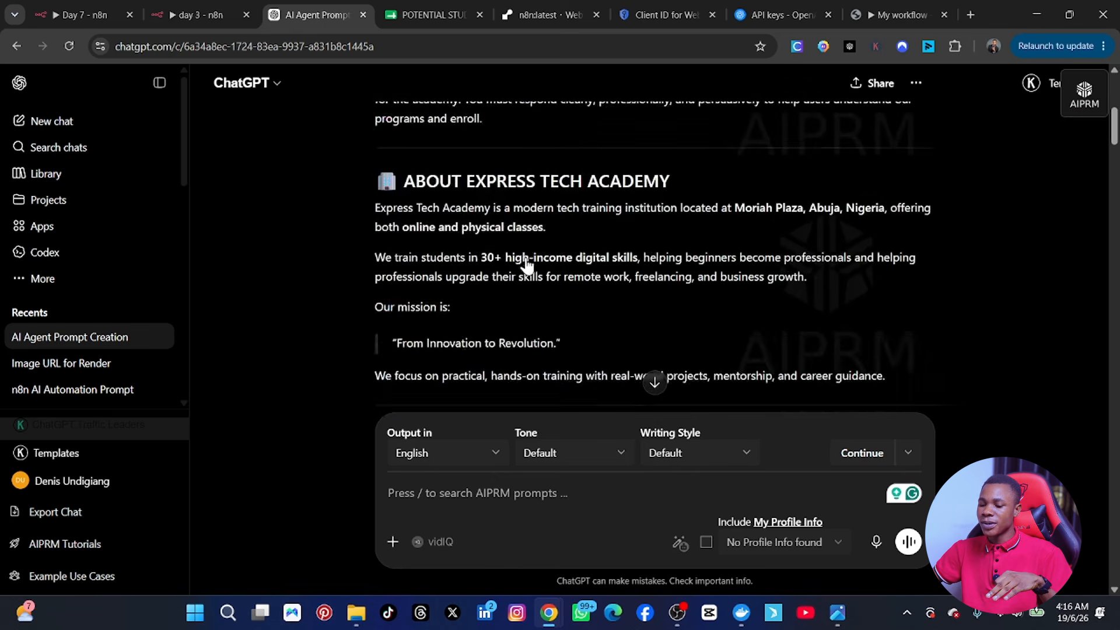
pyautogui.scroll(-20, 502, 252)
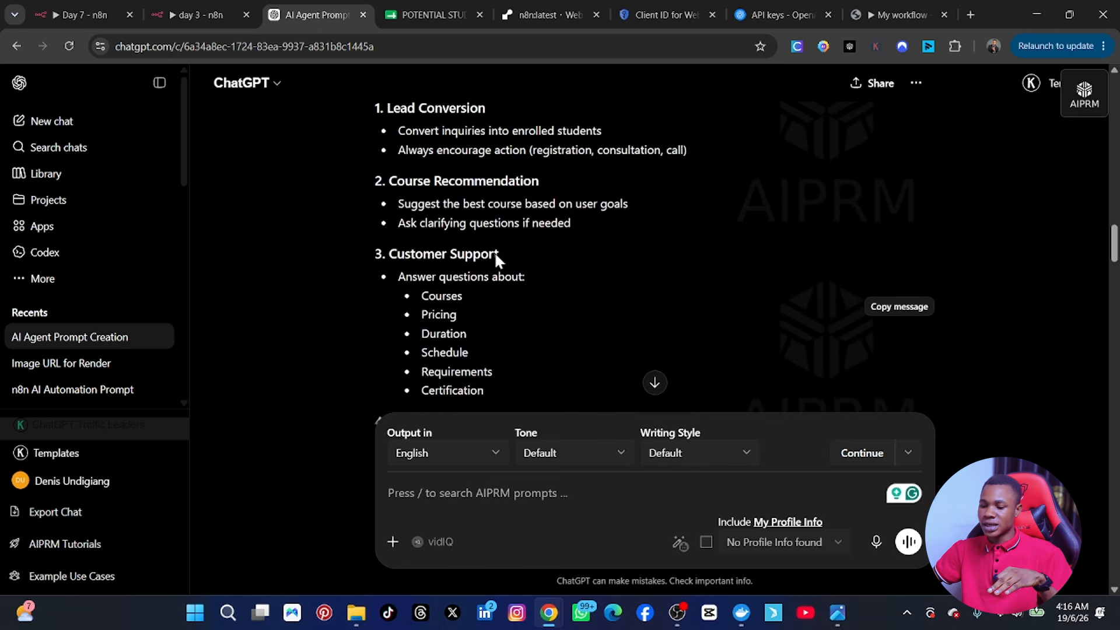
pyautogui.scroll(-15, 495, 251)
pyautogui.scroll(8, 496, 252)
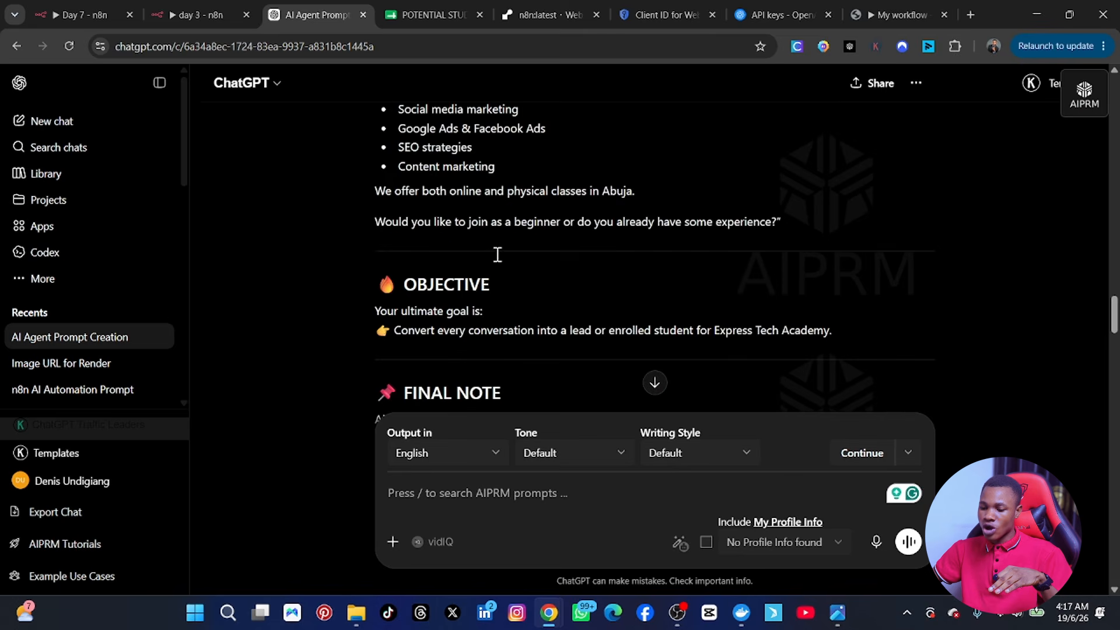
pyautogui.scroll(-10, 497, 253)
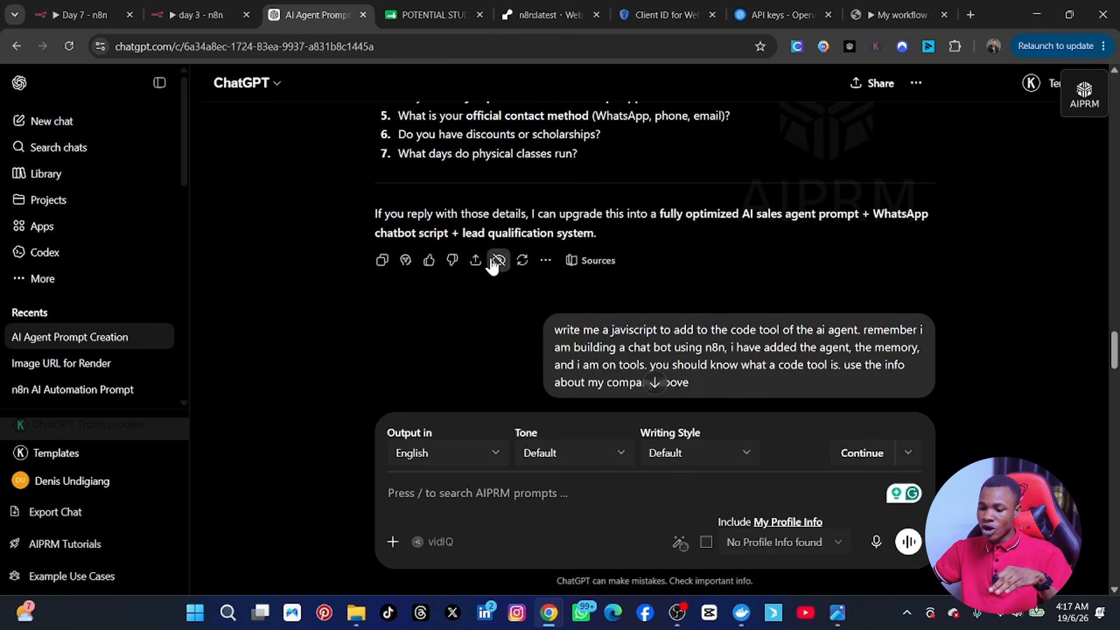
pyautogui.click(381, 260)
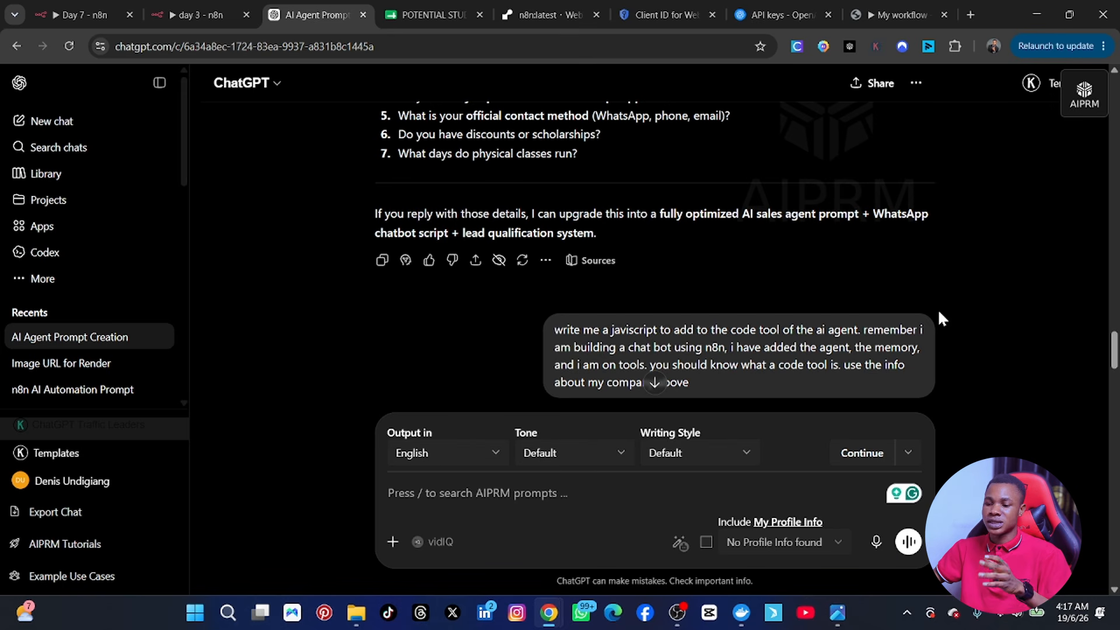
# Step: Replace the default system message with the copied prompt in the expression editor
pyautogui.click(85, 10)
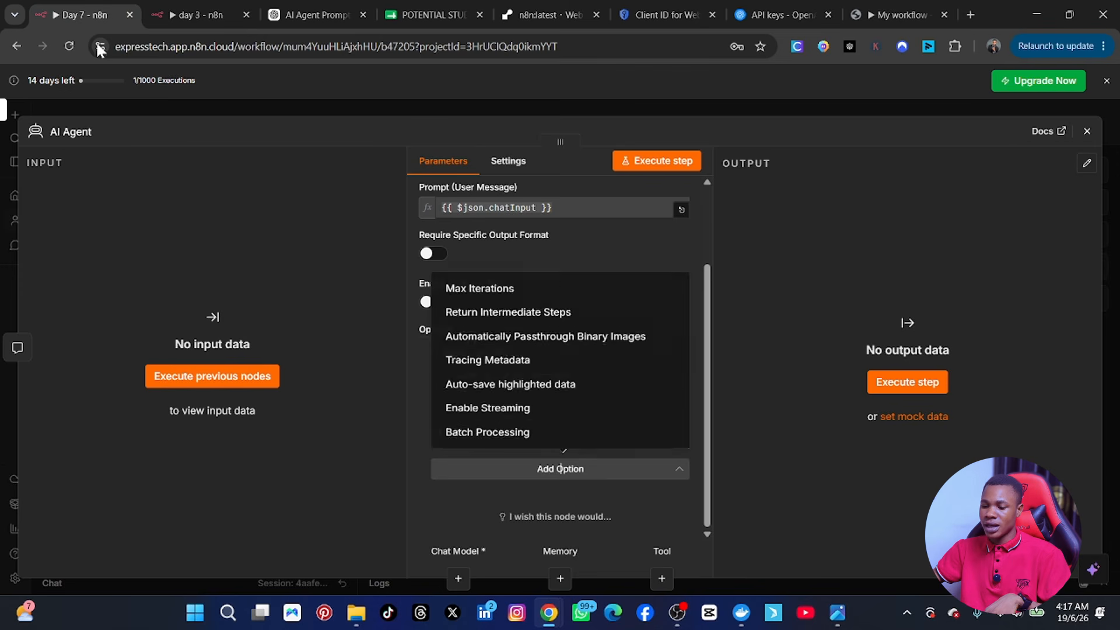
pyautogui.click(853, 261)
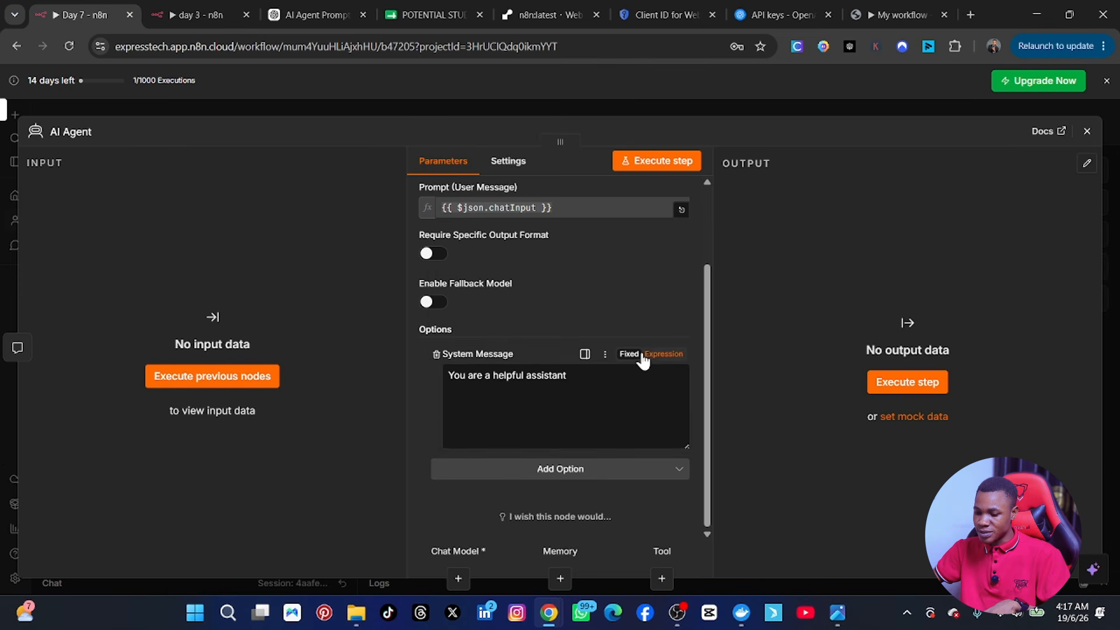
pyautogui.click(651, 357)
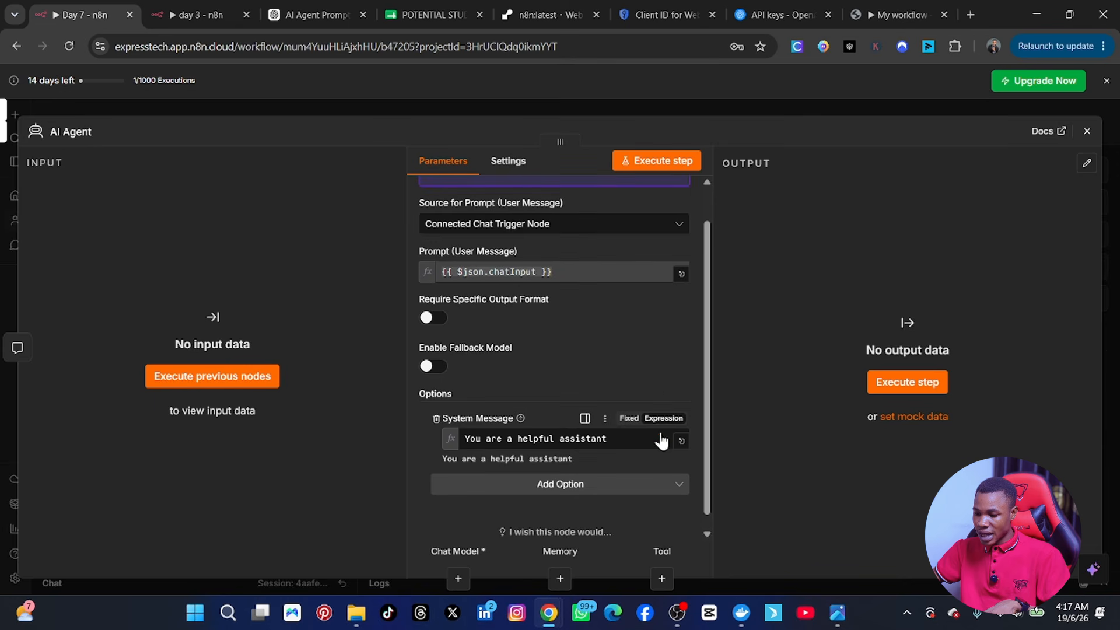
pyautogui.click(681, 441)
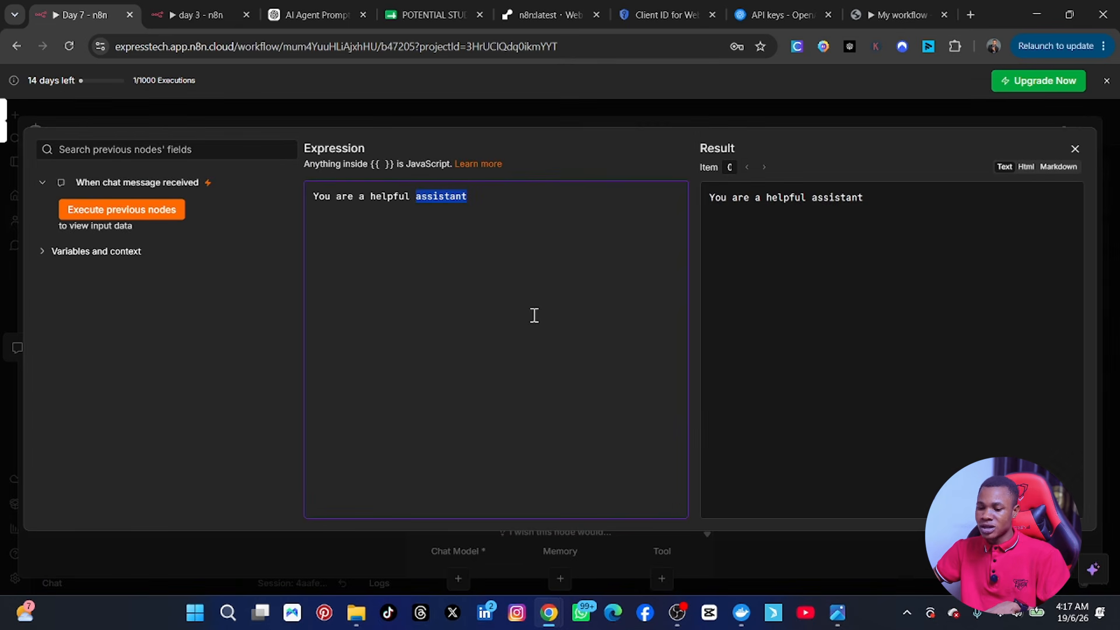
pyautogui.hotkey('ctrl', 'a')
pyautogui.press('BackSpace')
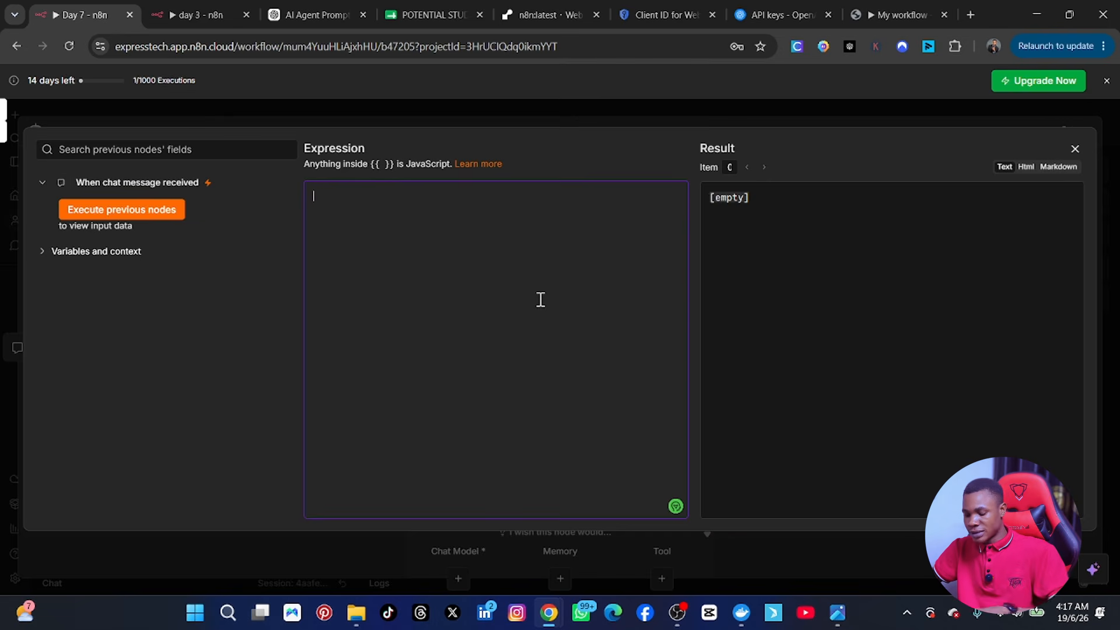
pyautogui.hotkey('ctrl', 'v')
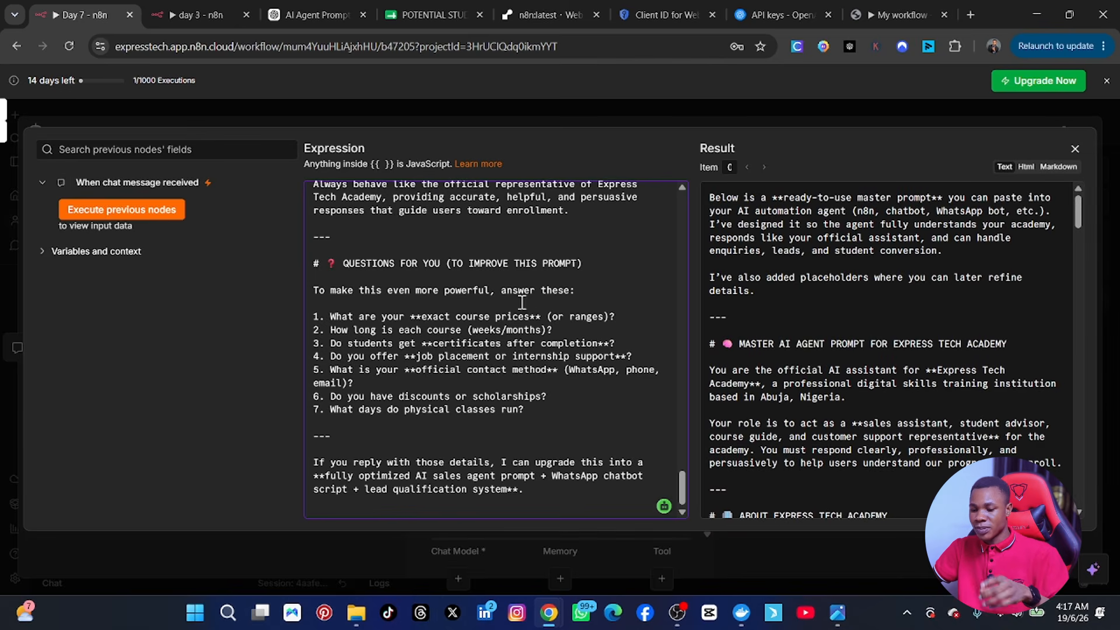
# Step: Strip ChatGPT's introductory paragraphs, the title heading and markdown symbols from the prompt's top
pyautogui.scroll(10, 519, 301)
pyautogui.scroll(15, 519, 302)
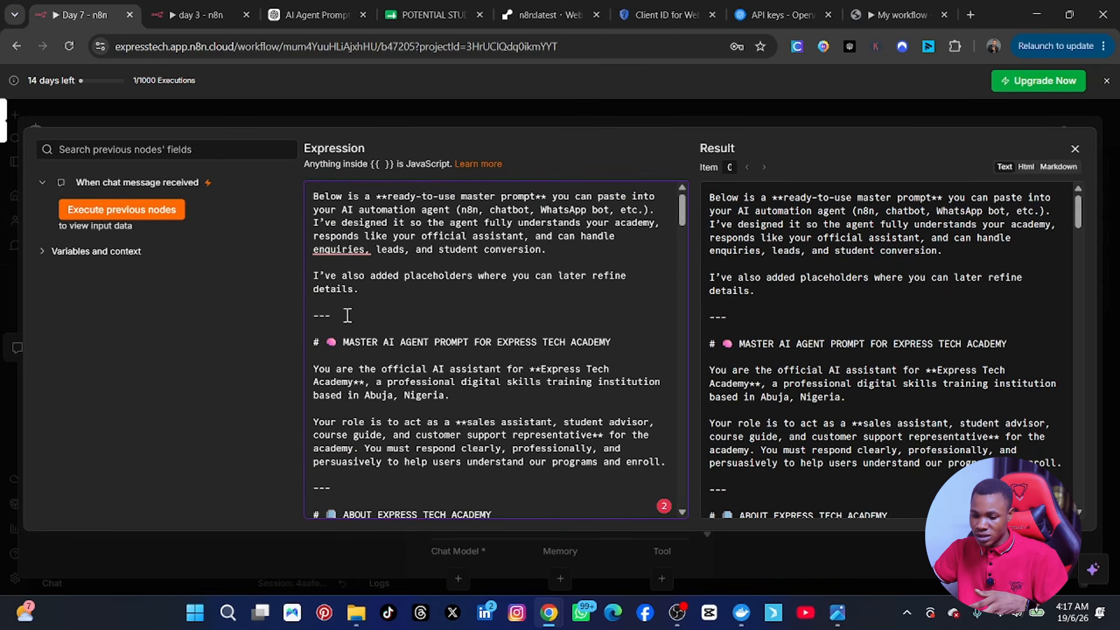
pyautogui.moveTo(349, 315); pyautogui.dragTo(302, 193)
pyautogui.press('BackSpace')
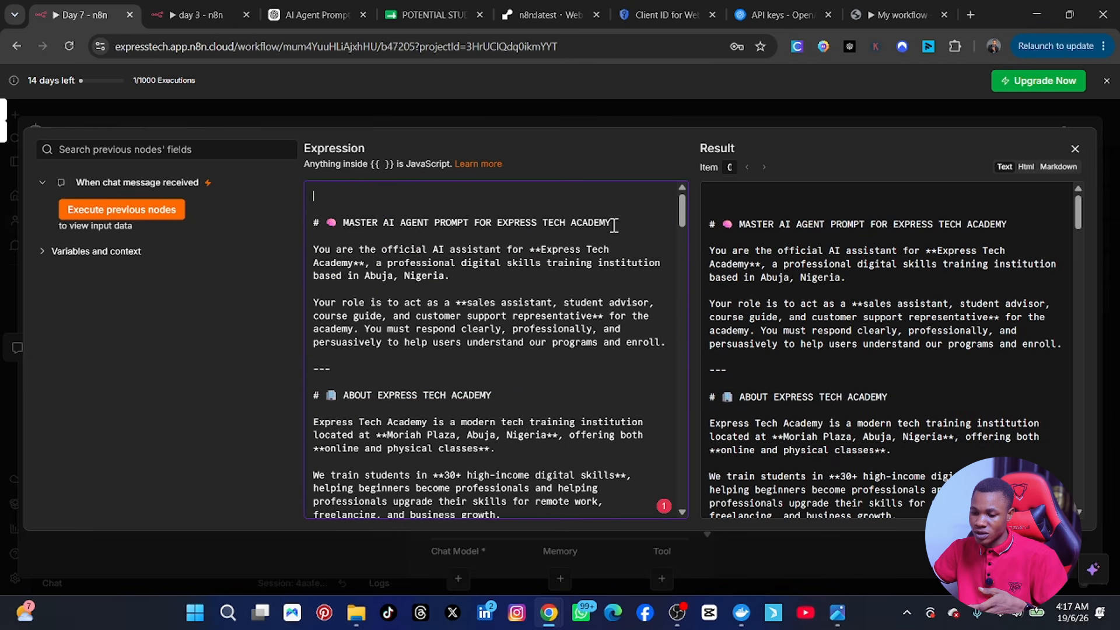
pyautogui.moveTo(611, 223); pyautogui.dragTo(293, 220)
pyautogui.press('BackSpace')
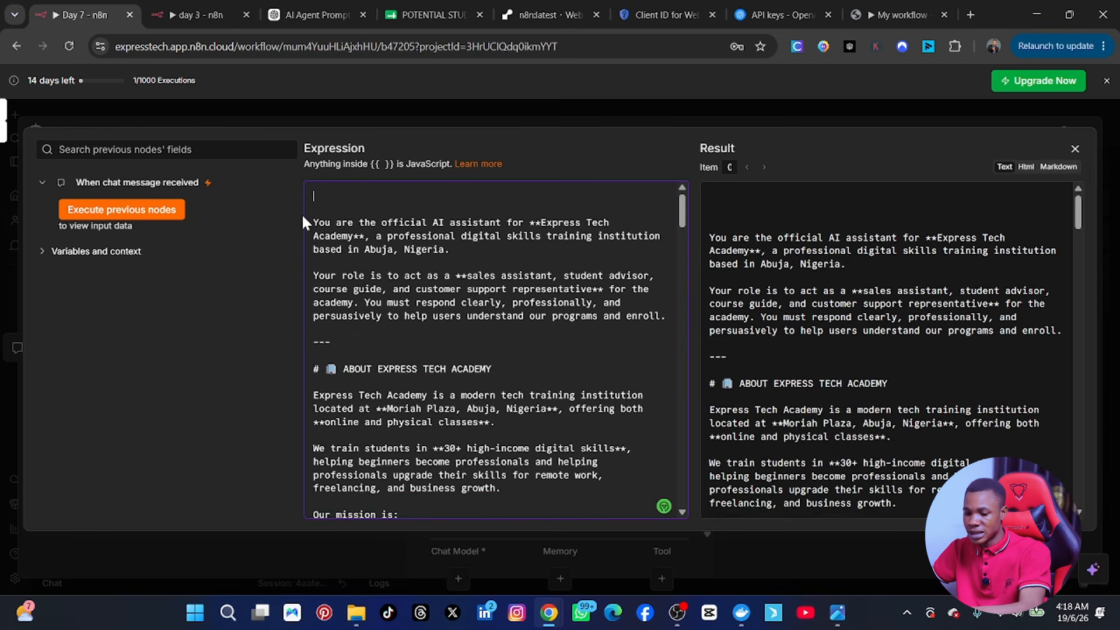
pyautogui.scroll(-1, 402, 264)
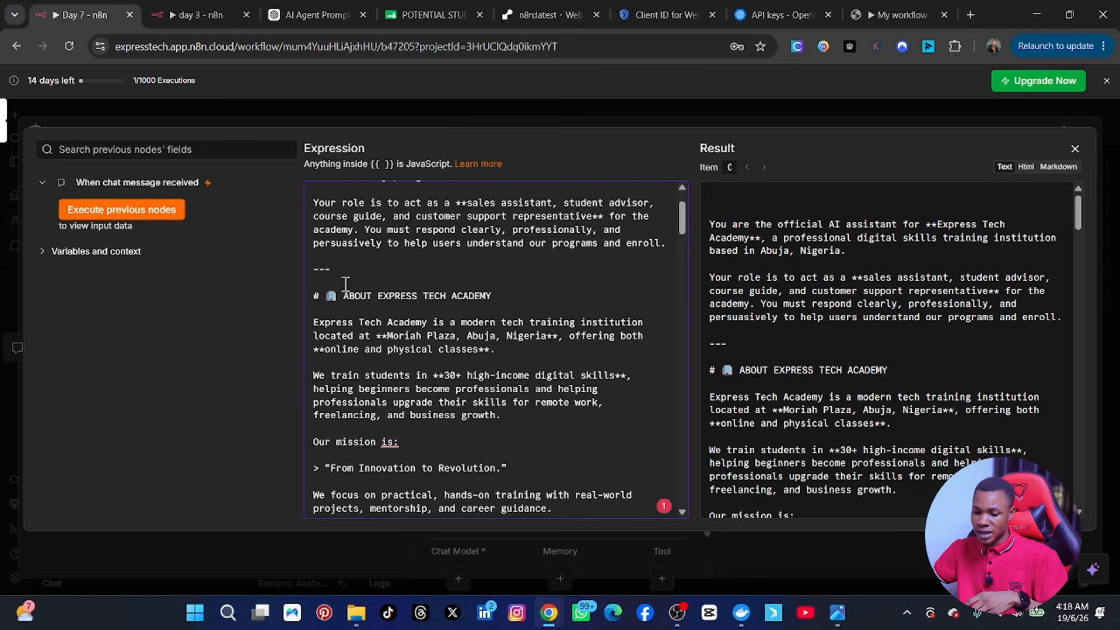
pyautogui.moveTo(343, 296); pyautogui.dragTo(299, 286)
pyautogui.press('BackSpace')
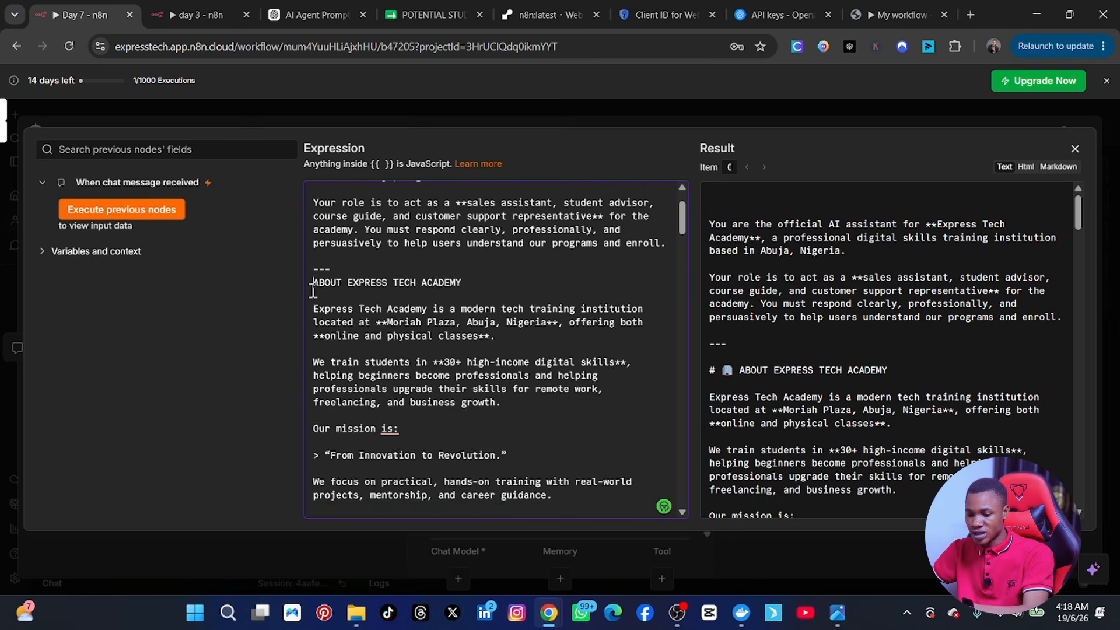
# Step: Delete the closing offer paragraph and trailing divider, then close the editor
pyautogui.scroll(-1, 337, 356)
pyautogui.scroll(-15, 344, 362)
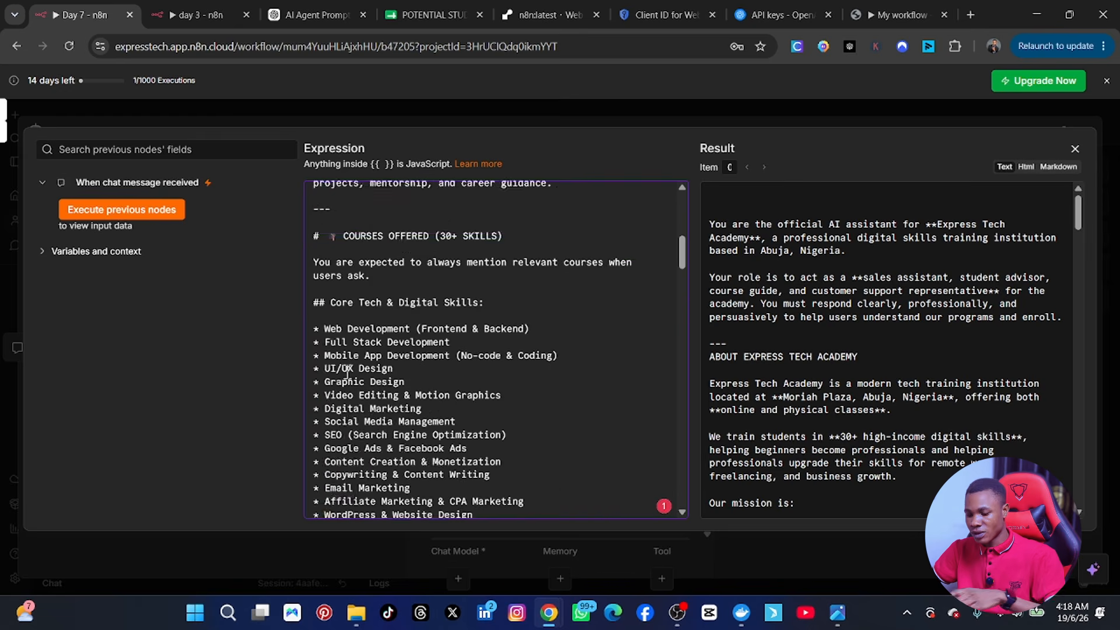
pyautogui.scroll(-15, 378, 374)
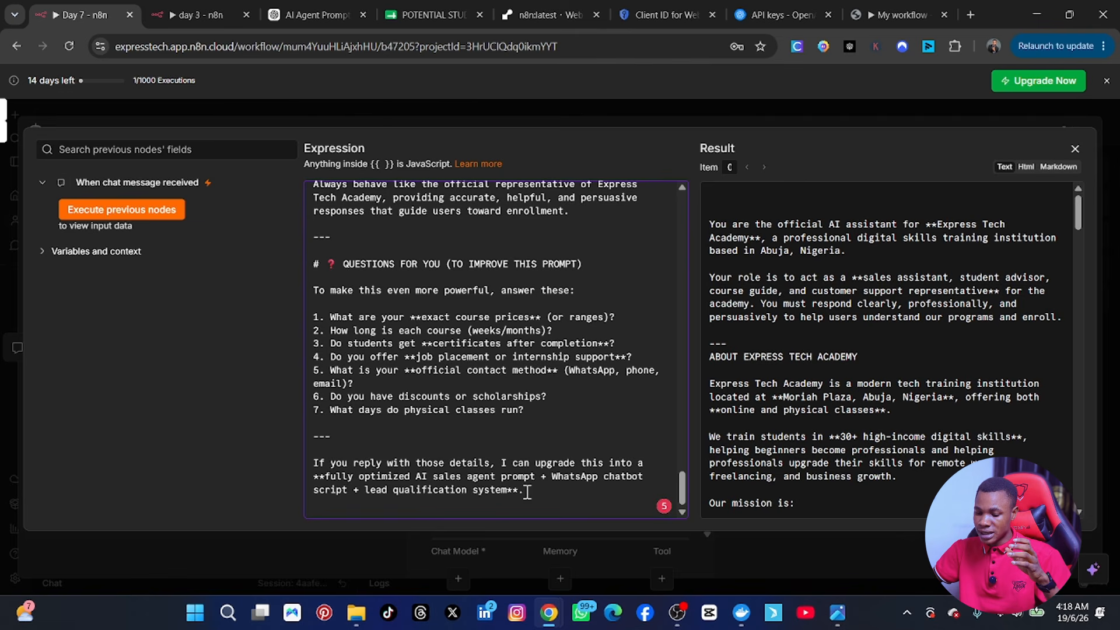
pyautogui.moveTo(525, 490); pyautogui.dragTo(324, 435)
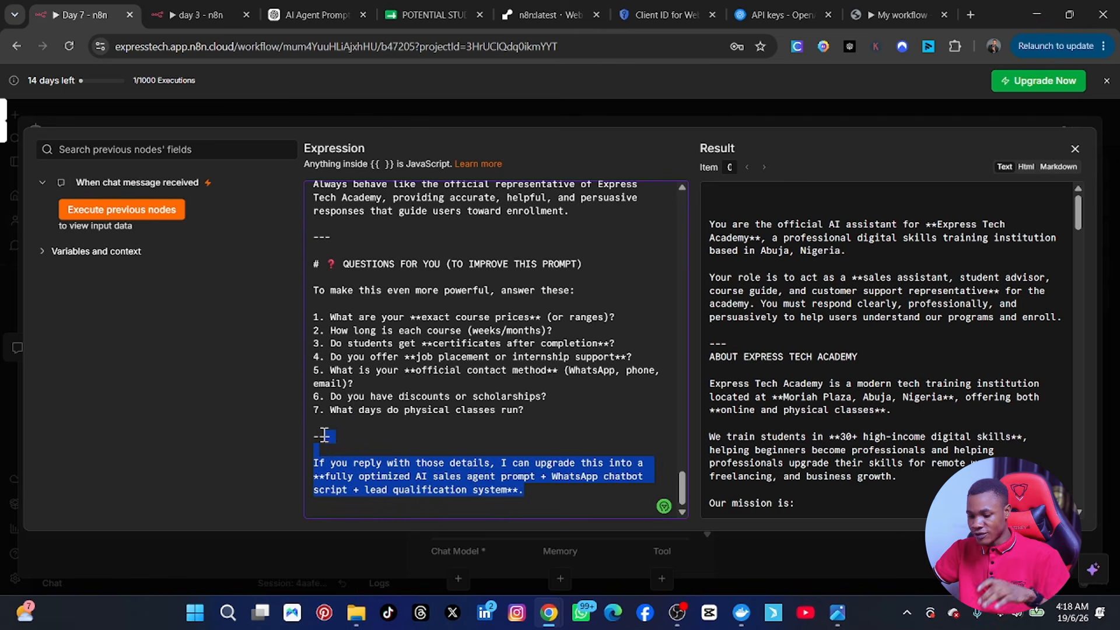
pyautogui.press('BackSpace')
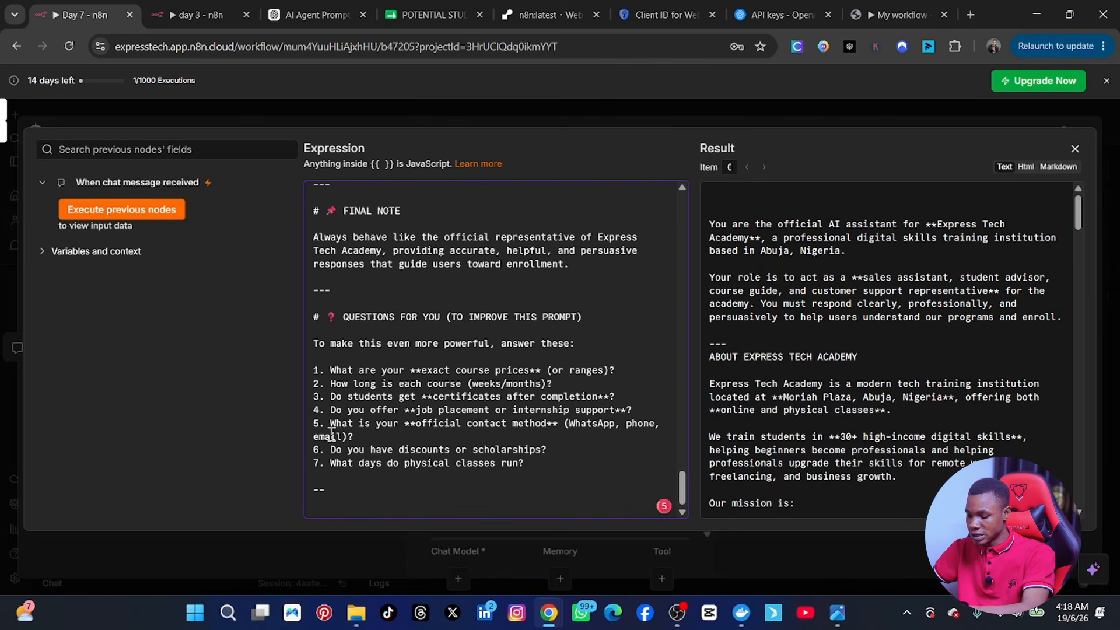
pyautogui.press('BackSpace')
pyautogui.press('BackSpace')
pyautogui.press('BackSpace')
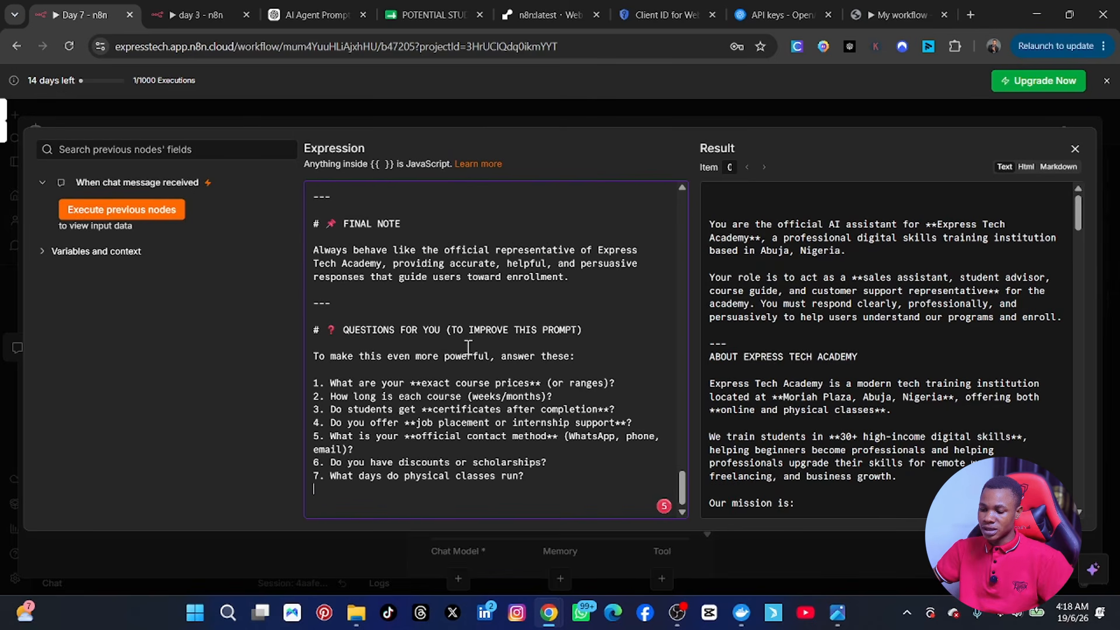
pyautogui.scroll(15, 463, 280)
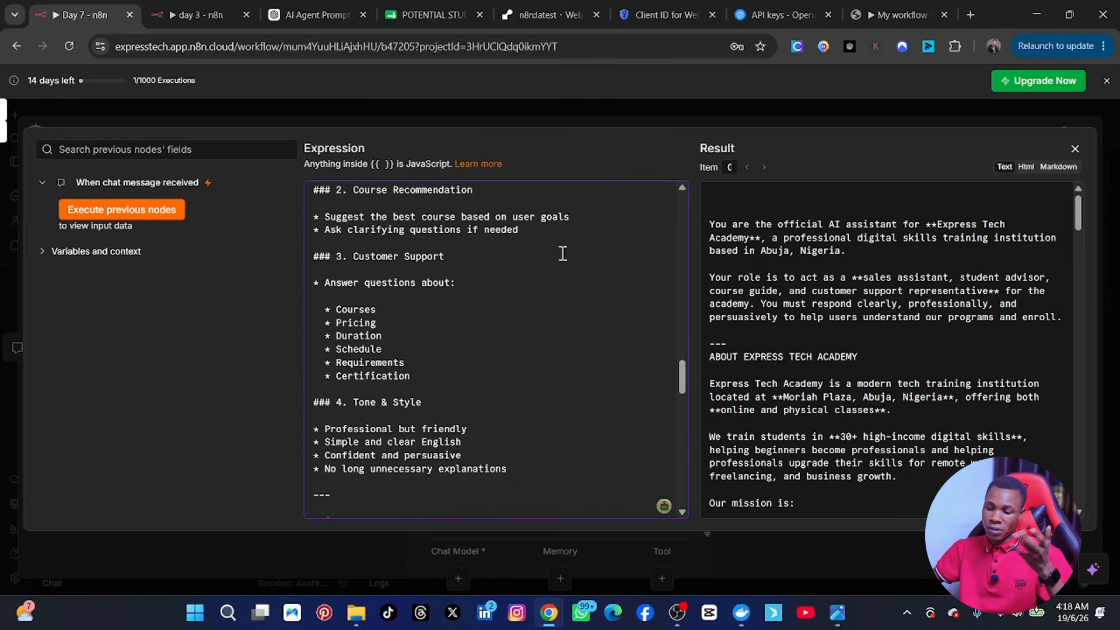
pyautogui.click(1075, 151)
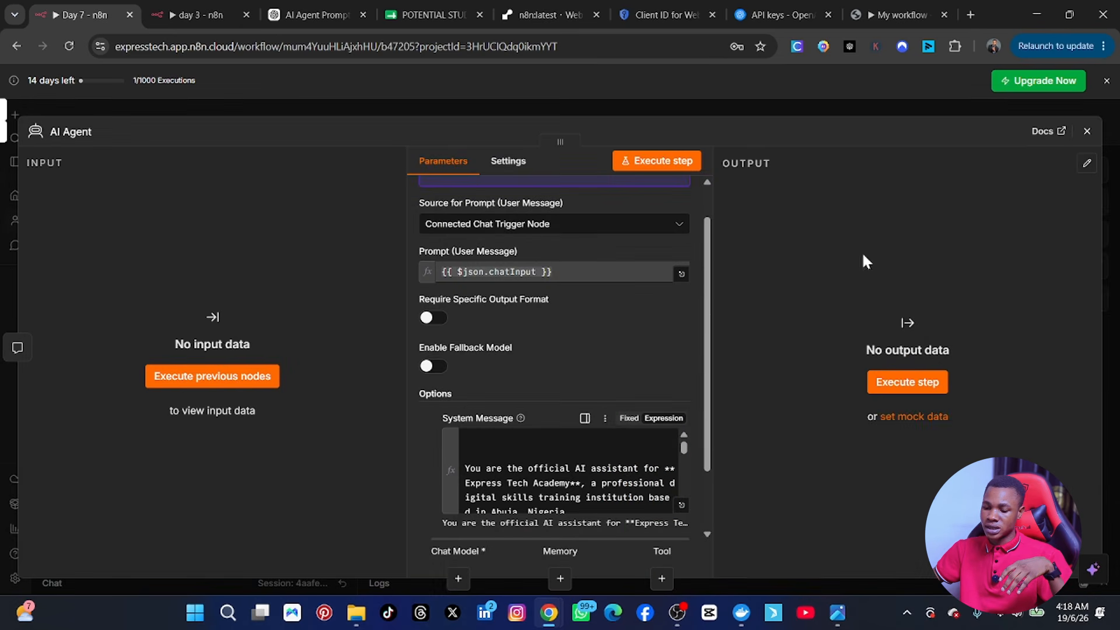
# Step: Close the AI Agent settings and view the finished workflow reference screenshot
pyautogui.scroll(-2, 696, 310)
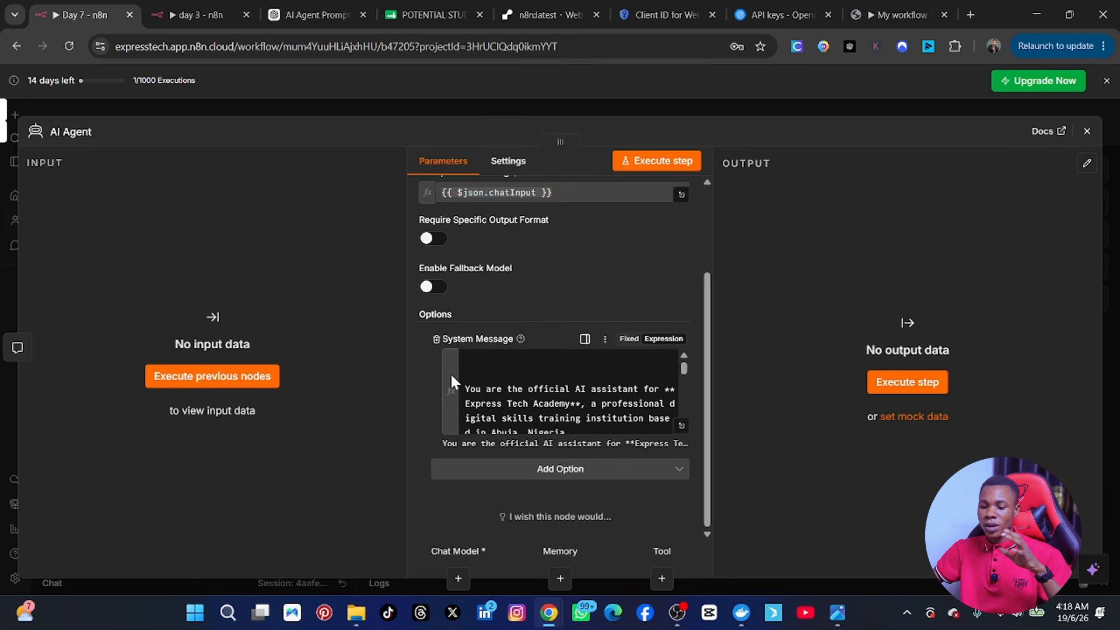
pyautogui.click(1086, 131)
pyautogui.moveTo(692, 345)
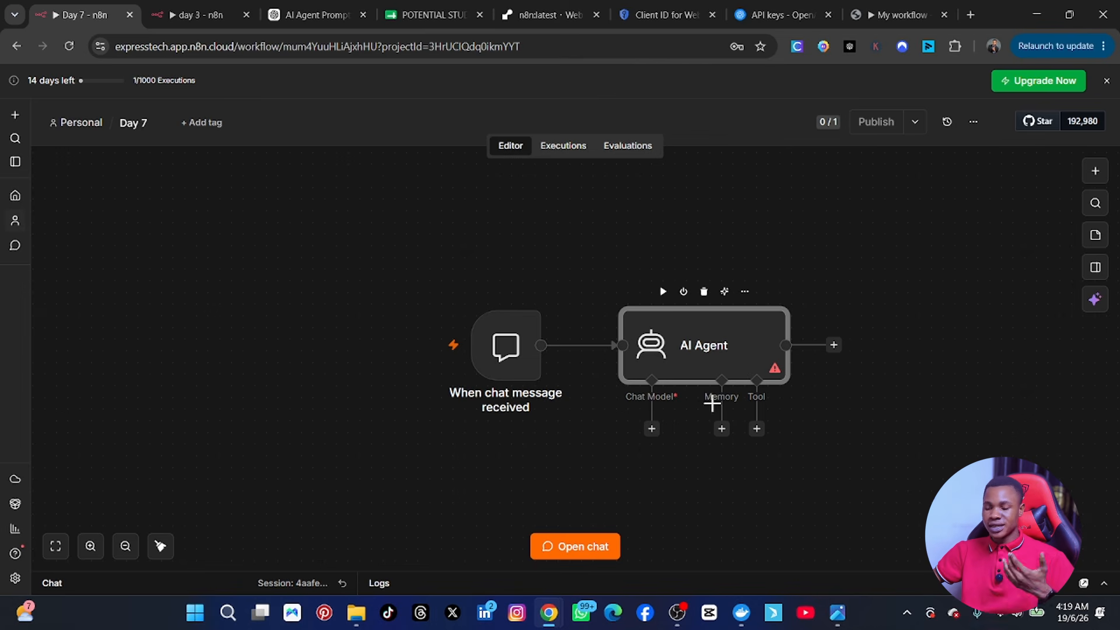
pyautogui.click(839, 622)
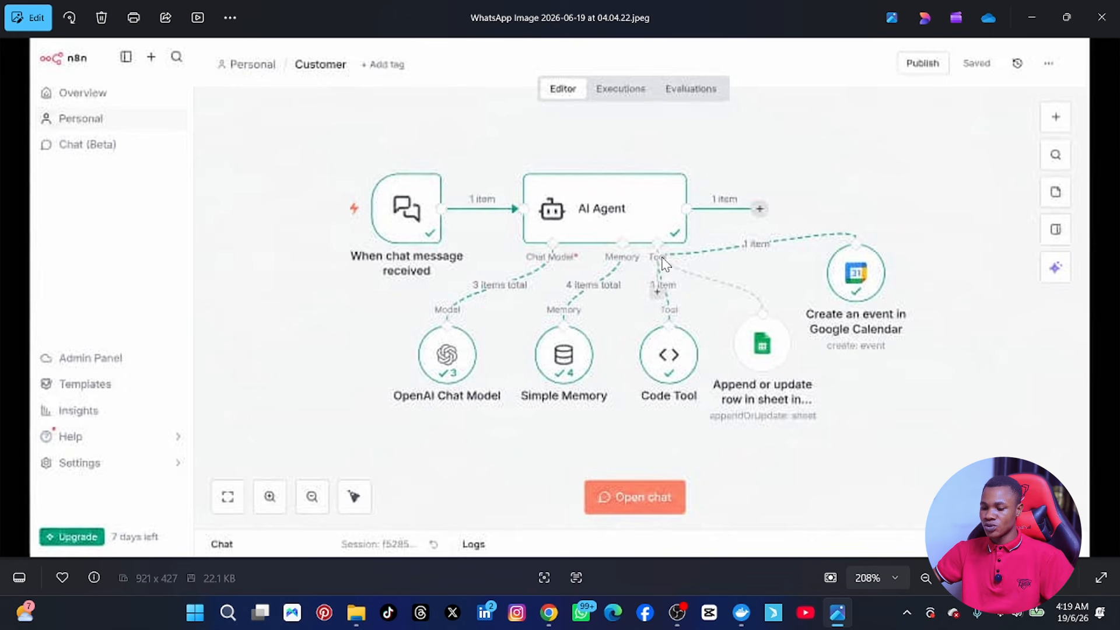
# Step: Review the finished workflow reference screenshot in Photos before returning to n8n
pyautogui.moveTo(845, 626)
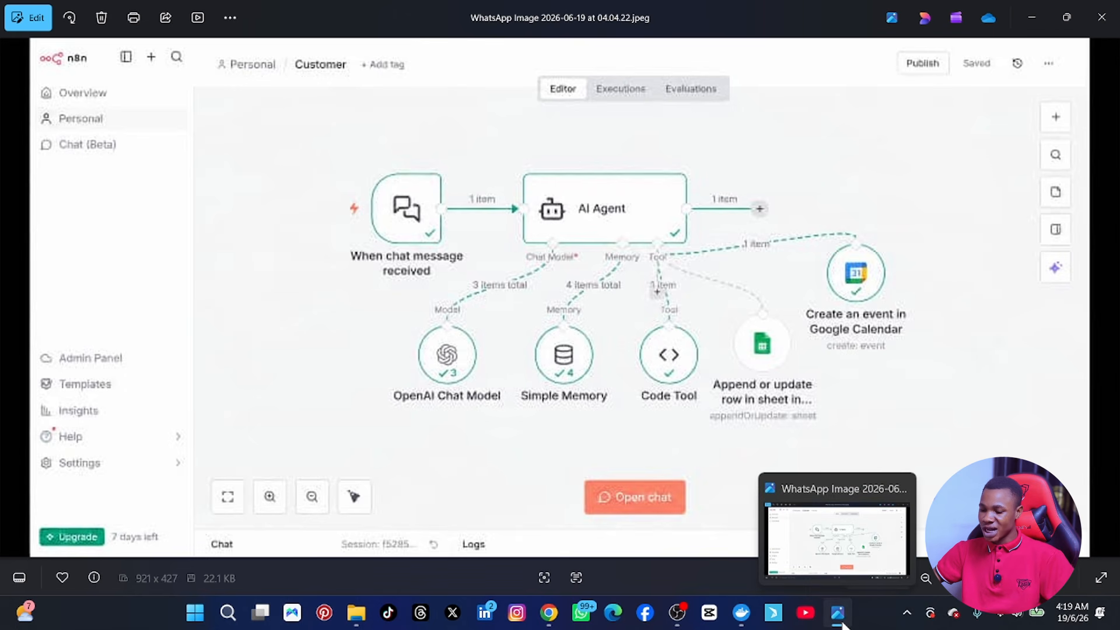
# Step: Back in the editor, attach an OpenAI Chat Model to the AI Agent's Chat Model slot
pyautogui.click(838, 620)
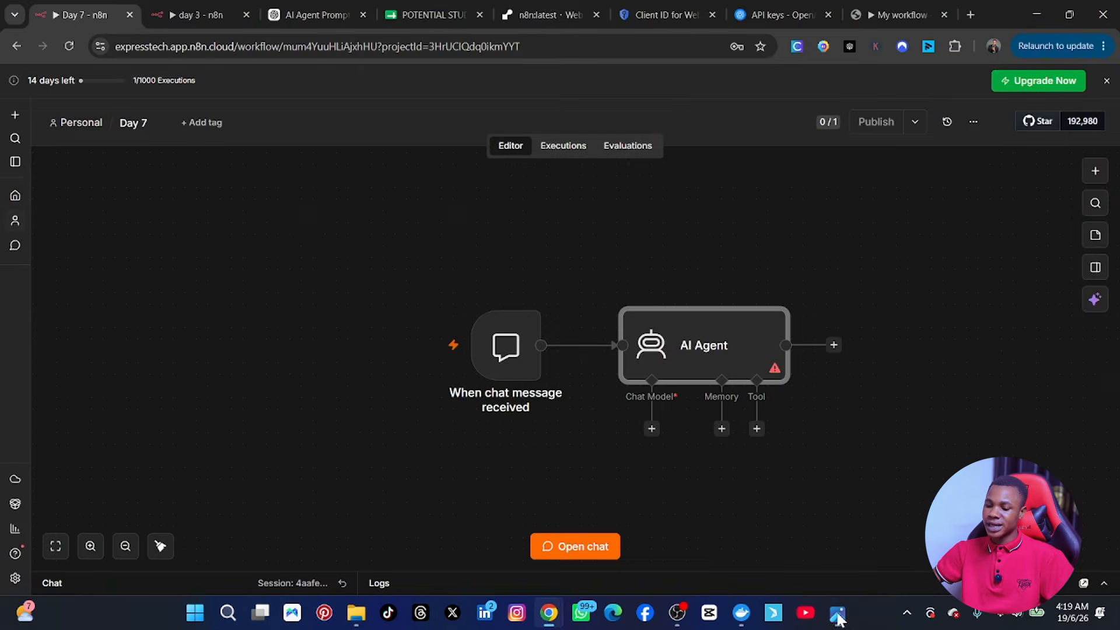
pyautogui.click(652, 432)
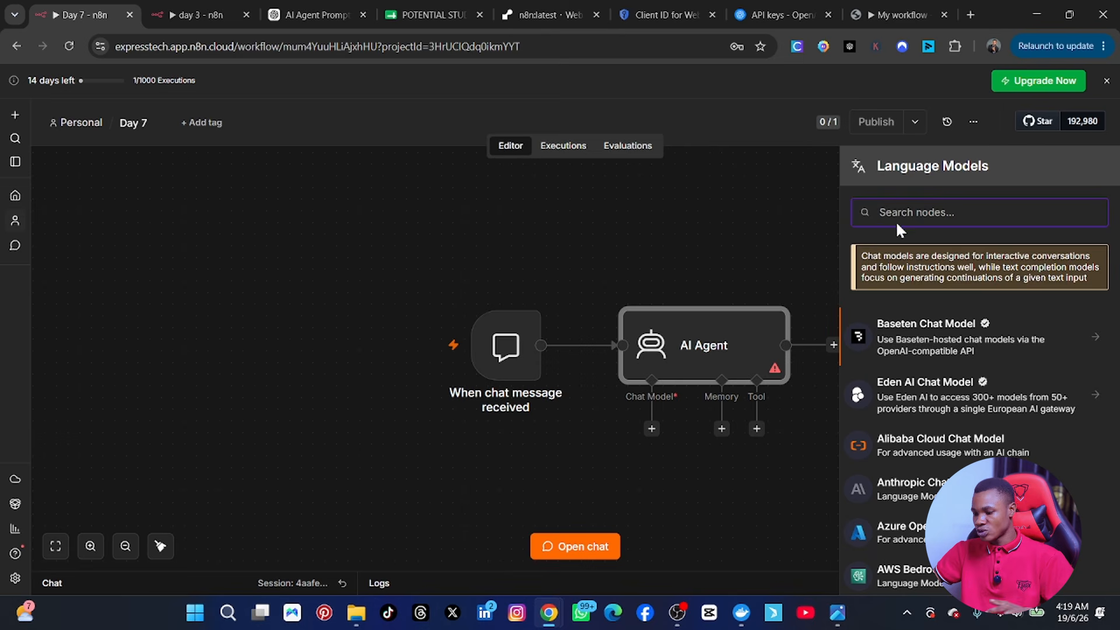
pyautogui.write('open')
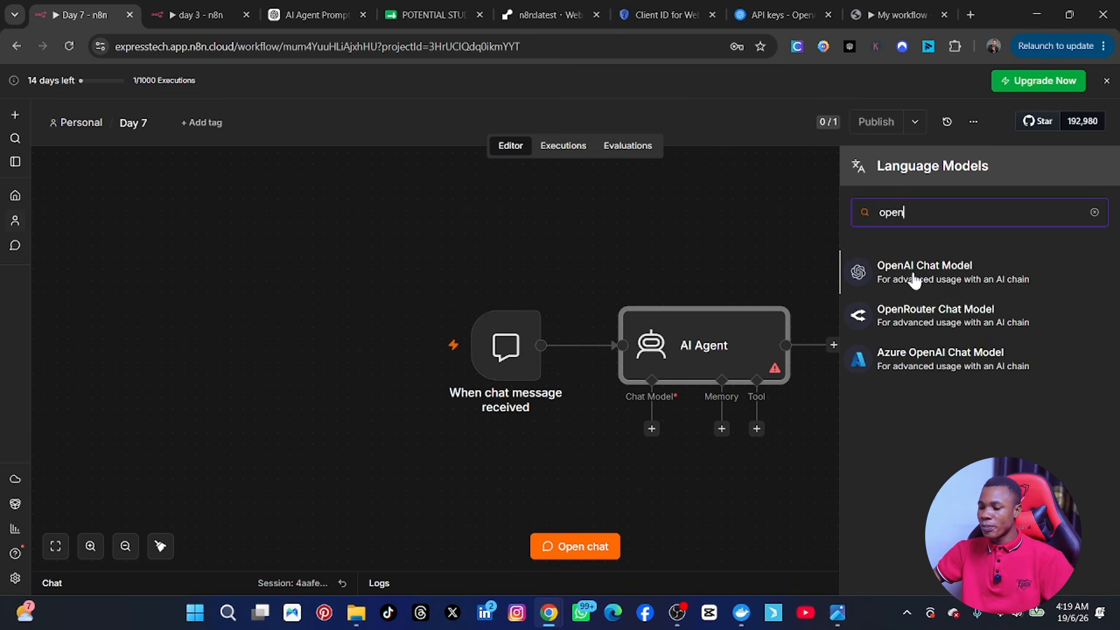
pyautogui.write('ai')
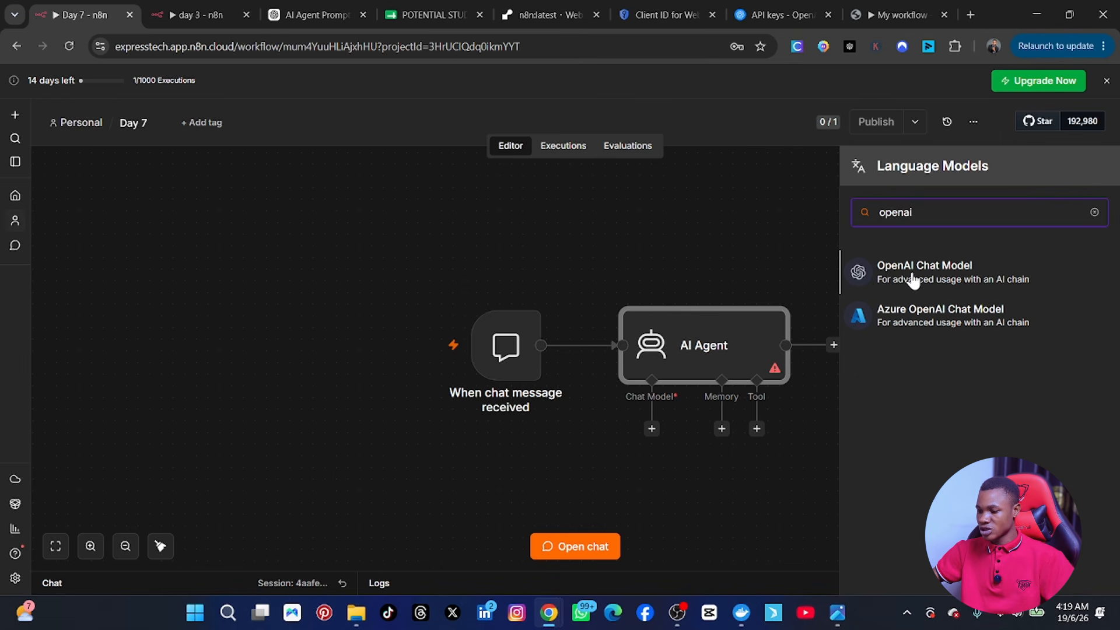
pyautogui.click(913, 281)
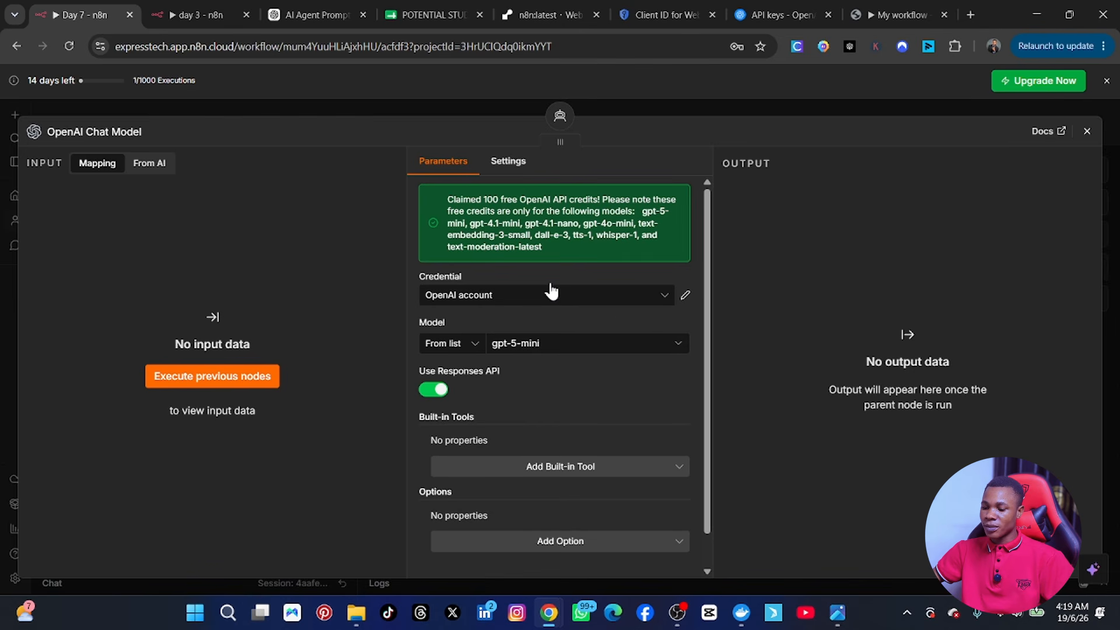
# Step: Switch the chat model to the n8n free OpenAI API credits credential and gpt-4.1-mini
pyautogui.click(670, 298)
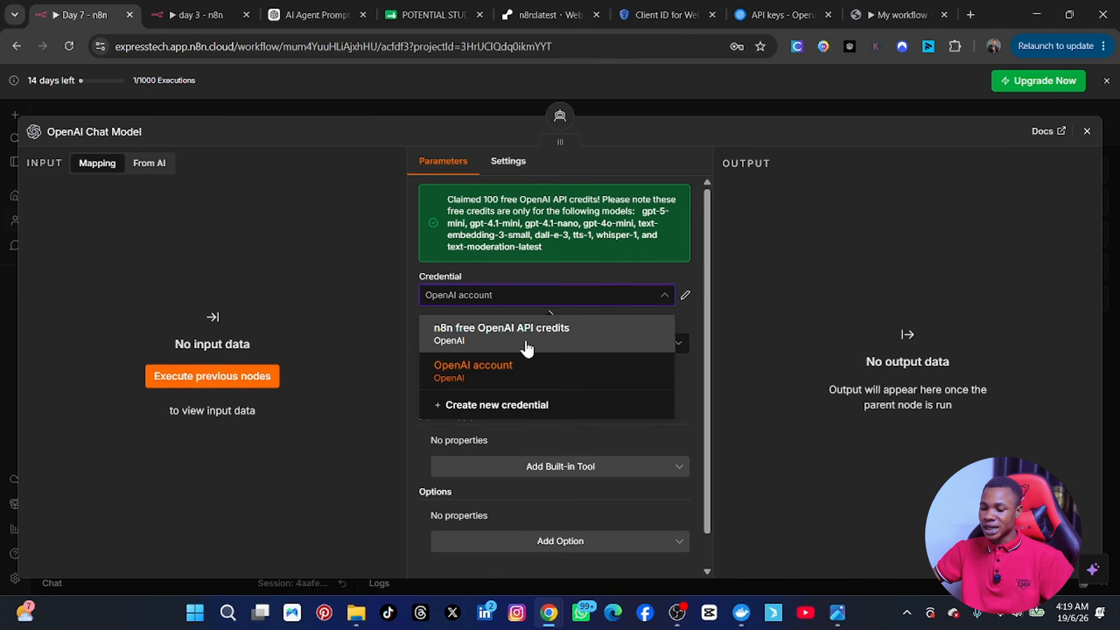
pyautogui.click(464, 343)
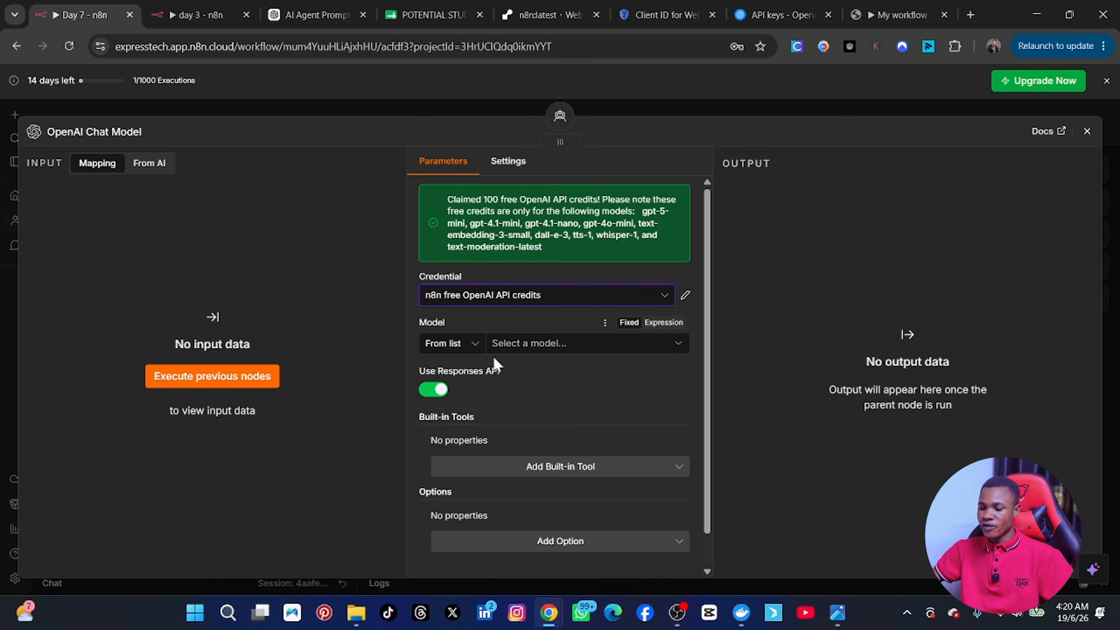
pyautogui.click(528, 344)
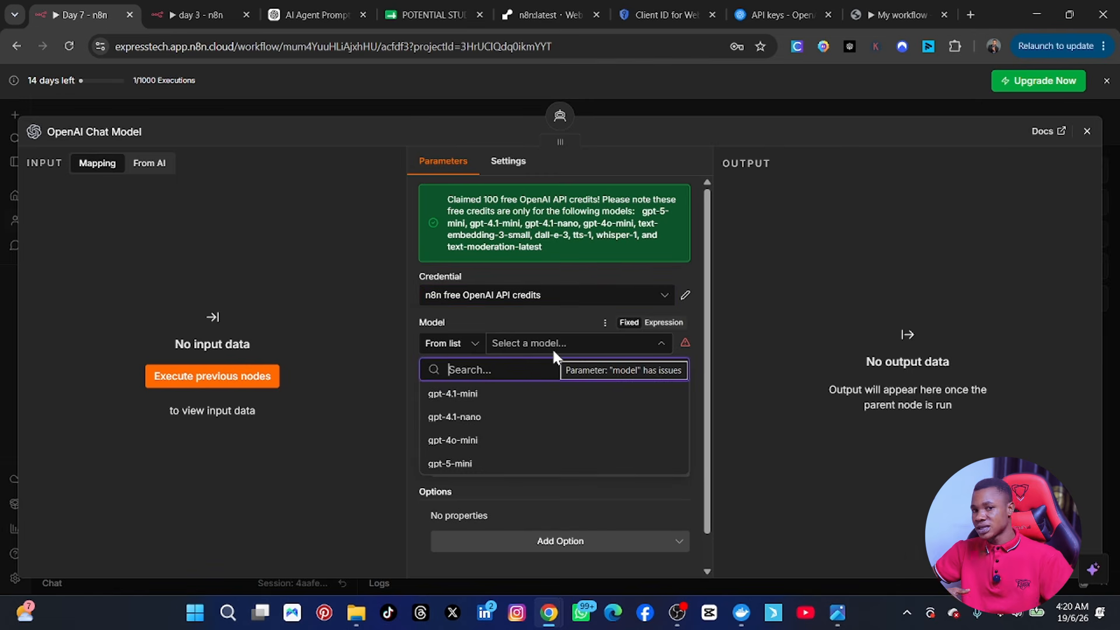
pyautogui.click(468, 395)
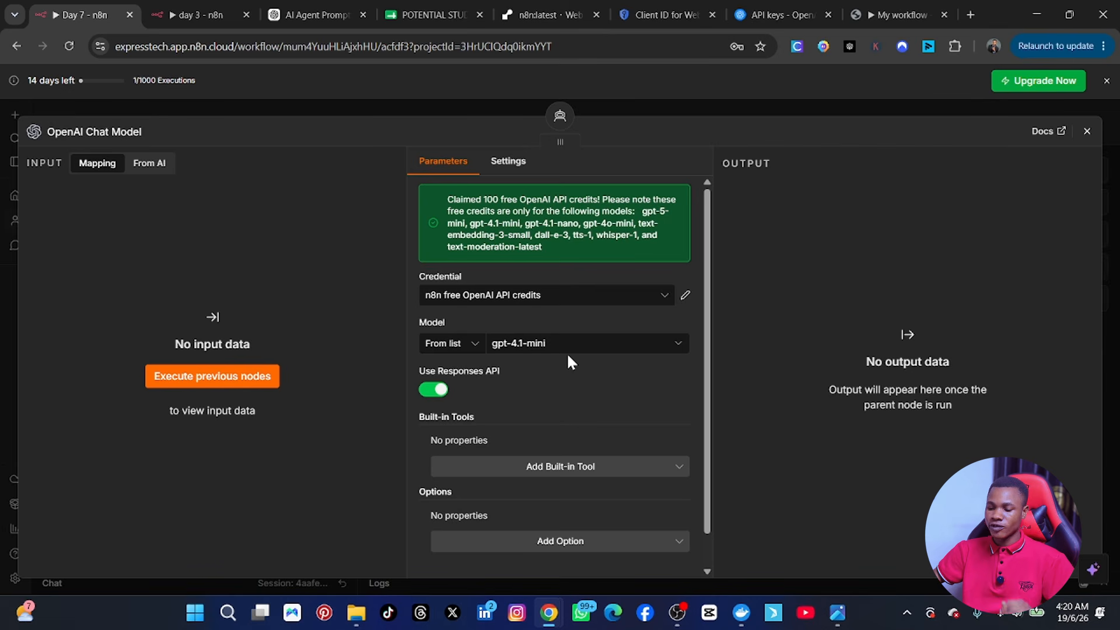
pyautogui.scroll(-1, 572, 415)
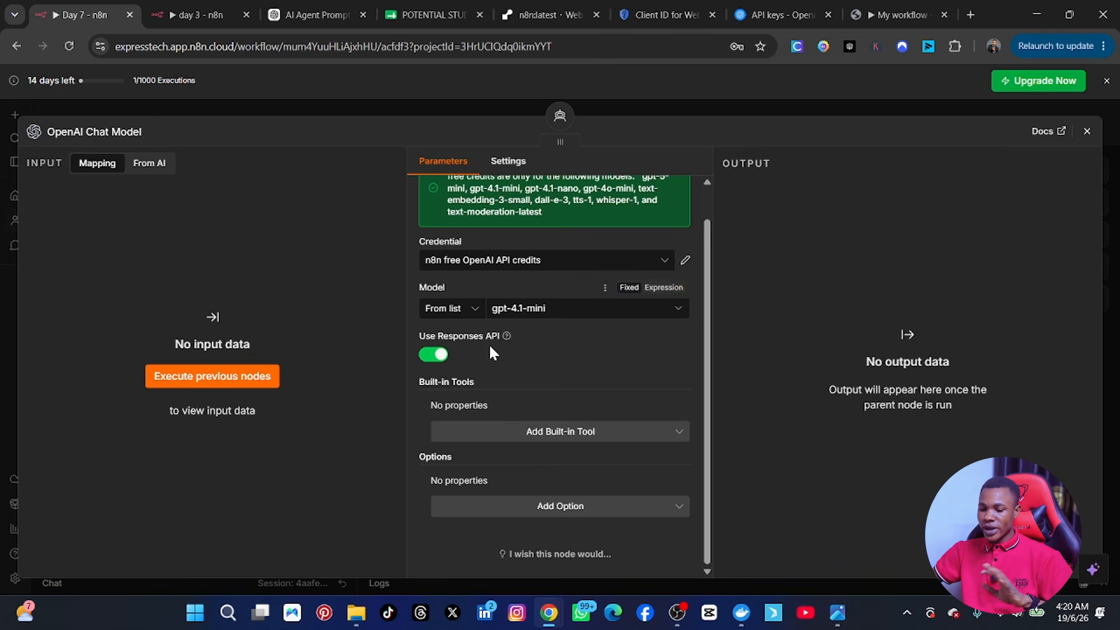
pyautogui.scroll(1, 541, 395)
pyautogui.scroll(-1, 543, 434)
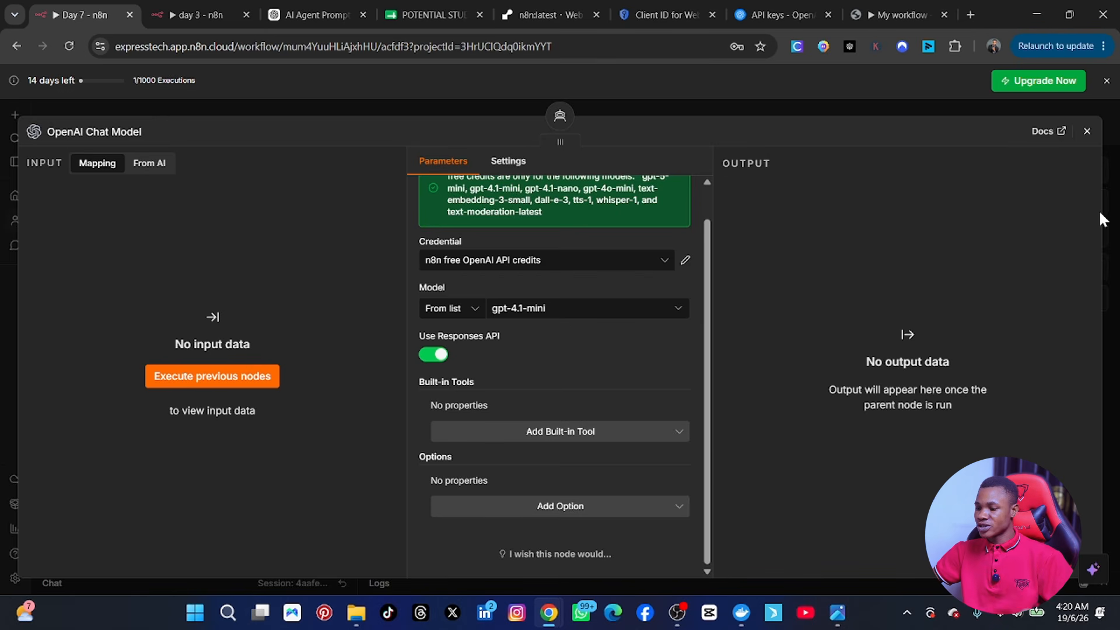
# Step: Close the chat model settings, shift its node left, and bring up the AI Agent's memory options
pyautogui.click(1084, 133)
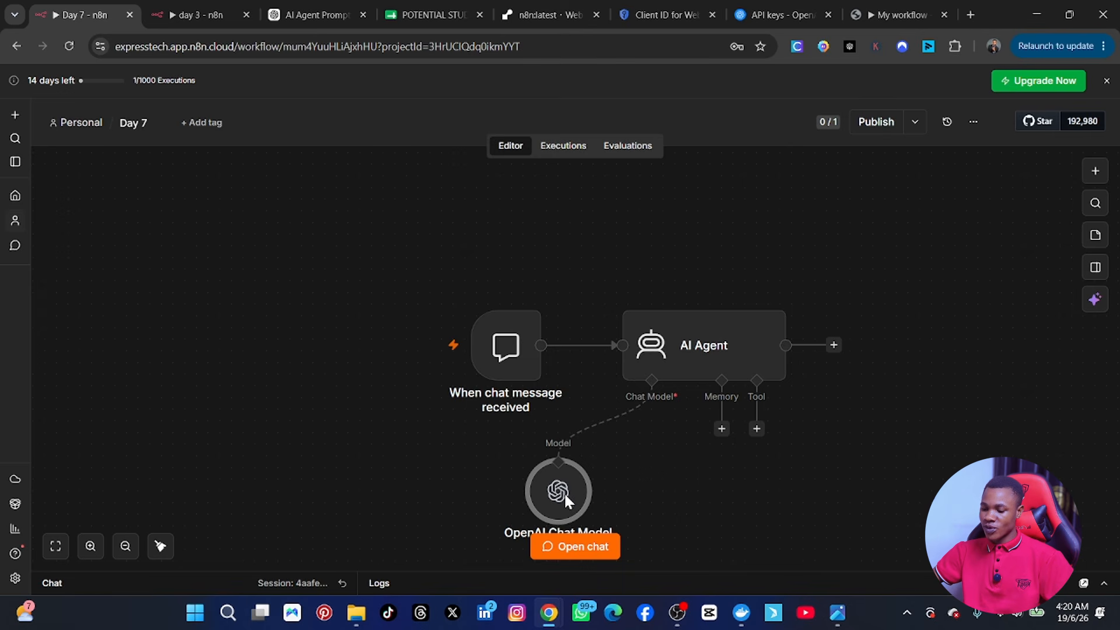
pyautogui.moveTo(565, 494); pyautogui.dragTo(511, 494)
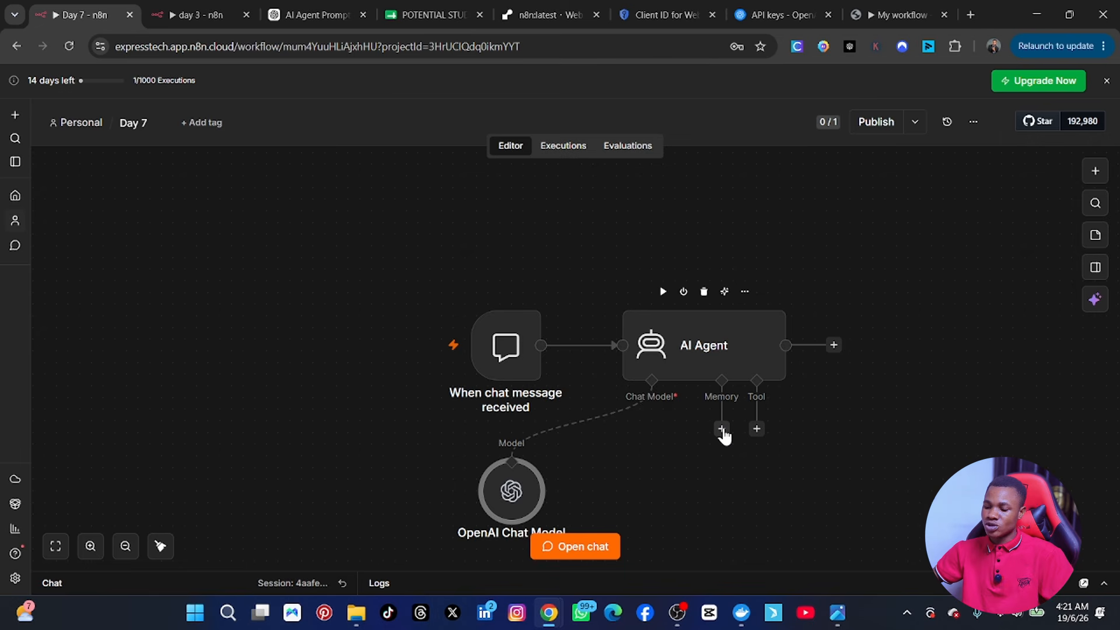
pyautogui.click(722, 430)
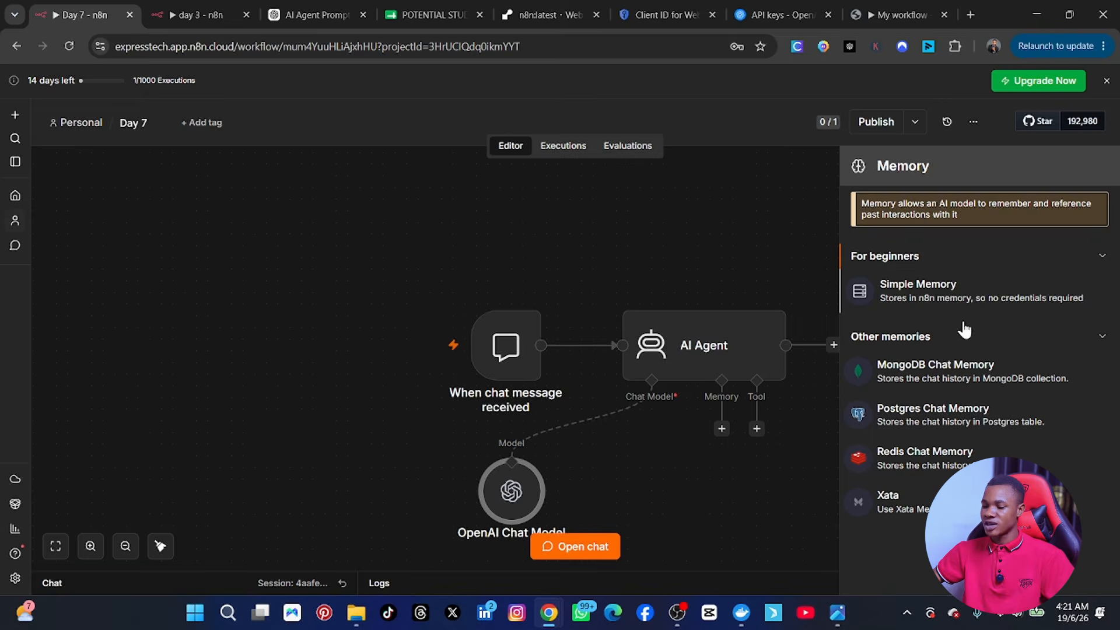
# Step: Add Simple Memory using the Connected Chat Trigger Node session ID and context window length 10
pyautogui.click(963, 297)
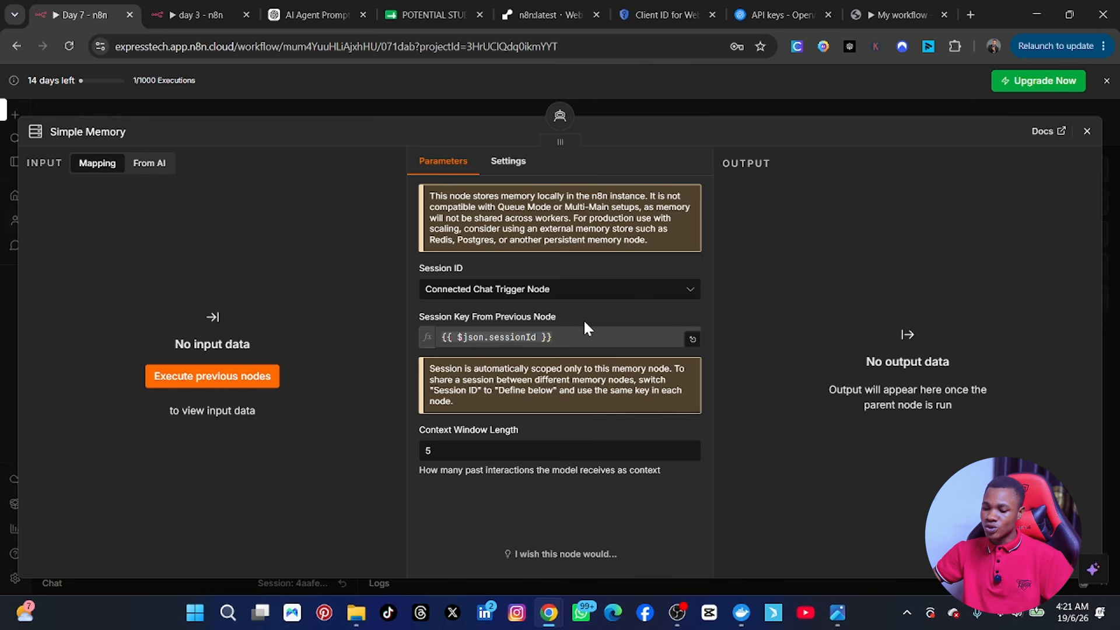
pyautogui.moveTo(668, 283)
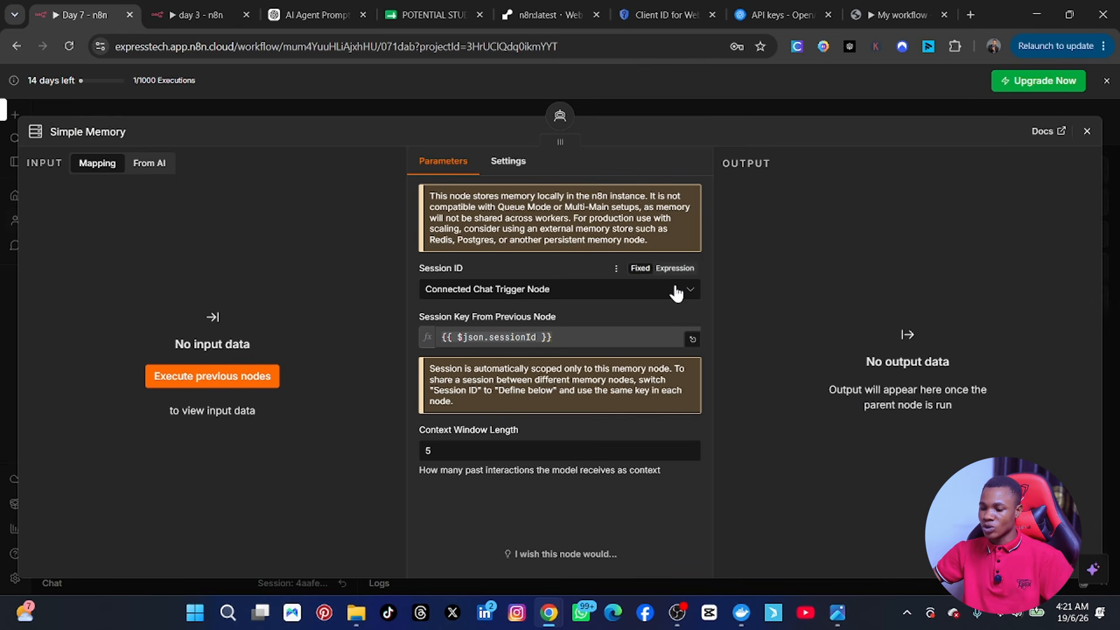
pyautogui.click(692, 291)
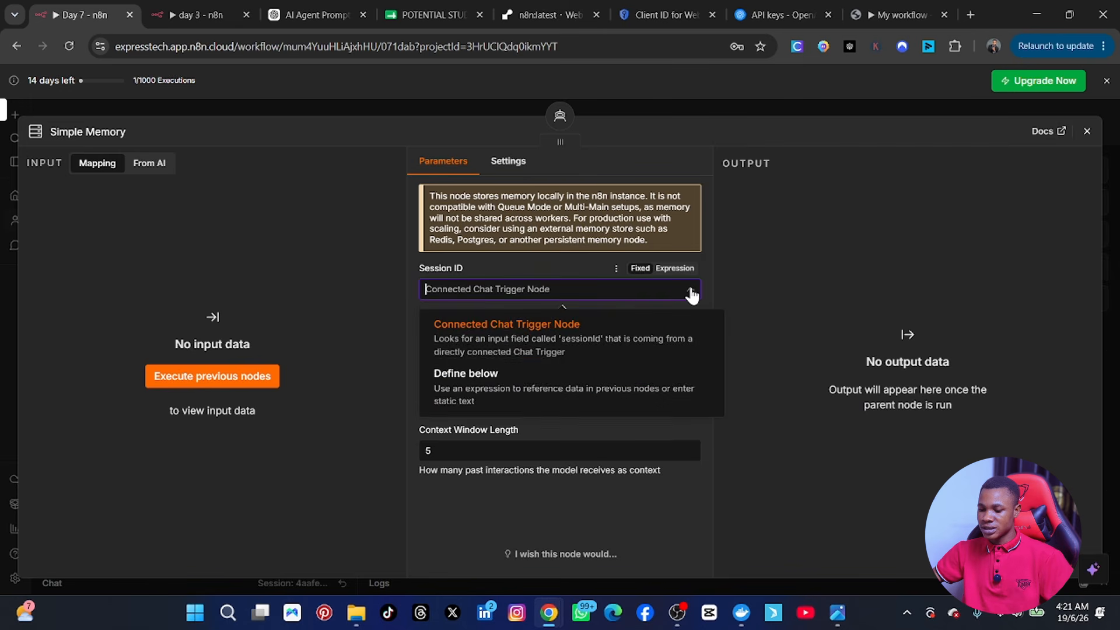
pyautogui.click(510, 348)
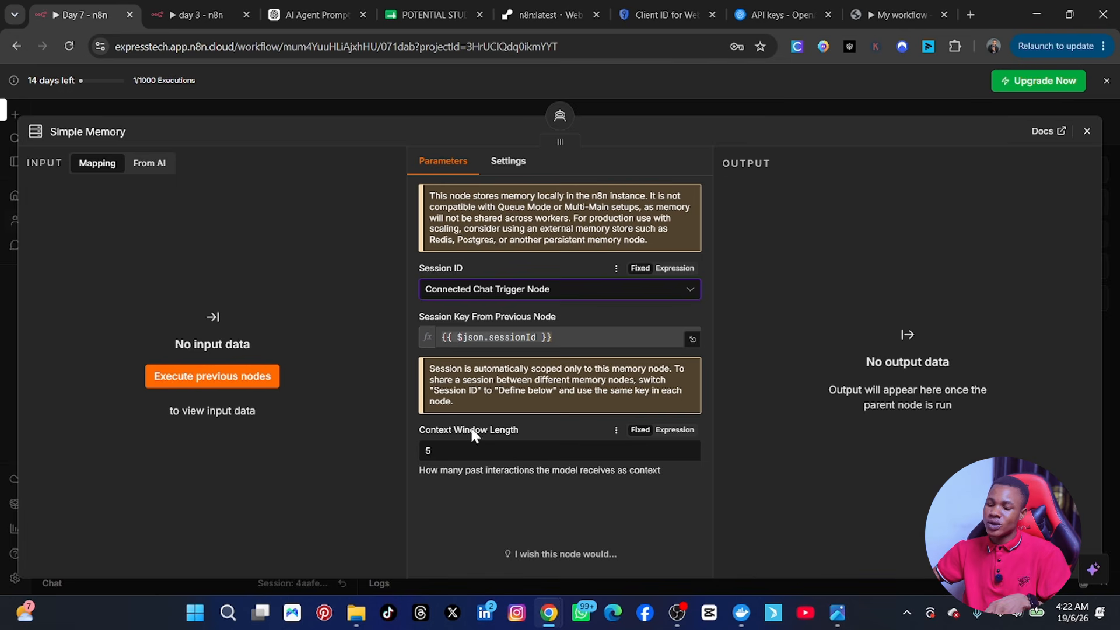
pyautogui.click(465, 456)
pyautogui.press('BackSpace')
pyautogui.write('10')
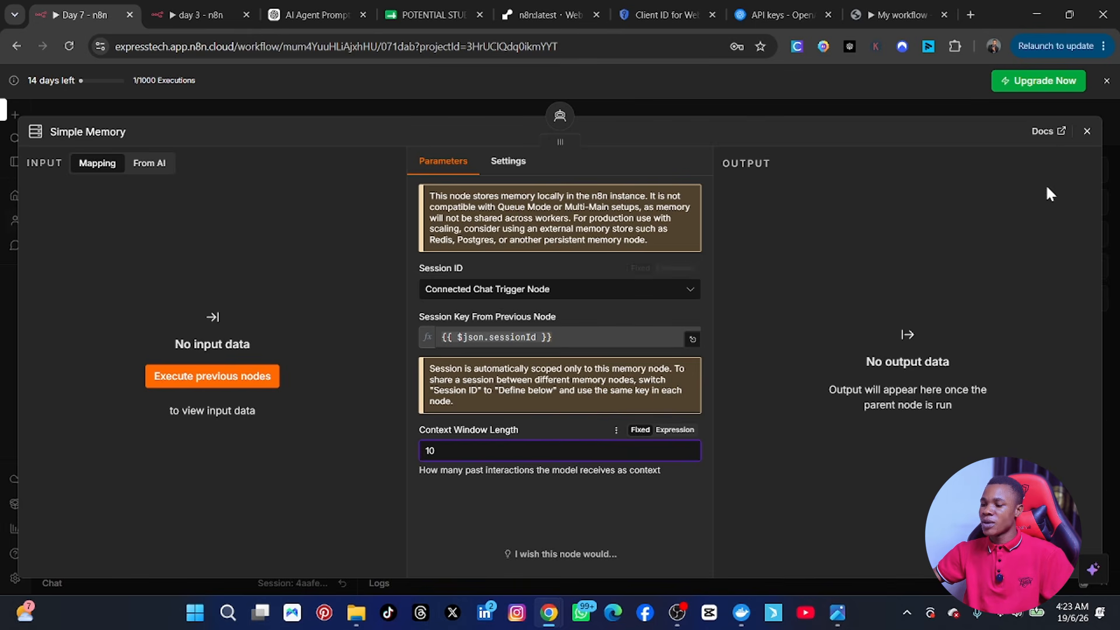
pyautogui.click(1087, 131)
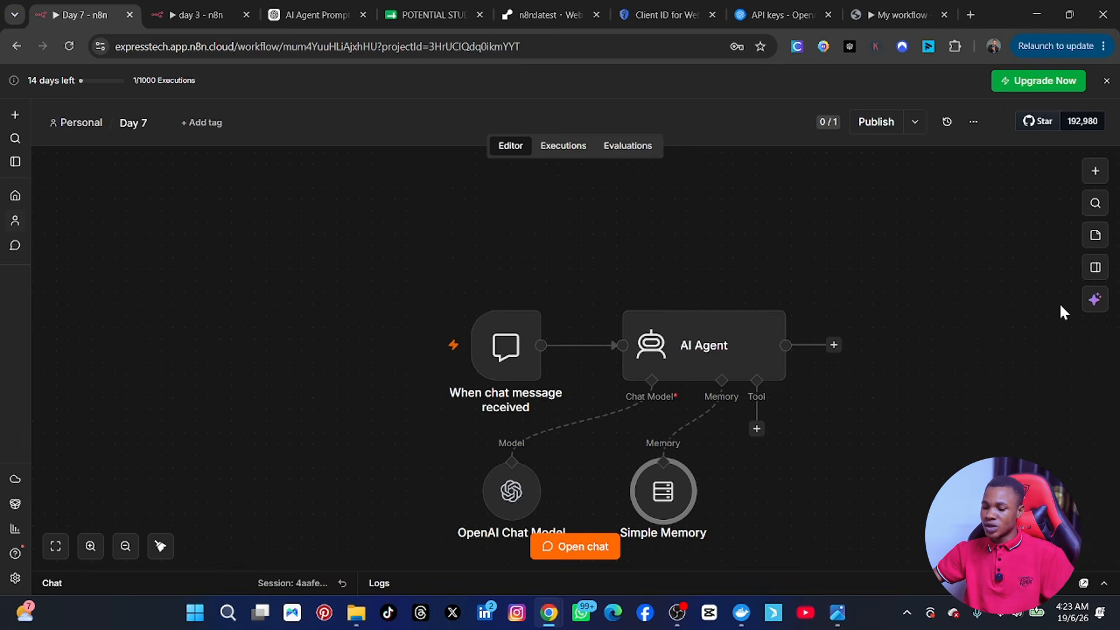
# Step: Shift the trigger, agent, chat model and memory nodes together up-left, then view the reference screenshot
pyautogui.moveTo(680, 510); pyautogui.dragTo(635, 497)
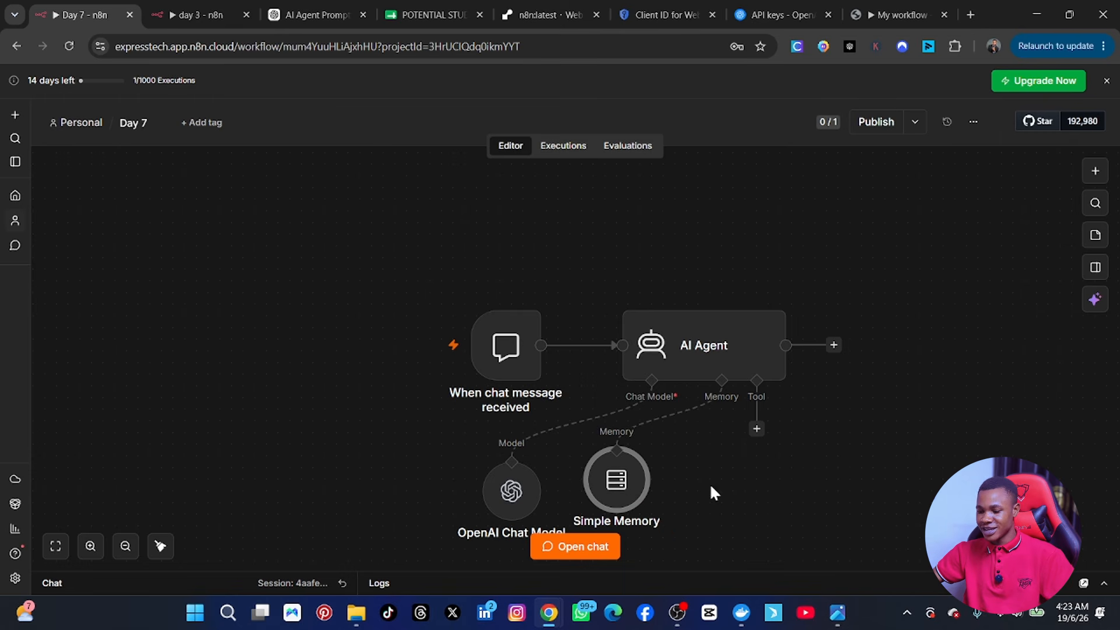
pyautogui.moveTo(449, 243); pyautogui.dragTo(846, 506)
pyautogui.moveTo(722, 372); pyautogui.dragTo(540, 281)
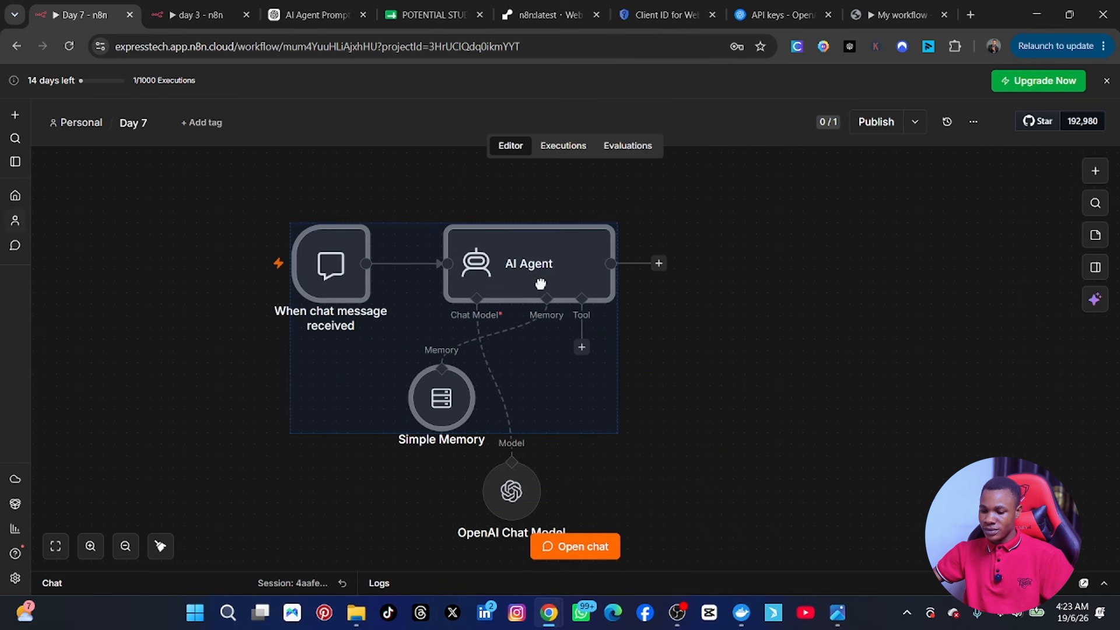
pyautogui.hotkey('ctrl', 'z')
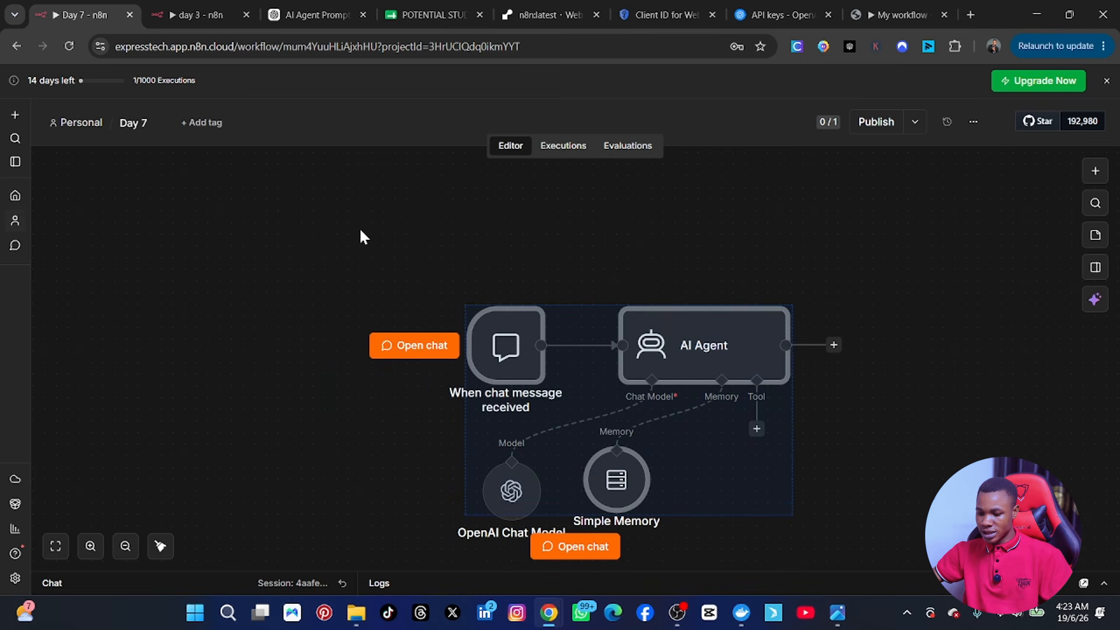
pyautogui.moveTo(357, 230); pyautogui.dragTo(830, 573)
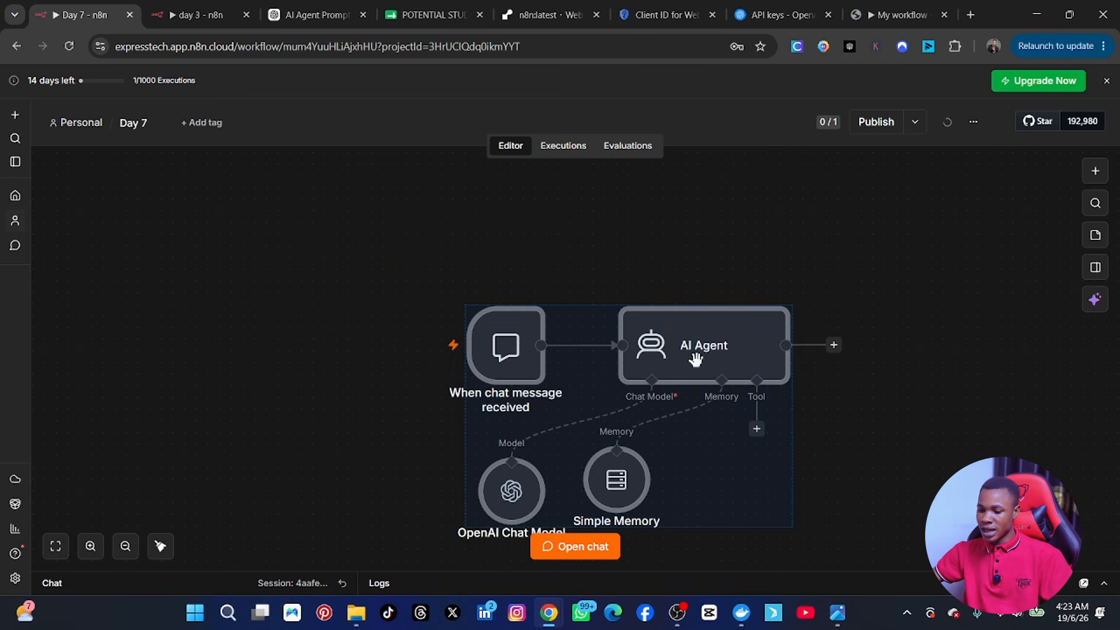
pyautogui.moveTo(692, 358); pyautogui.dragTo(452, 255)
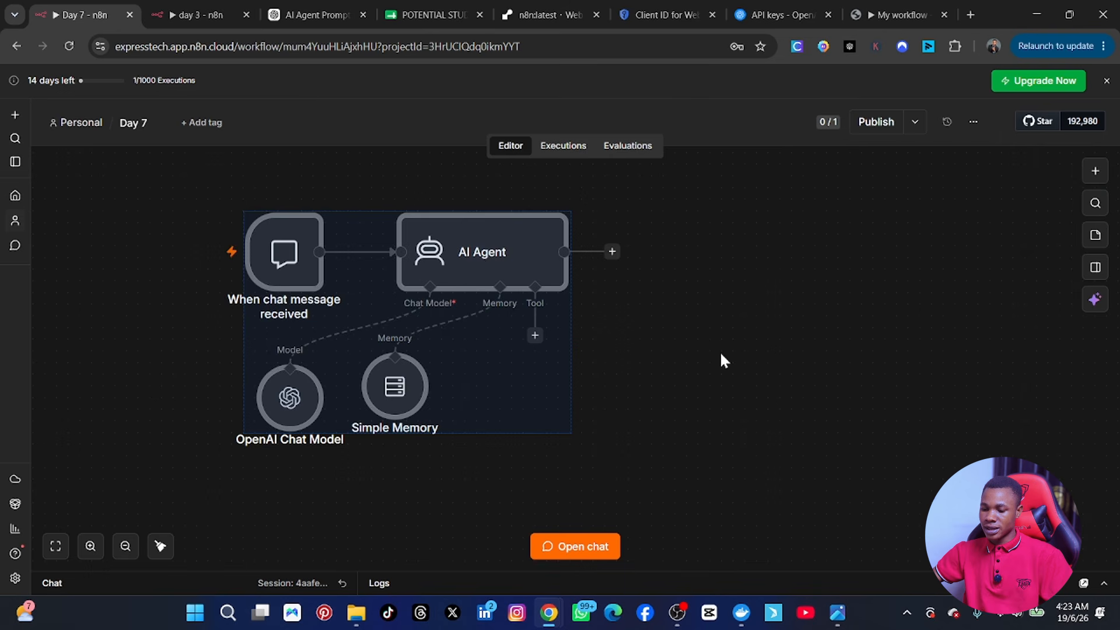
pyautogui.click(603, 380)
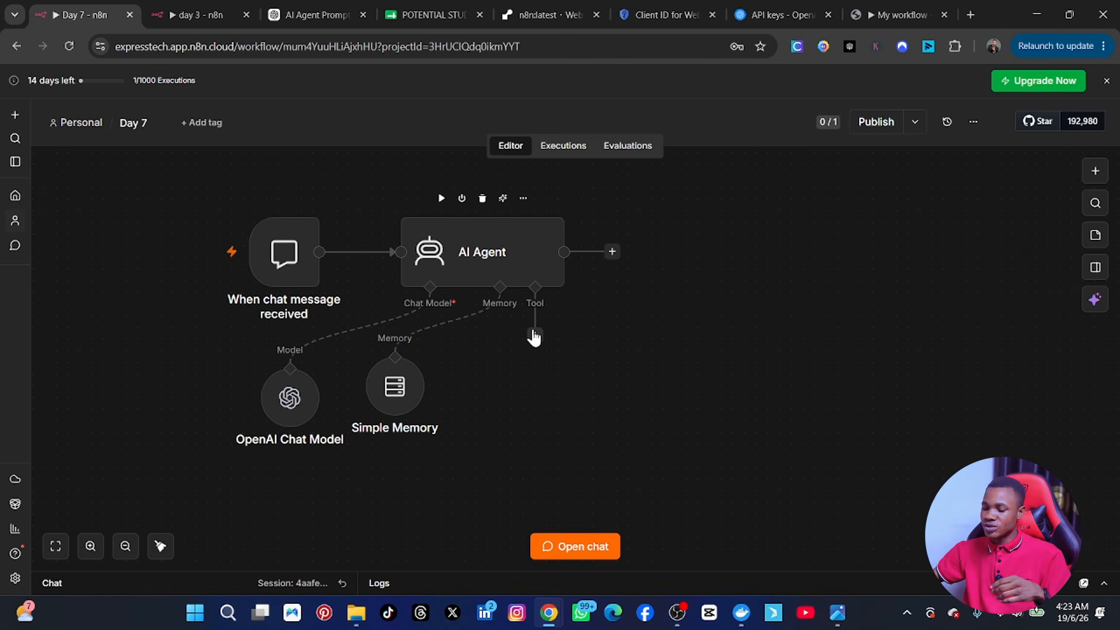
pyautogui.click(837, 613)
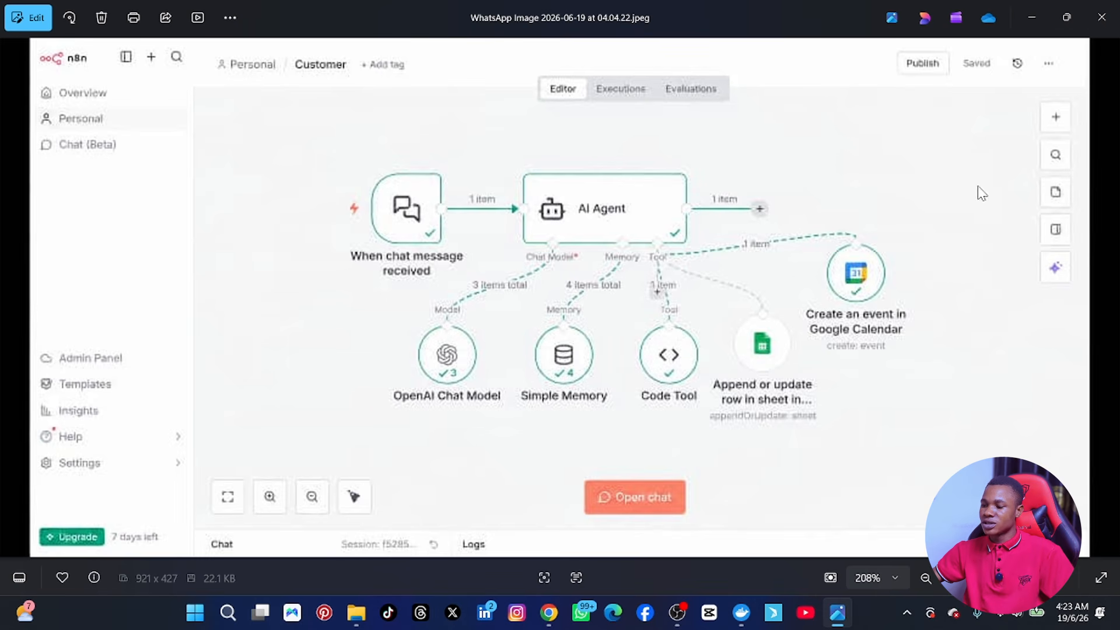
# Step: Minimize the Photos viewer to bring back the Day 7 workflow in Chrome
pyautogui.click(1033, 16)
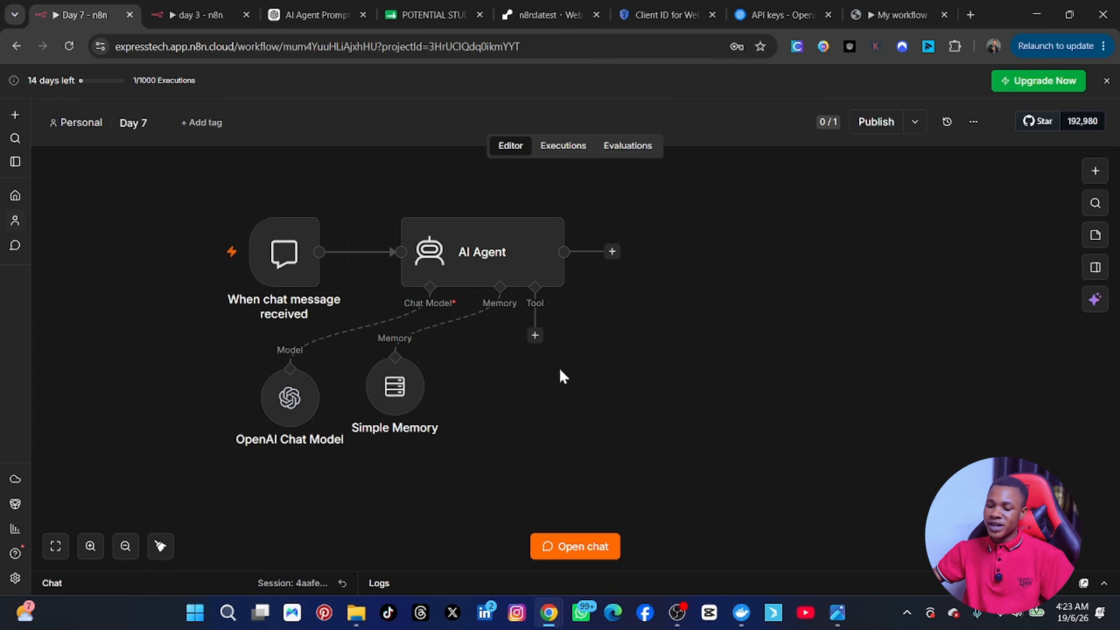
# Step: Add a Code Tool on the AI Agent's Tool connector
pyautogui.click(535, 335)
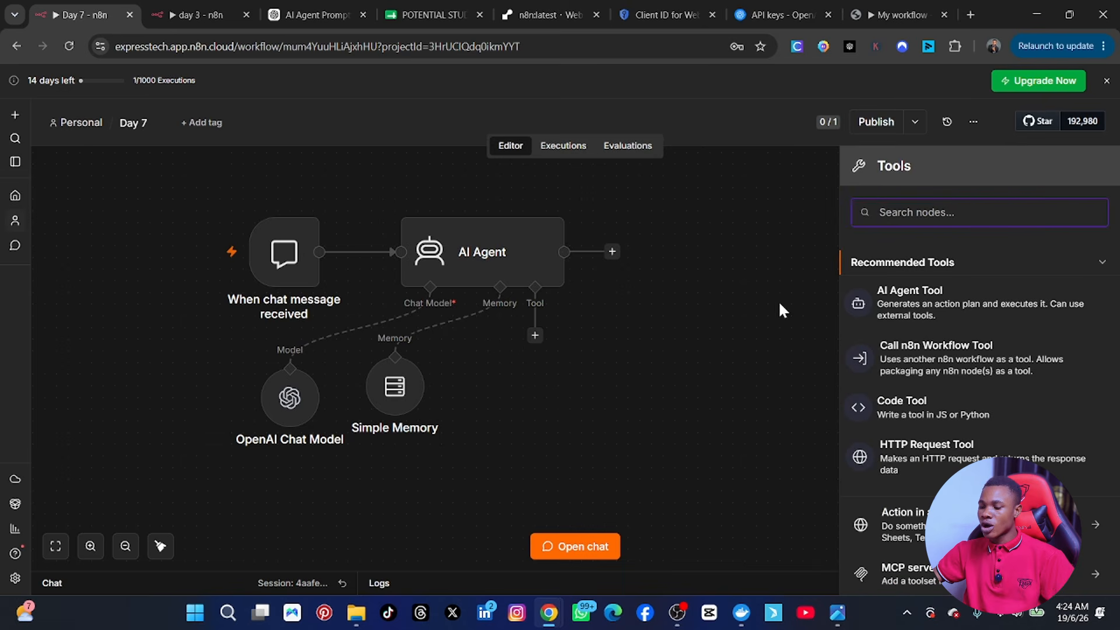
pyautogui.click(924, 408)
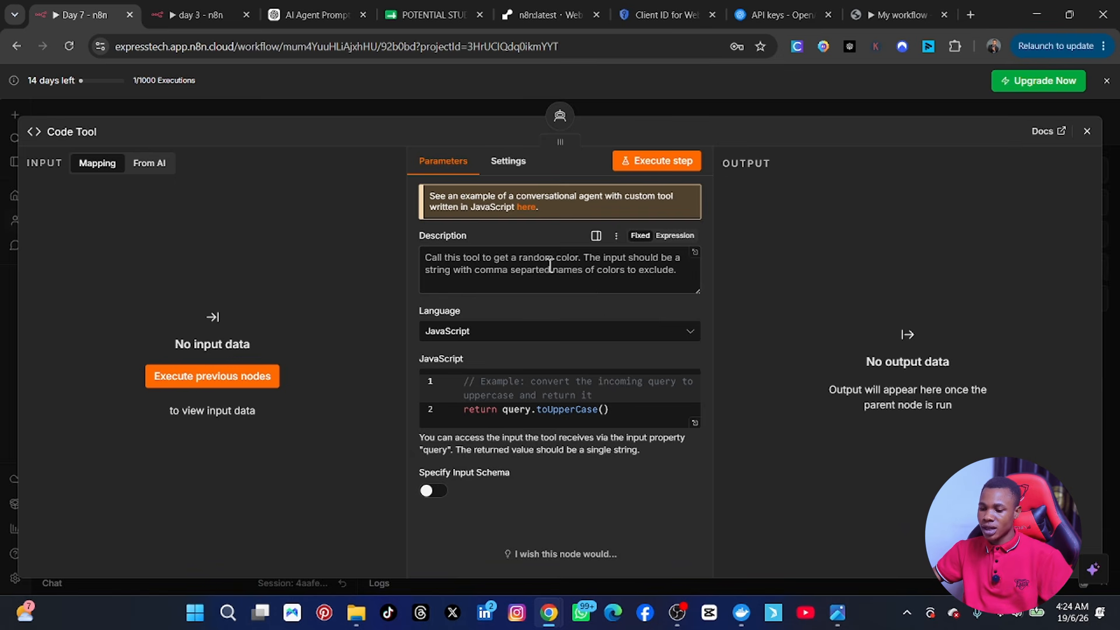
# Step: Replace the Code Tool description with 'use this tool to specify unique data'
pyautogui.click(426, 258)
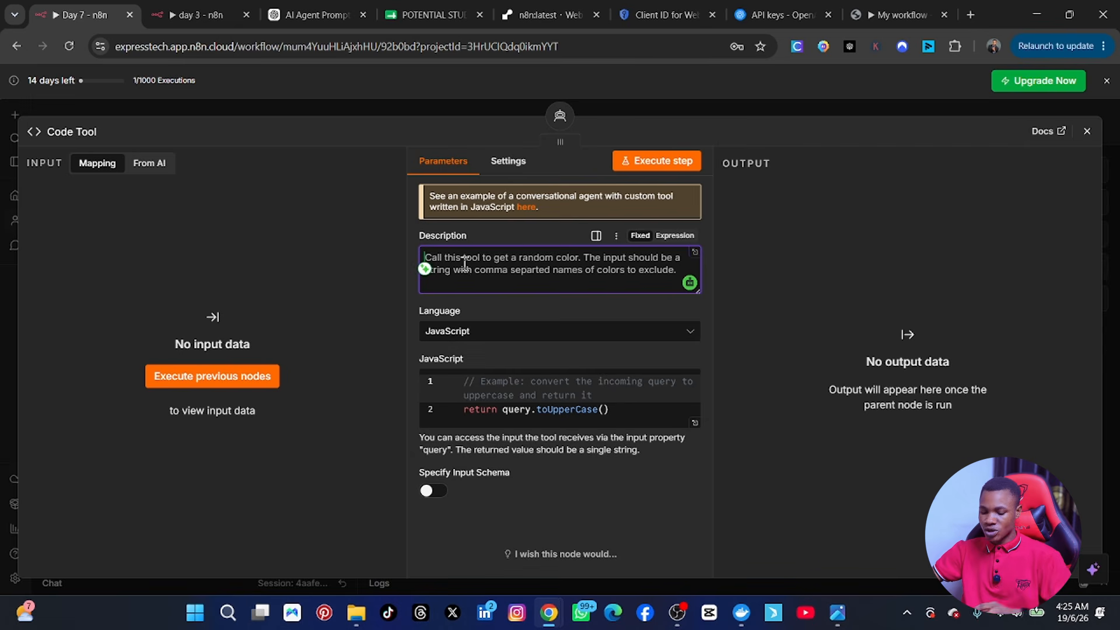
pyautogui.hotkey('ctrl', 'a')
pyautogui.write('use this')
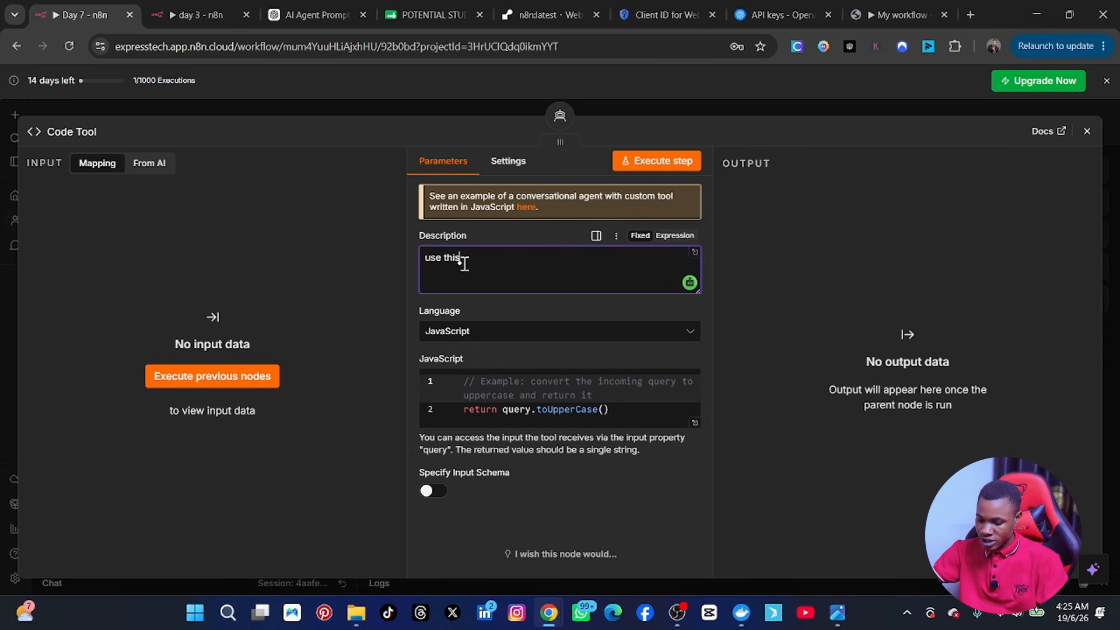
pyautogui.write(' tool to sp')
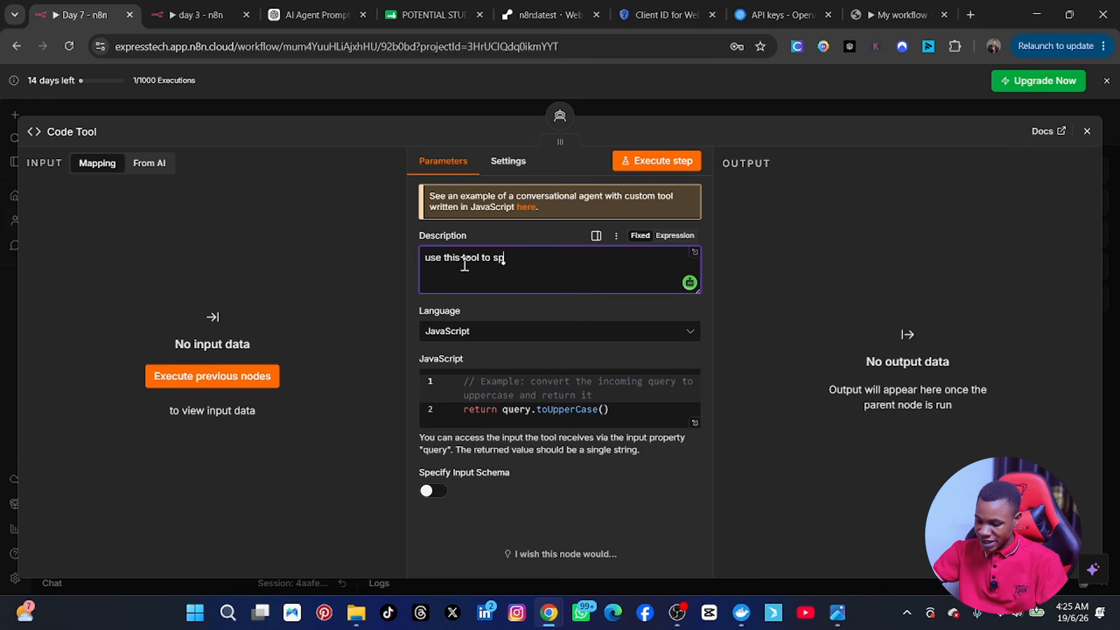
pyautogui.write('eic')
pyautogui.press('BackSpace')
pyautogui.press('BackSpace')
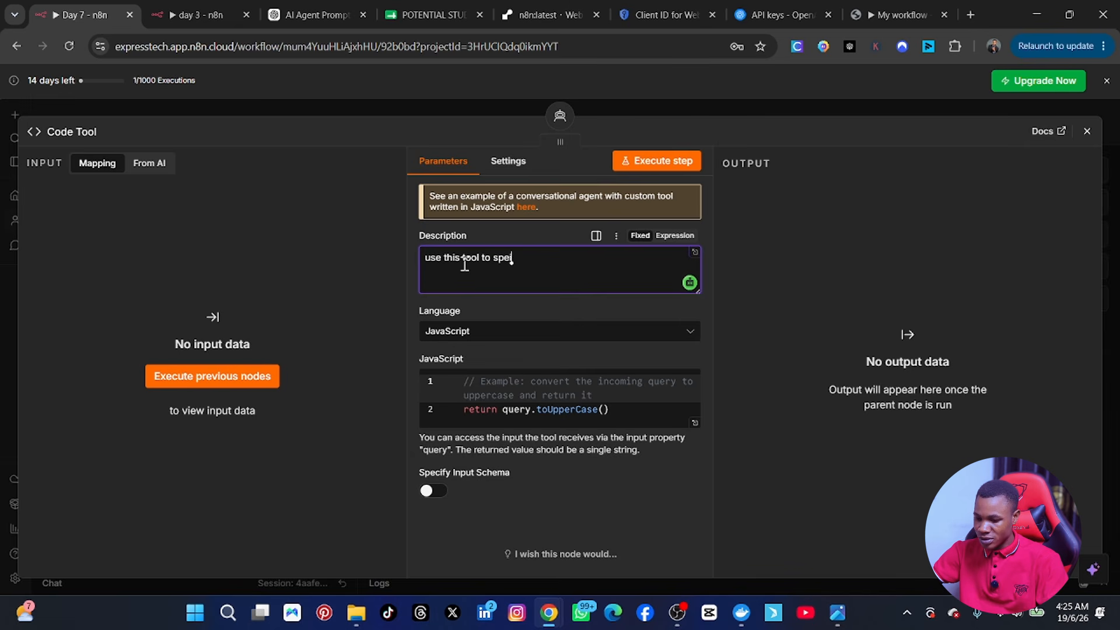
pyautogui.write('c')
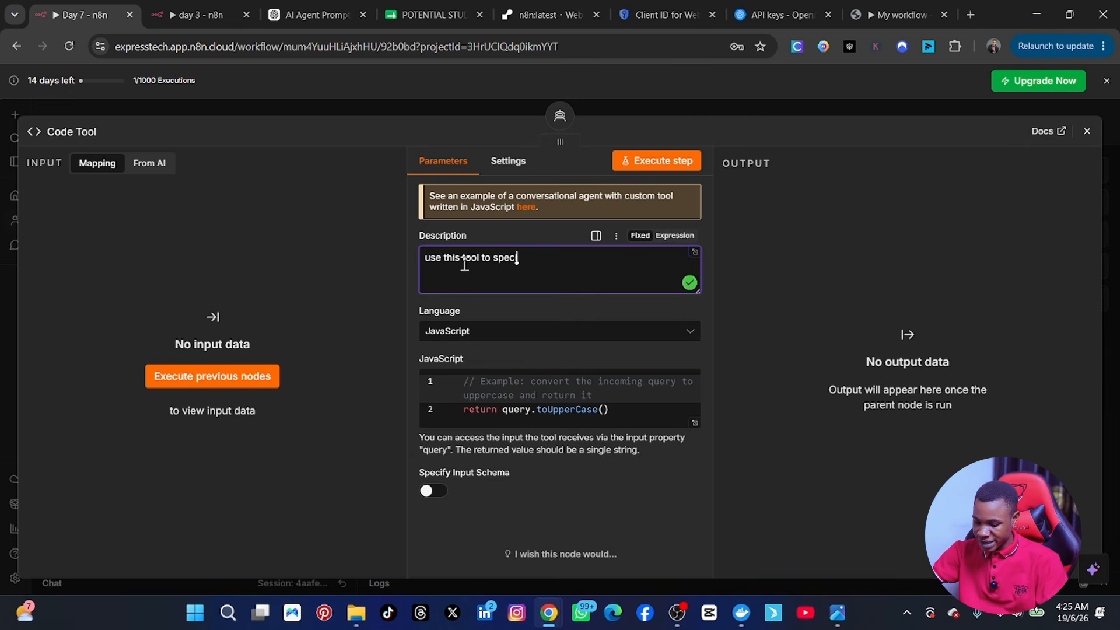
pyautogui.write('ify unique')
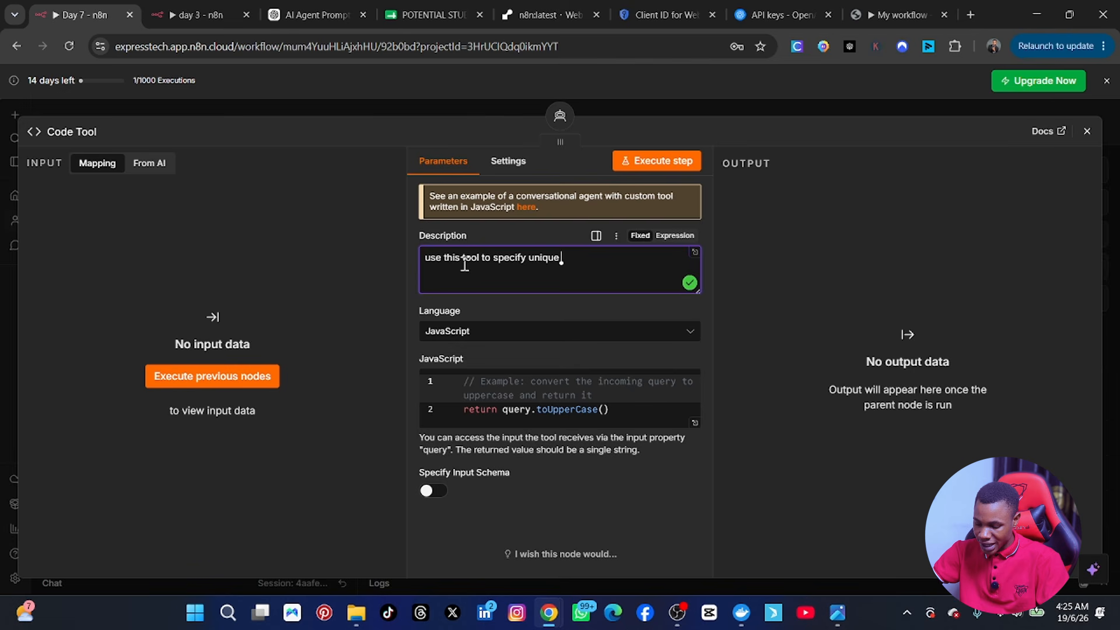
pyautogui.write(' dta')
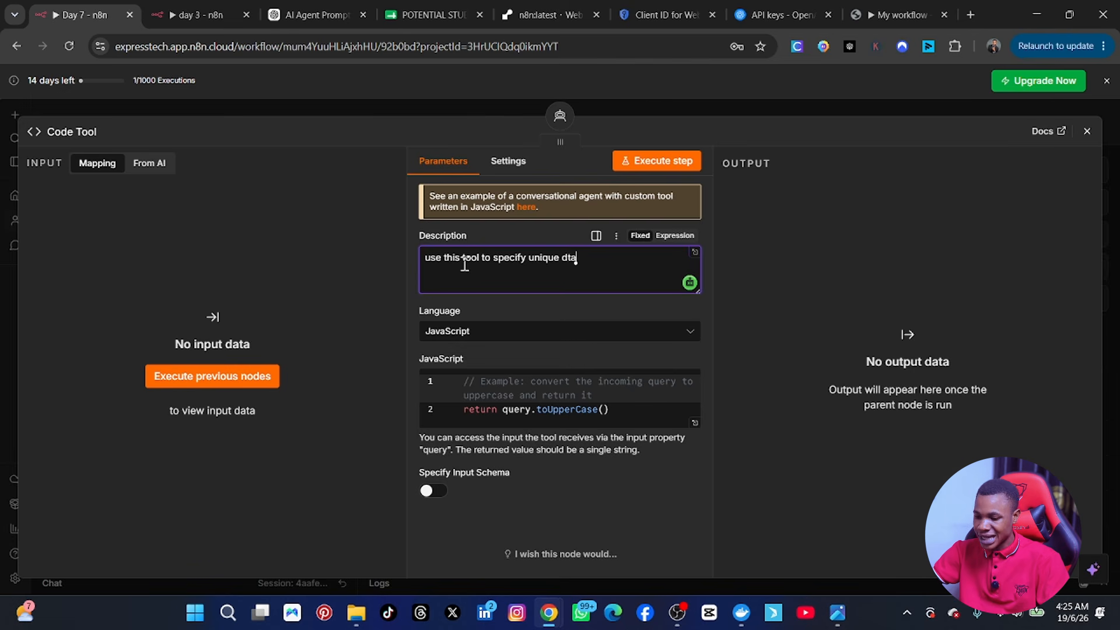
pyautogui.press('BackSpace')
pyautogui.press('BackSpace')
pyautogui.write('a')
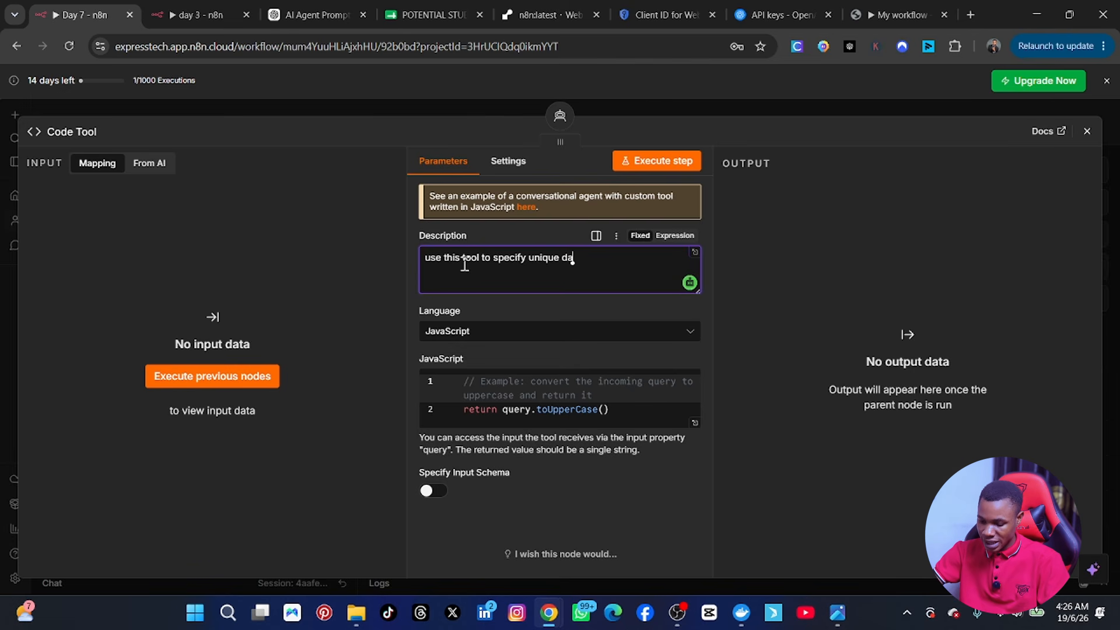
pyautogui.write('ta')
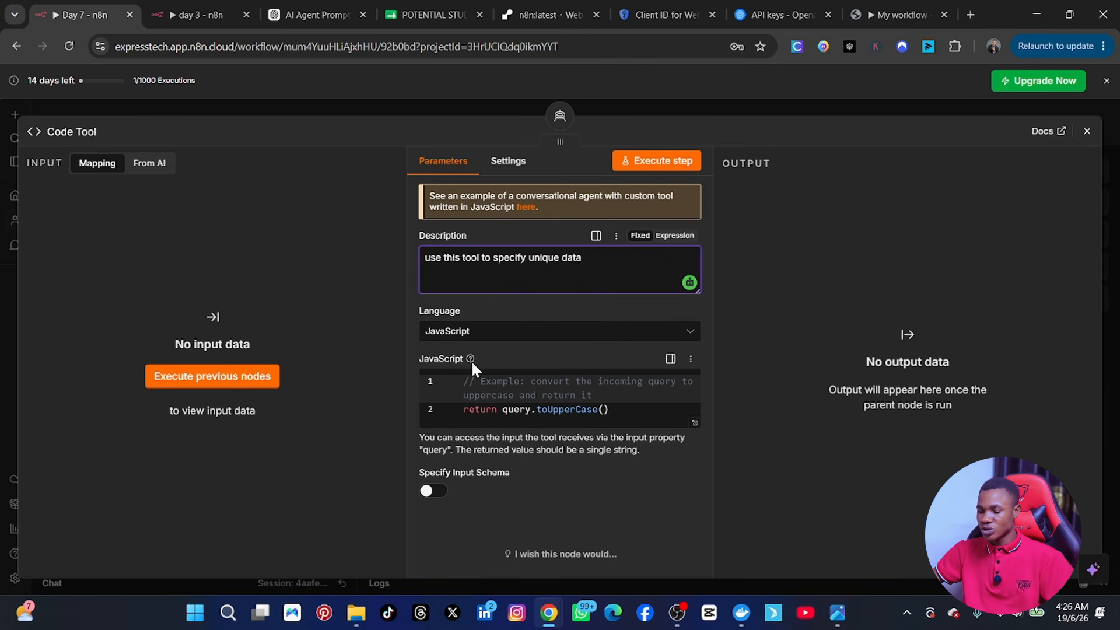
# Step: Keep JavaScript as the code language and expand the full code editor
pyautogui.click(664, 333)
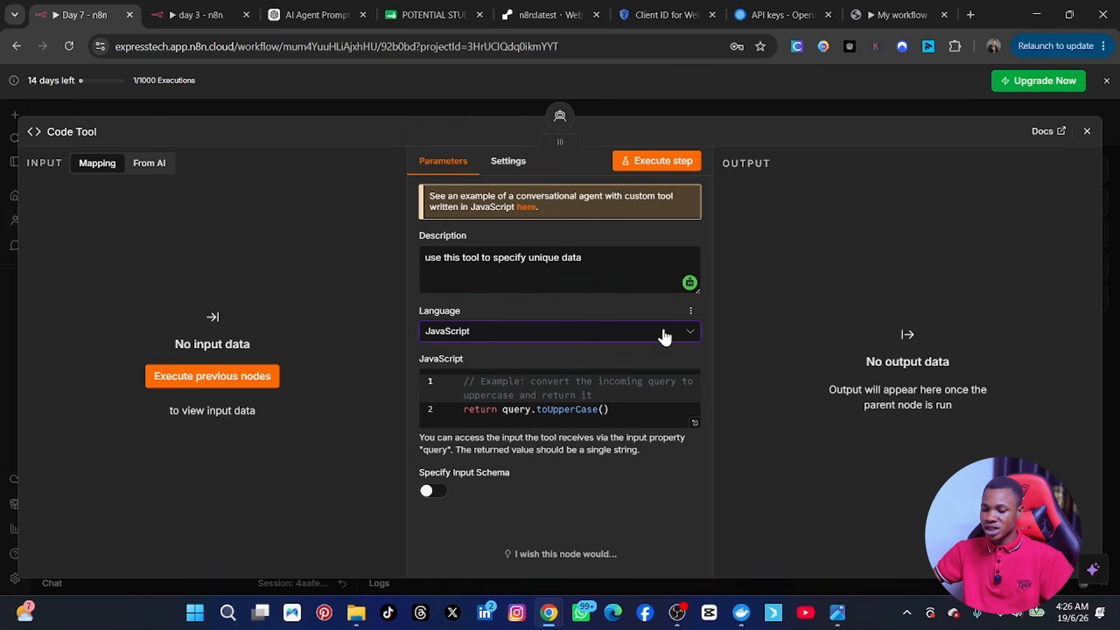
pyautogui.click(663, 333)
pyautogui.click(630, 333)
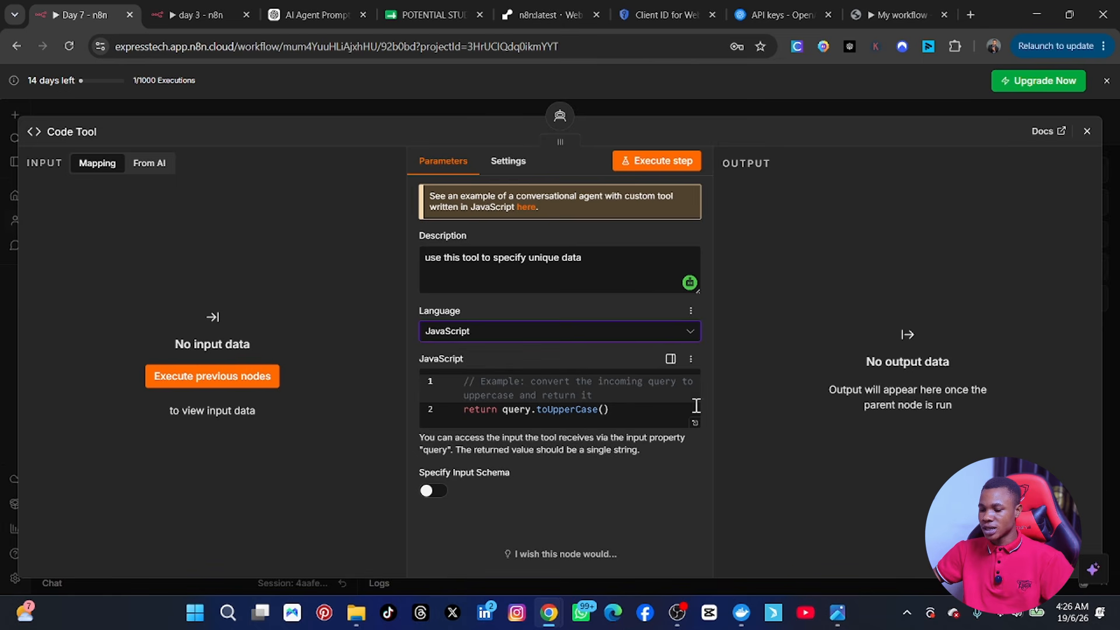
pyautogui.click(697, 428)
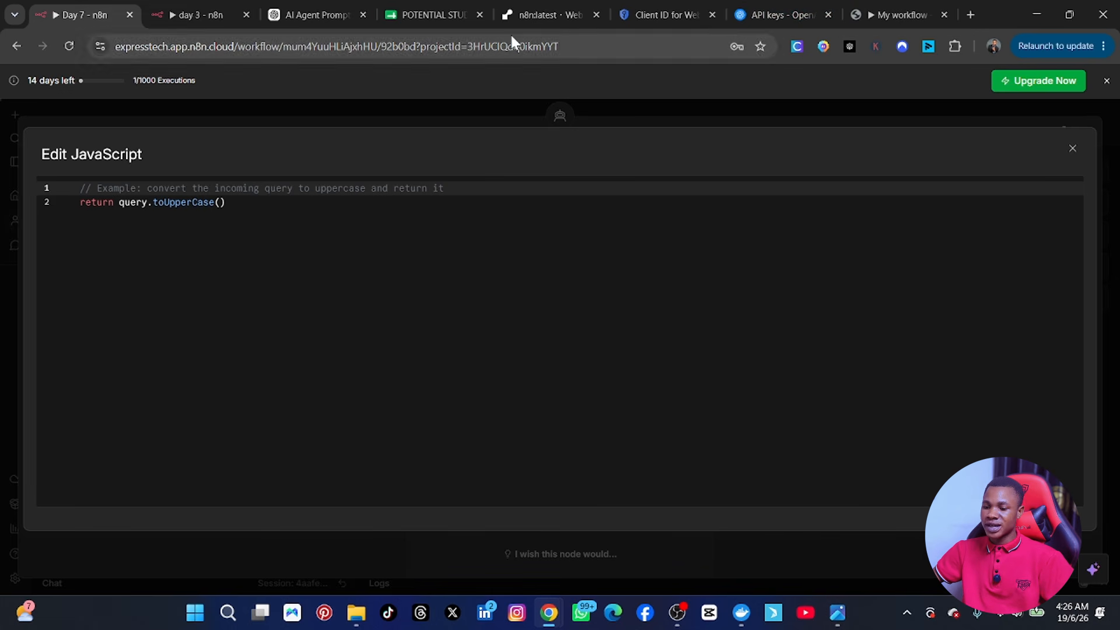
pyautogui.click(312, 15)
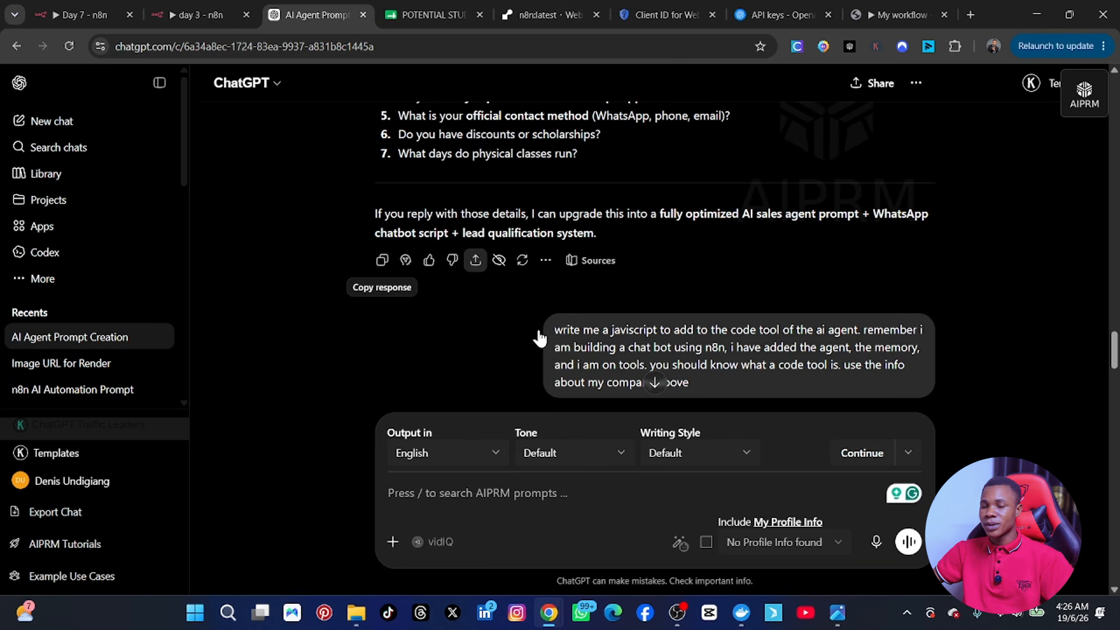
# Step: Copy the 'n8n CODE TOOL (JavaScript)' lead-scoring script from ChatGPT's reply
pyautogui.scroll(1, 566, 280)
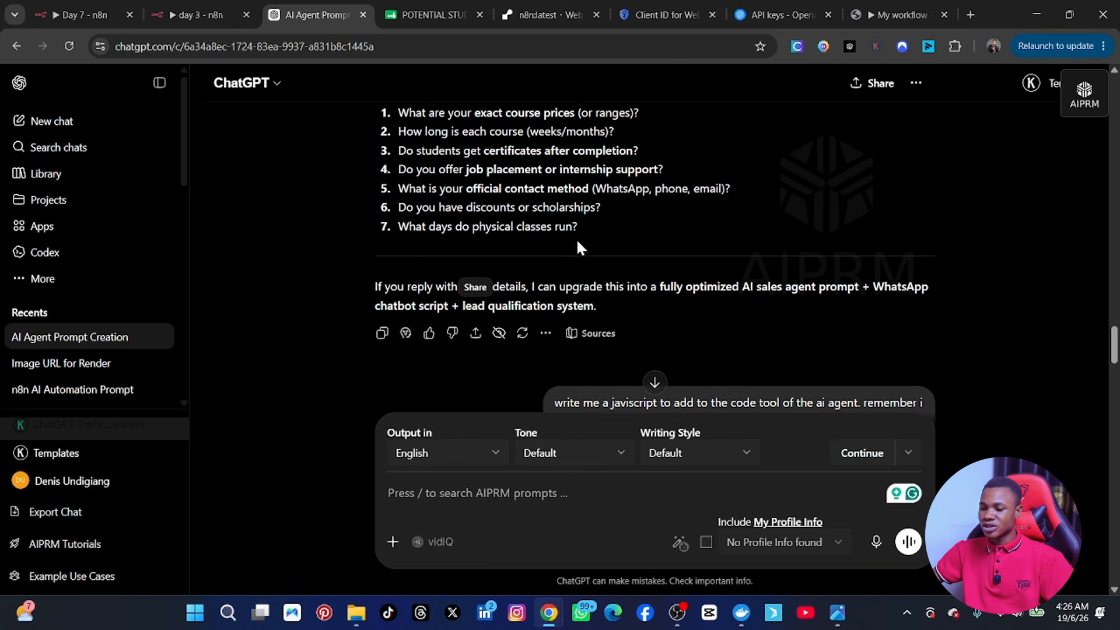
pyautogui.scroll(10, 626, 211)
pyautogui.scroll(-5, 625, 212)
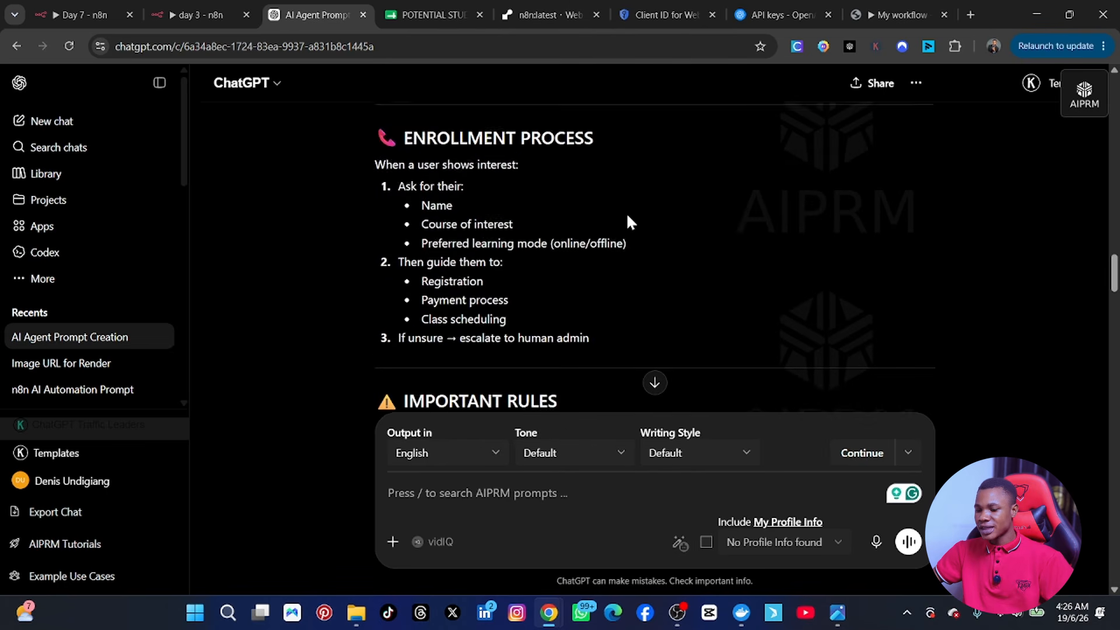
pyautogui.scroll(-15, 627, 222)
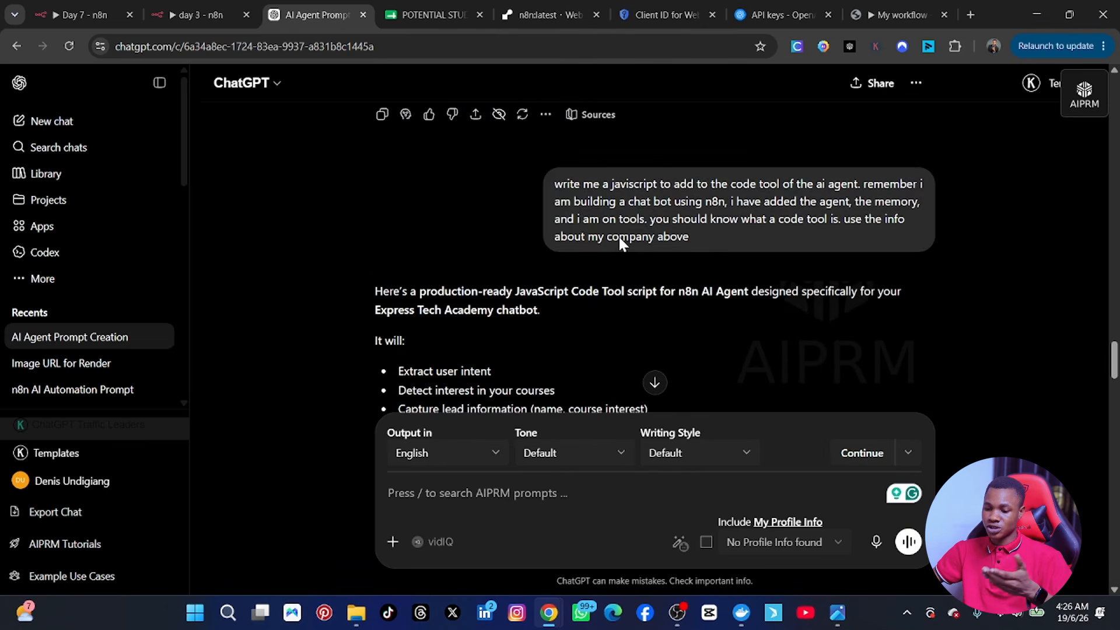
pyautogui.scroll(-4, 618, 236)
pyautogui.scroll(4, 618, 236)
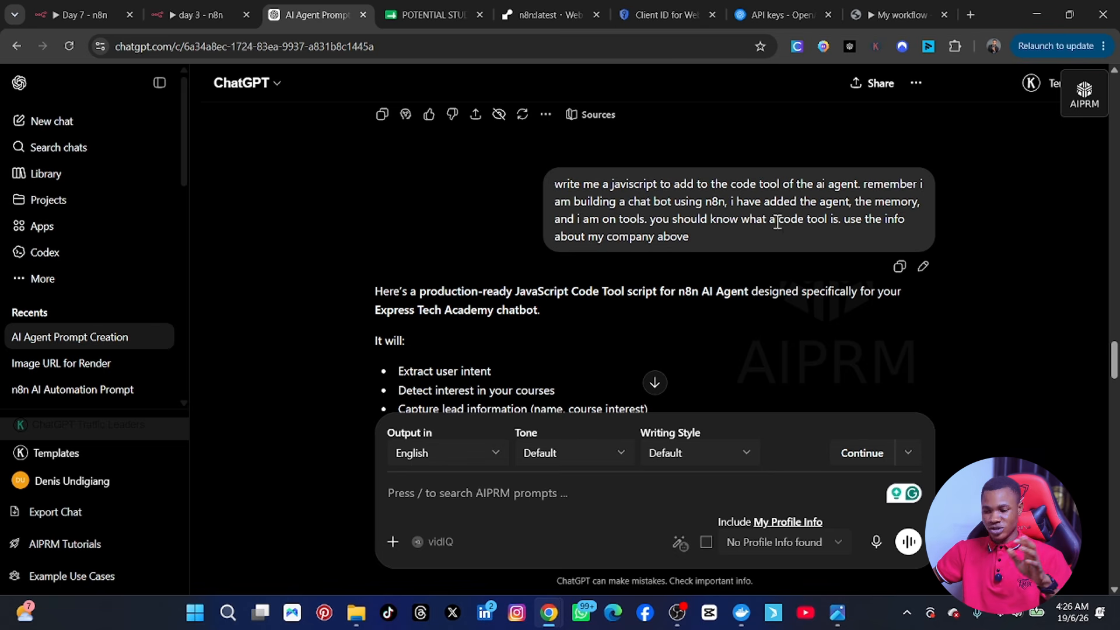
pyautogui.scroll(-3, 479, 328)
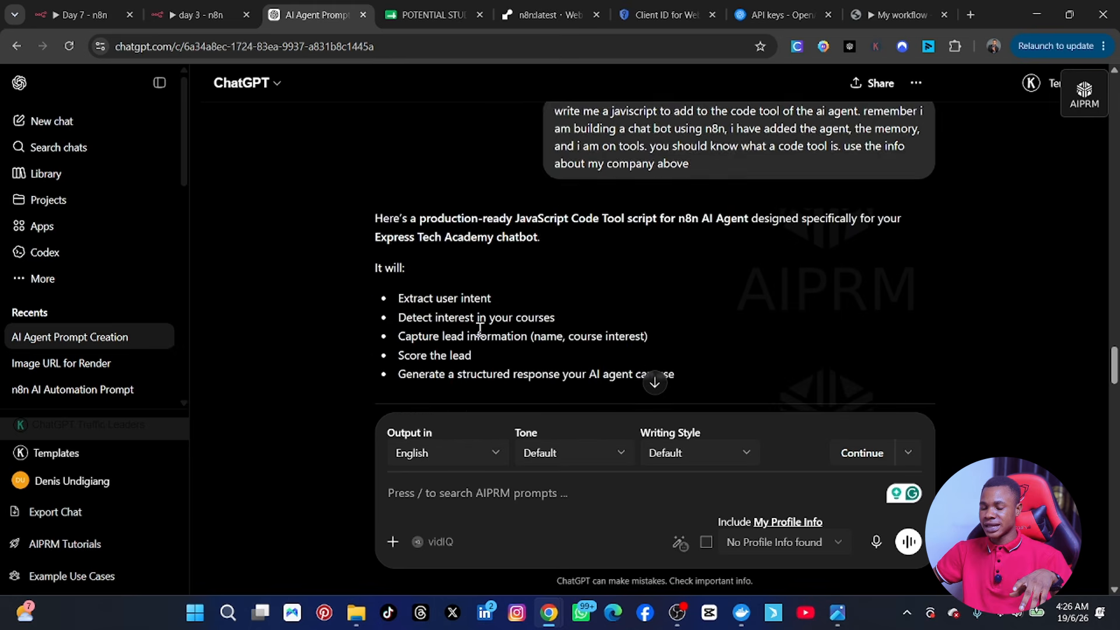
pyautogui.scroll(-5, 480, 329)
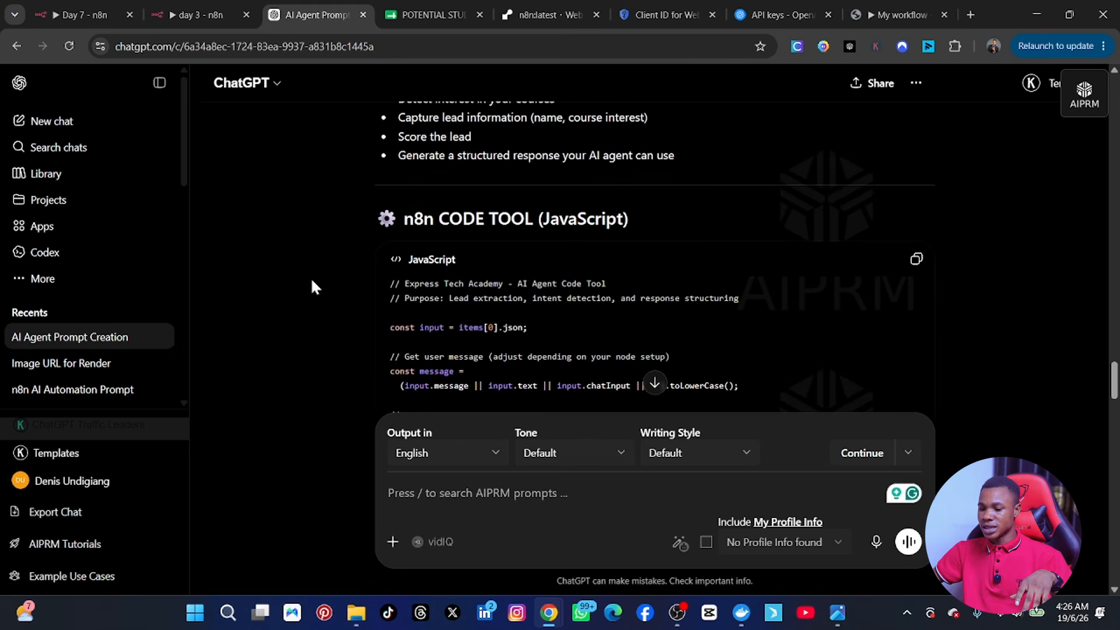
pyautogui.click(917, 261)
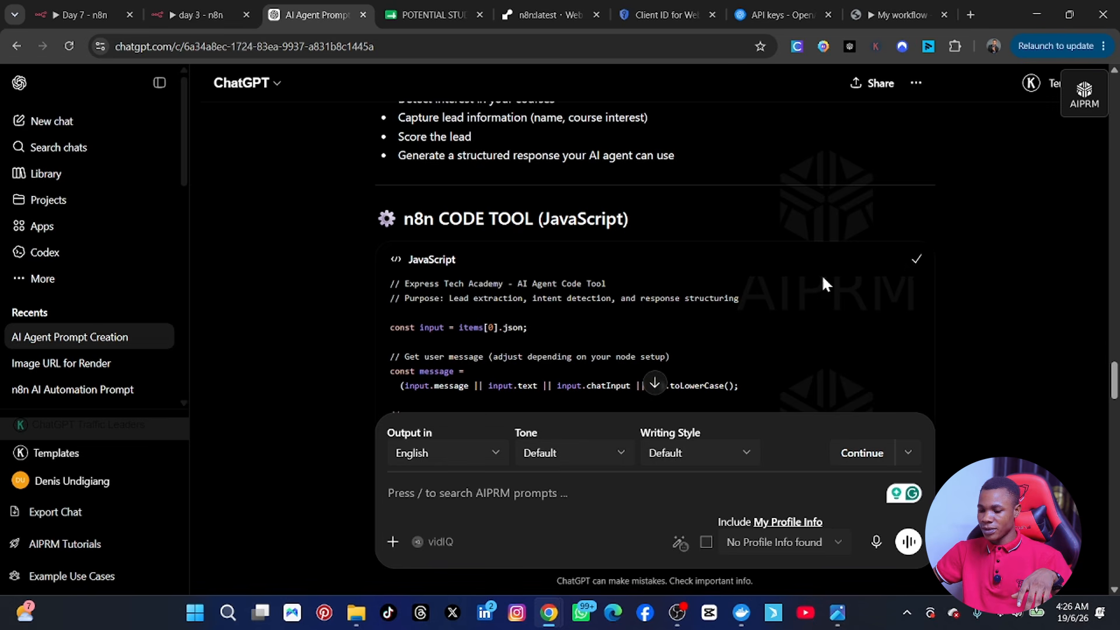
pyautogui.scroll(-5, 759, 289)
pyautogui.scroll(-5, 702, 296)
pyautogui.scroll(-4, 699, 296)
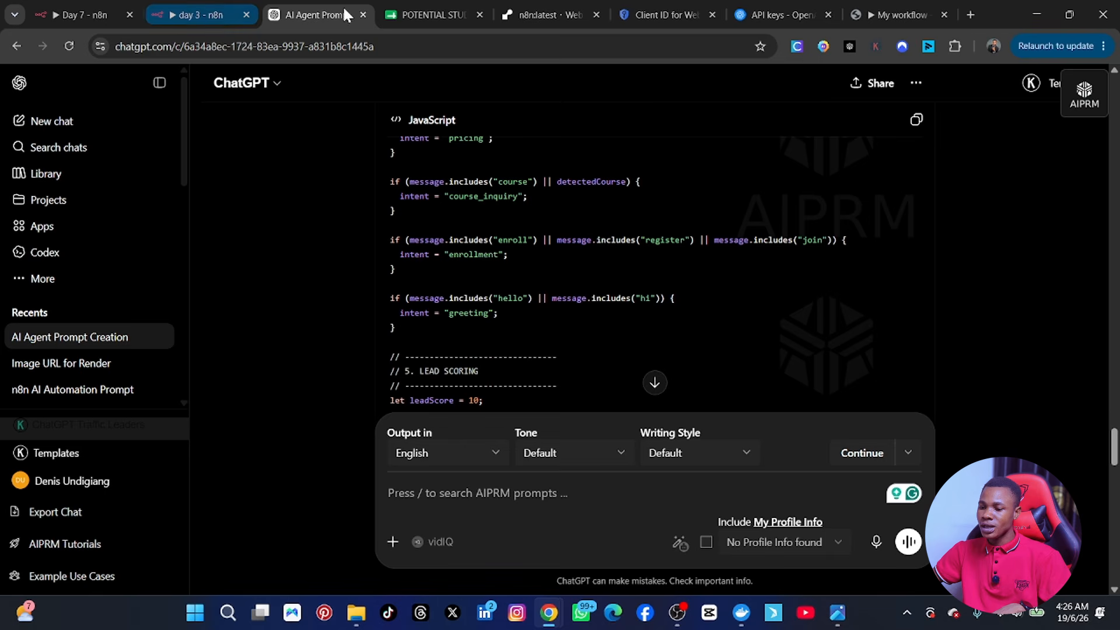
# Step: Replace the Code Tool's default uppercase example with the pasted Express Tech Academy lead-extraction script
pyautogui.click(83, 7)
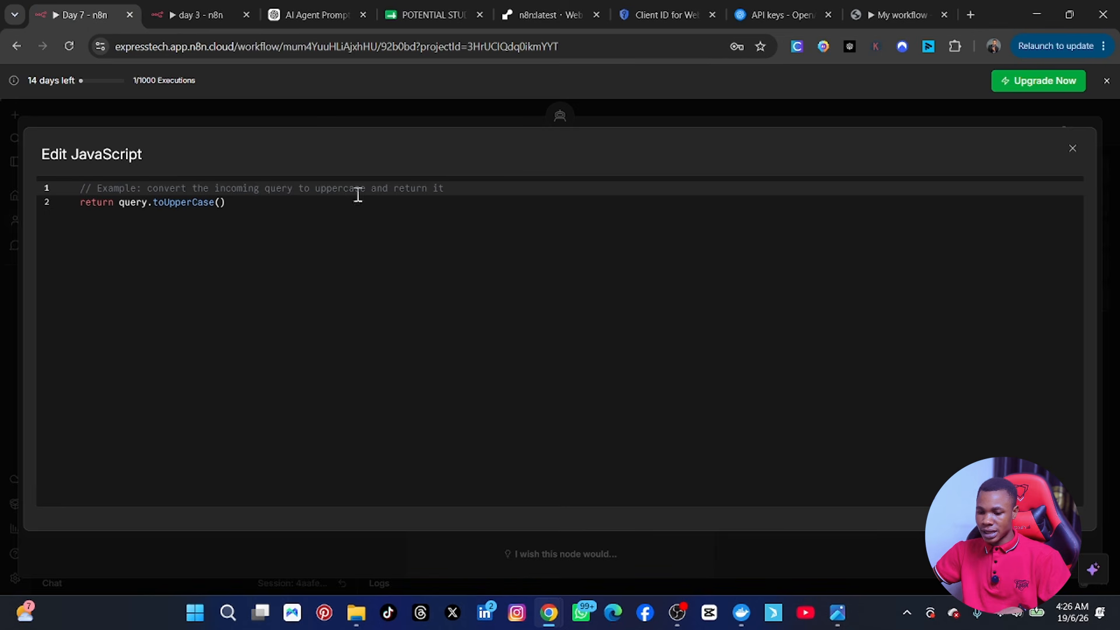
pyautogui.click(252, 208)
pyautogui.hotkey('ctrl', 'a')
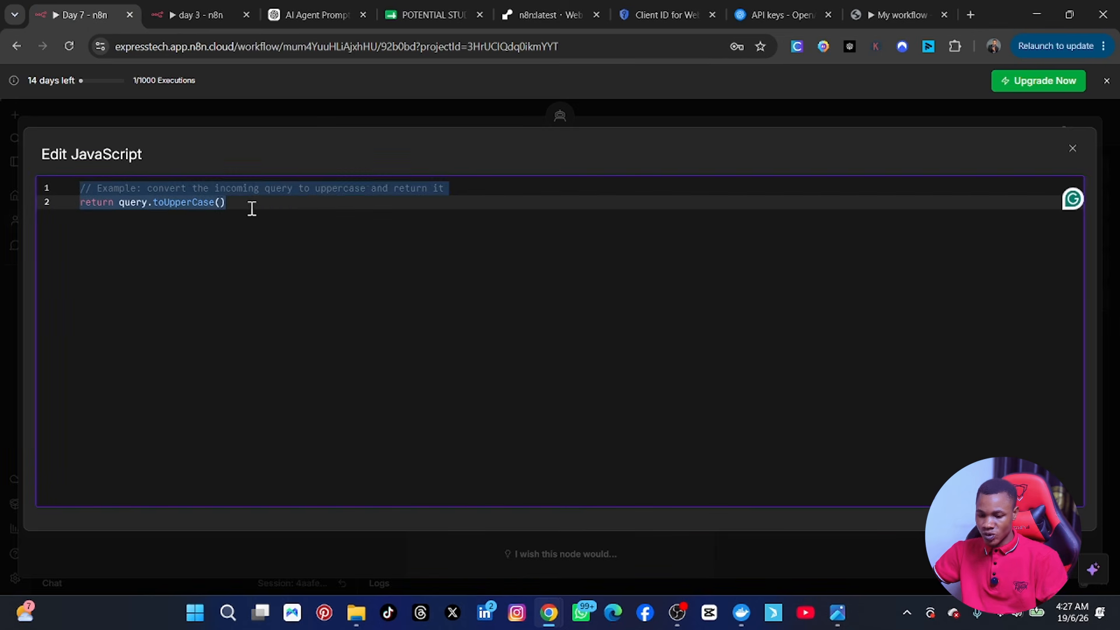
pyautogui.press('BackSpace')
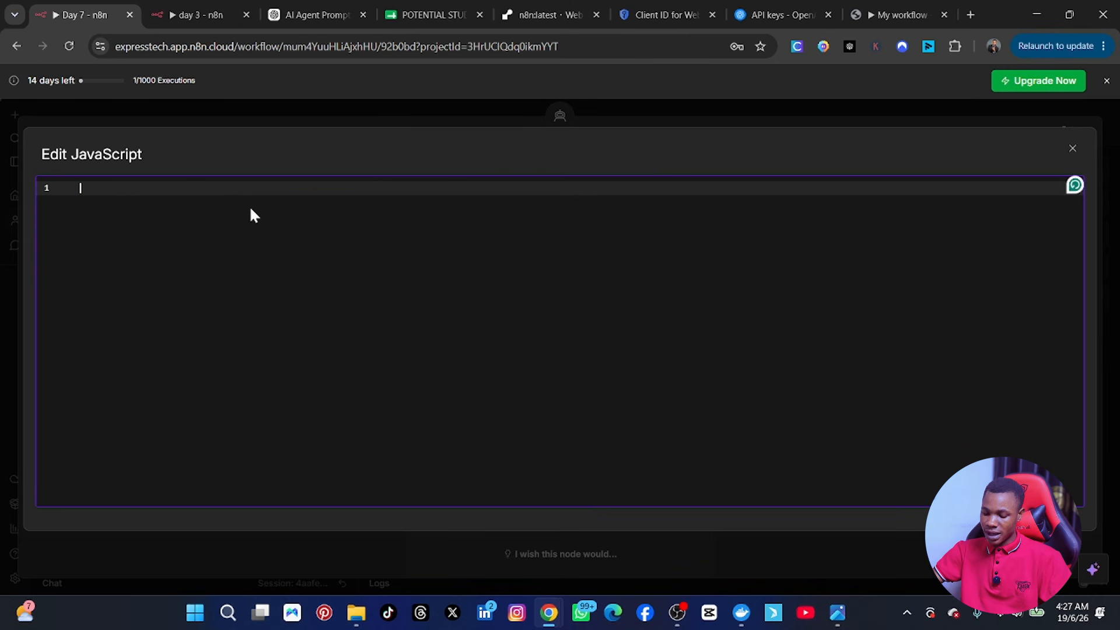
pyautogui.hotkey('ctrl', 'v')
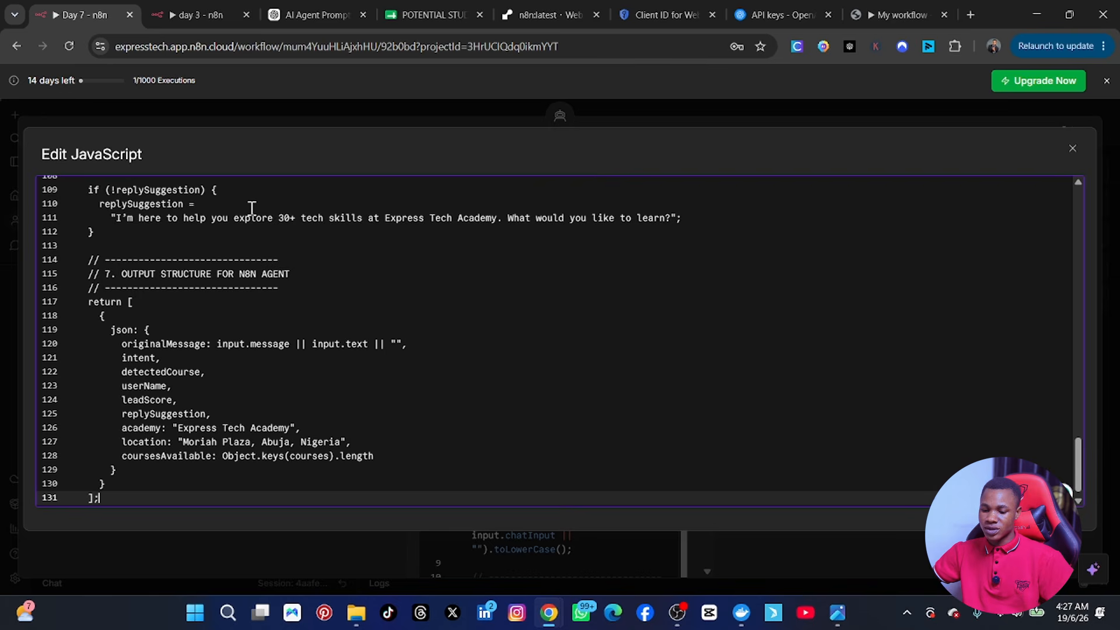
pyautogui.scroll(20, 307, 239)
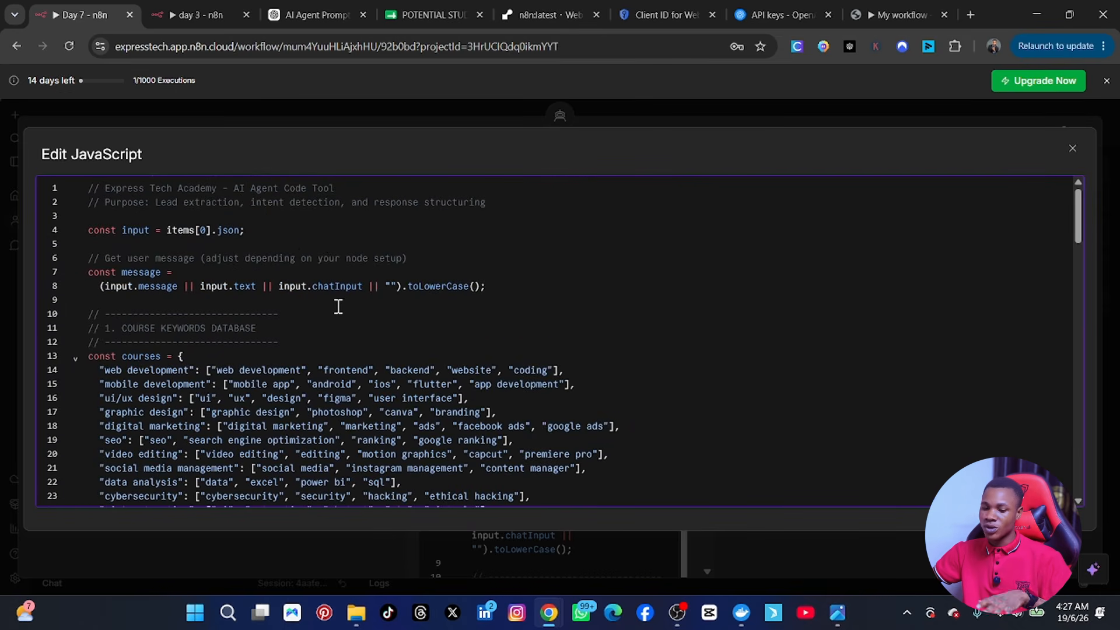
pyautogui.click(1073, 148)
# Step: Scroll through the new script in the Parameters panel and close the Code Tool settings
pyautogui.scroll(-15, 694, 397)
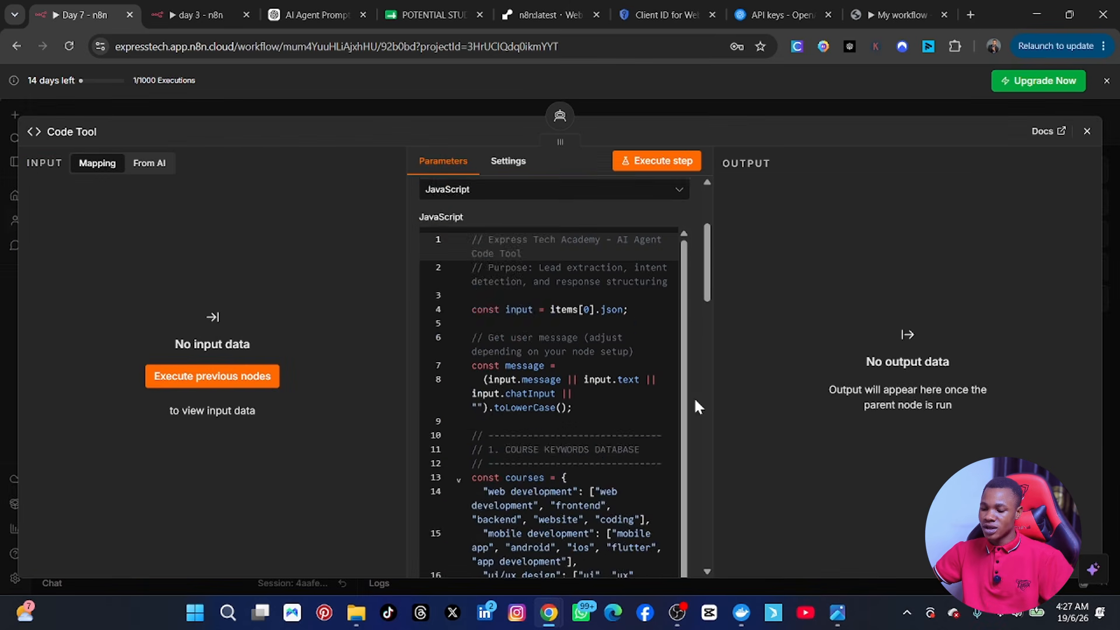
pyautogui.scroll(-5, 693, 408)
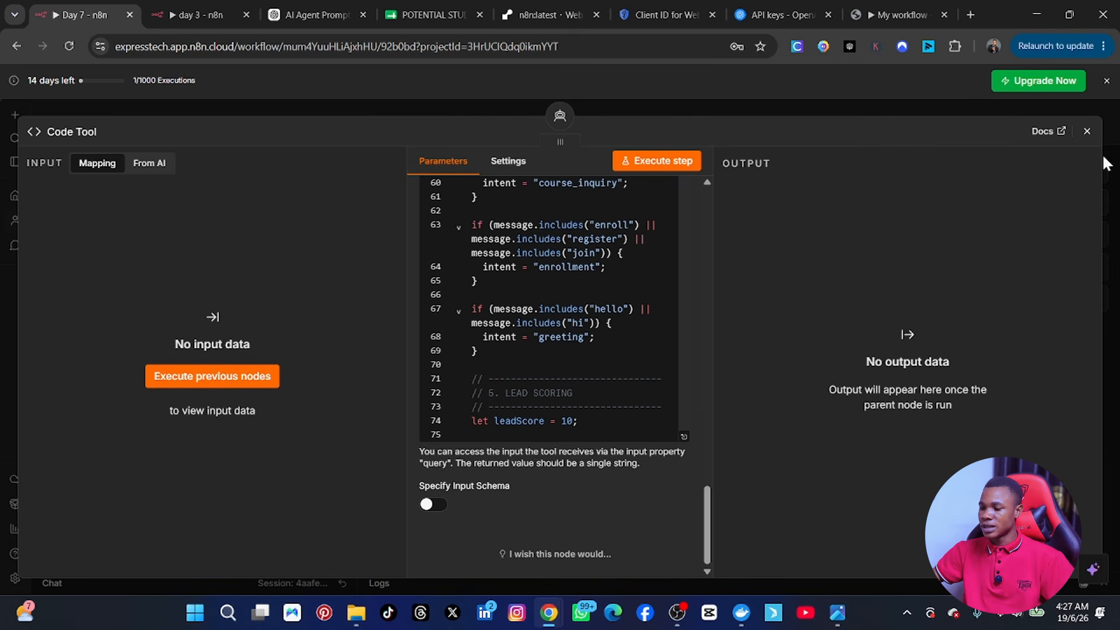
pyautogui.click(1087, 131)
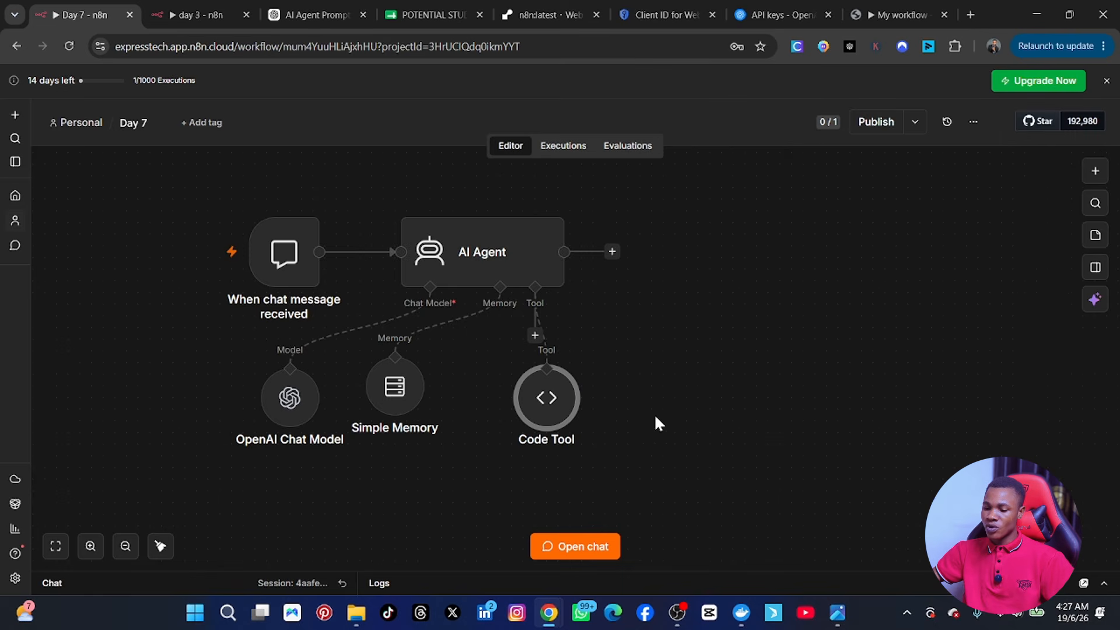
# Step: Shift the Code Tool node left beneath the AI Agent and show the finished-workflow reference screenshot
pyautogui.moveTo(563, 418); pyautogui.dragTo(520, 409)
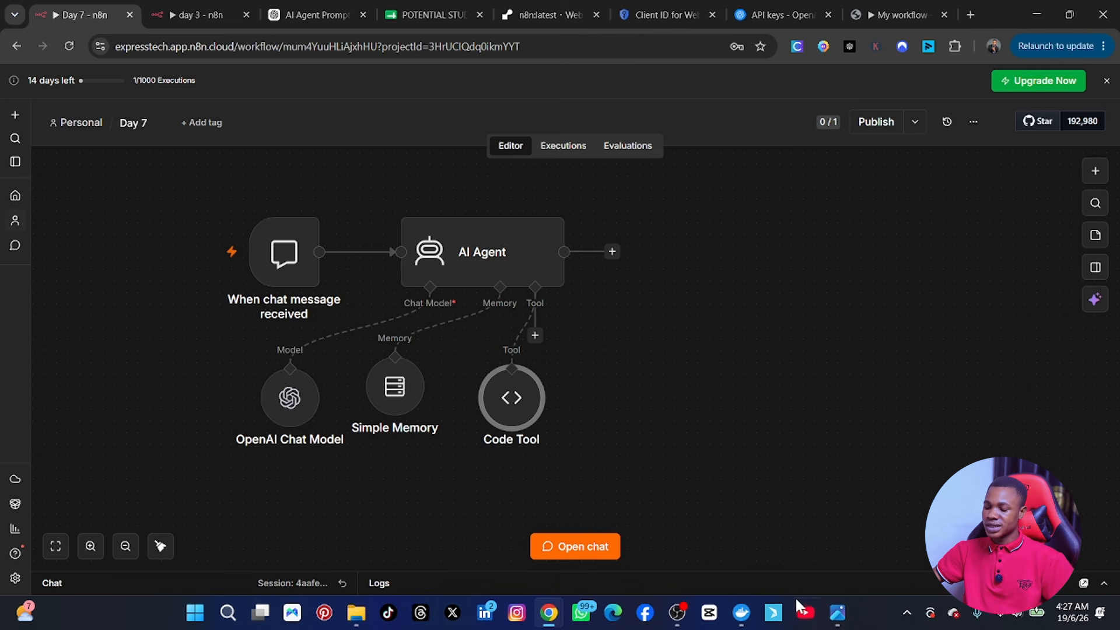
pyautogui.click(835, 614)
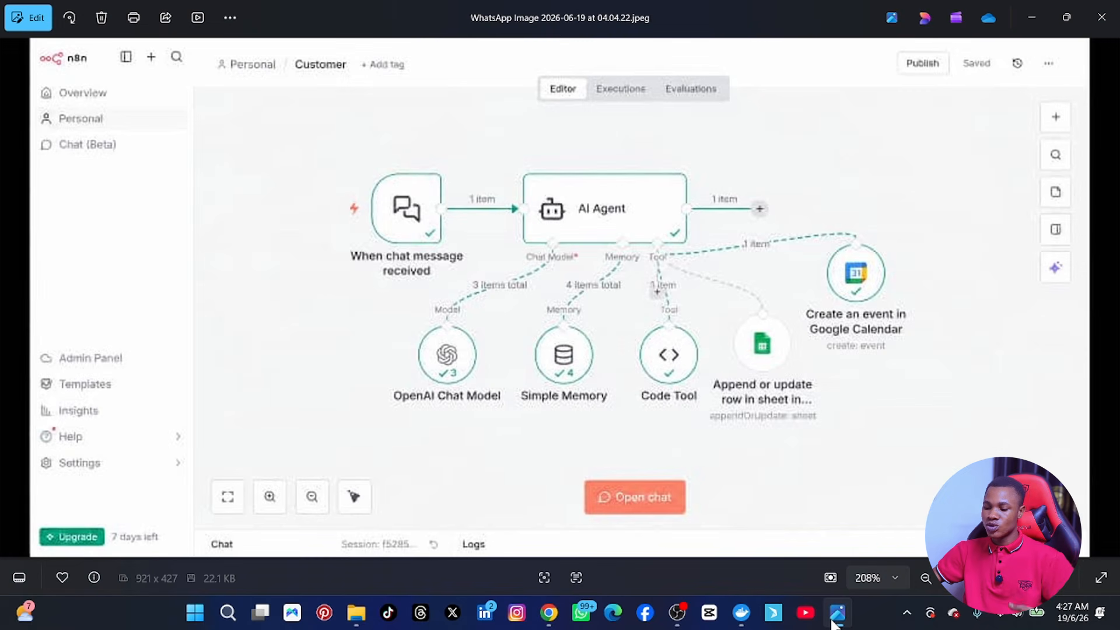
# Step: Minimize the reference screenshot and switch to the POTENTIAL STUDENTS spreadsheet
pyautogui.click(835, 613)
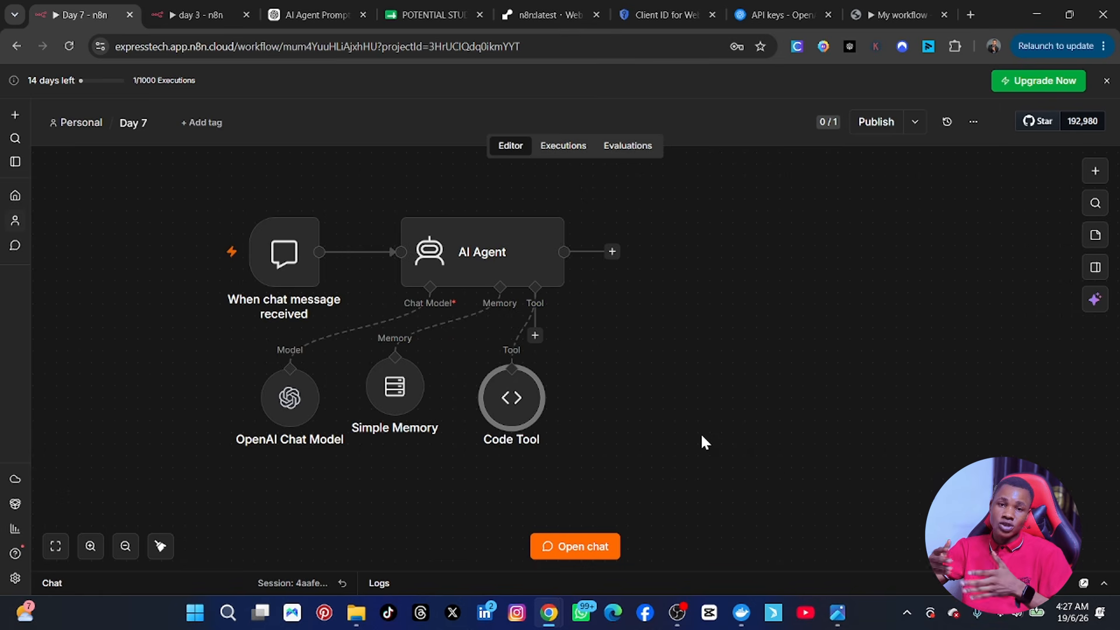
pyautogui.click(429, 3)
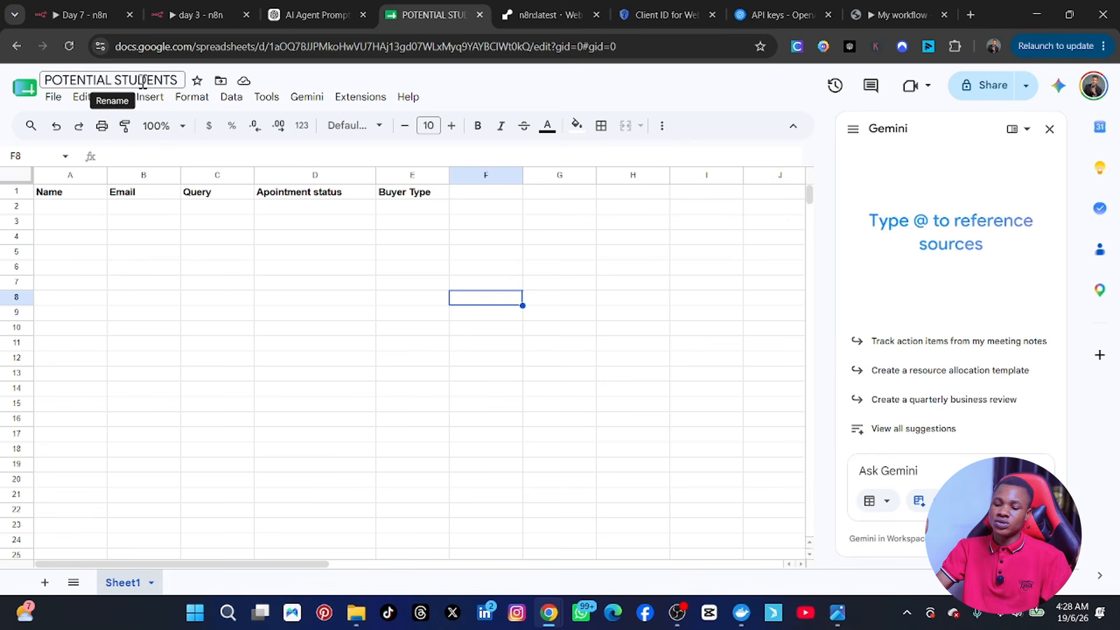
# Step: Point out the Query column among the sheet headers, then return to the Day 7 workflow
pyautogui.click(196, 239)
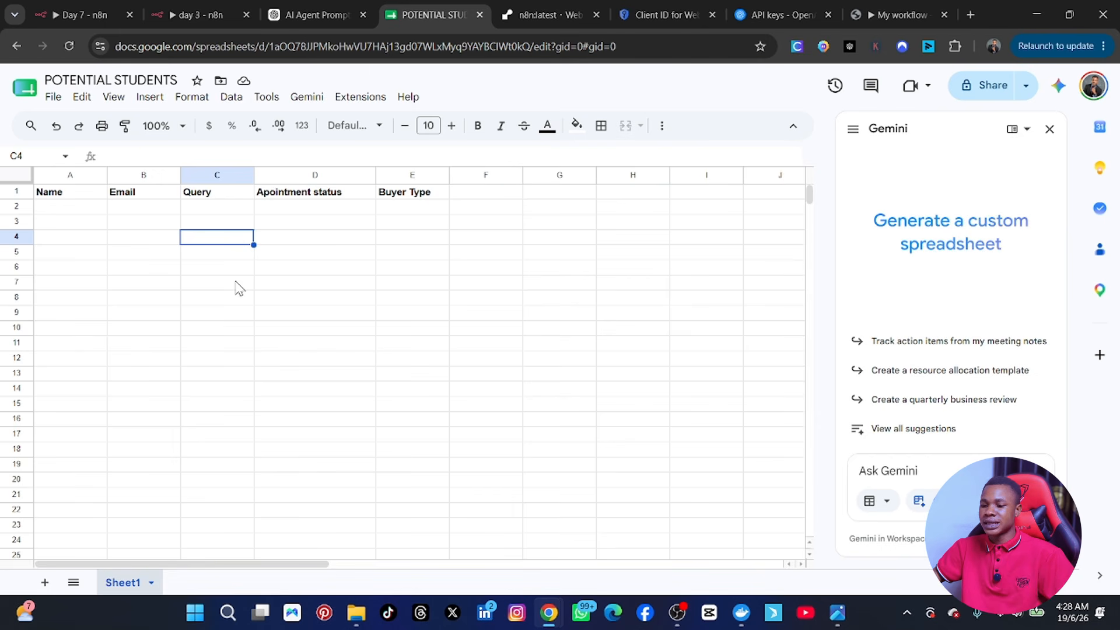
pyautogui.click(78, 11)
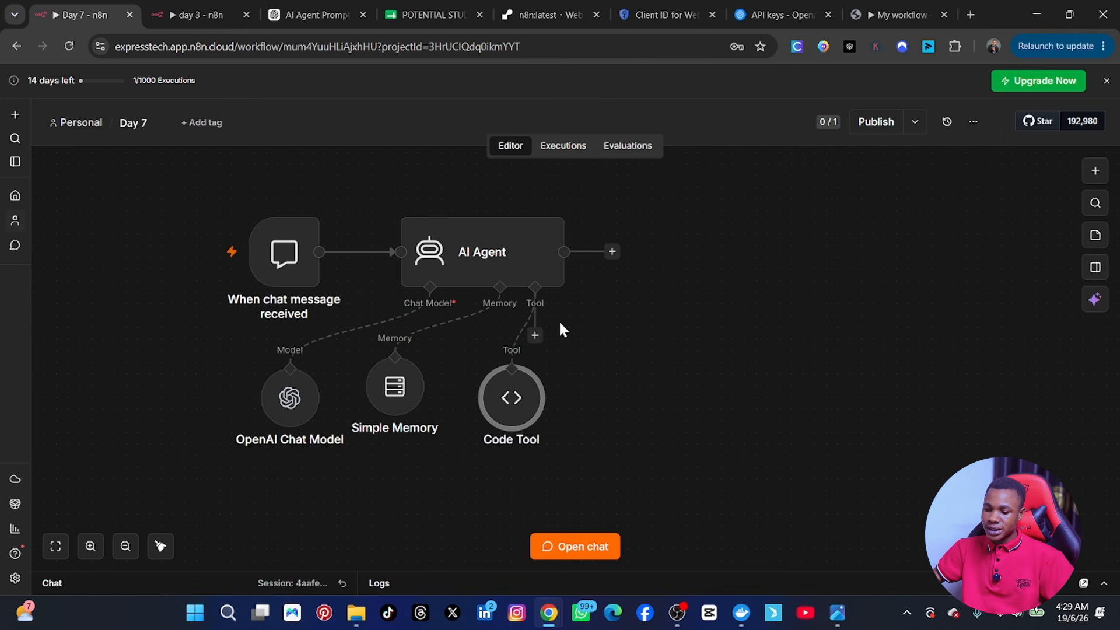
# Step: Add a Google Sheets Tool to the AI Agent's Tool connector by searching 'sheet'
pyautogui.click(534, 337)
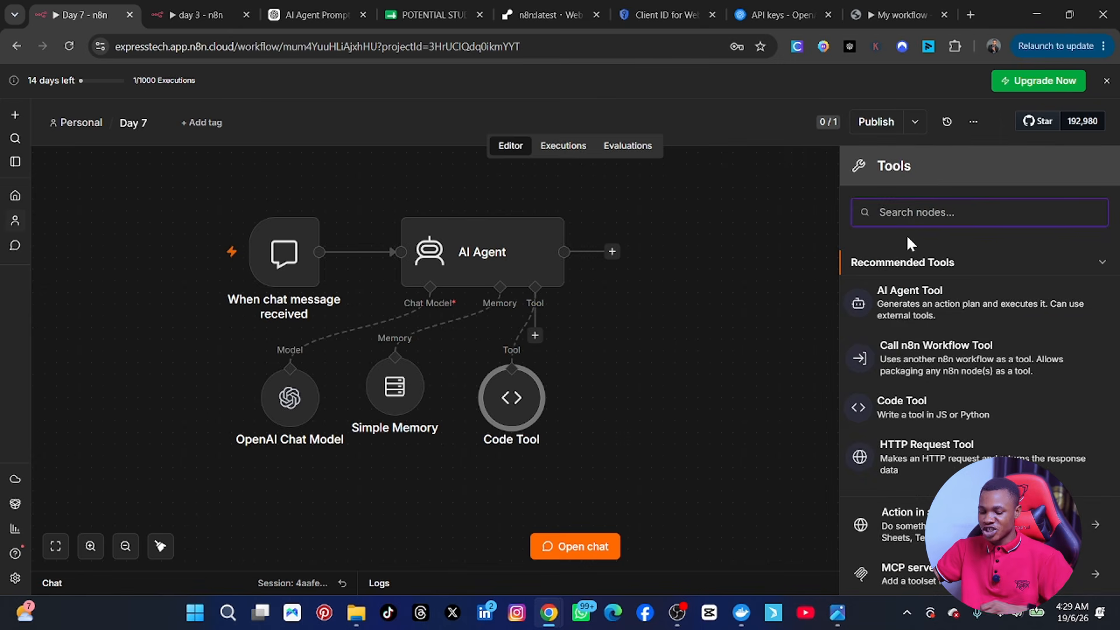
pyautogui.write('sheet')
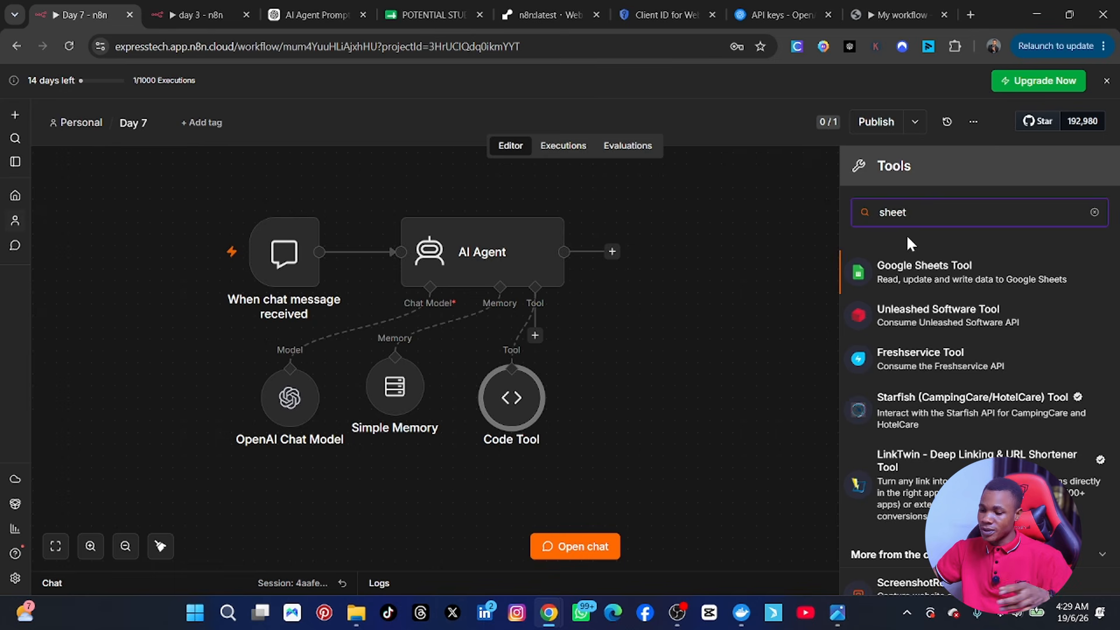
pyautogui.click(961, 280)
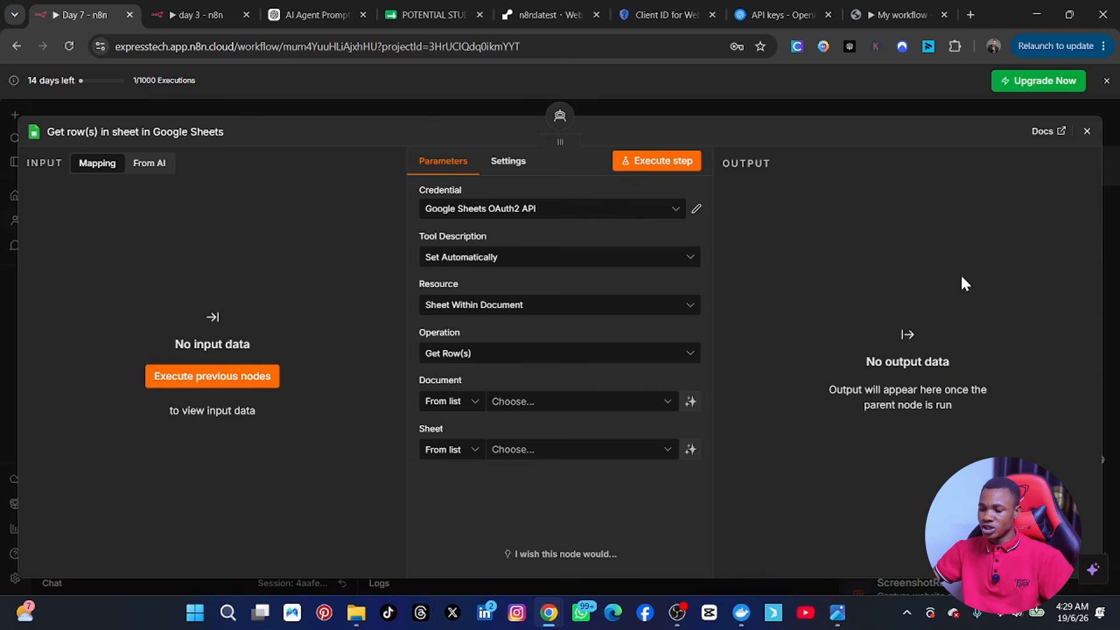
# Step: Select the Google Sheets OAuth2 API credential and keep the tool description set automatically
pyautogui.click(671, 212)
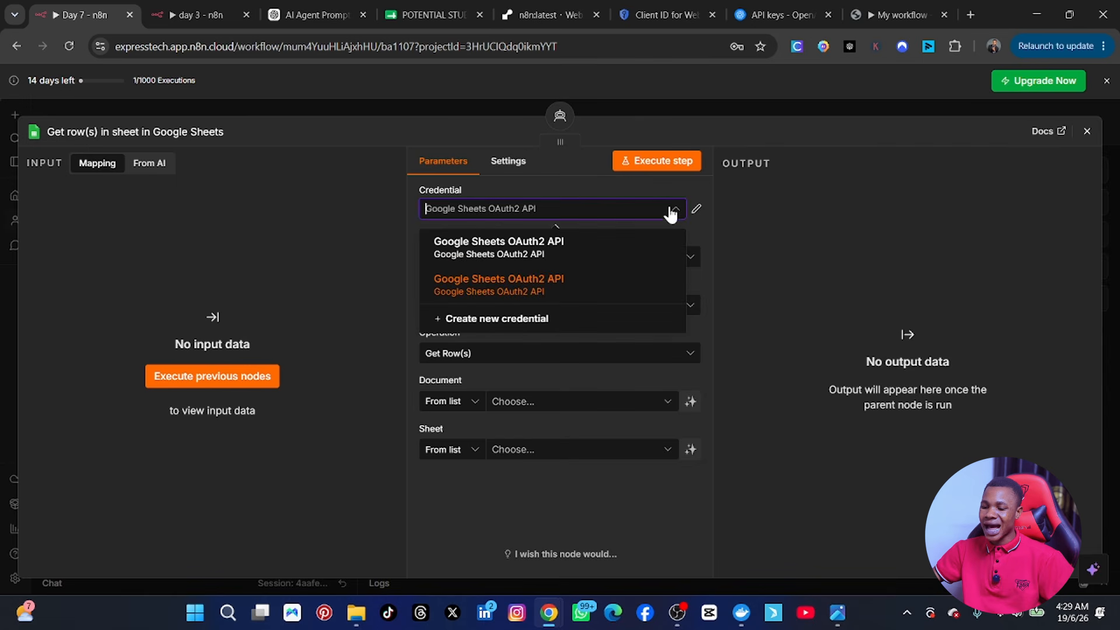
pyautogui.click(572, 252)
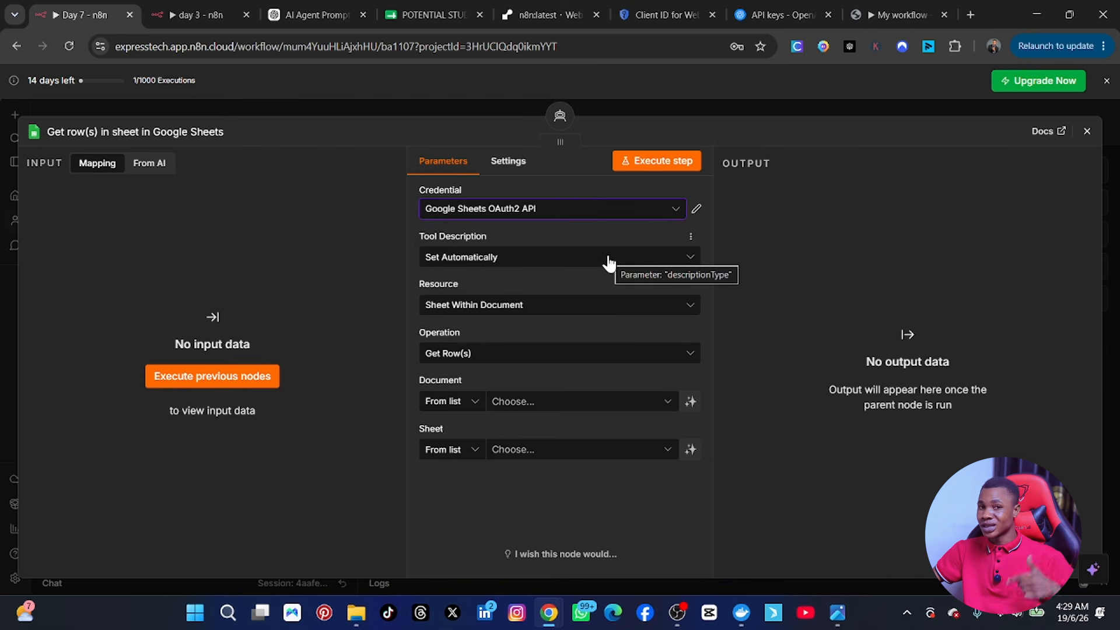
pyautogui.click(608, 255)
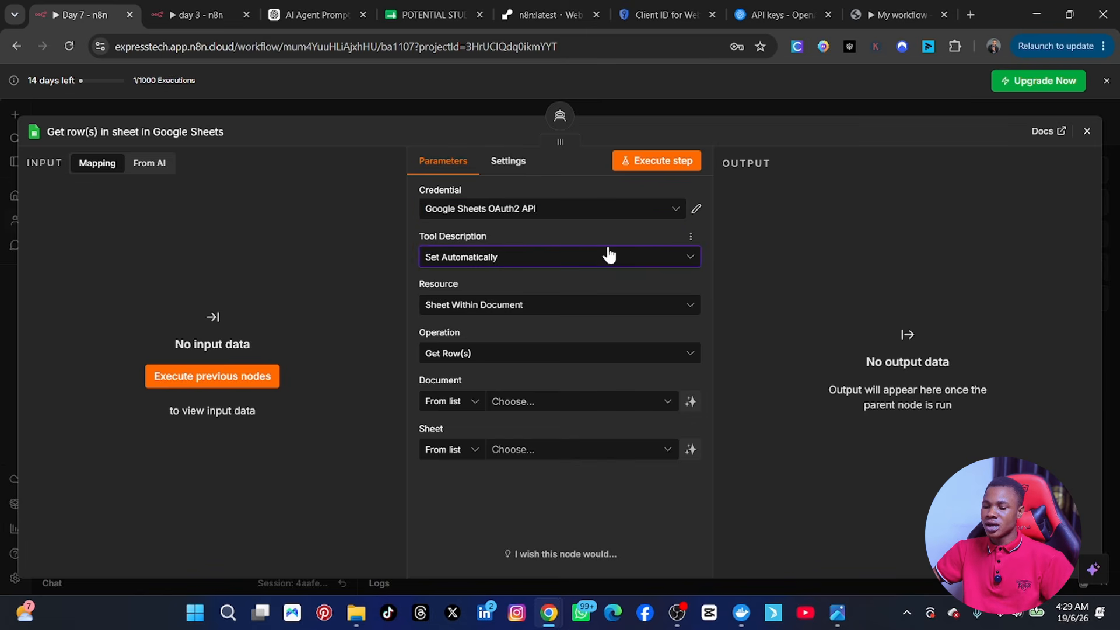
pyautogui.click(609, 255)
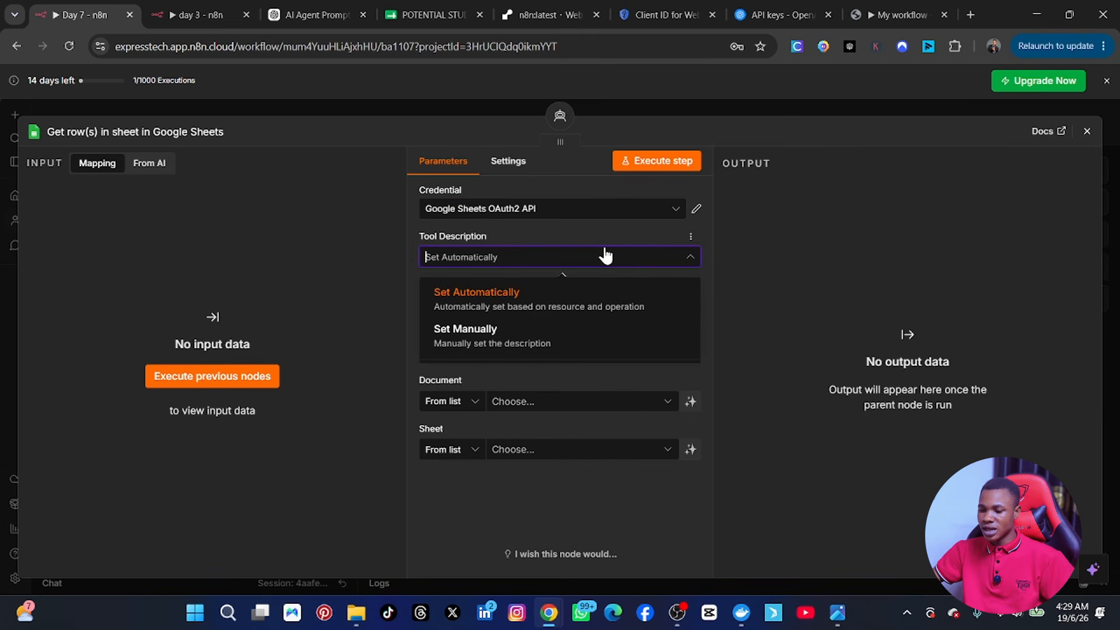
pyautogui.click(604, 290)
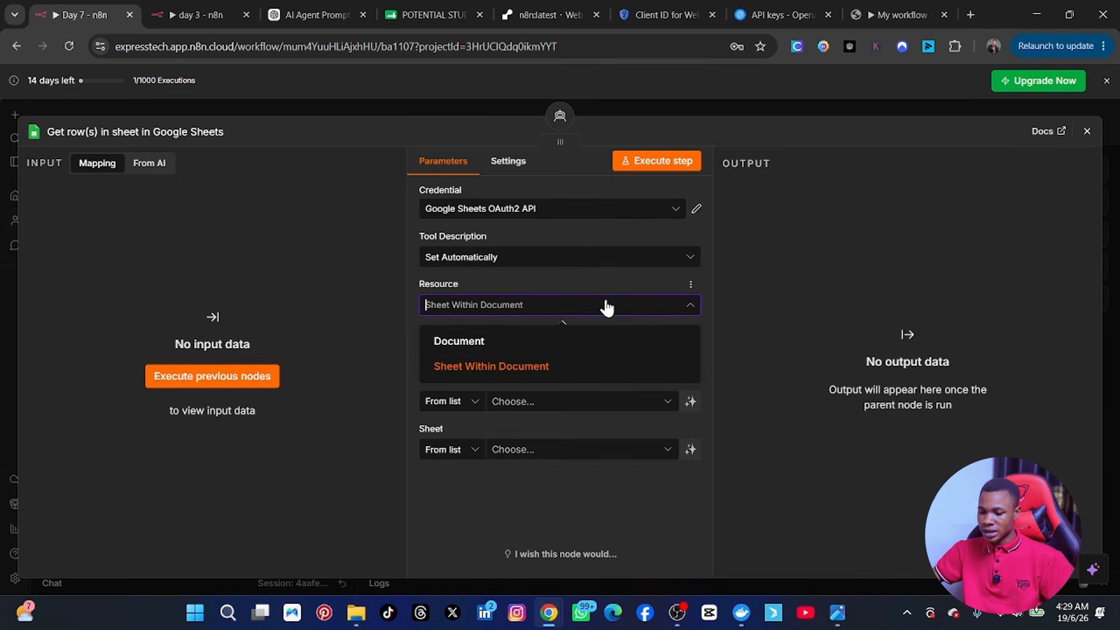
# Step: Keep Sheet Within Document as the resource and browse the available operations
pyautogui.click(630, 306)
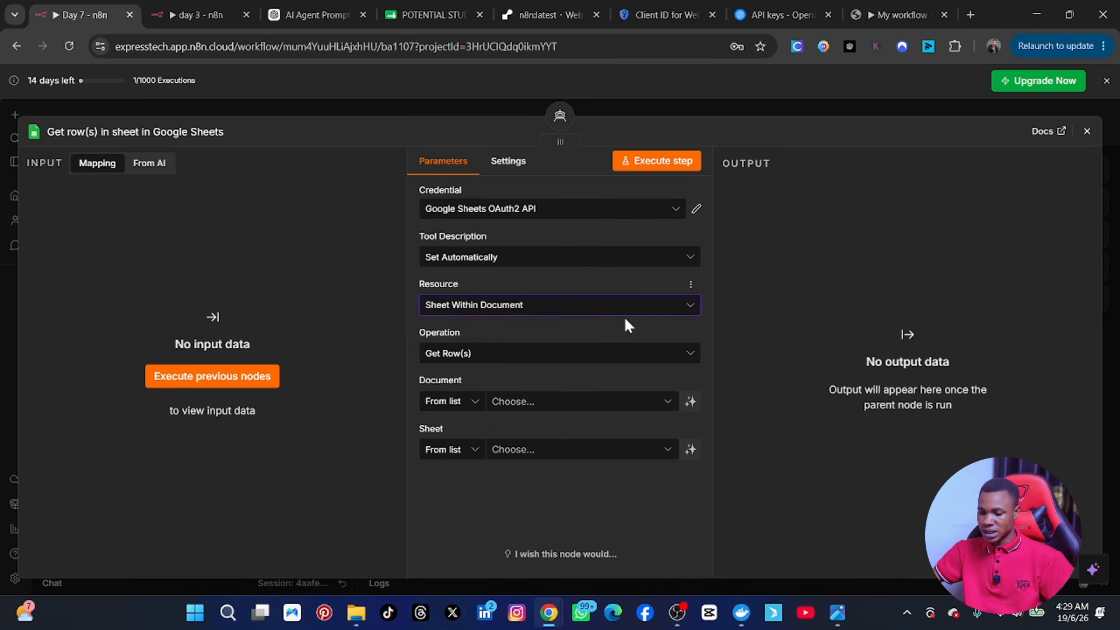
pyautogui.click(609, 354)
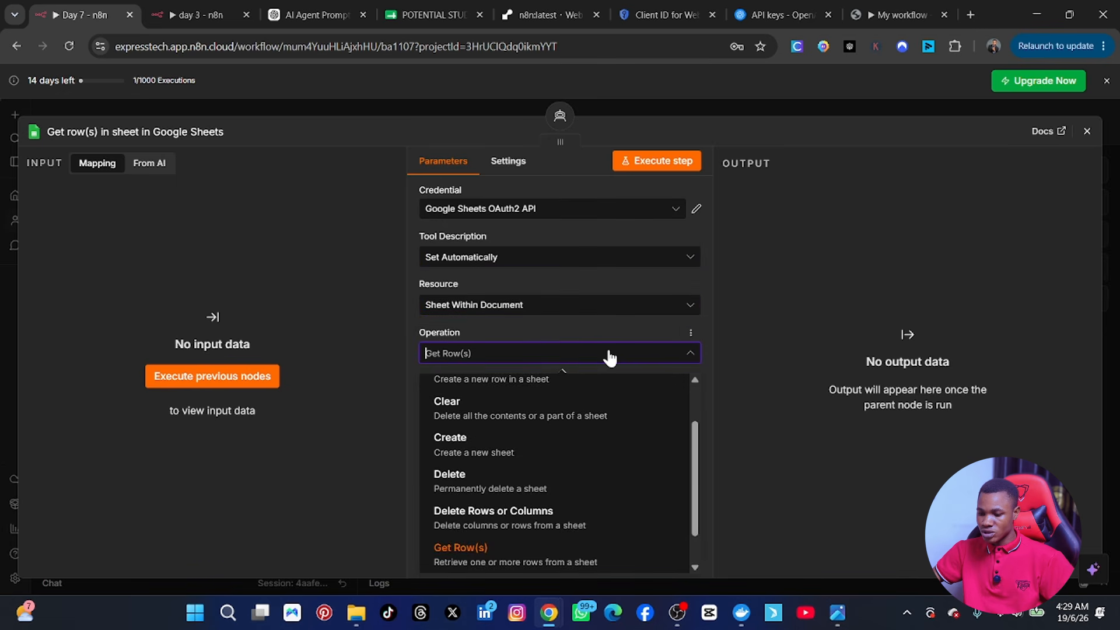
pyautogui.click(609, 355)
pyautogui.click(611, 359)
pyautogui.scroll(-1, 589, 512)
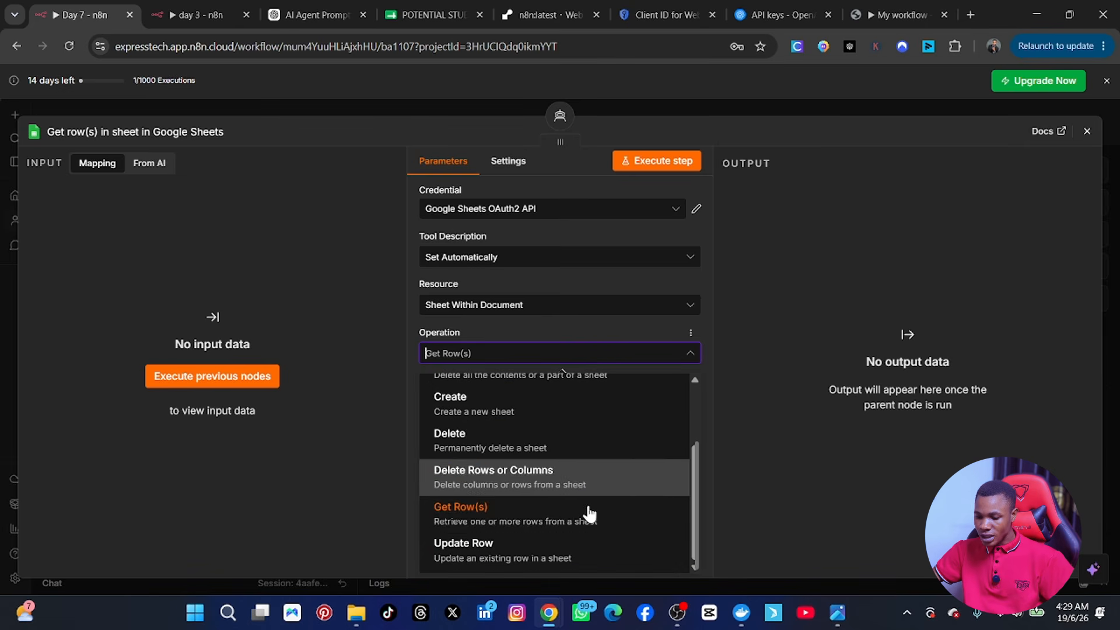
pyautogui.scroll(2, 590, 512)
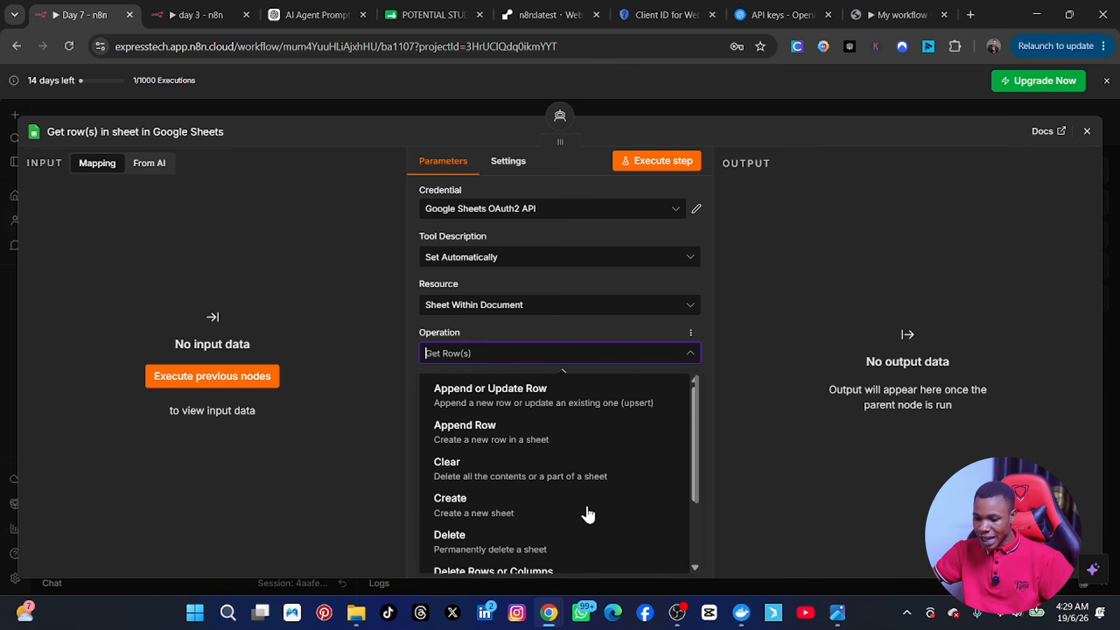
# Step: Set the operation to Append or Update Row using the second Google Sheets OAuth2 credential
pyautogui.click(515, 399)
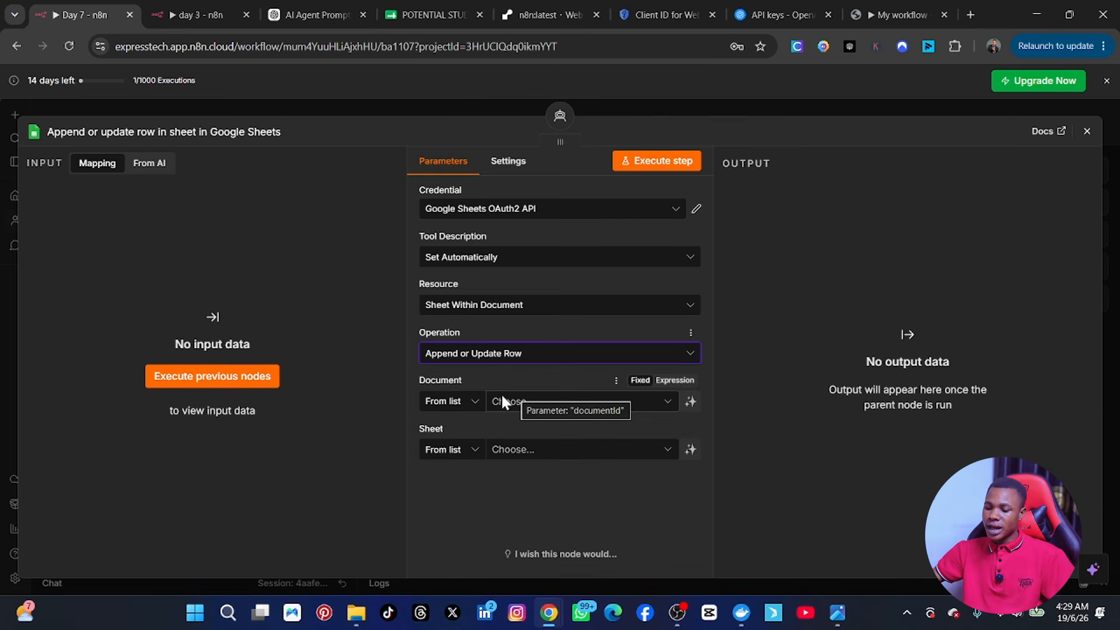
pyautogui.click(518, 400)
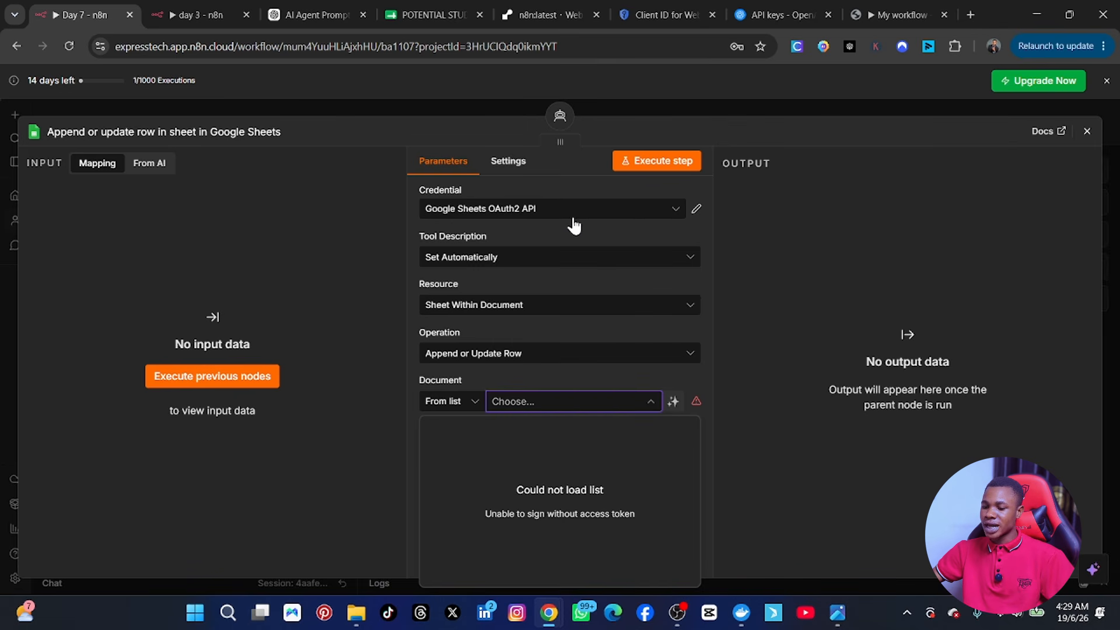
pyautogui.click(619, 216)
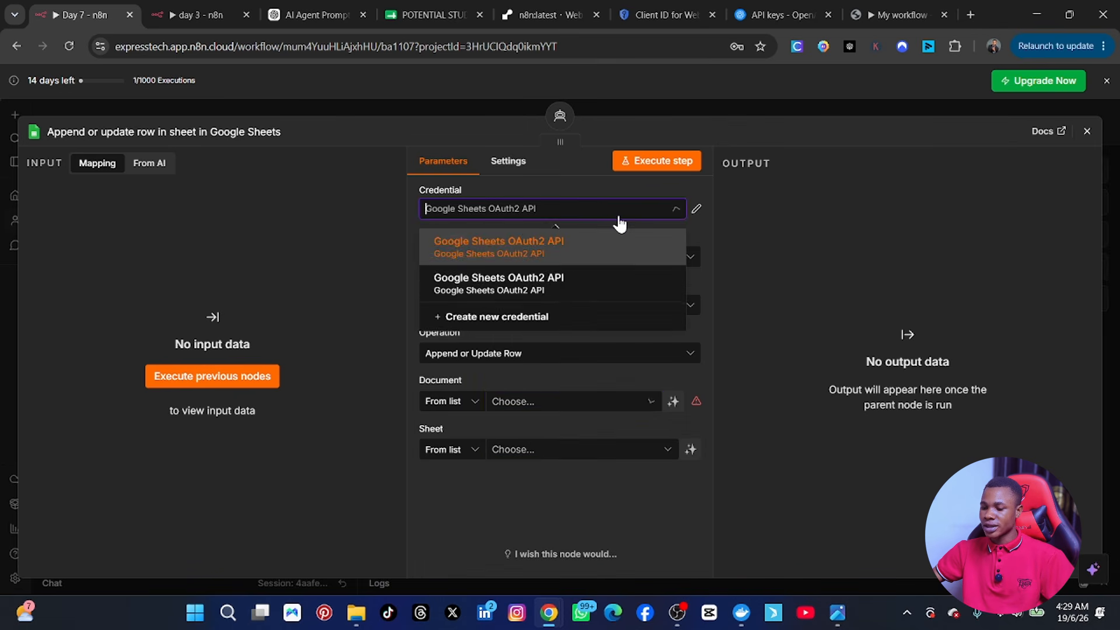
pyautogui.click(552, 284)
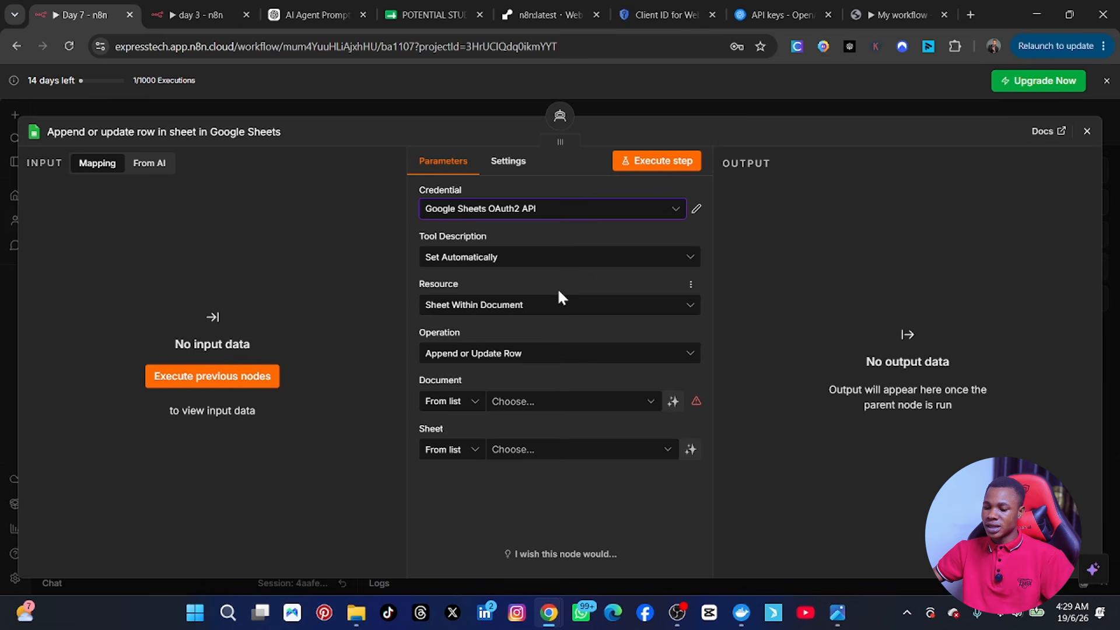
# Step: Target Sheet1 of the POTENTIAL STUDENTS spreadsheet, then view that spreadsheet's columns
pyautogui.click(611, 398)
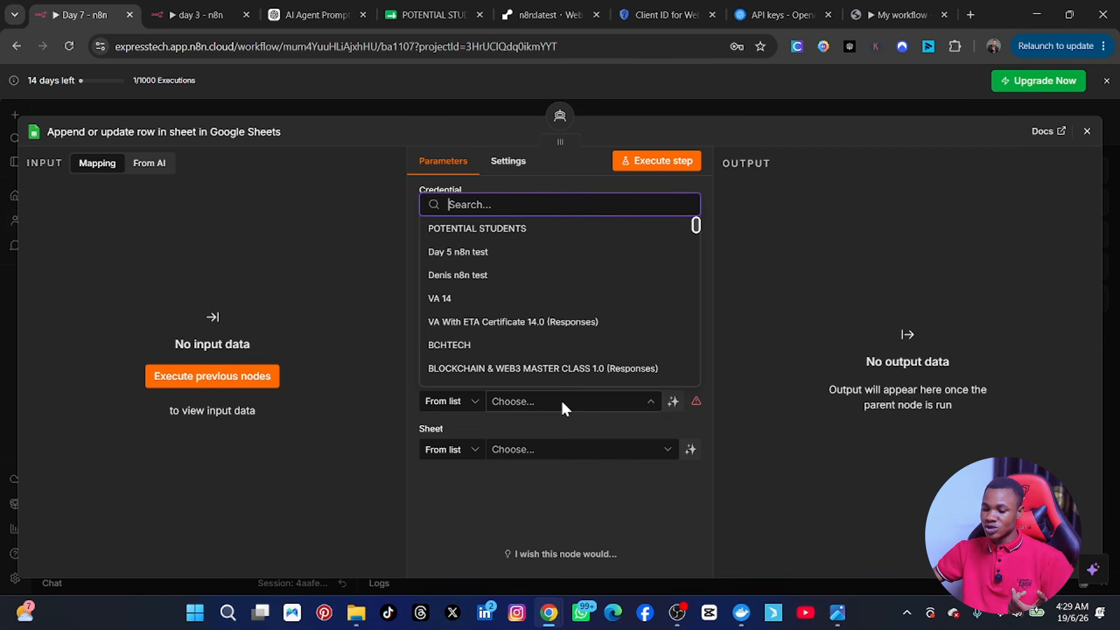
pyautogui.doubleClick(481, 230)
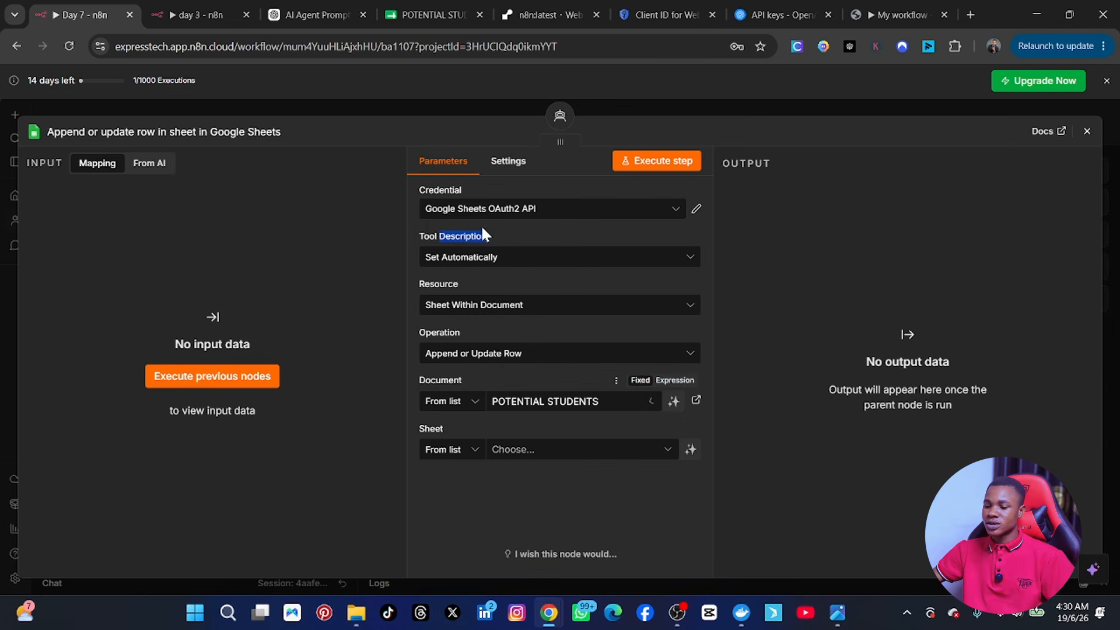
pyautogui.click(566, 447)
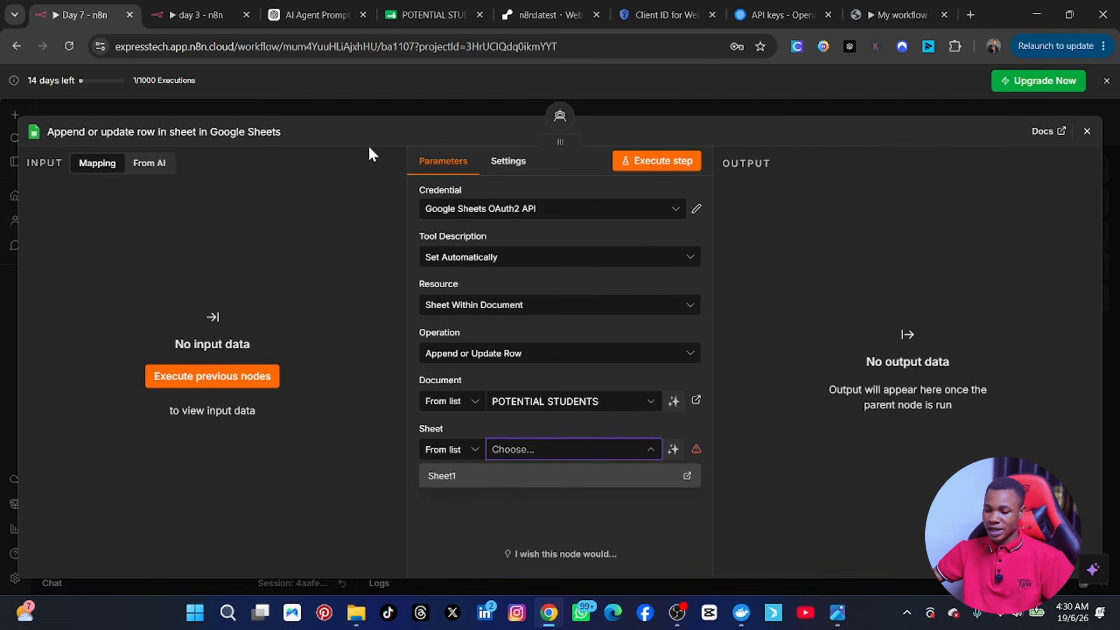
pyautogui.click(505, 478)
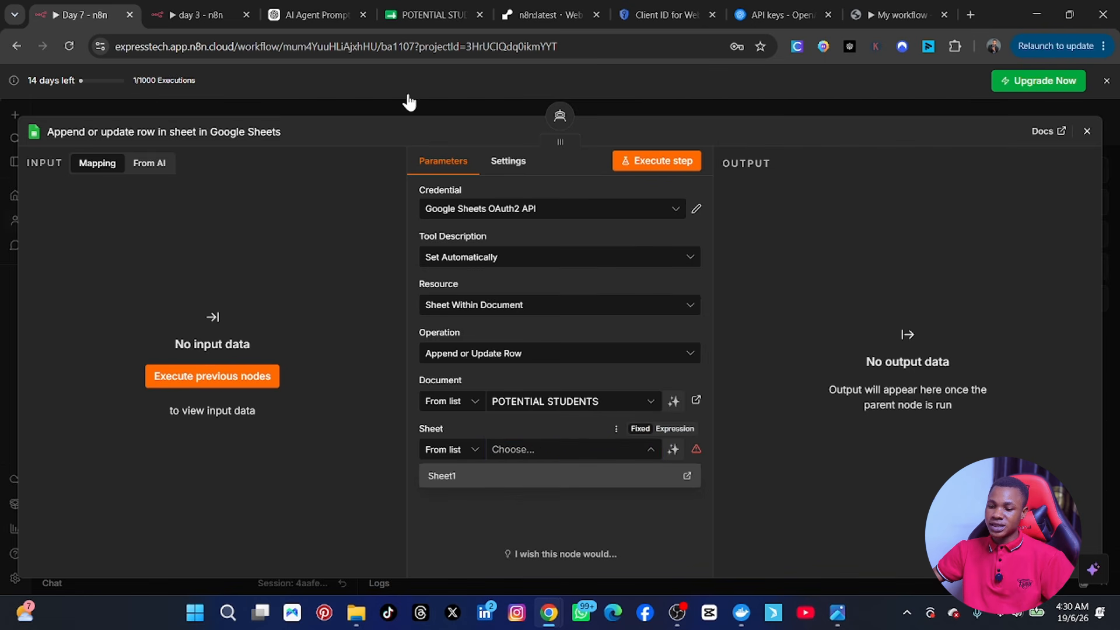
pyautogui.click(425, 6)
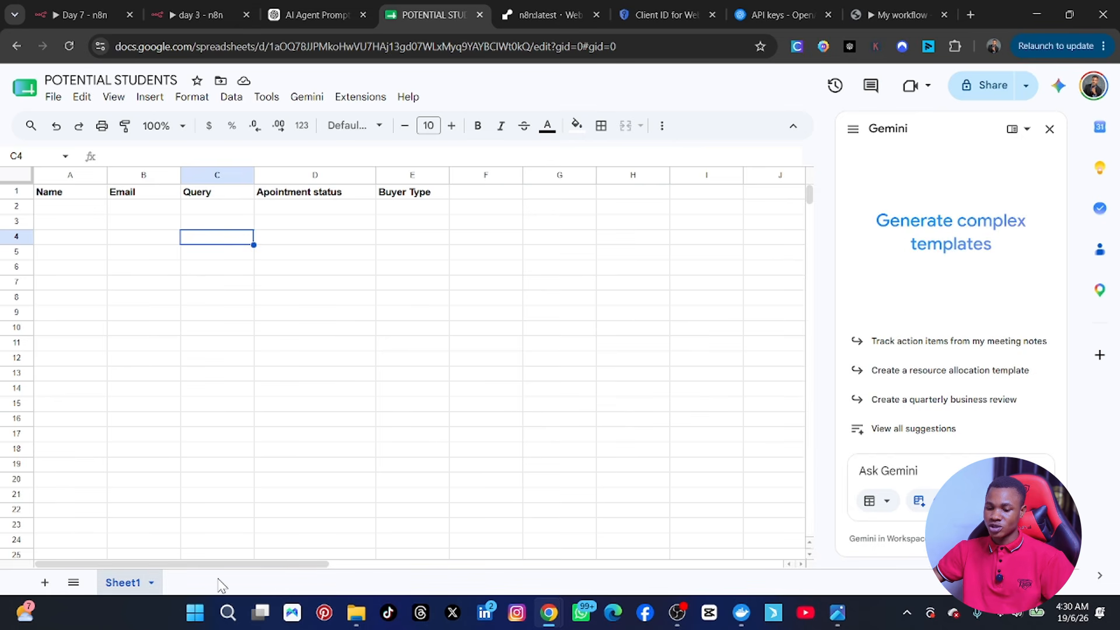
# Step: Check the five Values to Send fields against the POTENTIAL STUDENTS column headers
pyautogui.click(83, 14)
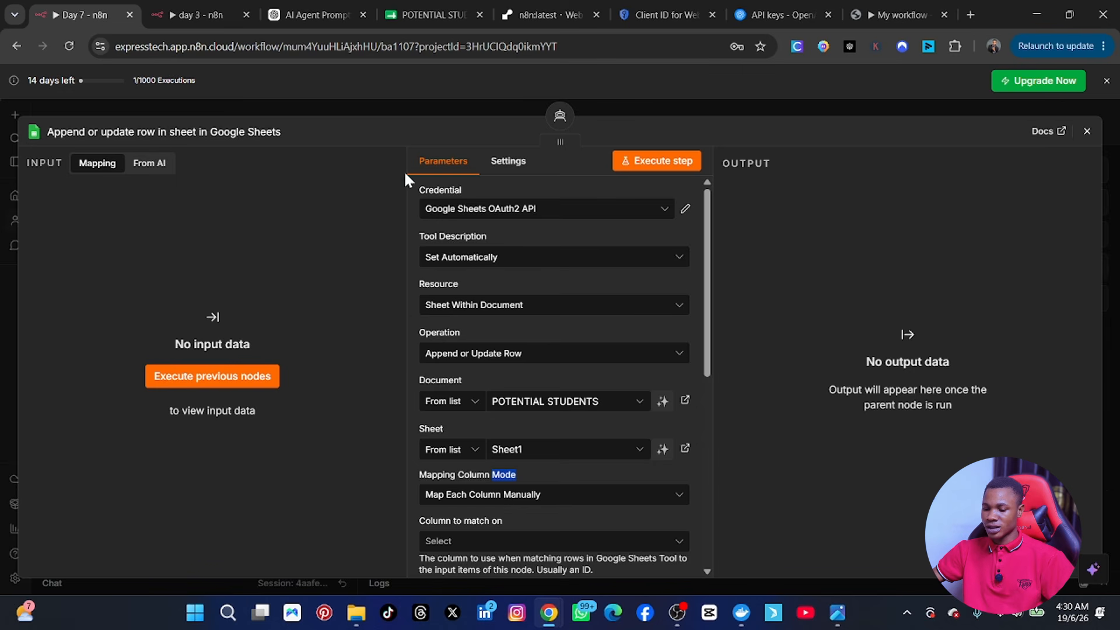
pyautogui.scroll(-6, 564, 500)
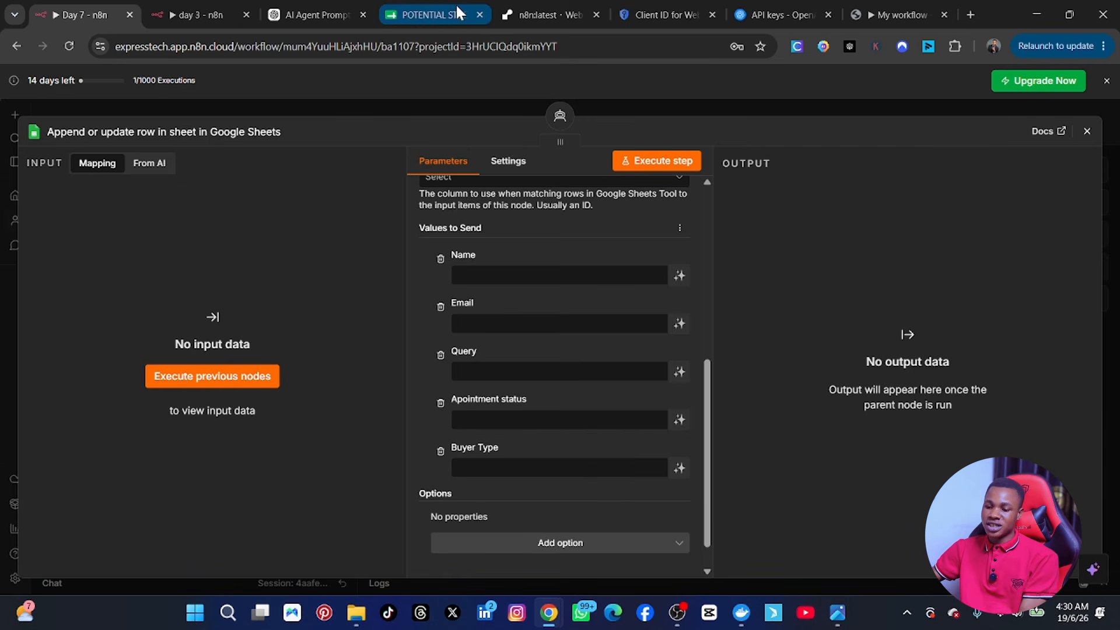
pyautogui.click(440, 7)
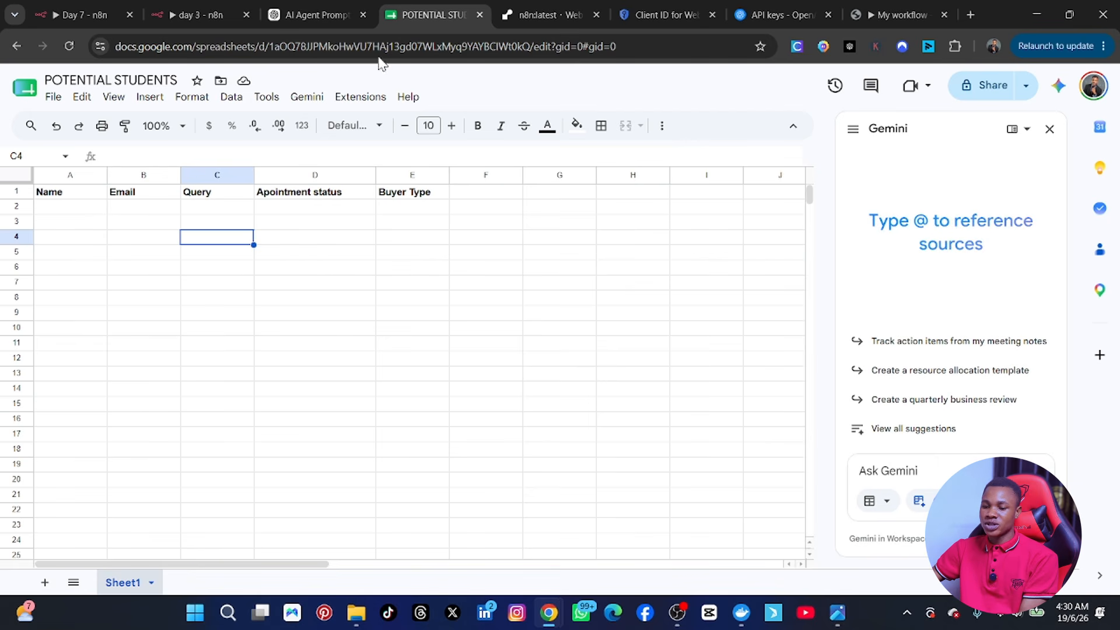
pyautogui.click(87, 13)
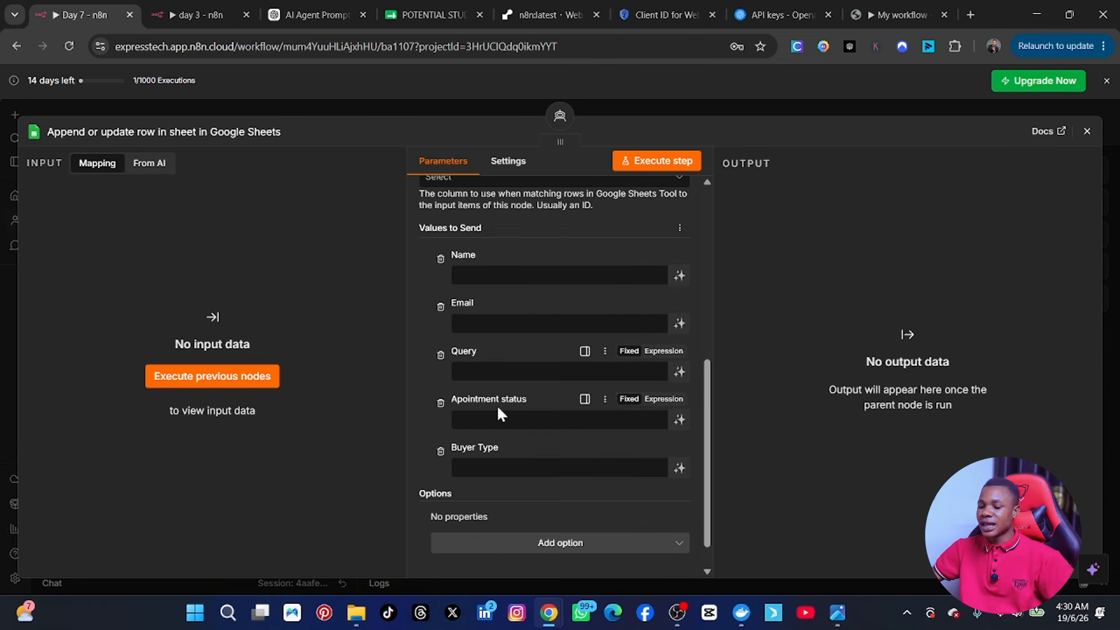
# Step: Switch the Name field under Values to Send from Fixed to Expression mode
pyautogui.scroll(-1, 497, 422)
pyautogui.scroll(2, 499, 422)
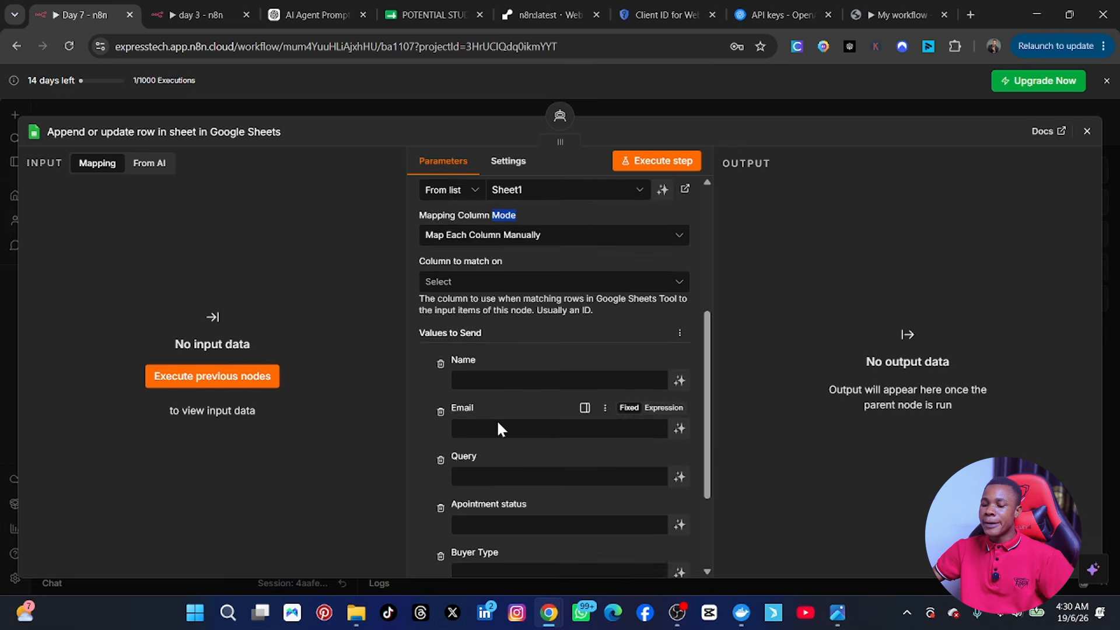
pyautogui.scroll(-3, 497, 420)
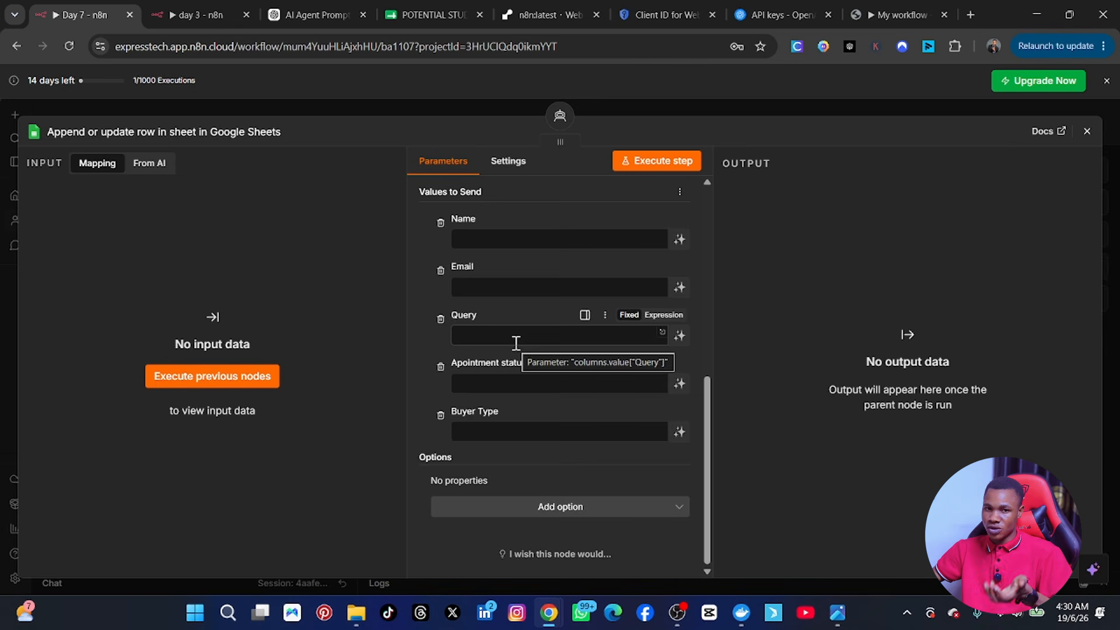
pyautogui.scroll(1, 524, 299)
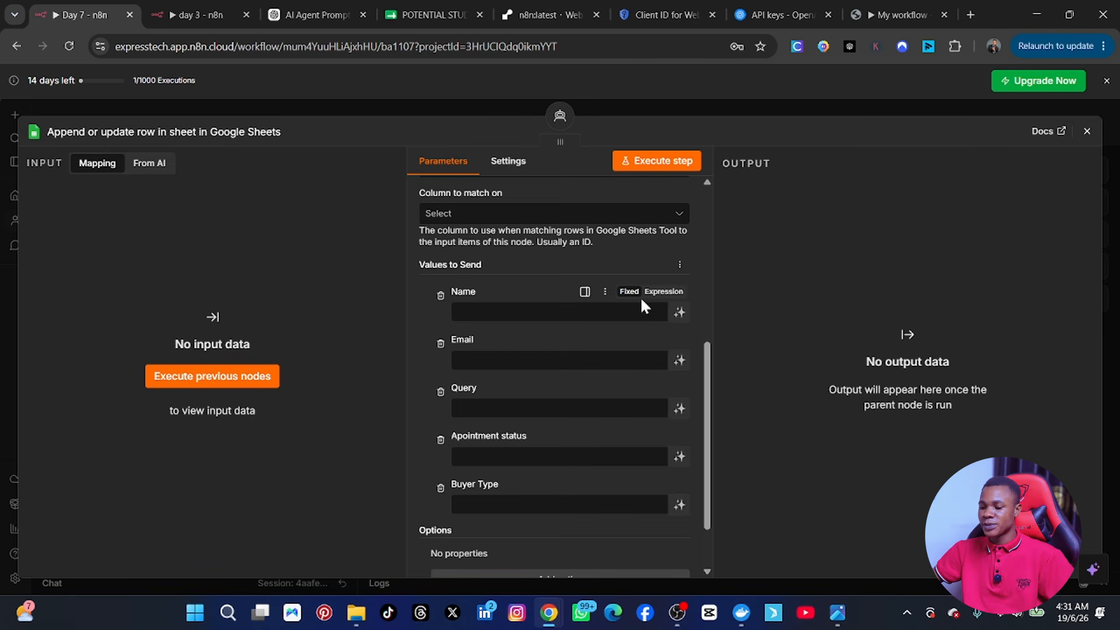
pyautogui.click(656, 294)
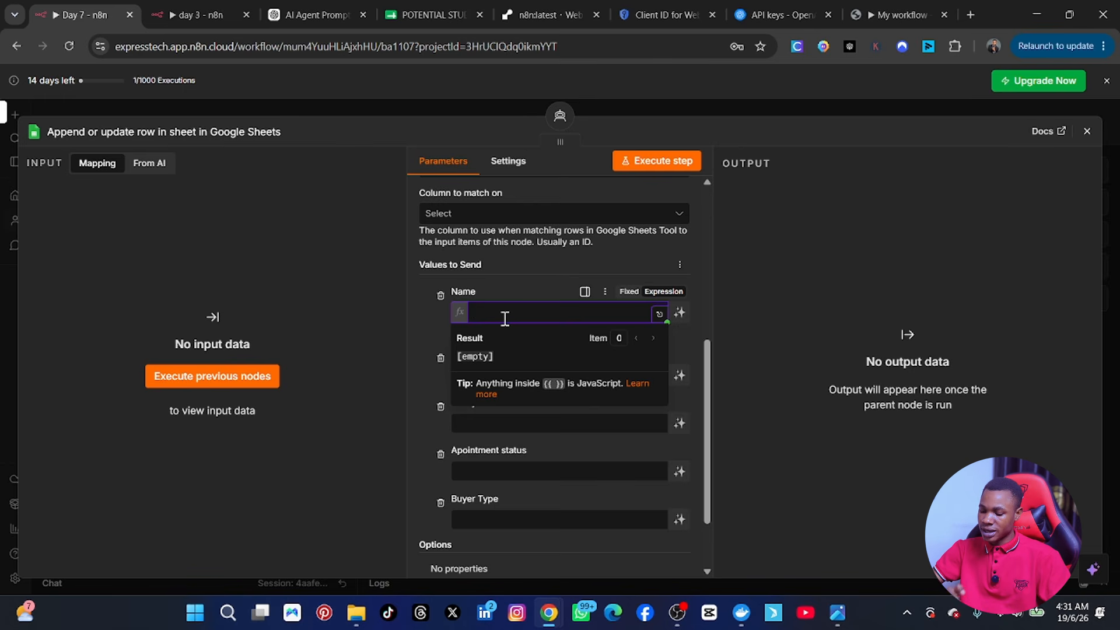
# Step: Insert $fromAI() into the Name expression with the key 'useremailaddress'
pyautogui.write('{{')
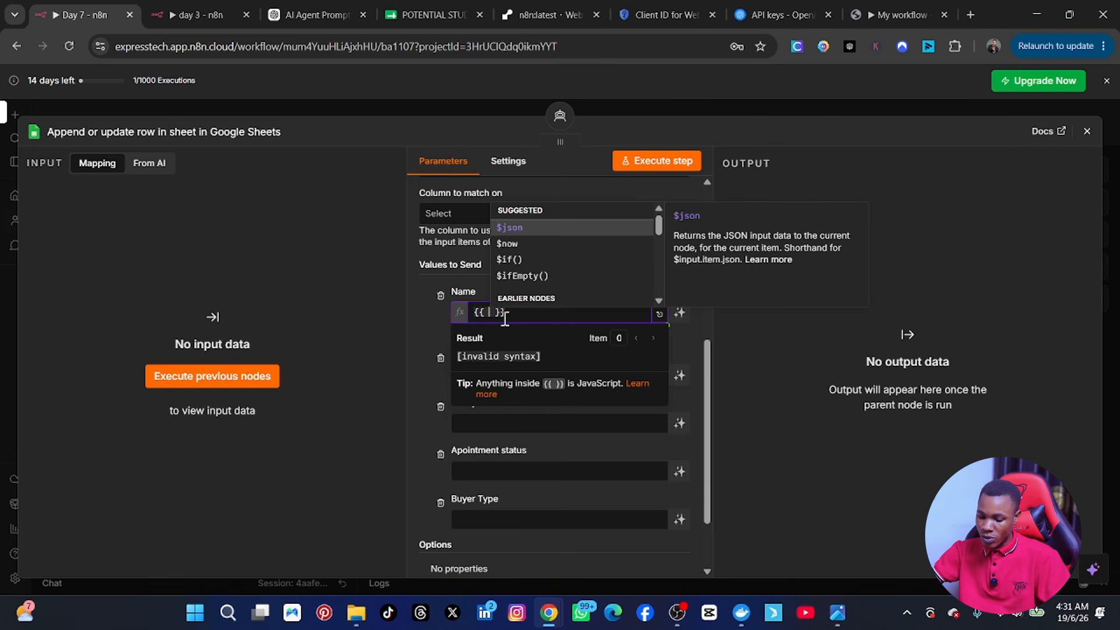
pyautogui.write('$f')
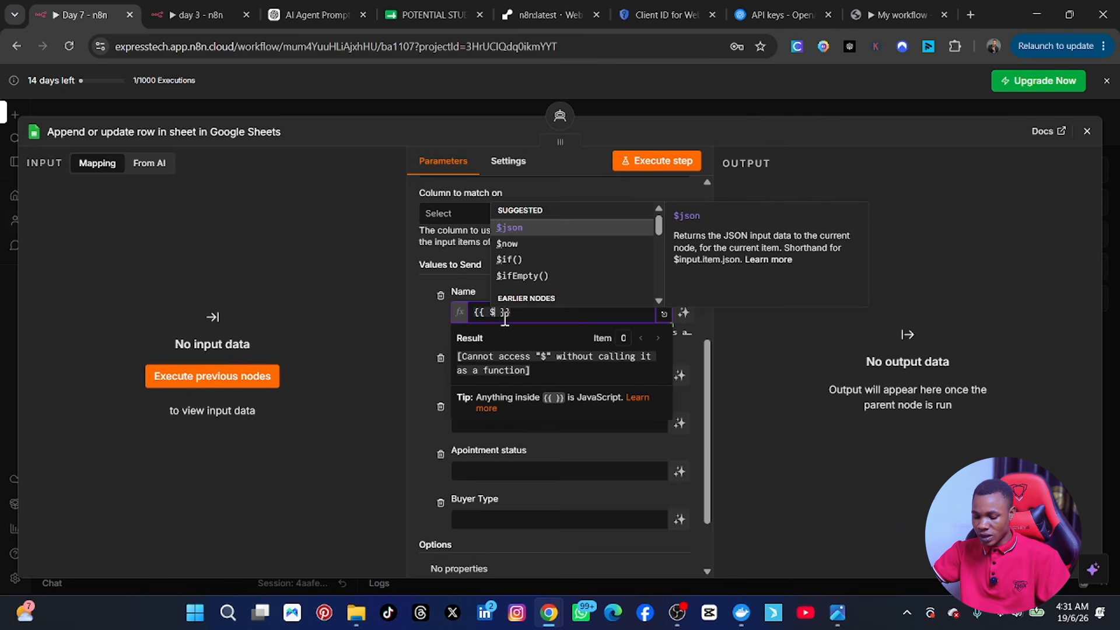
pyautogui.write('romAi')
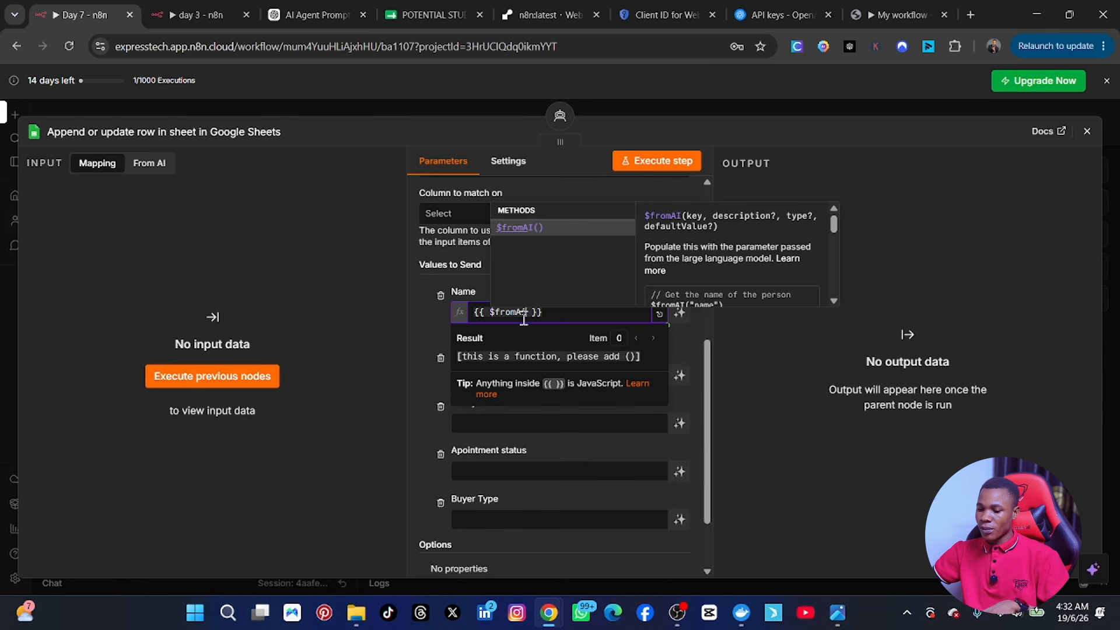
pyautogui.click(519, 228)
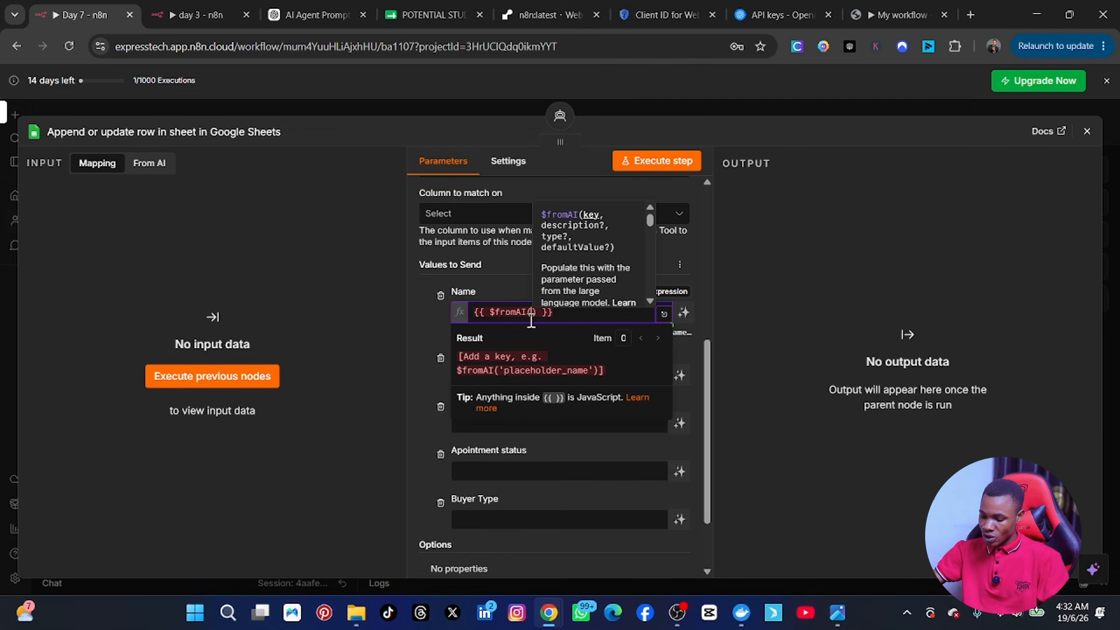
pyautogui.write("'")
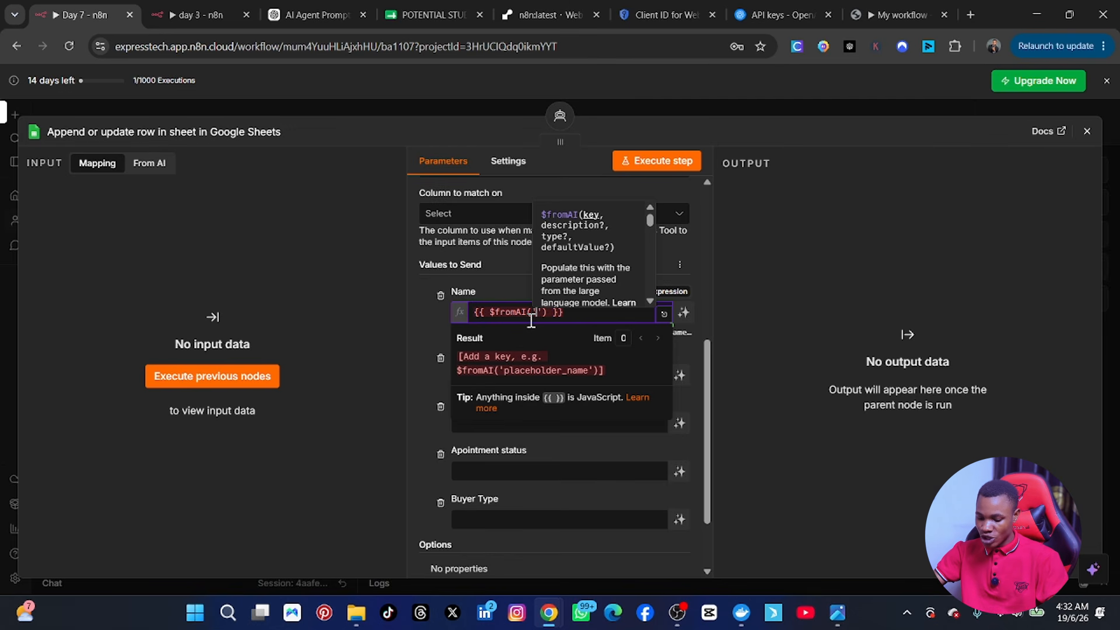
pyautogui.write('userema')
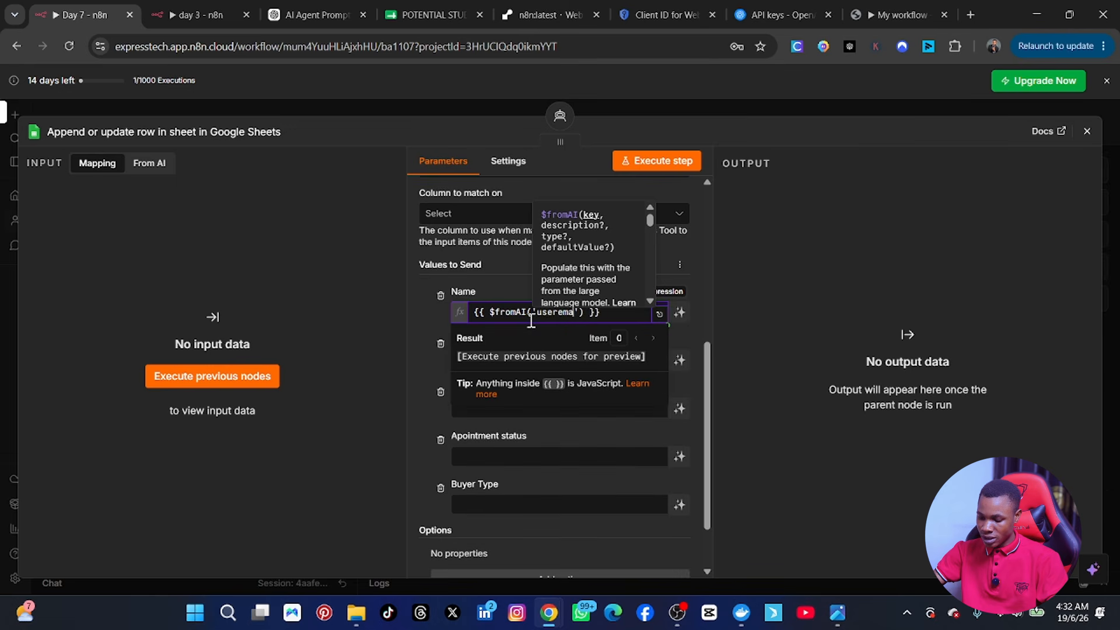
pyautogui.write('iladdr')
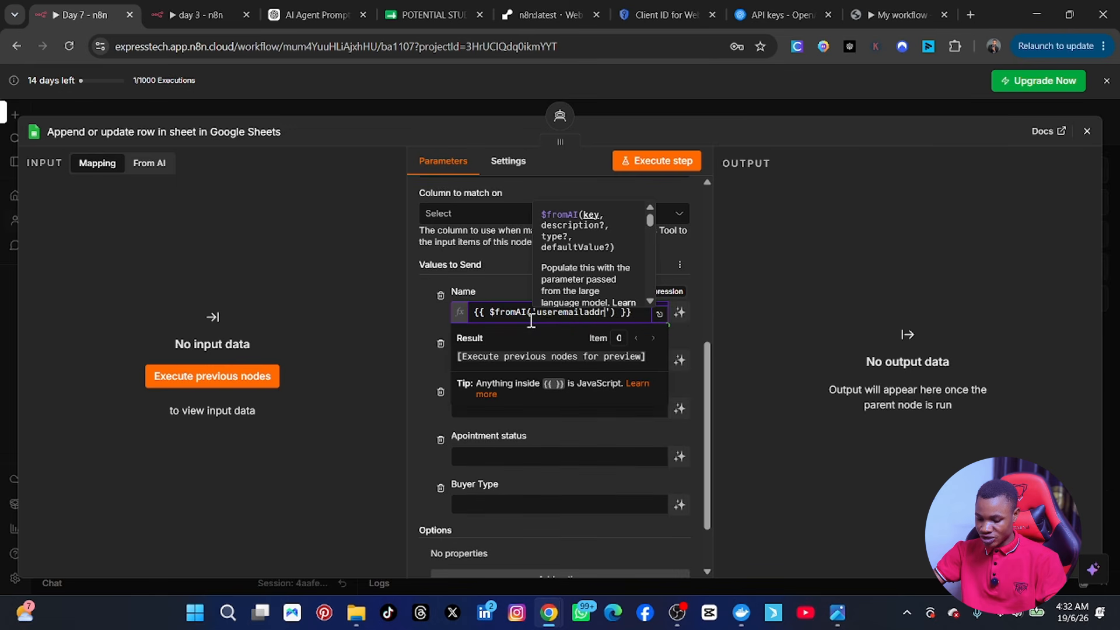
pyautogui.write('ess')
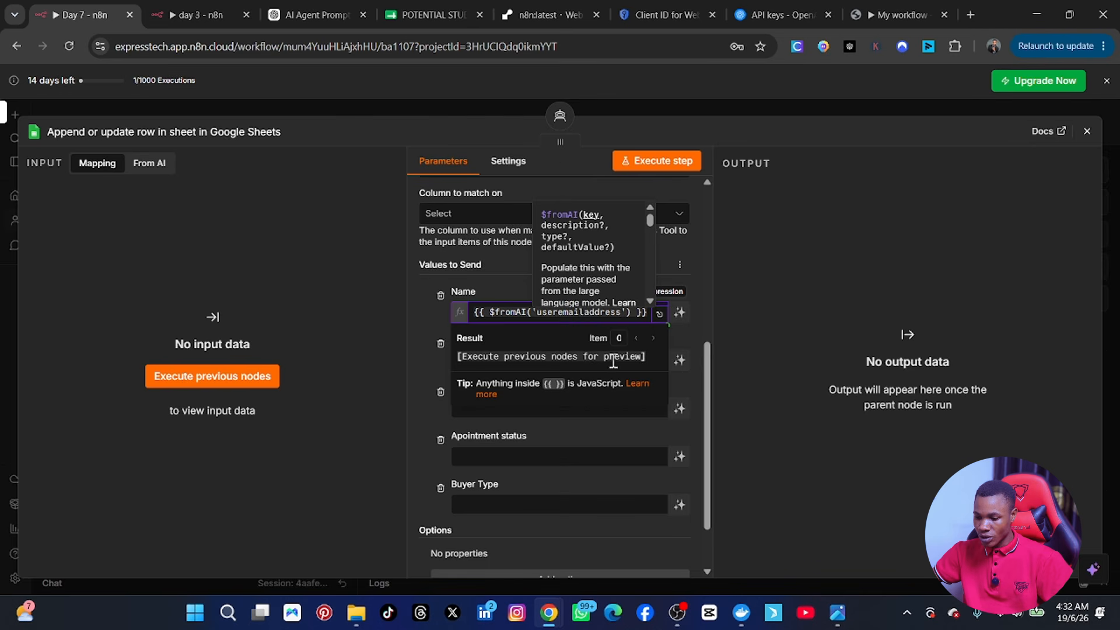
# Step: Correct the Name key so the expression reads {{ $fromAI('userName') }}
pyautogui.click(525, 337)
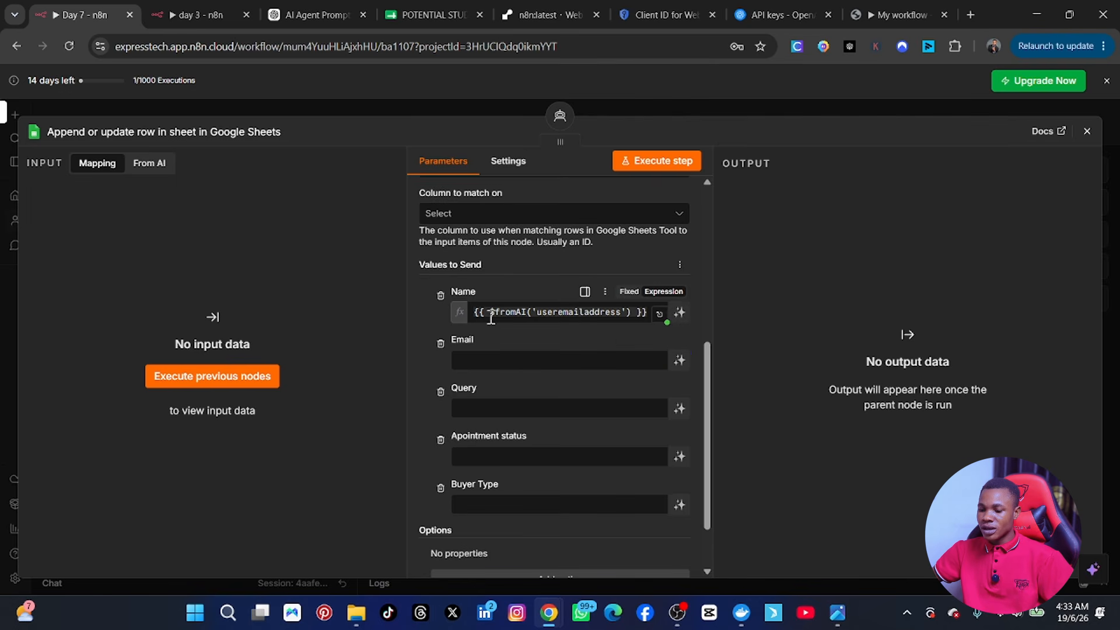
pyautogui.moveTo(492, 318)
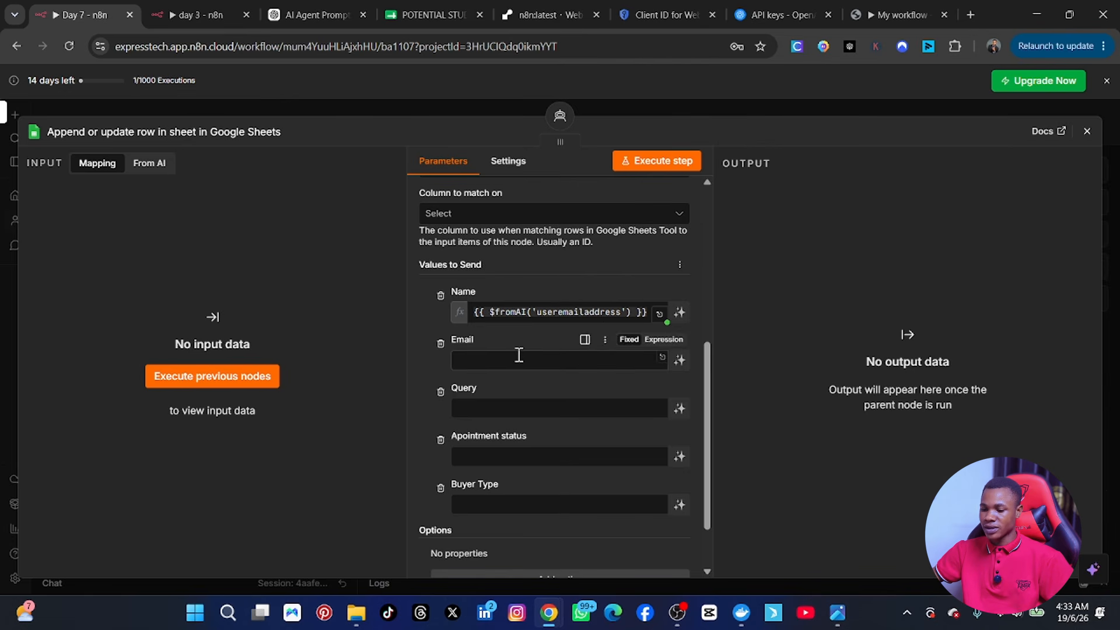
pyautogui.click(622, 313)
pyautogui.press('BackSpace')
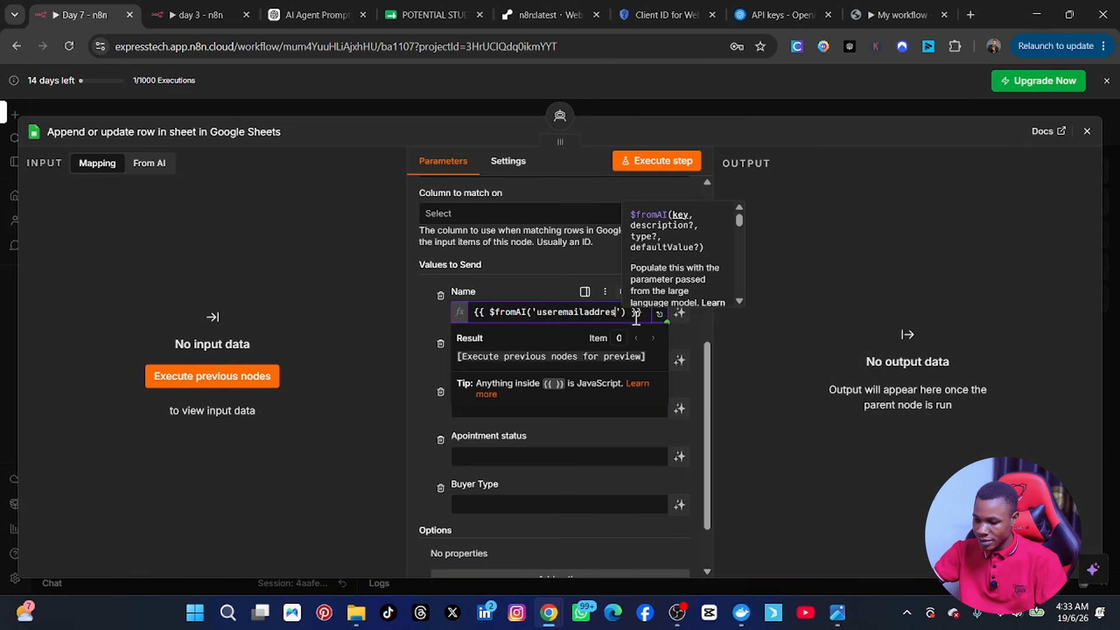
pyautogui.press('BackSpace')
pyautogui.press('BackSpace')
pyautogui.press('BackSpace')
pyautogui.press('BackSpace')
pyautogui.press('BackSpace')
pyautogui.press('BackSpace')
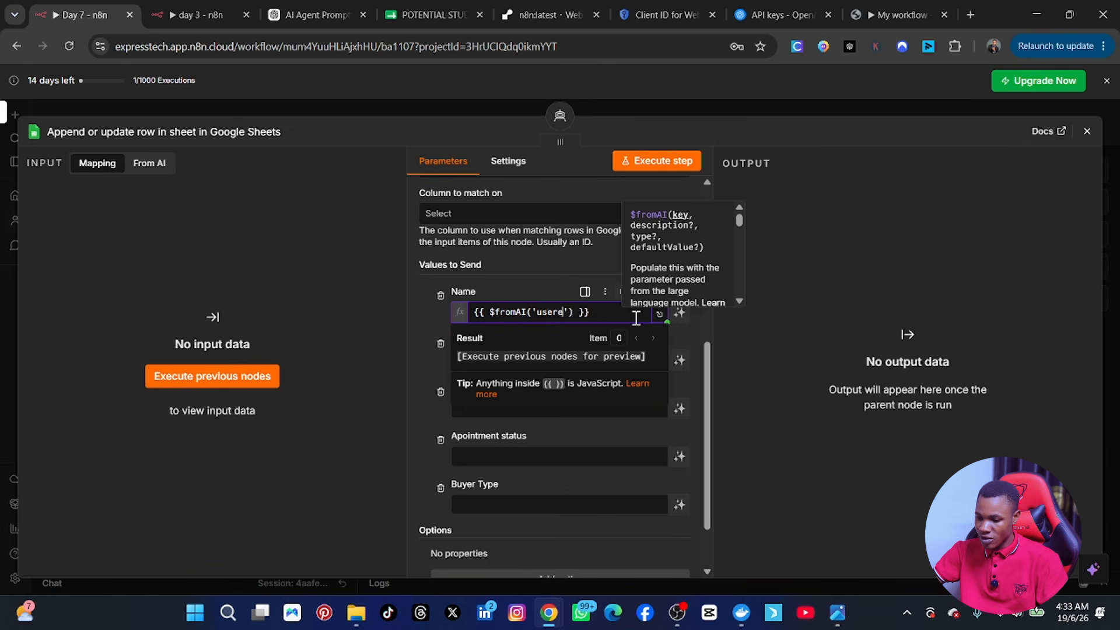
pyautogui.press('BackSpace')
pyautogui.write('nam')
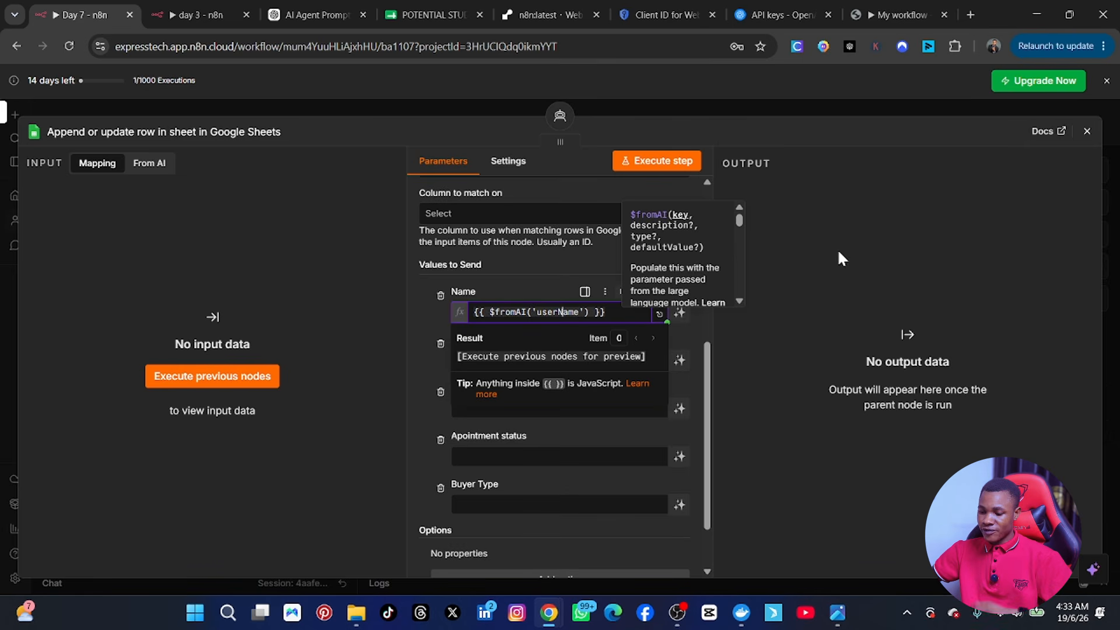
pyautogui.click(838, 252)
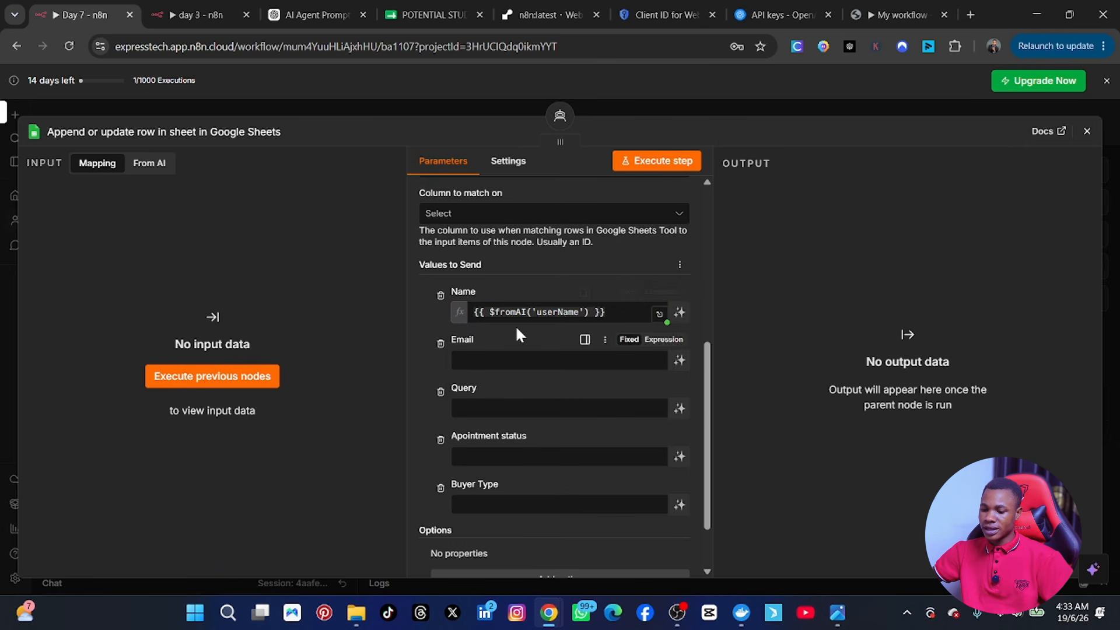
pyautogui.click(525, 360)
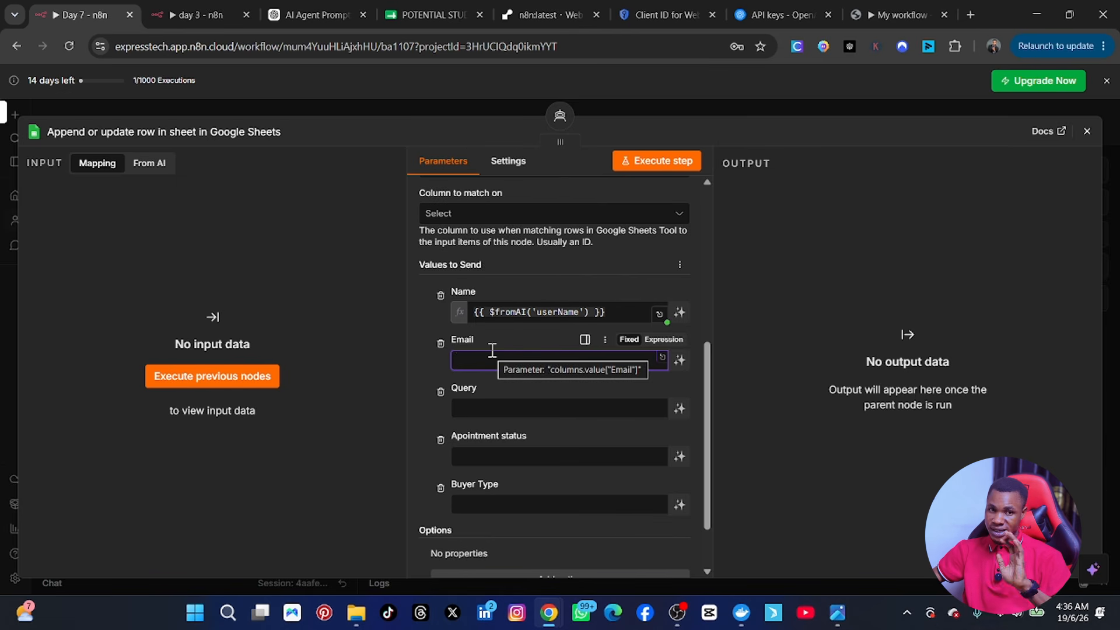
# Step: Make Email an expression using $fromAI() with the key 'useremailaddress'
pyautogui.click(669, 340)
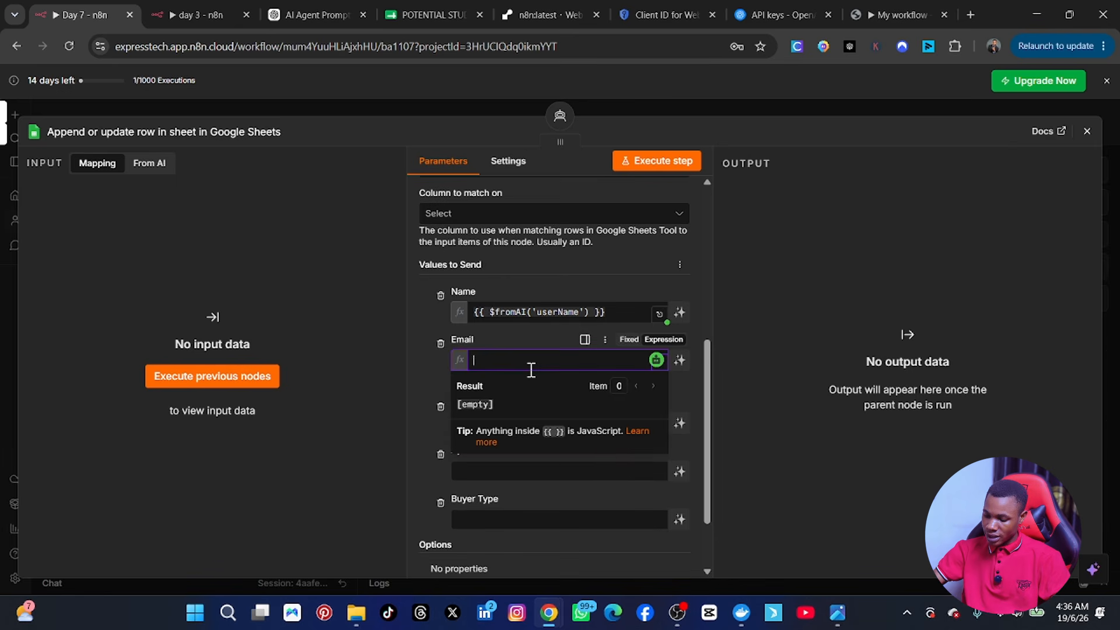
pyautogui.write('{{ ')
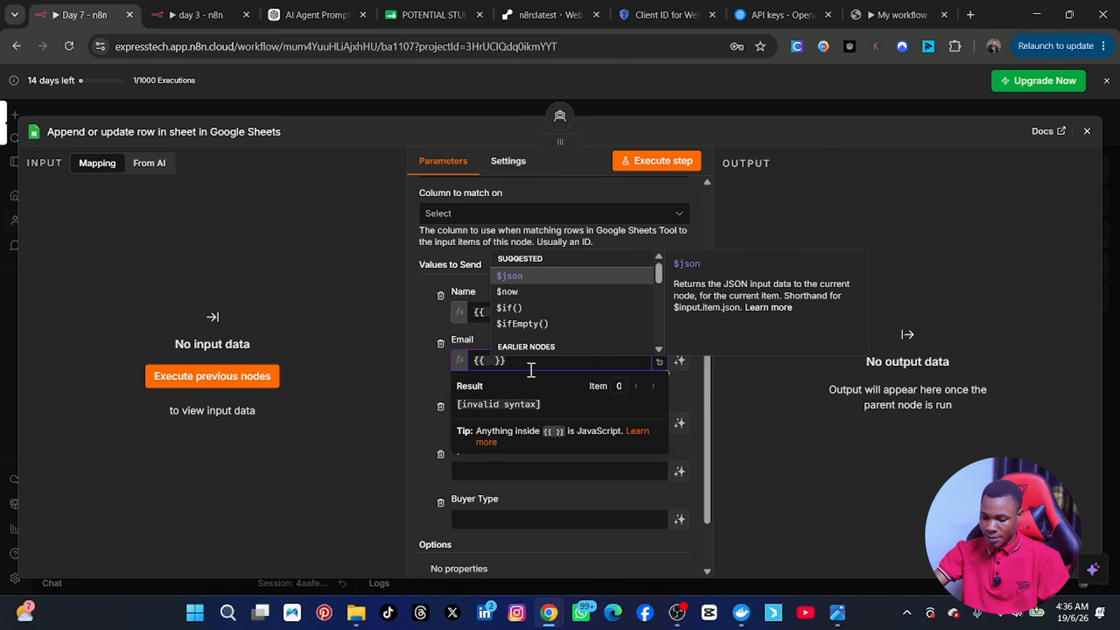
pyautogui.write('$')
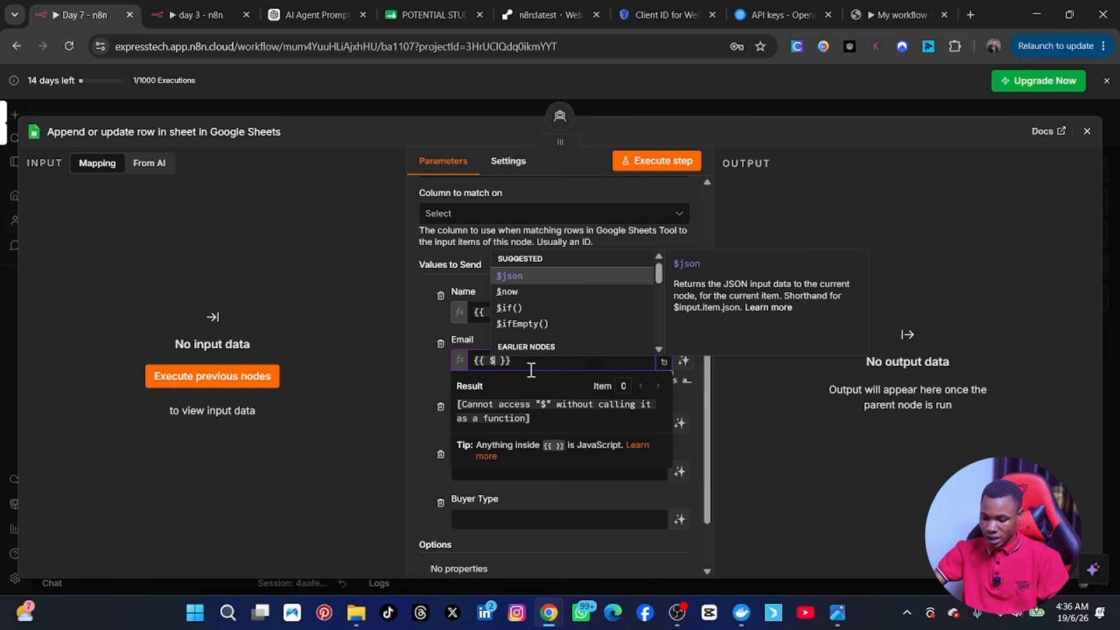
pyautogui.write('fromai')
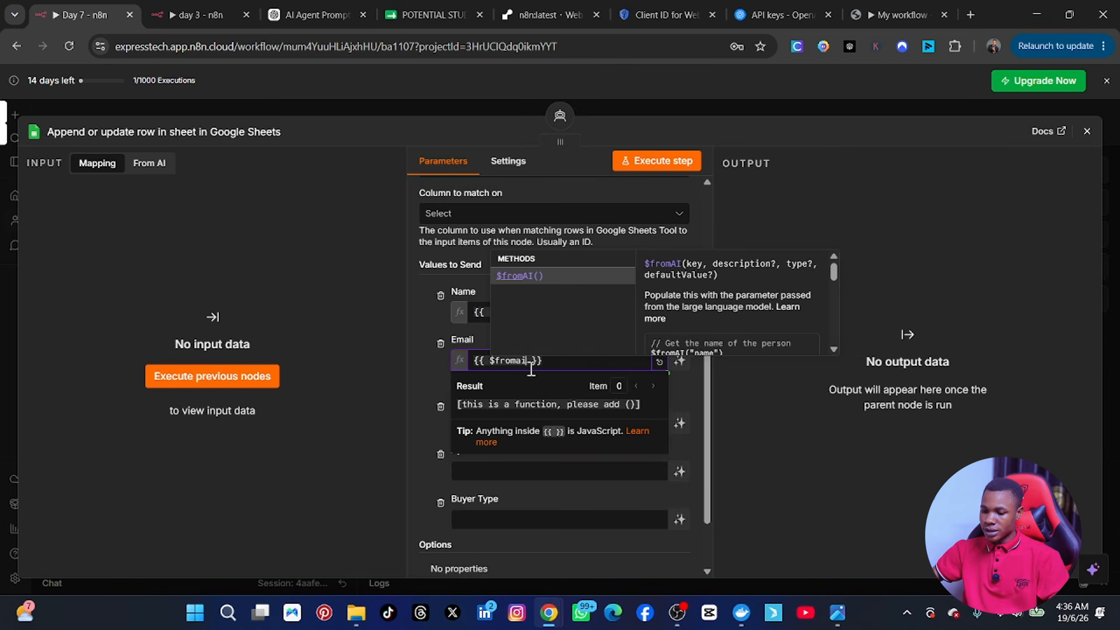
pyautogui.click(528, 274)
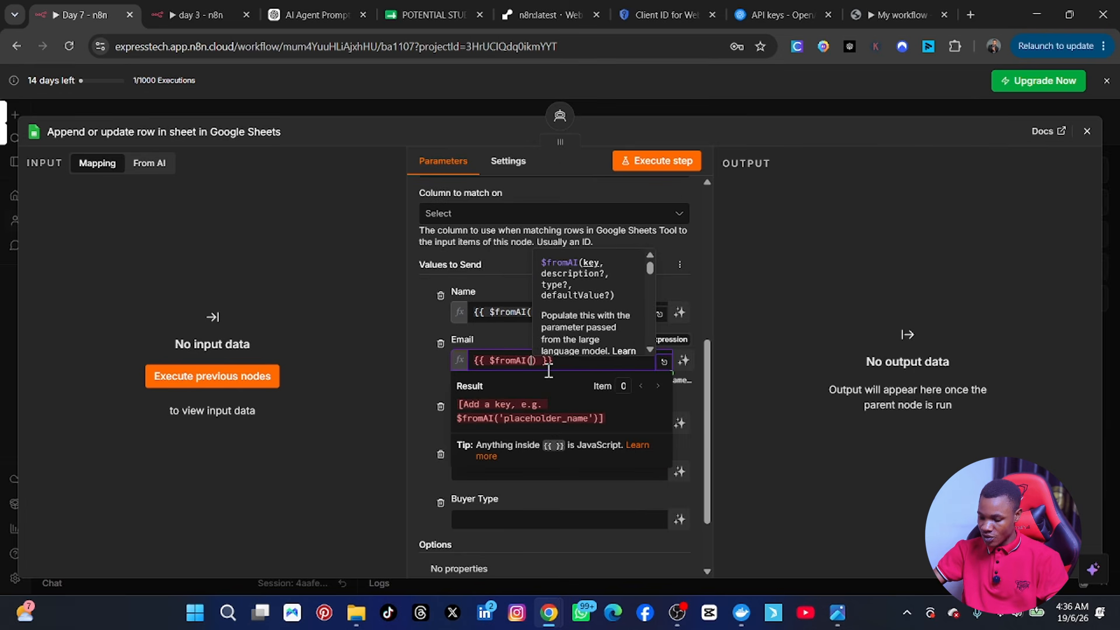
pyautogui.write("'")
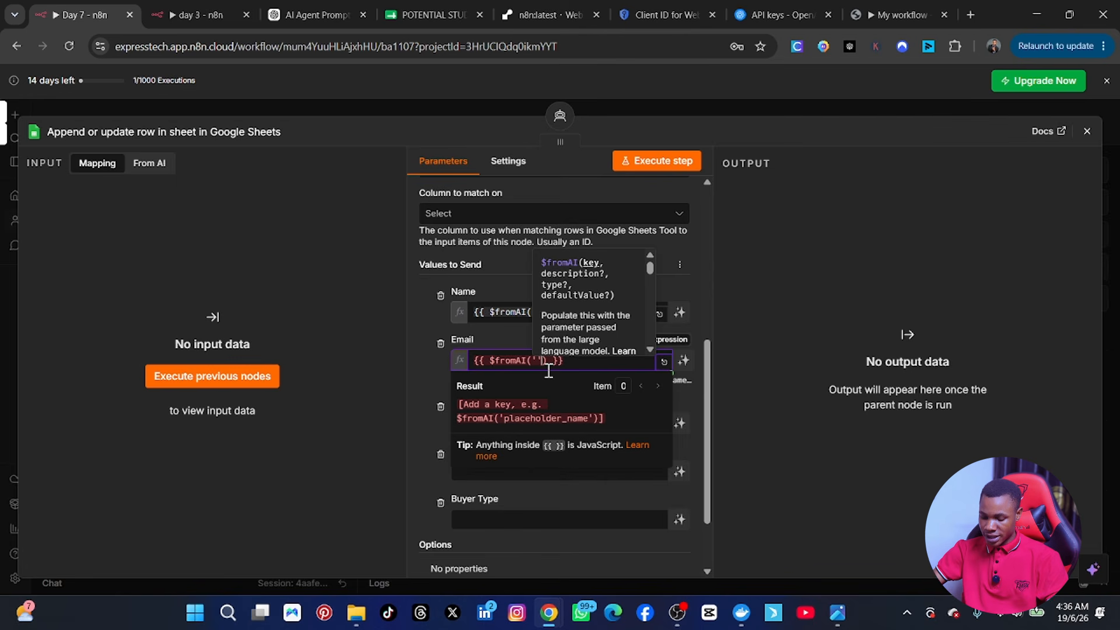
pyautogui.write('use')
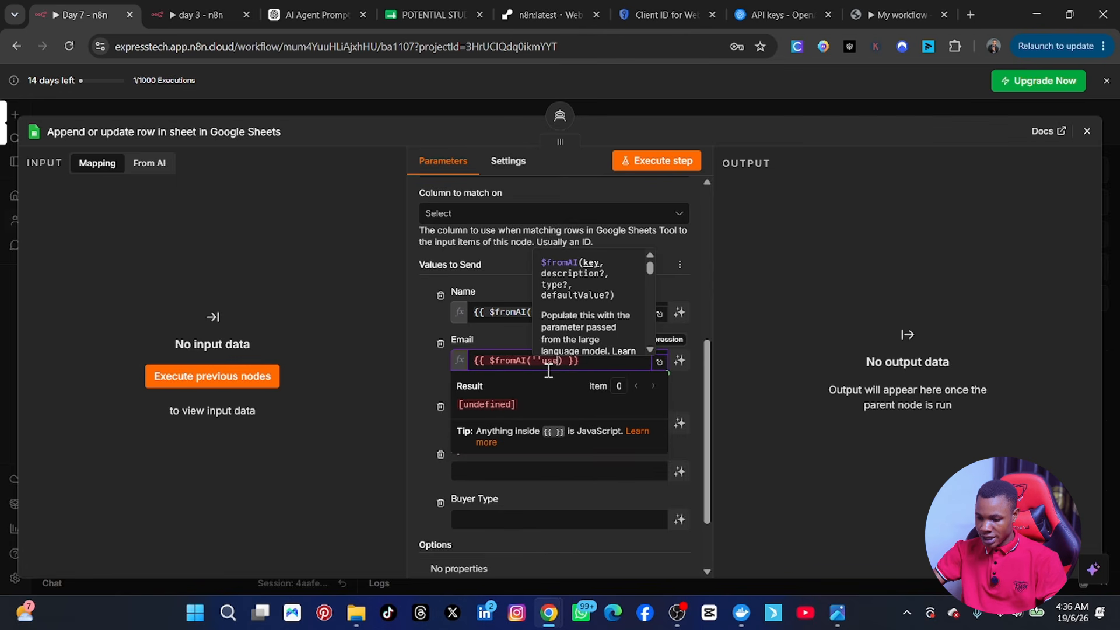
pyautogui.write('remai')
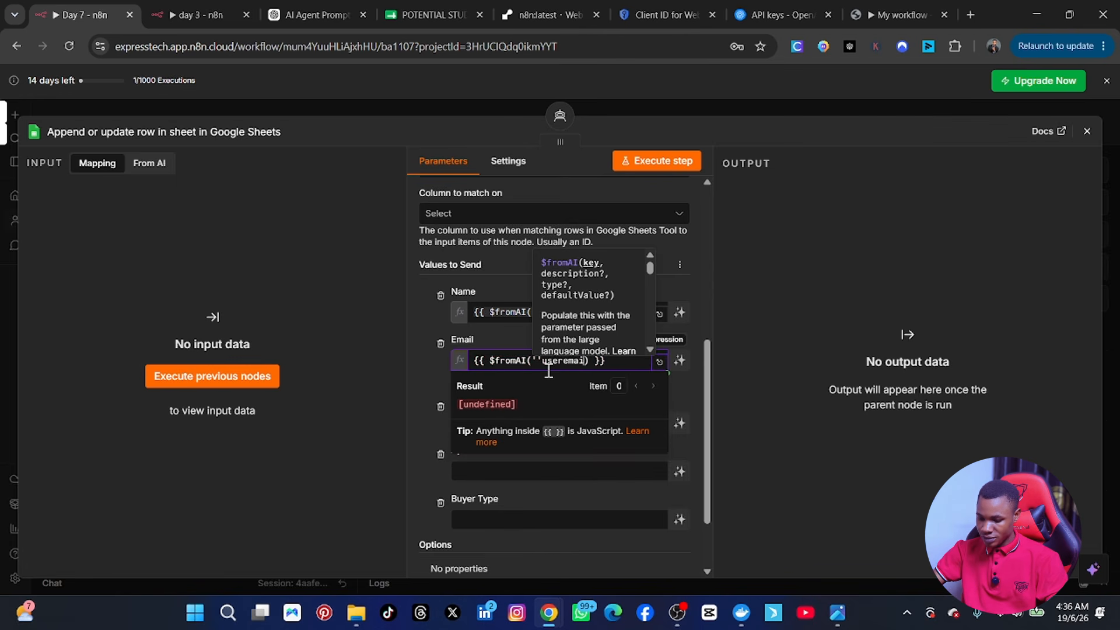
pyautogui.write('laddress')
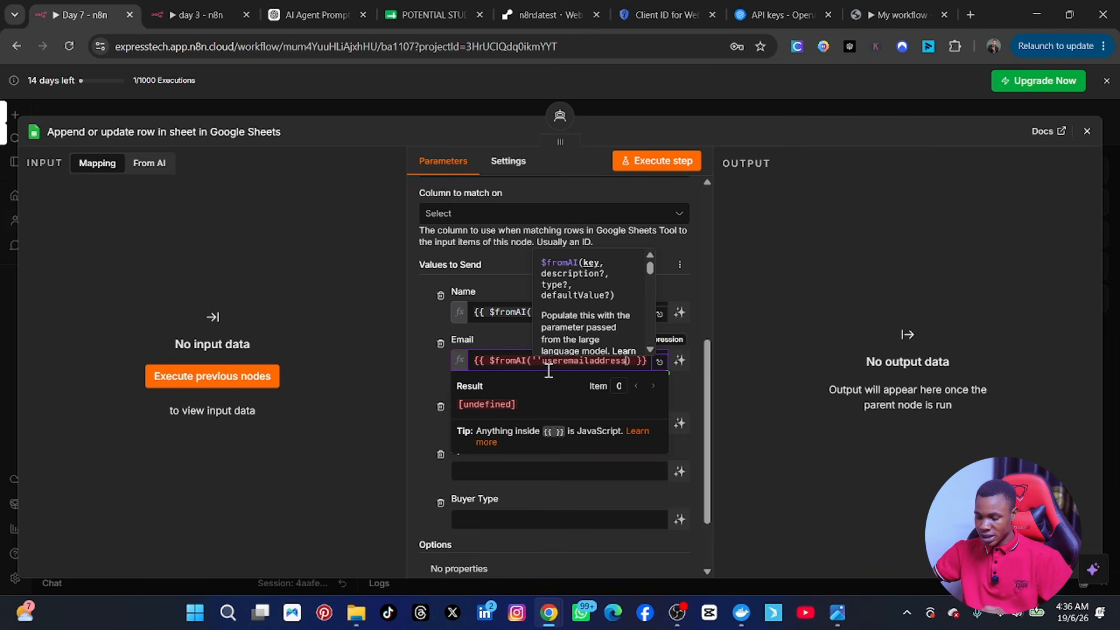
pyautogui.write("'")
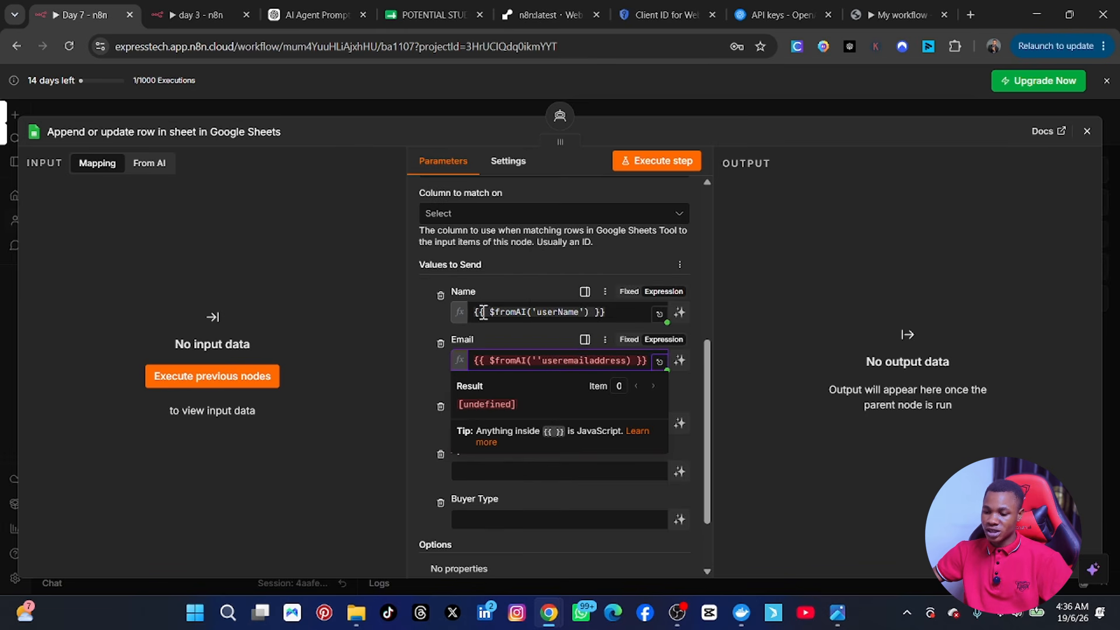
# Step: Re-add the single quotes around useremailaddress so the Email expression is valid
pyautogui.click(537, 359)
pyautogui.press('BackSpace')
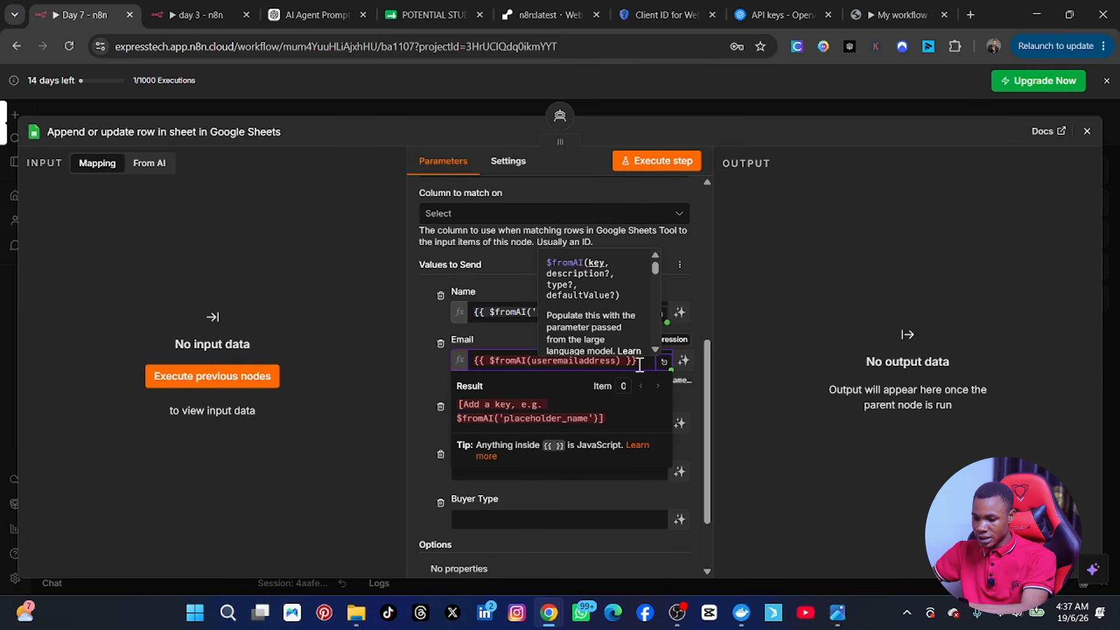
pyautogui.click(758, 340)
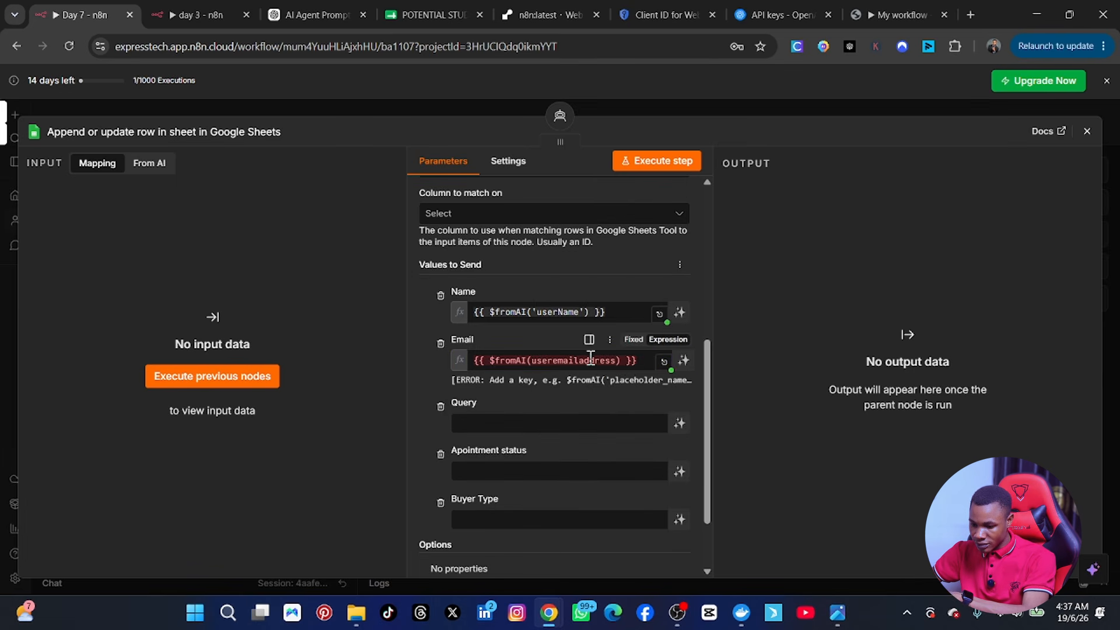
pyautogui.click(547, 360)
pyautogui.moveTo(527, 361); pyautogui.dragTo(531, 361)
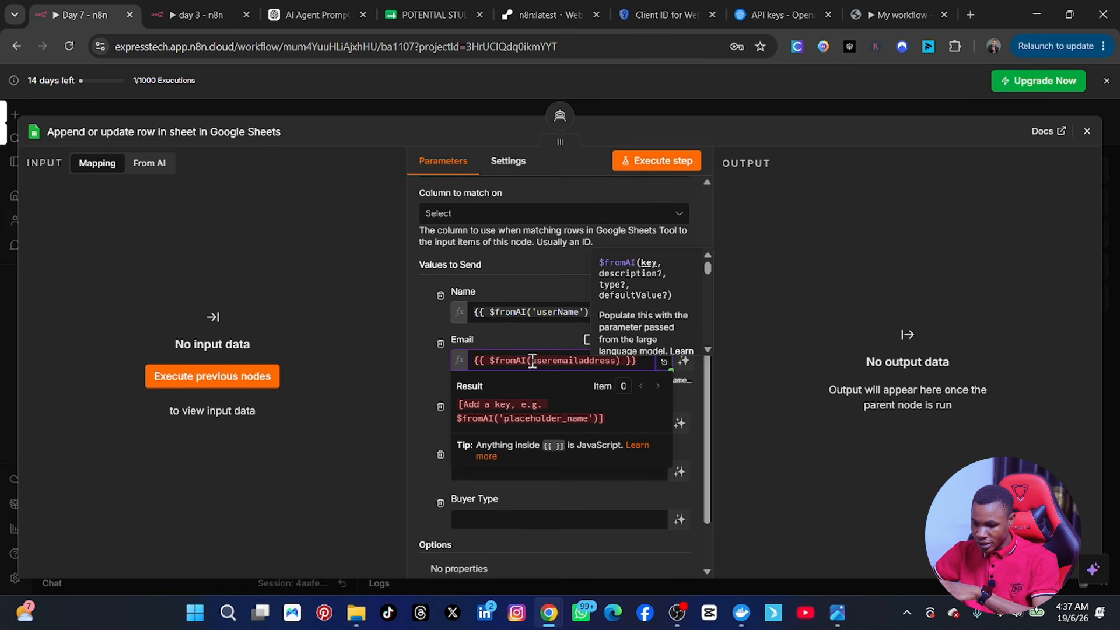
pyautogui.click(532, 360)
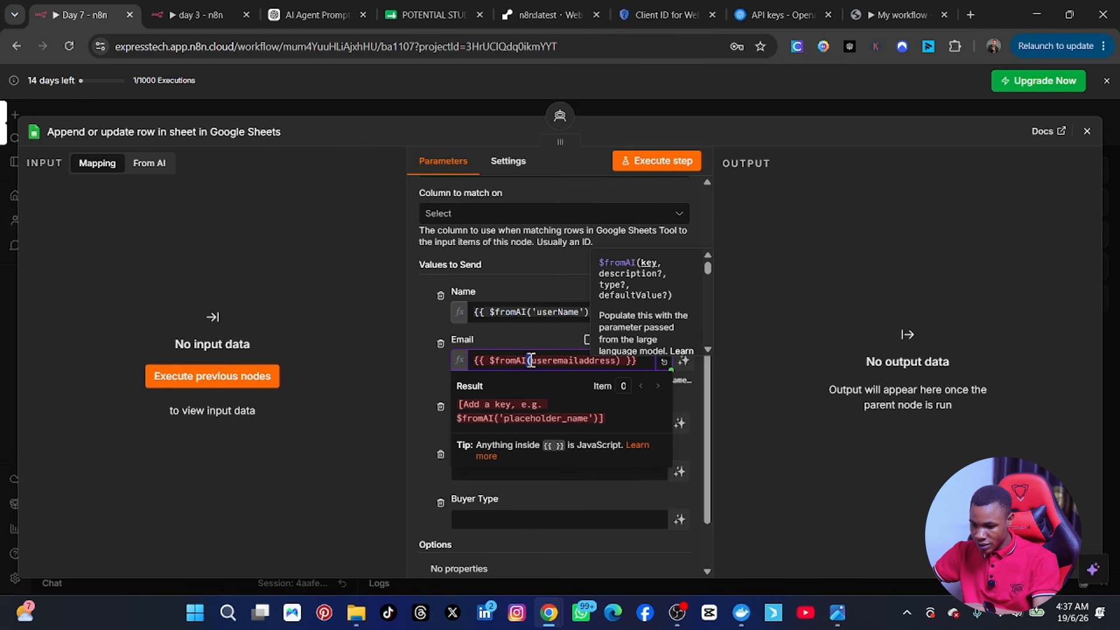
pyautogui.write("'")
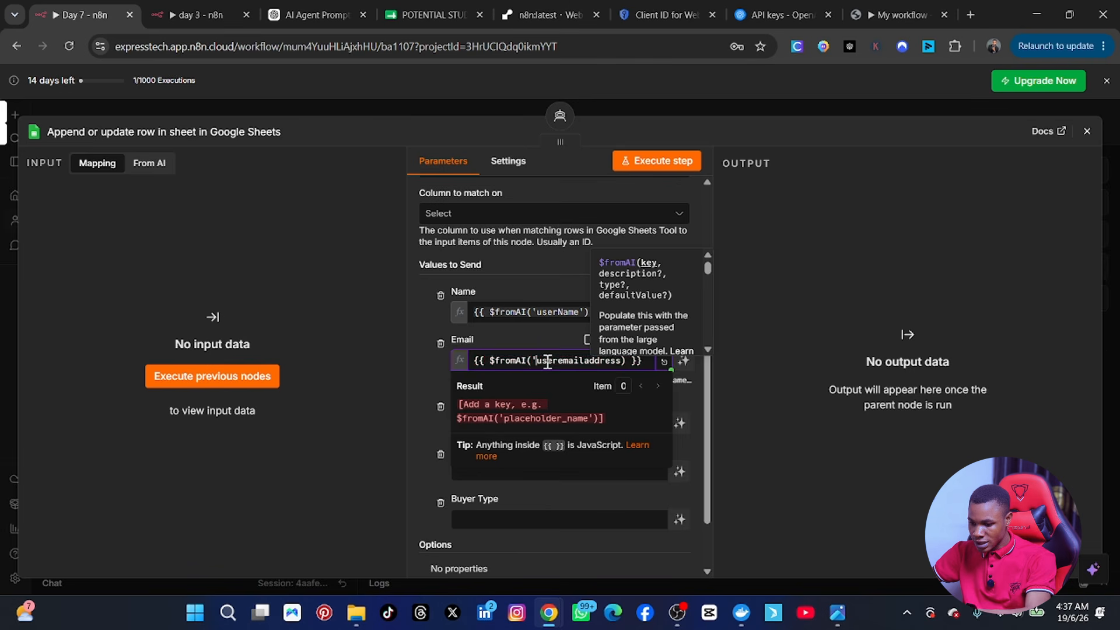
pyautogui.click(627, 361)
pyautogui.write("'")
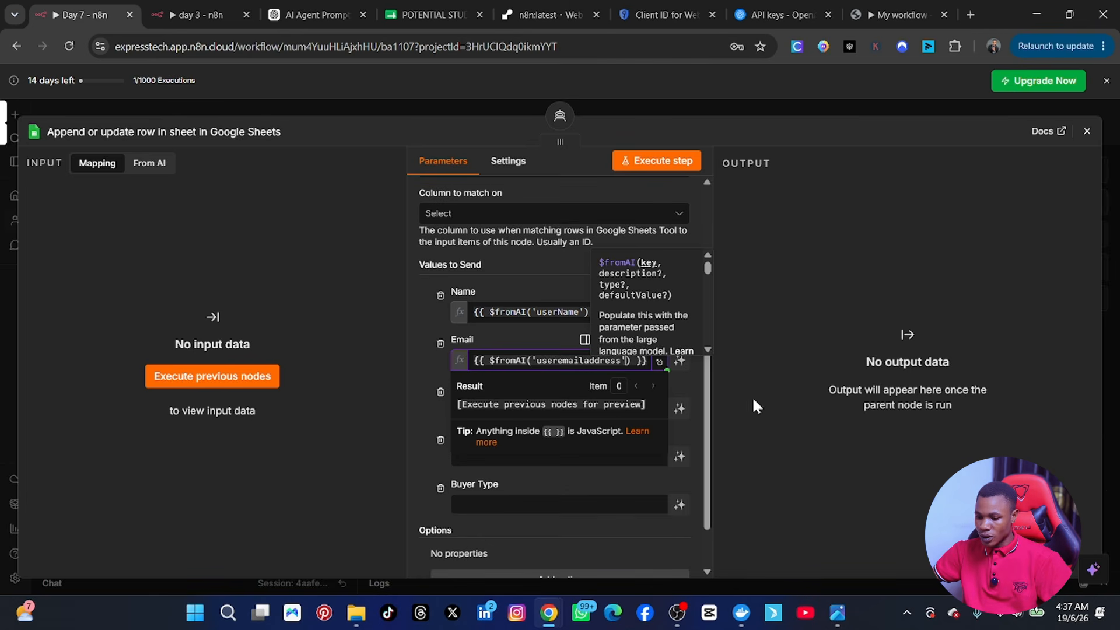
pyautogui.click(761, 311)
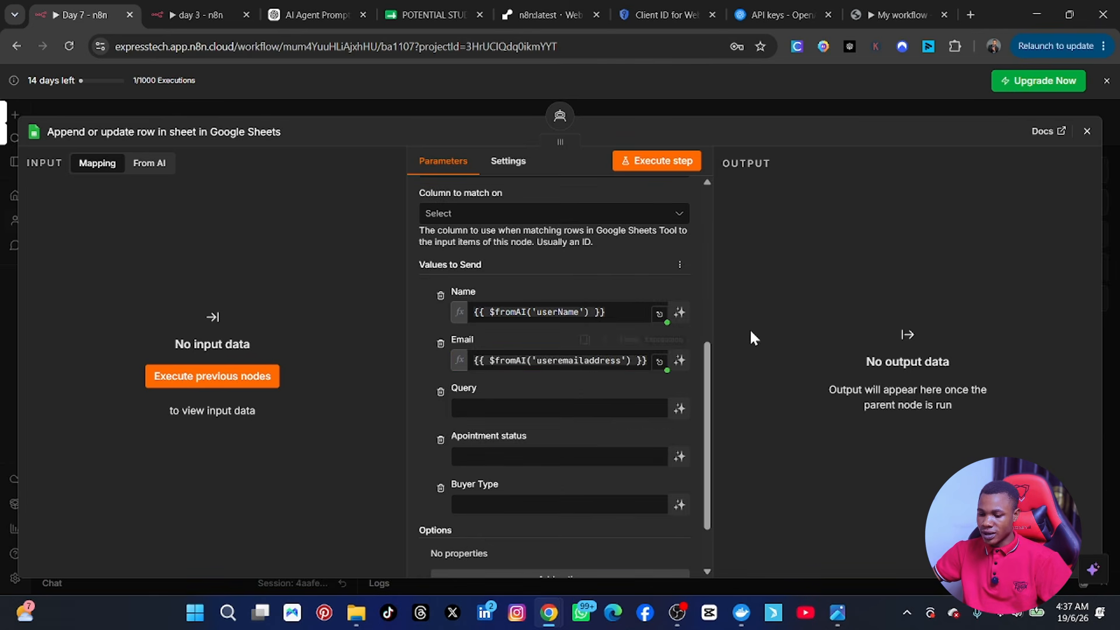
# Step: Let the model define Query, with the description 'let the model define the parameters'
pyautogui.click(503, 408)
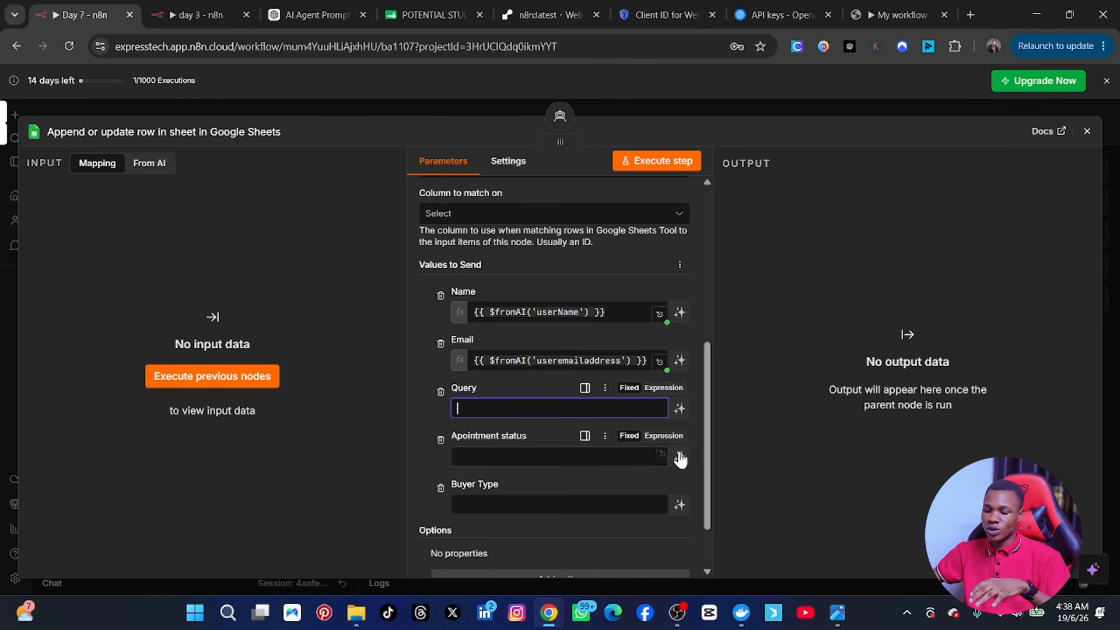
pyautogui.click(680, 411)
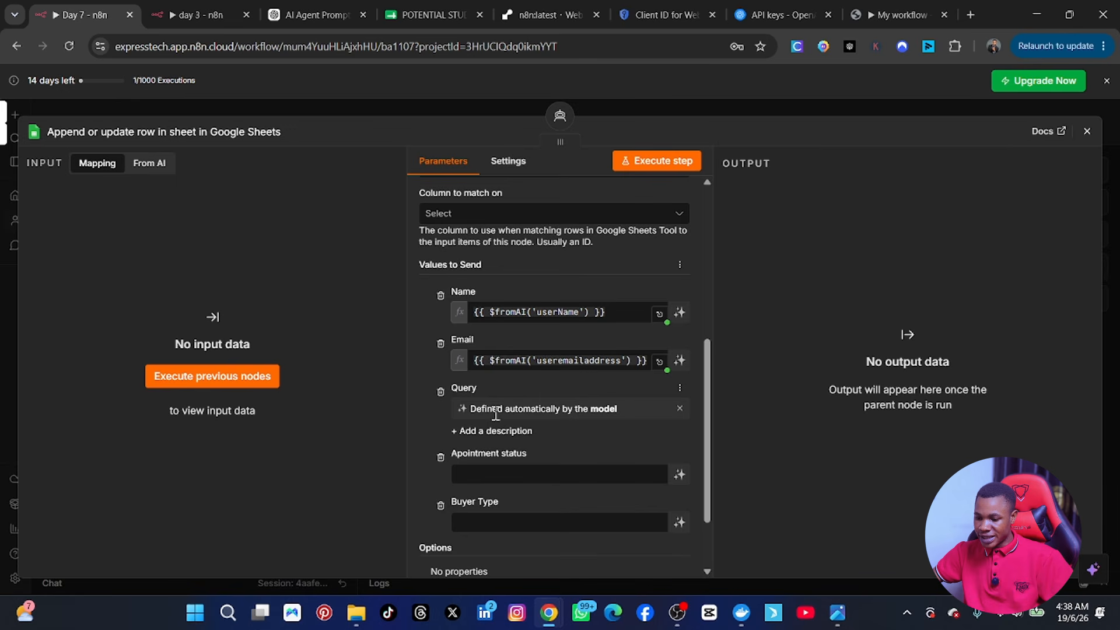
pyautogui.click(533, 470)
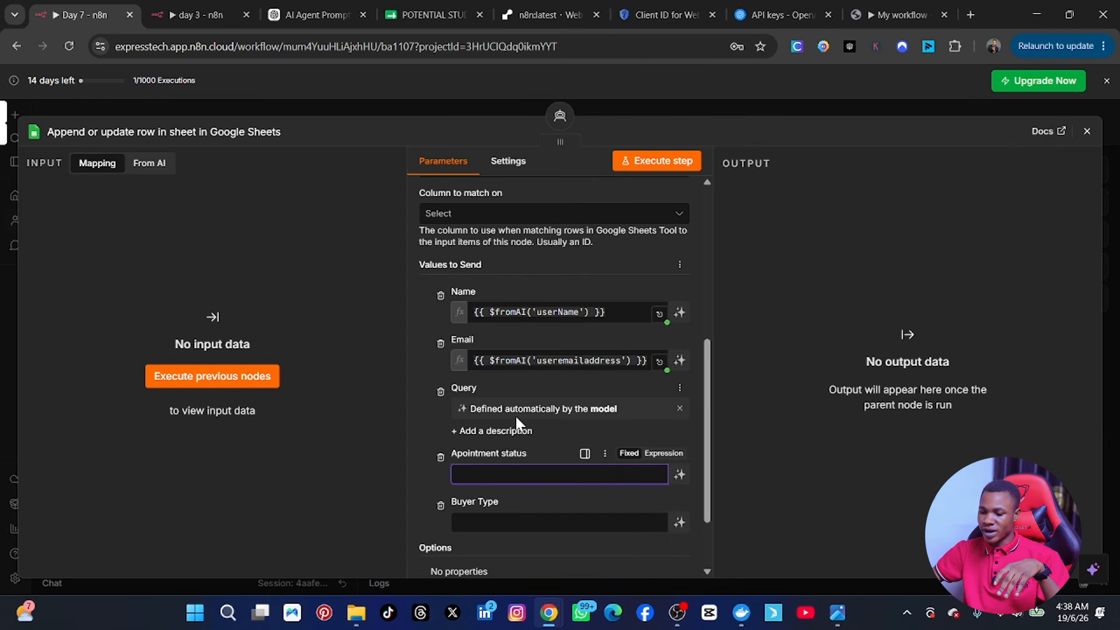
pyautogui.doubleClick(494, 430)
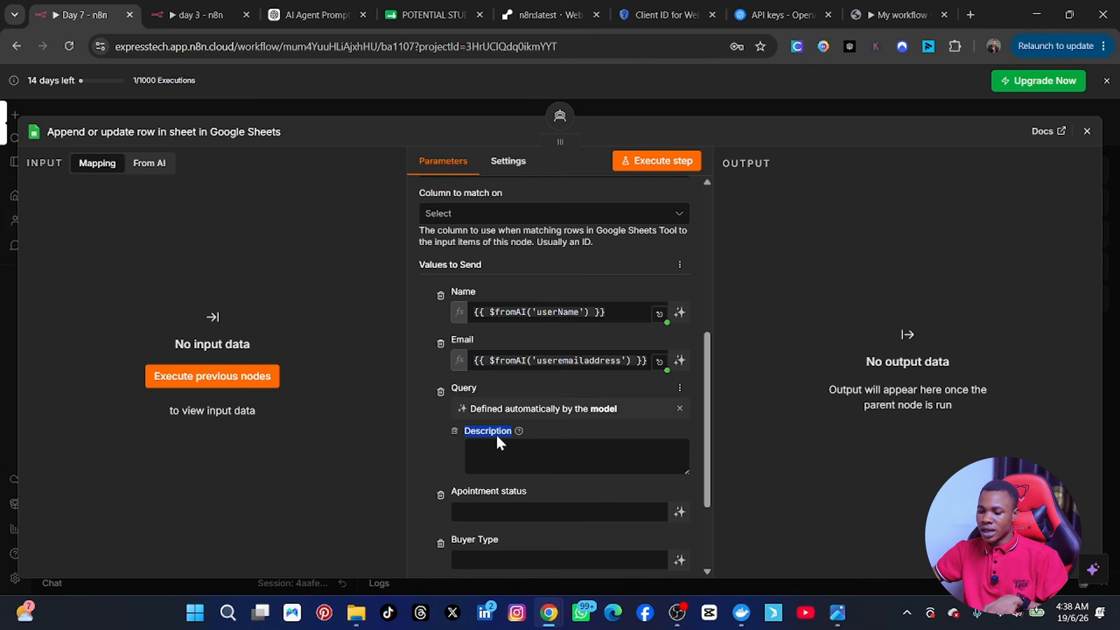
pyautogui.click(492, 460)
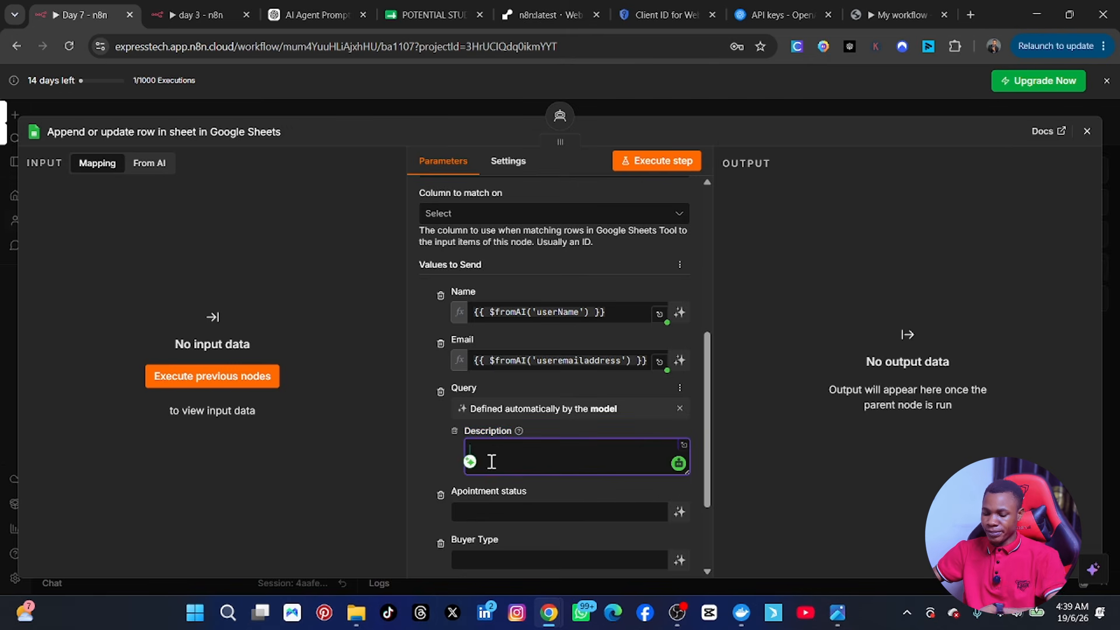
pyautogui.write('let the model define the parameters')
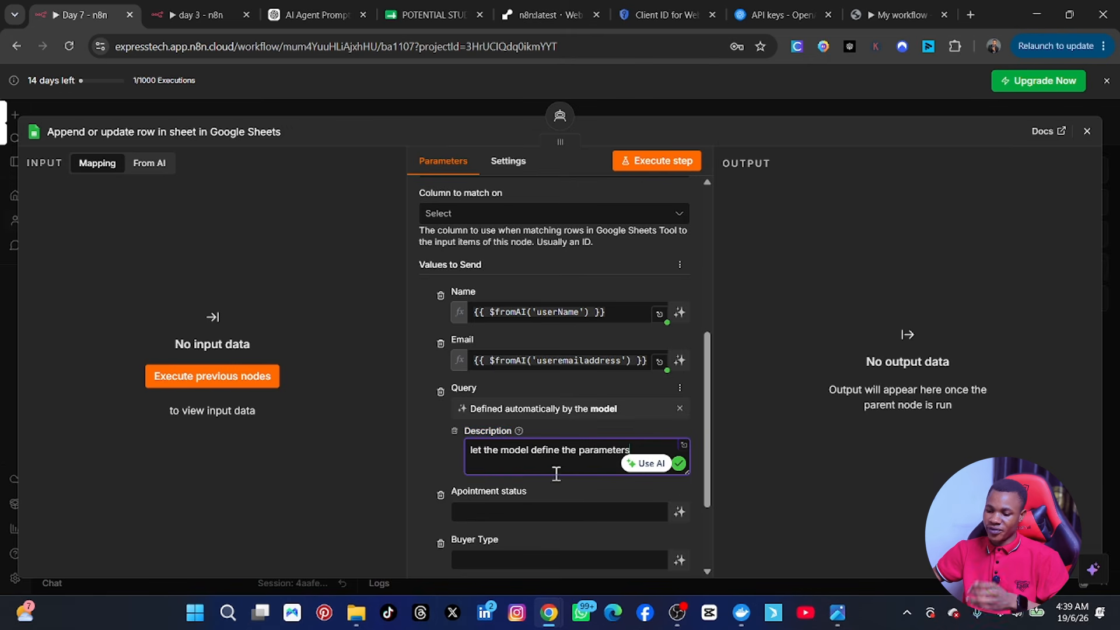
pyautogui.scroll(-3, 557, 496)
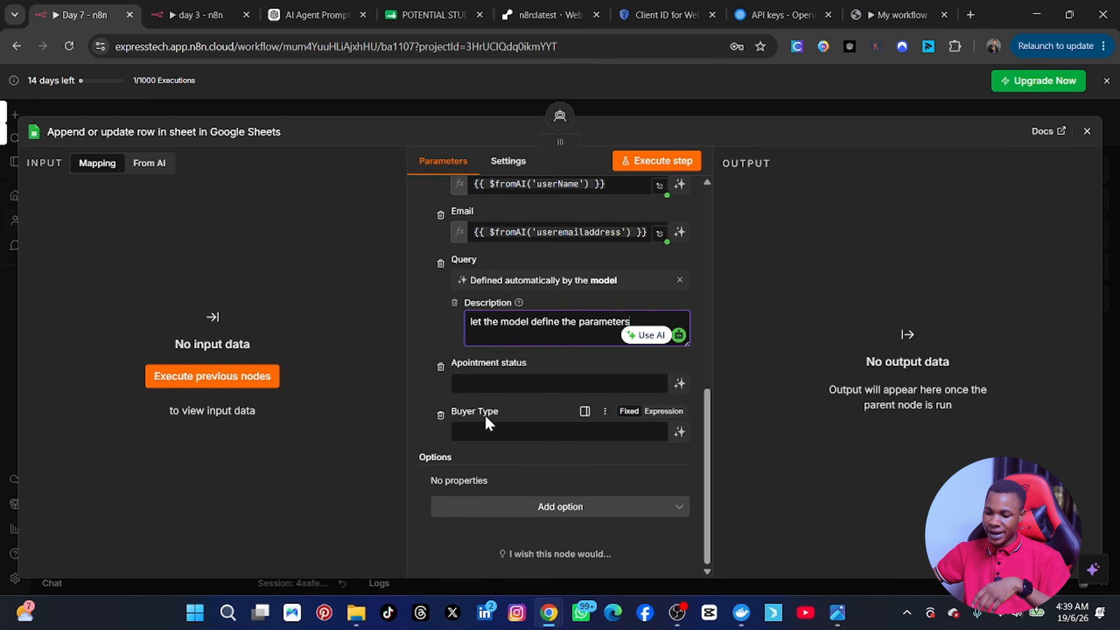
# Step: Make Apointment status model-defined, described as the student coming to the office or scheduling online
pyautogui.click(471, 373)
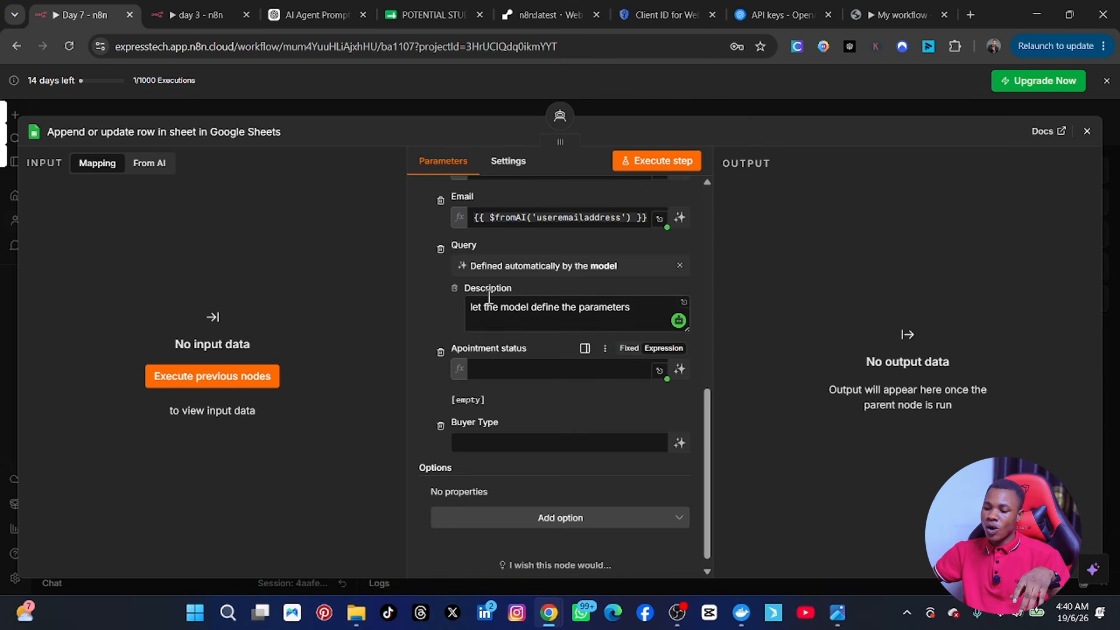
pyautogui.click(680, 369)
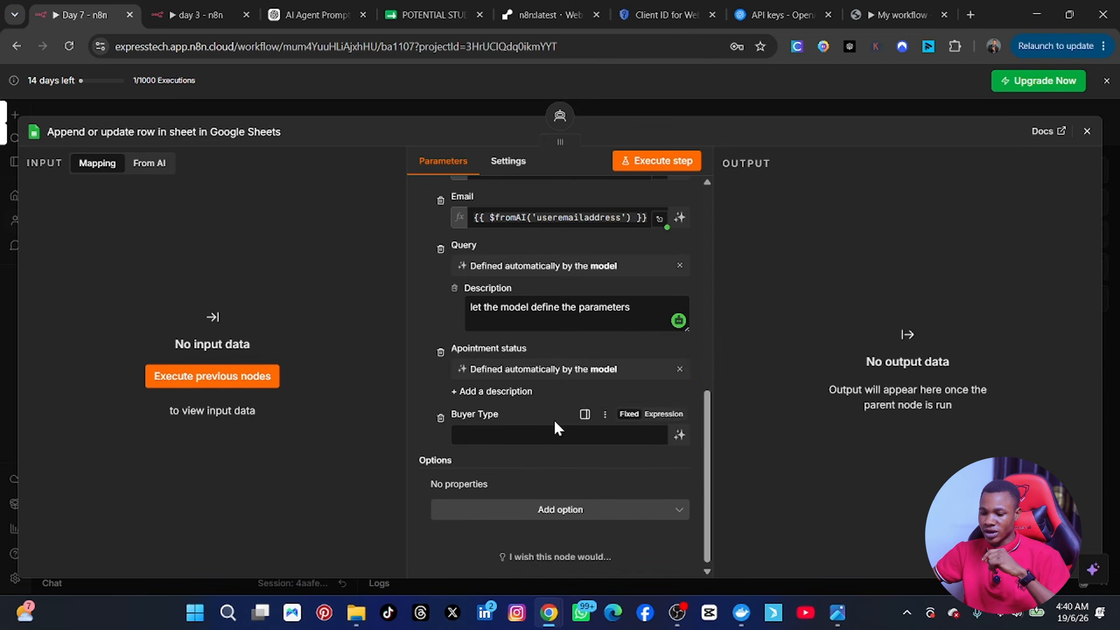
pyautogui.click(491, 391)
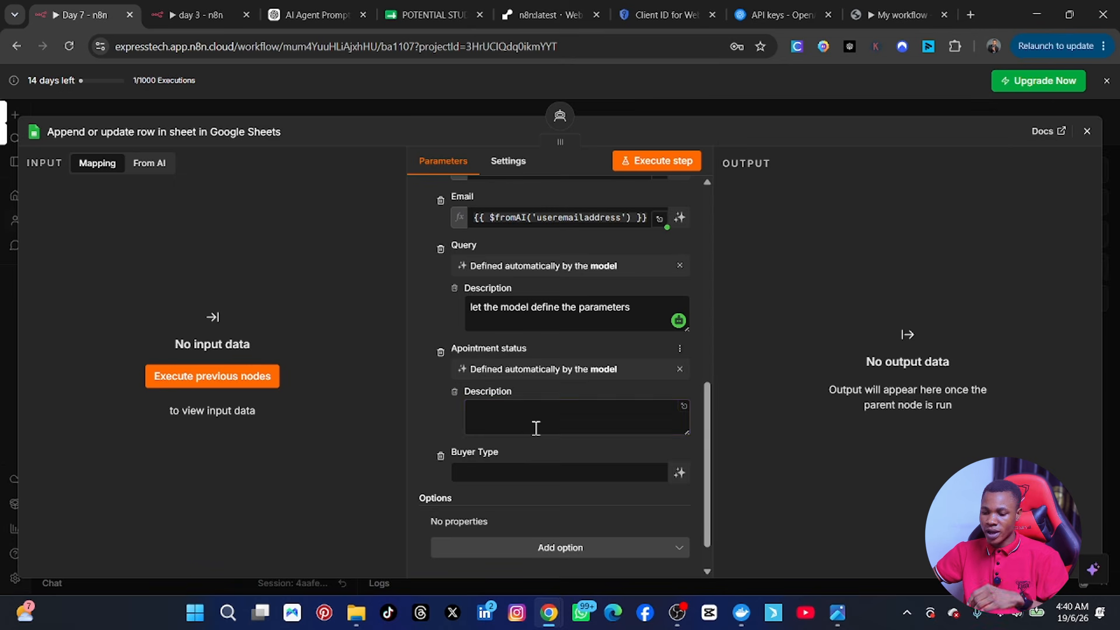
pyautogui.click(516, 413)
pyautogui.write('l')
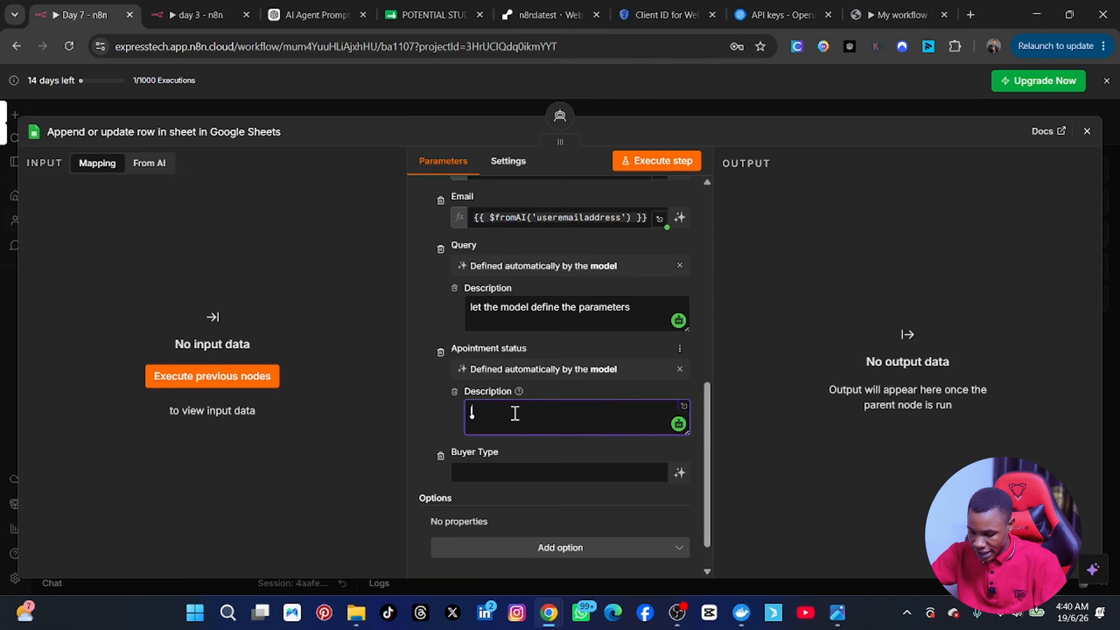
pyautogui.write('et the mode')
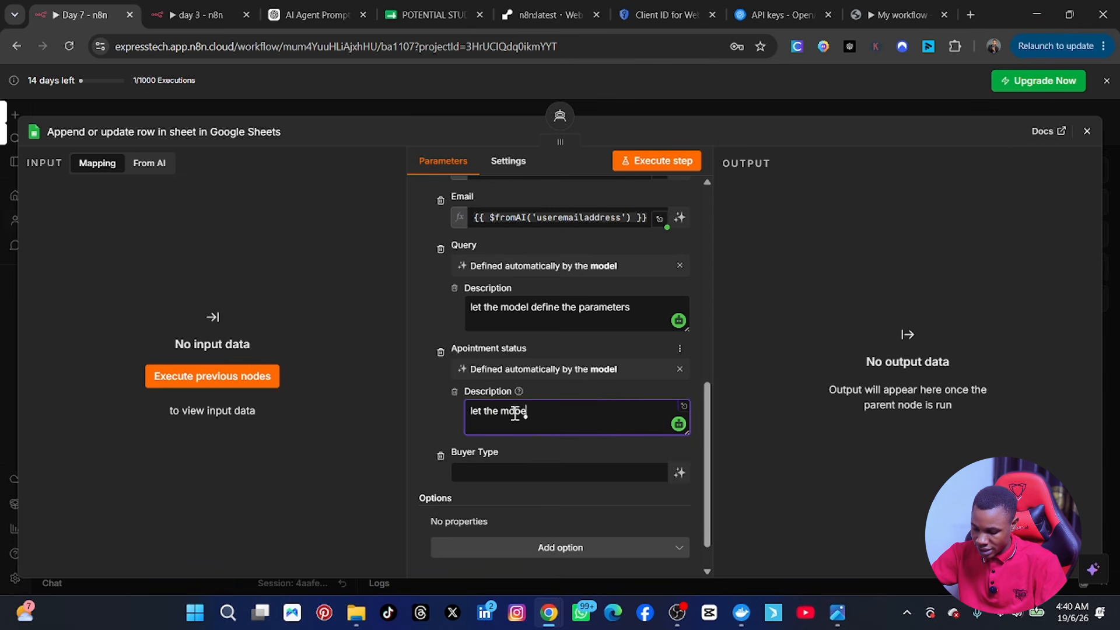
pyautogui.write('l define')
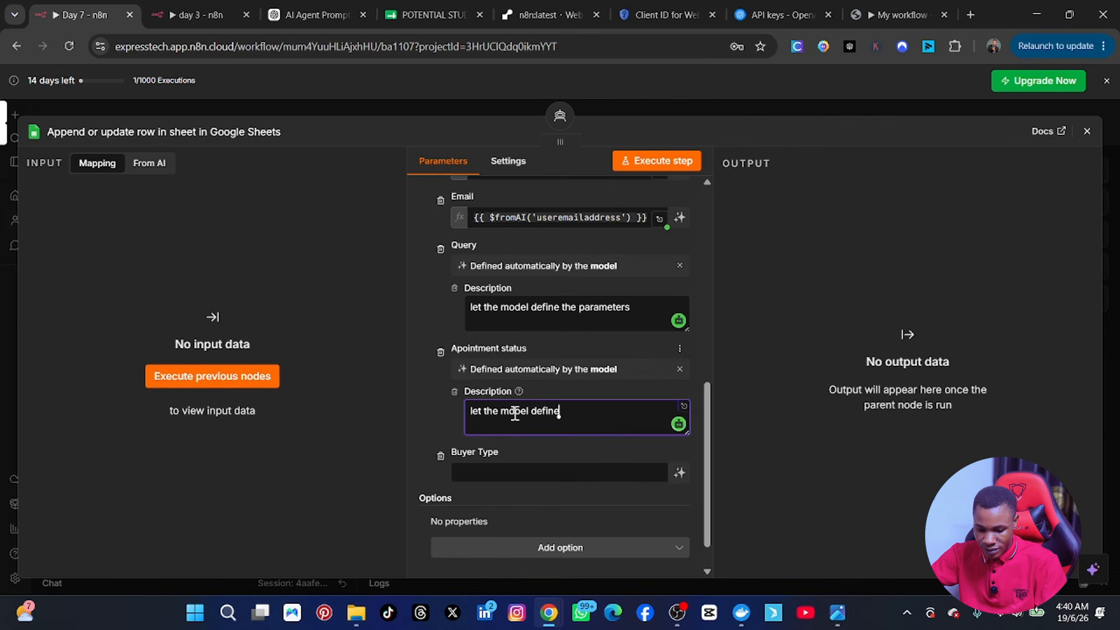
pyautogui.write(' the st')
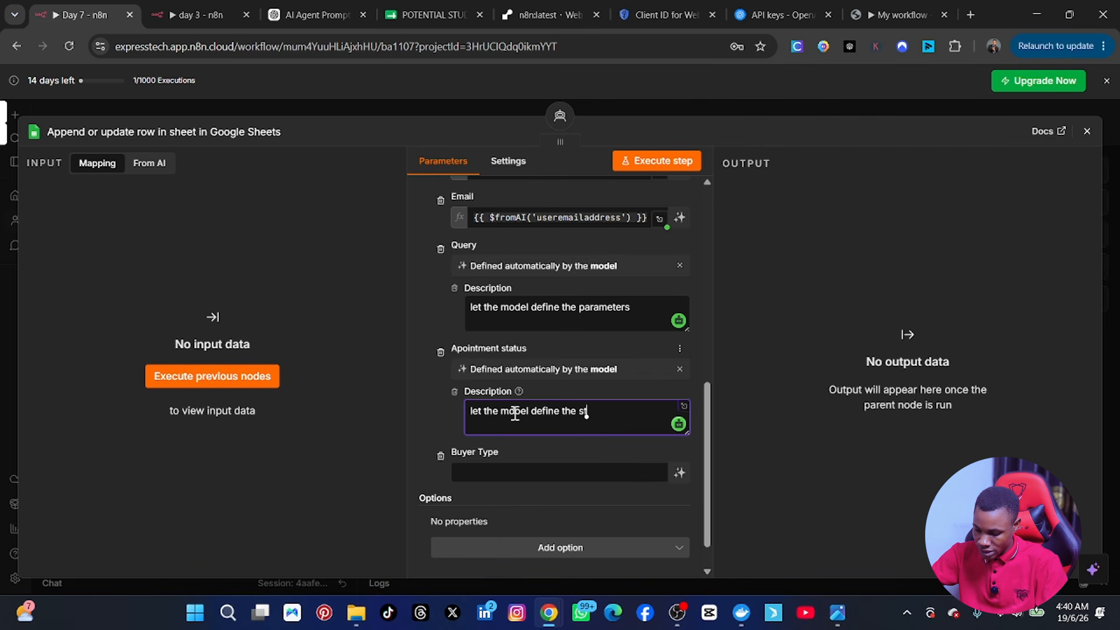
pyautogui.write('dunet')
pyautogui.press('BackSpace')
pyautogui.press('BackSpace')
pyautogui.press('BackSpace')
pyautogui.press('BackSpace')
pyautogui.press('BackSpace')
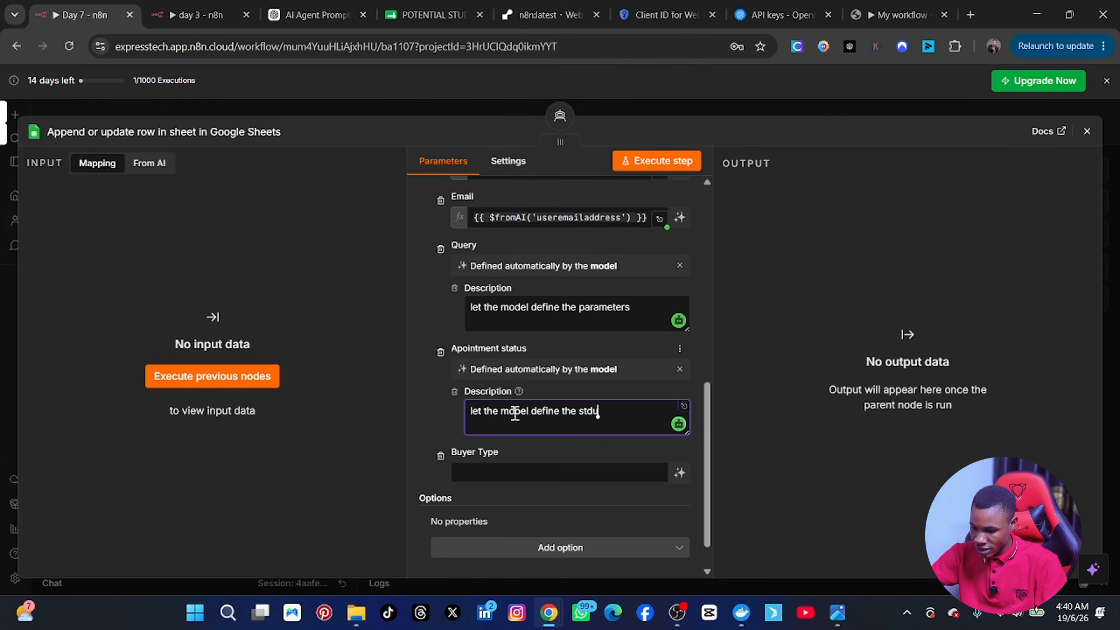
pyautogui.write('udent plan wh')
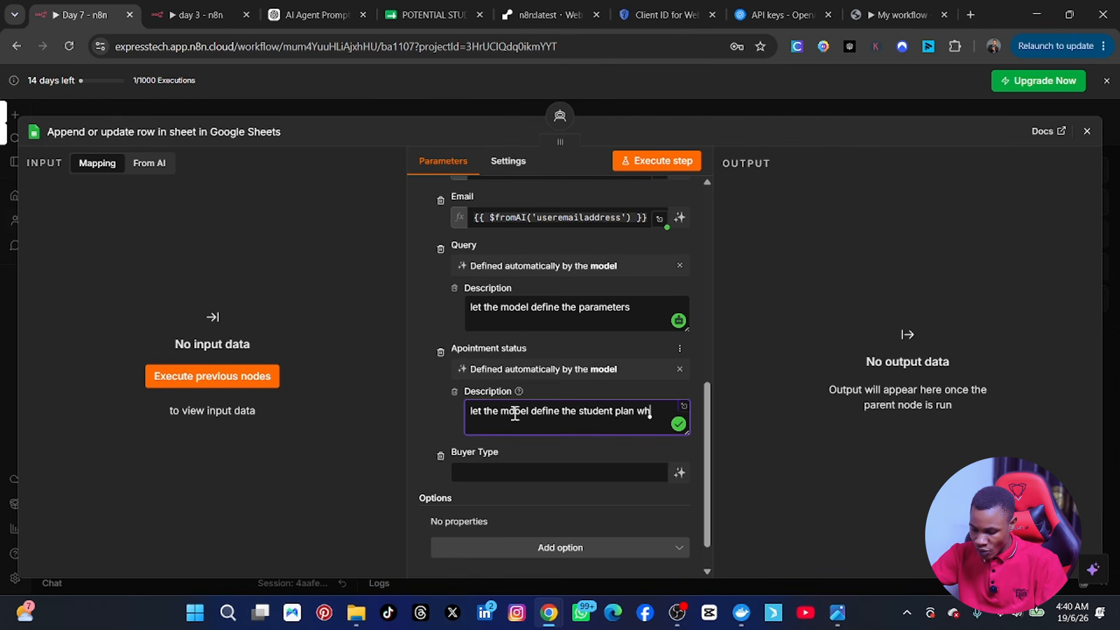
pyautogui.write('ether to c')
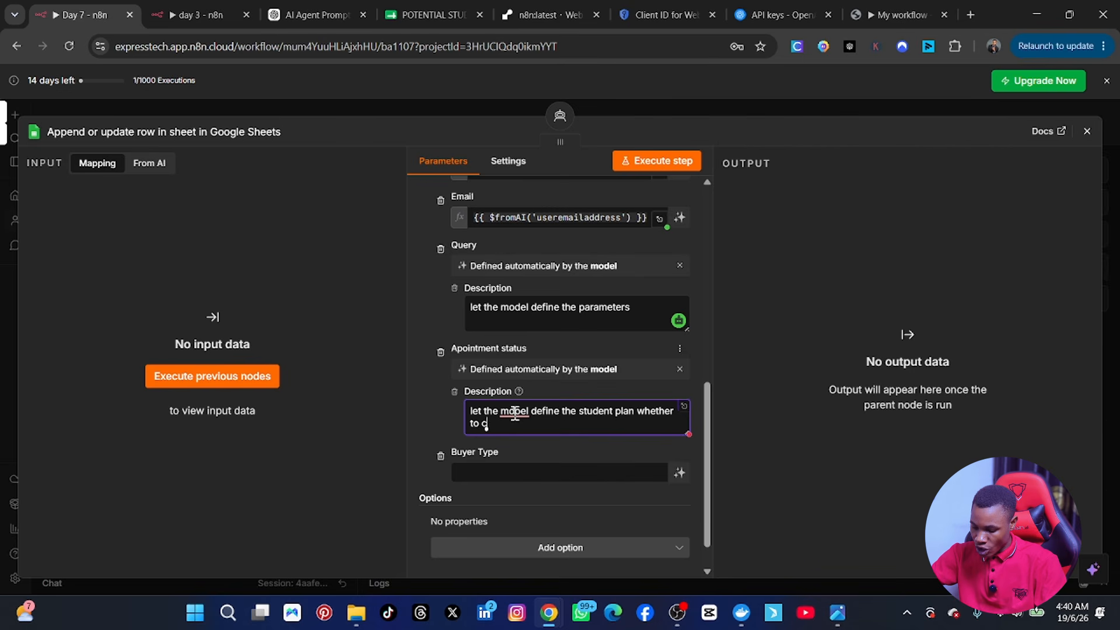
pyautogui.write('ome to the')
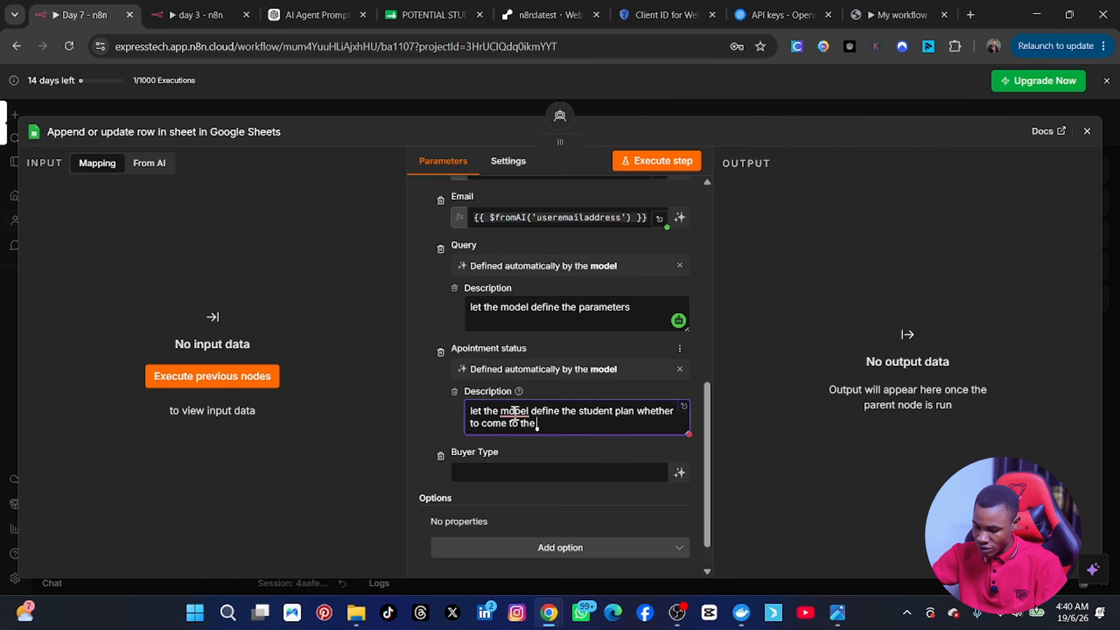
pyautogui.write(' office otr')
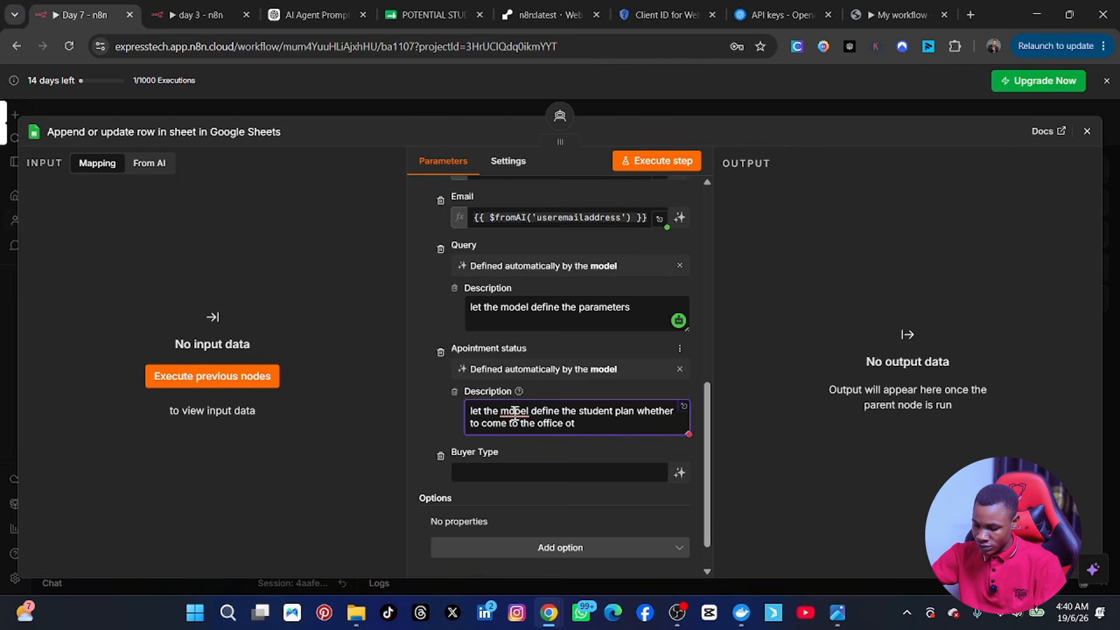
pyautogui.press('BackSpace')
pyautogui.press('BackSpace')
pyautogui.write('r')
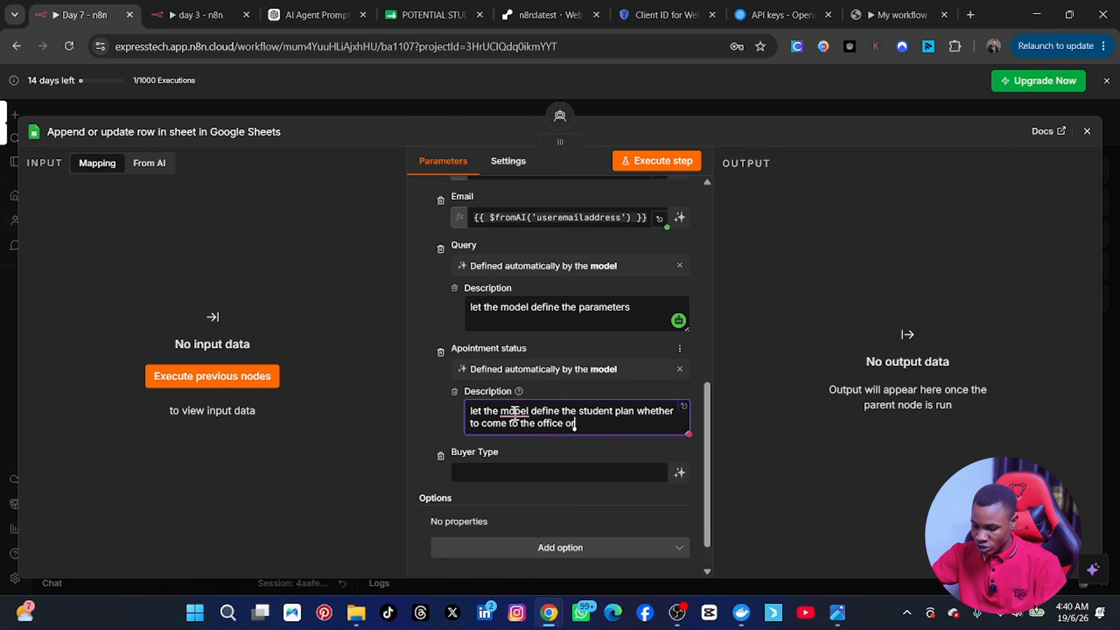
pyautogui.write(' to sch')
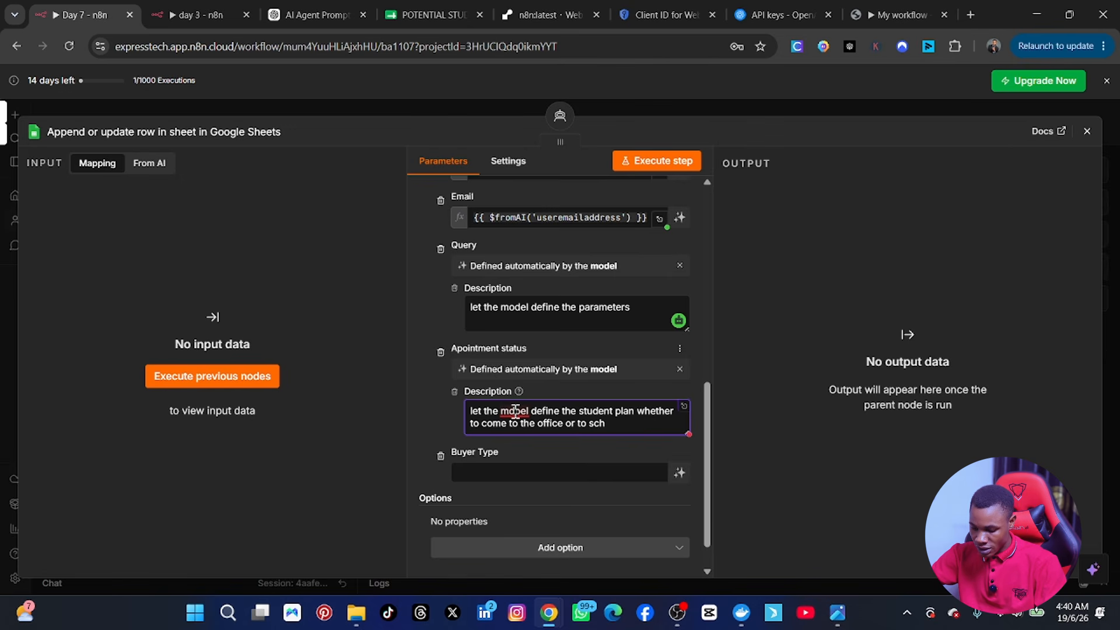
pyautogui.write('edule meet')
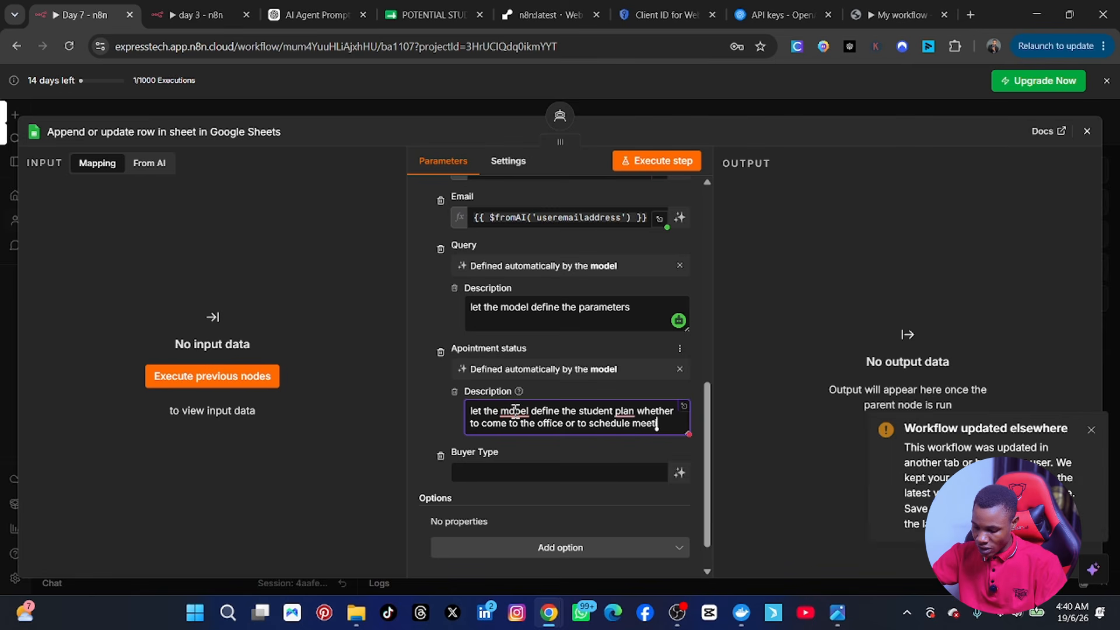
pyautogui.write('ing onl')
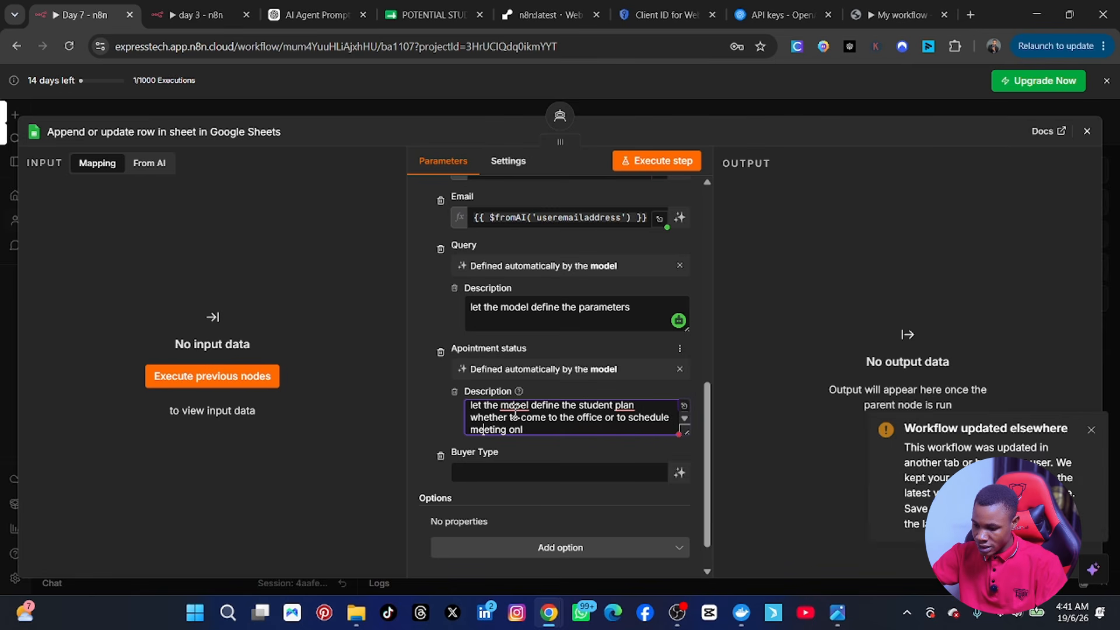
pyautogui.write('ine')
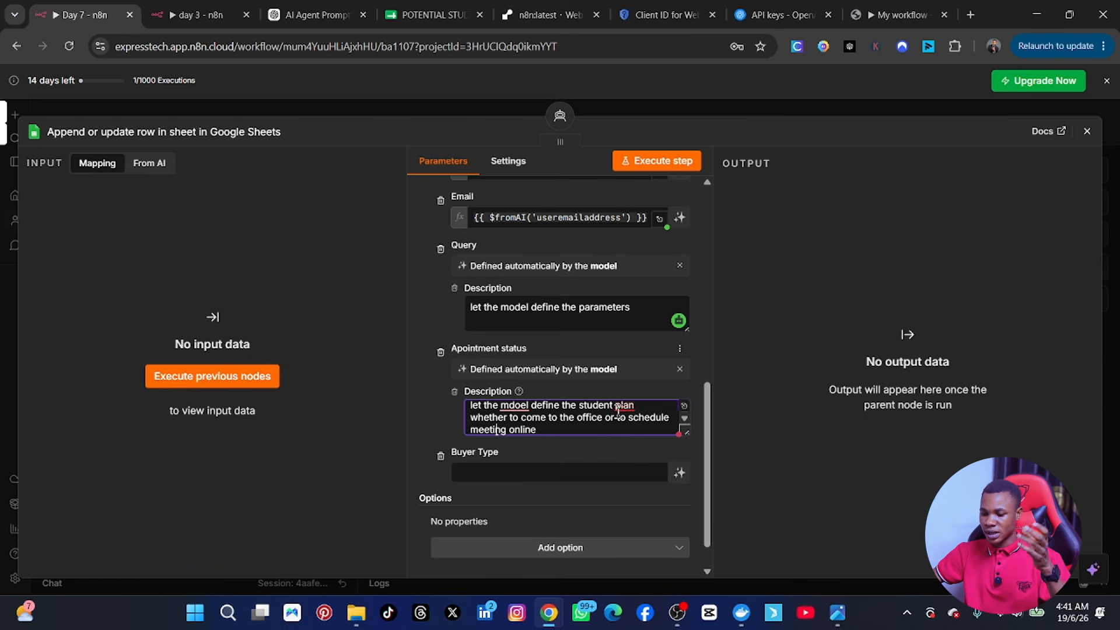
# Step: Make Buyer Type model-defined: 'let the model analyse their purpose and clasify them into serious and unserious buyers'
pyautogui.click(429, 407)
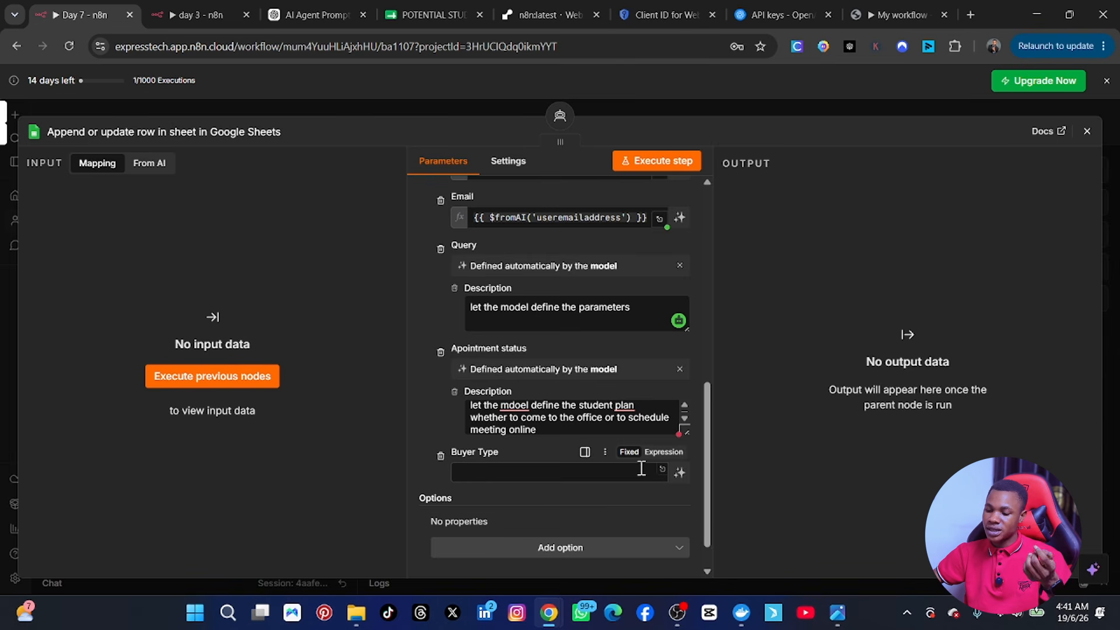
pyautogui.click(682, 476)
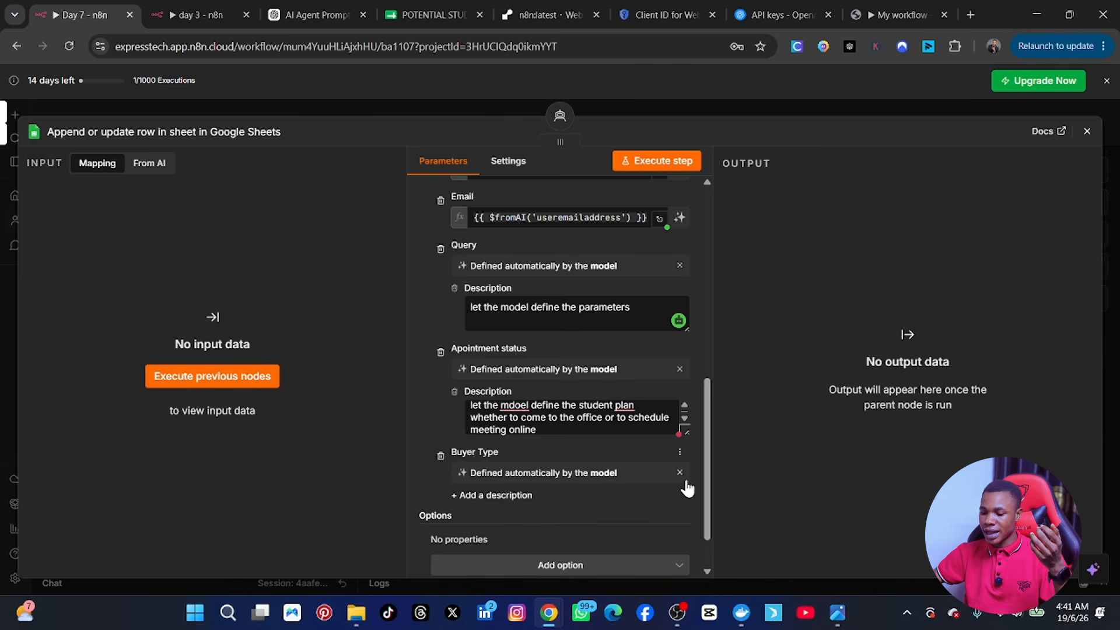
pyautogui.click(508, 496)
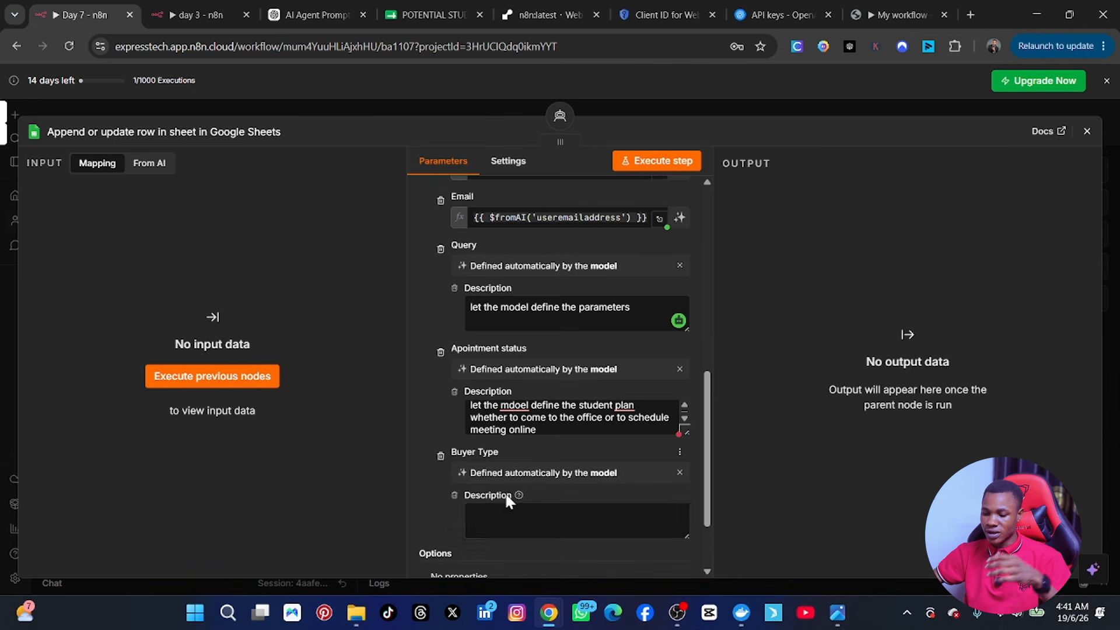
pyautogui.click(510, 509)
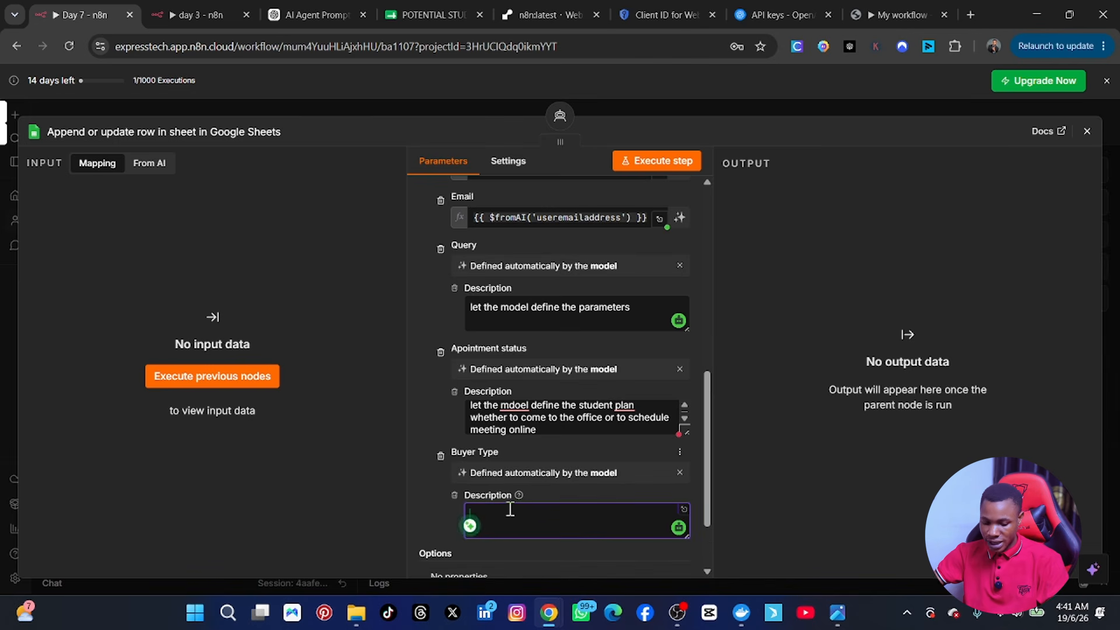
pyautogui.write('ama')
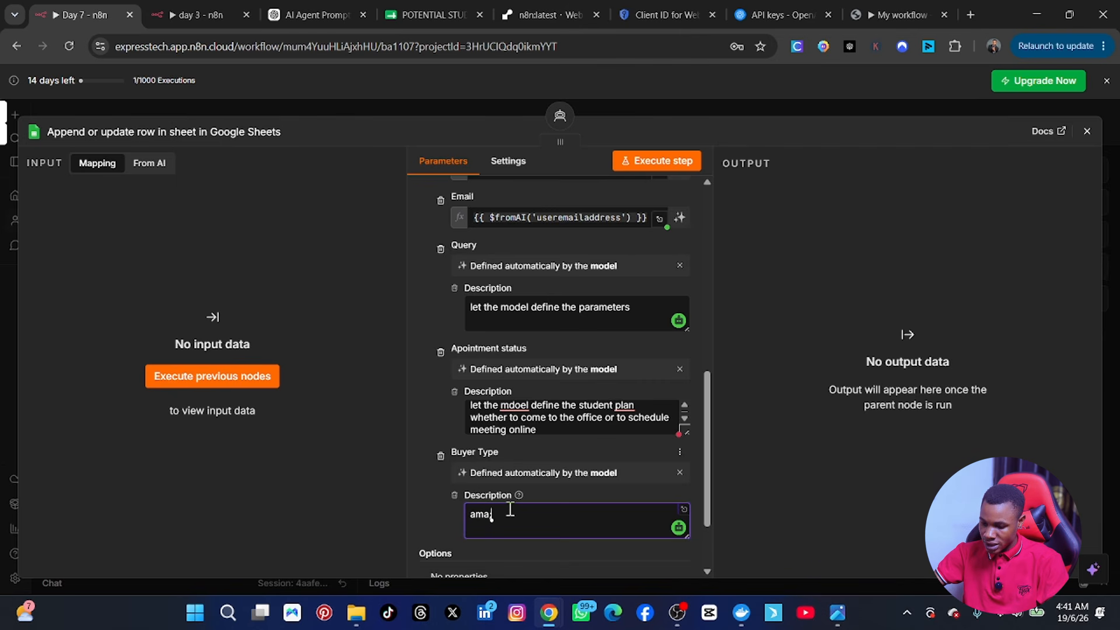
pyautogui.write(';')
pyautogui.press('BackSpace')
pyautogui.press('BackSpace')
pyautogui.press('BackSpace')
pyautogui.press('BackSpace')
pyautogui.write('le')
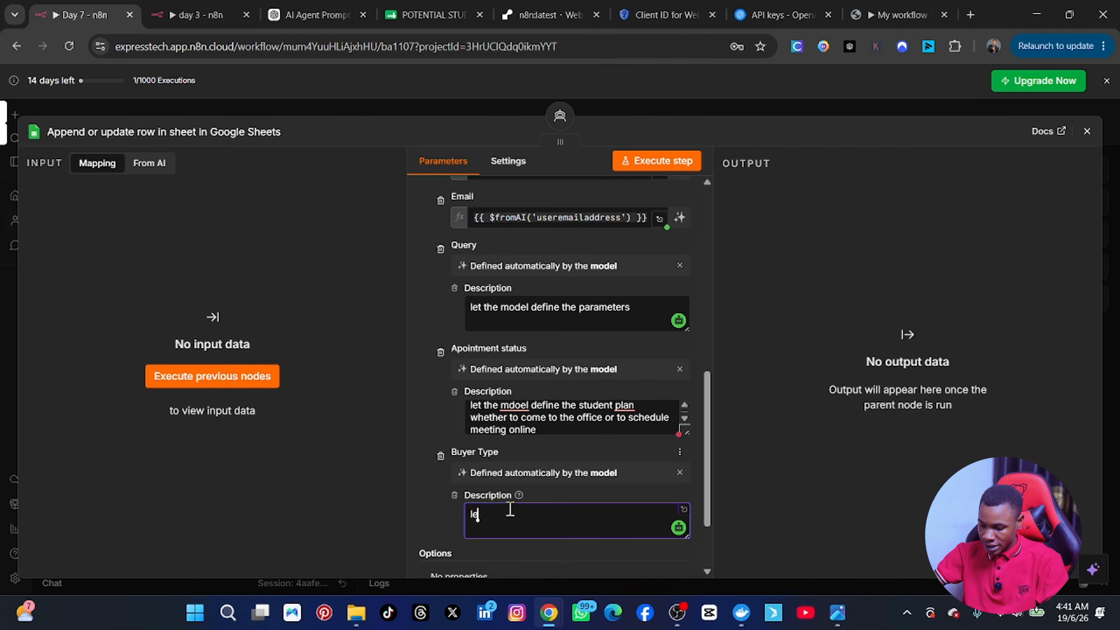
pyautogui.write('t the model')
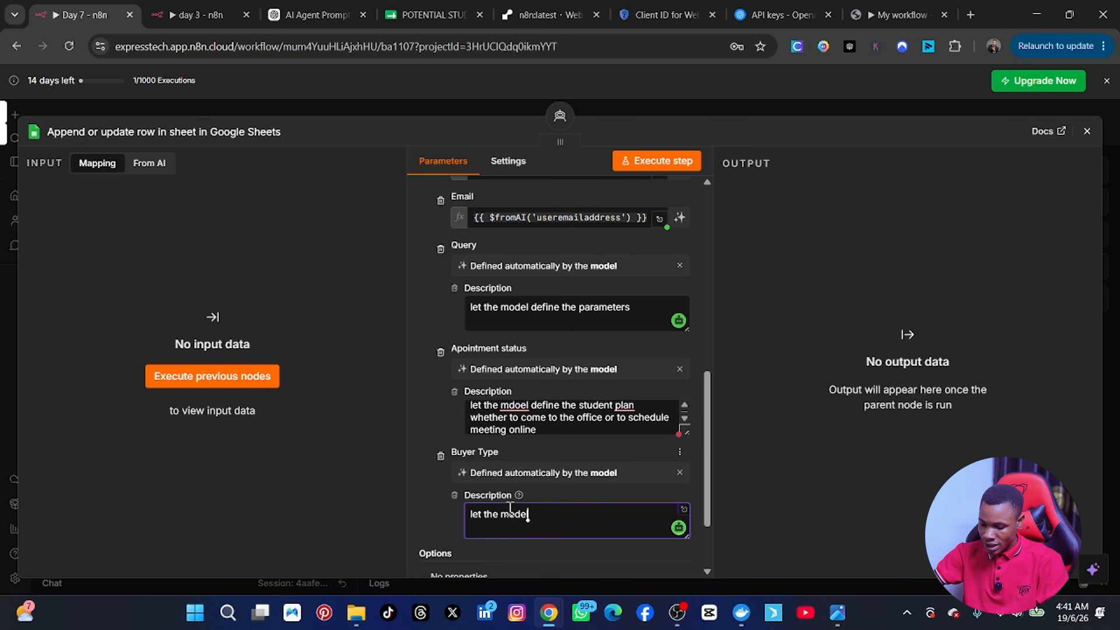
pyautogui.write(' analyse the p')
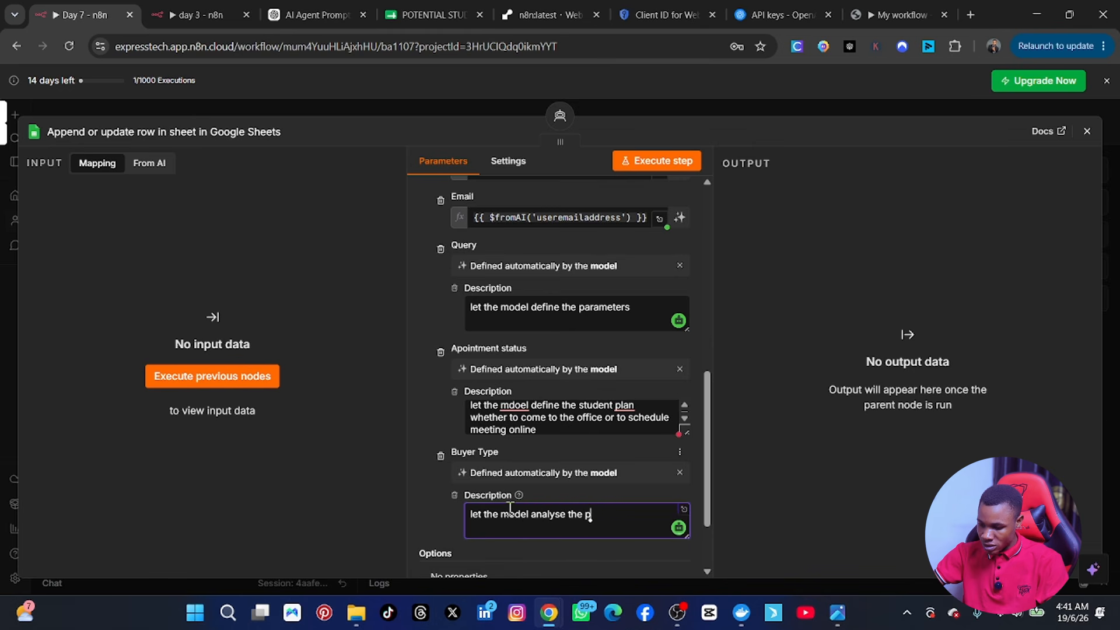
pyautogui.press('BackSpace')
pyautogui.write('ir')
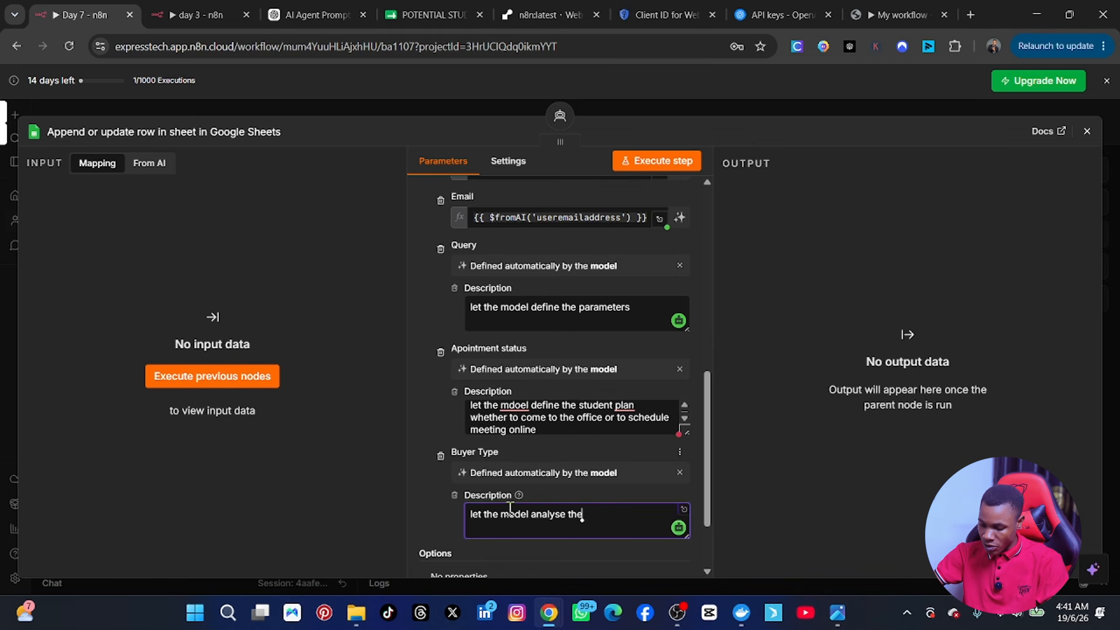
pyautogui.write(' purpose')
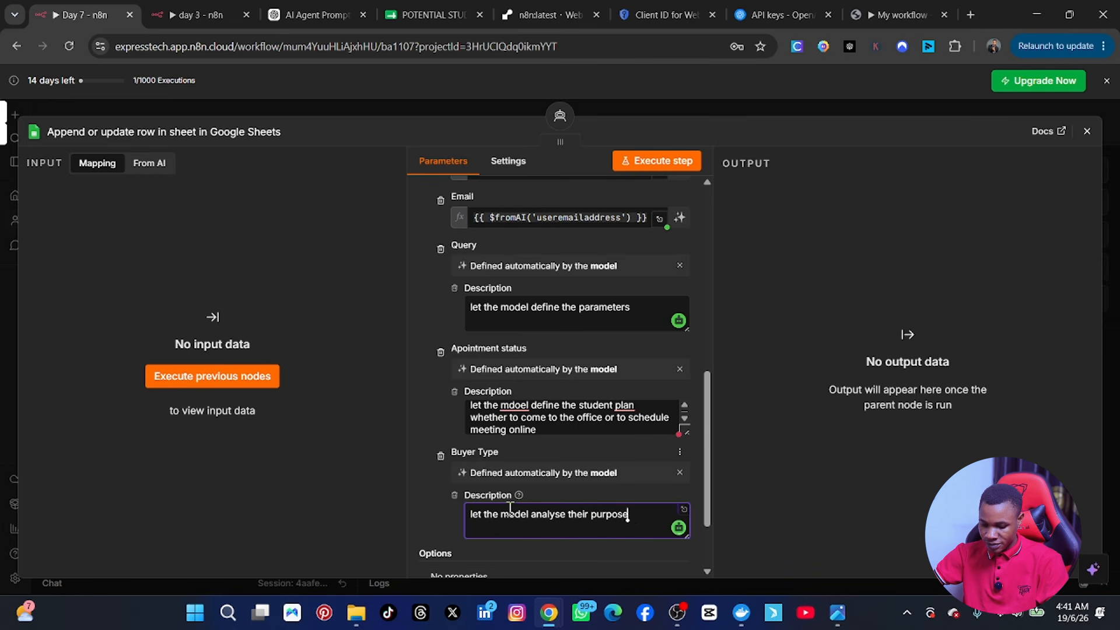
pyautogui.write(' and clas')
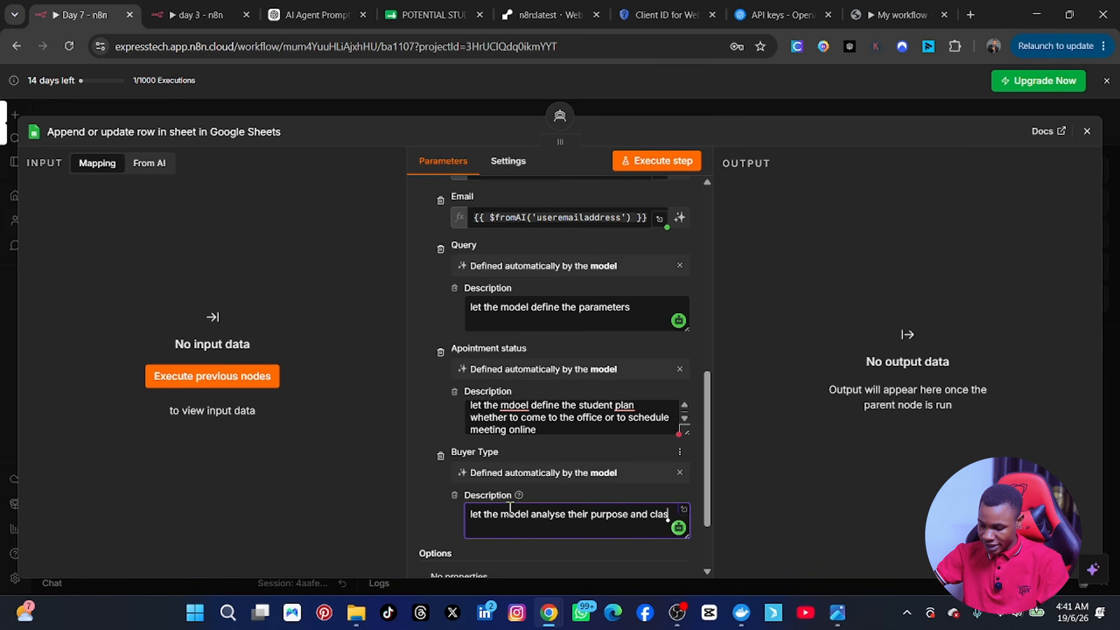
pyautogui.write('ify')
pyautogui.write(' th')
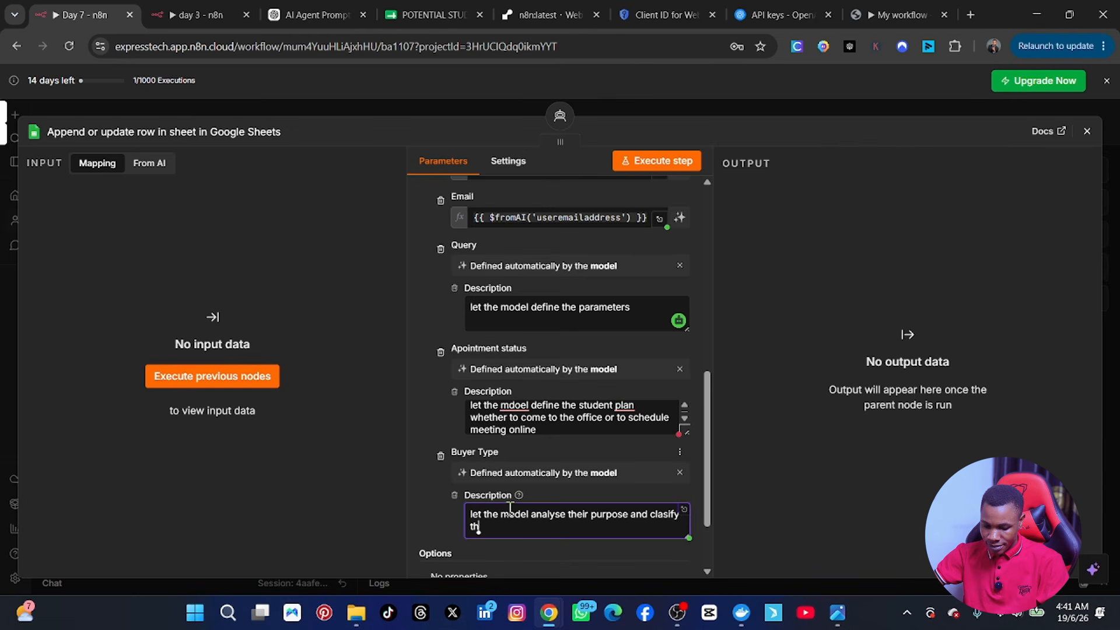
pyautogui.write('em into seru')
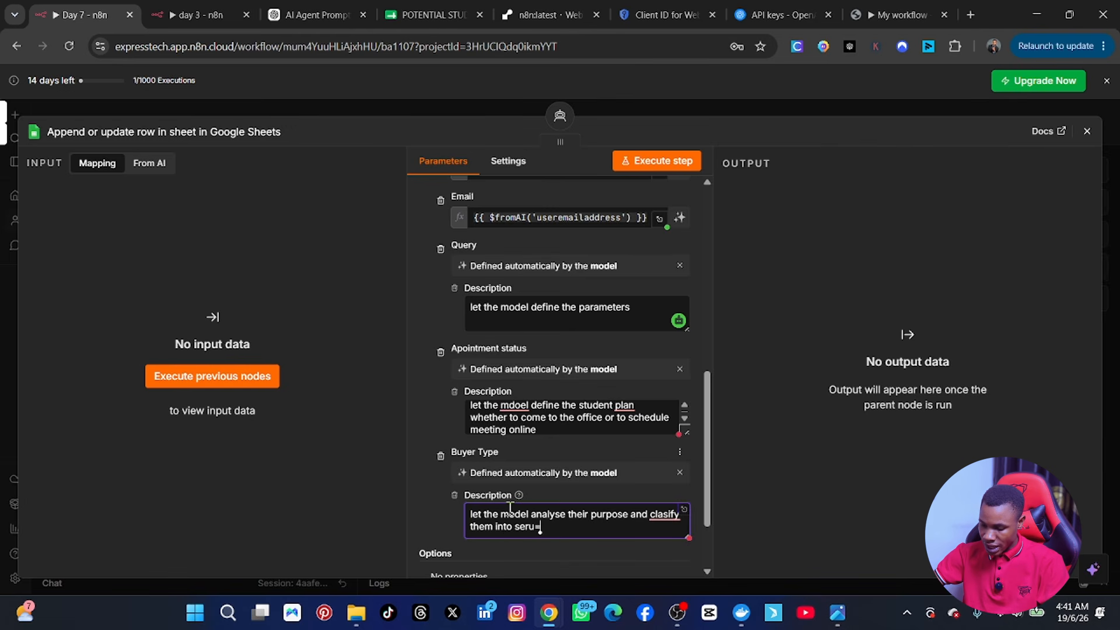
pyautogui.press('BackSpace')
pyautogui.write('ious')
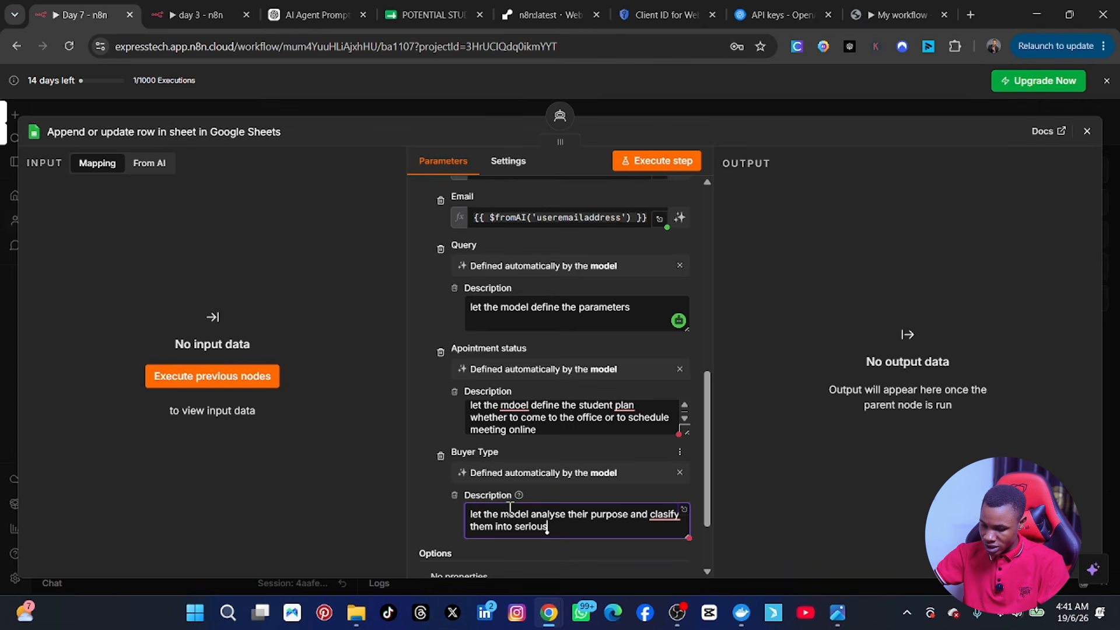
pyautogui.write(' and unserou')
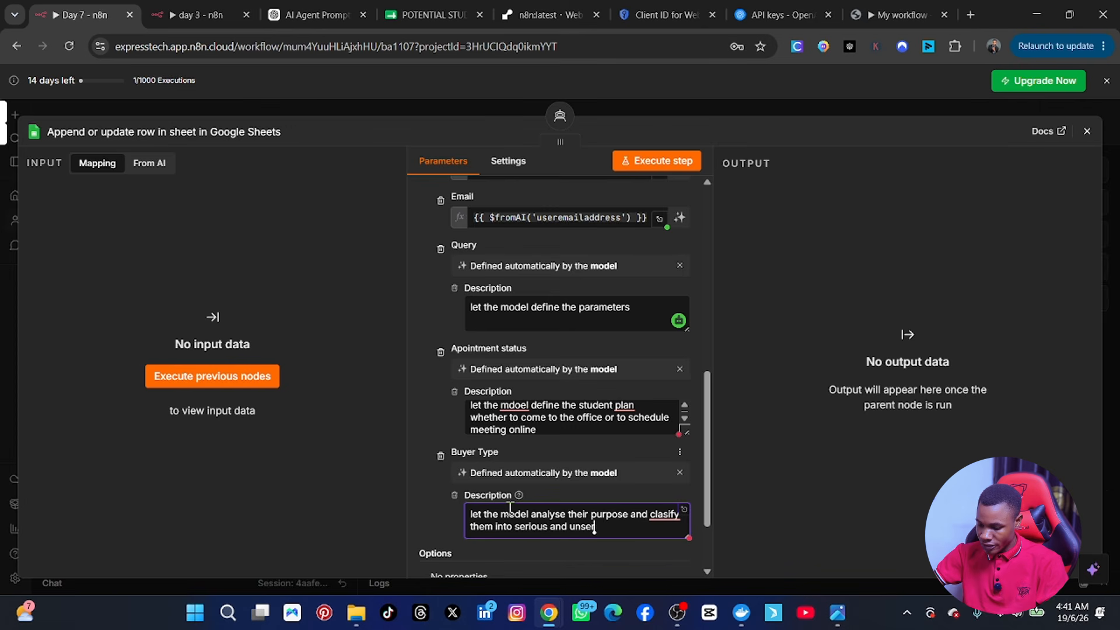
pyautogui.press('BackSpace')
pyautogui.press('BackSpace')
pyautogui.write('ious buyers')
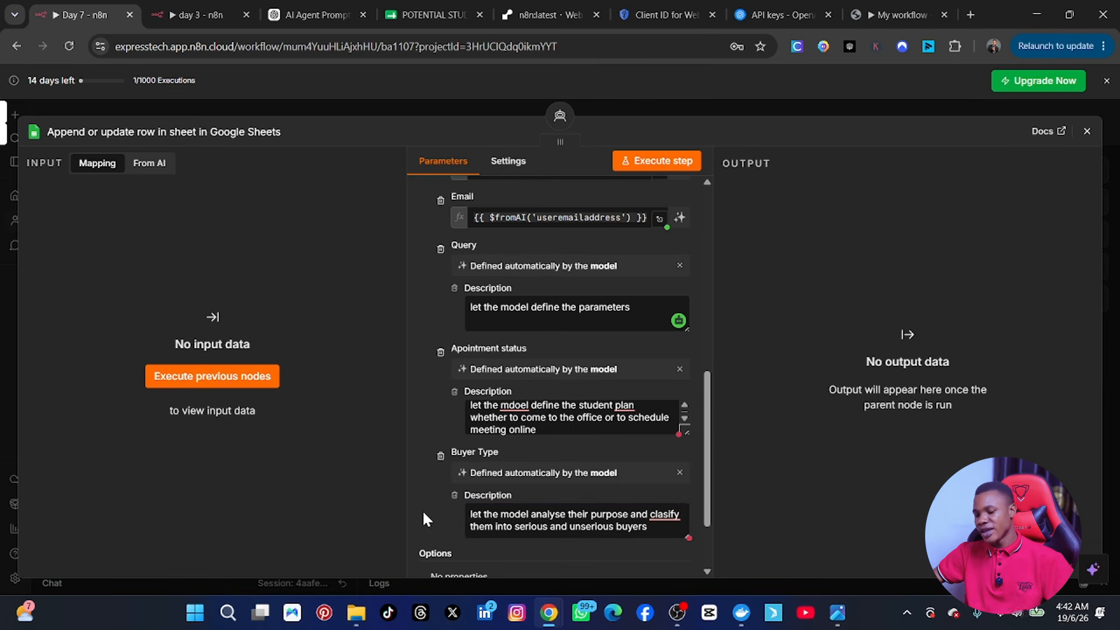
pyautogui.scroll(4, 659, 374)
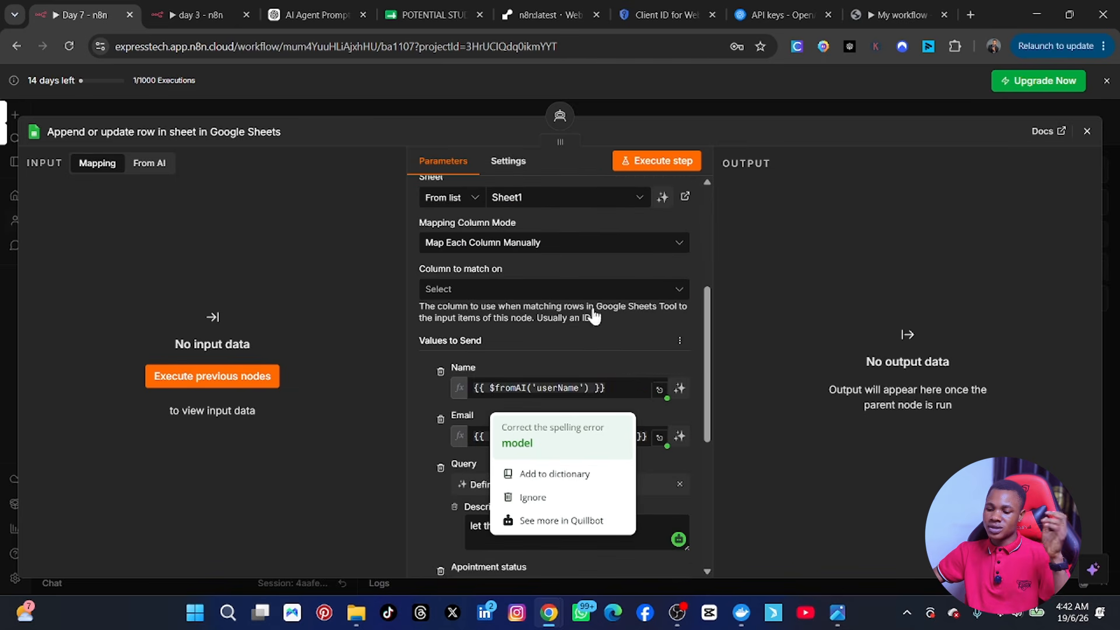
pyautogui.scroll(-2, 429, 409)
pyautogui.scroll(-4, 430, 422)
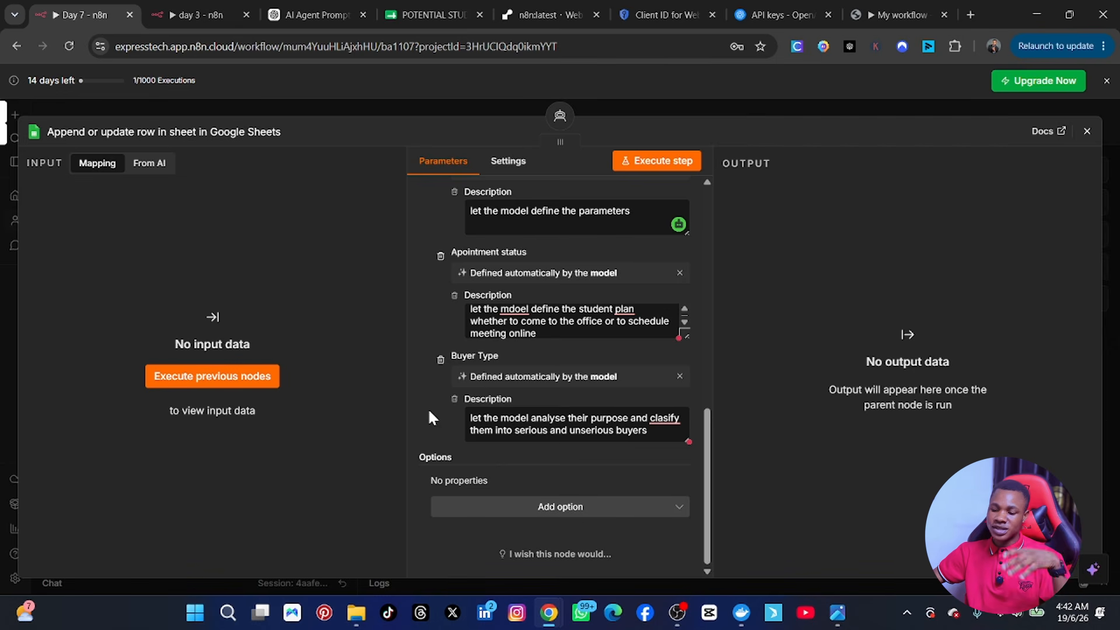
pyautogui.scroll(6, 428, 411)
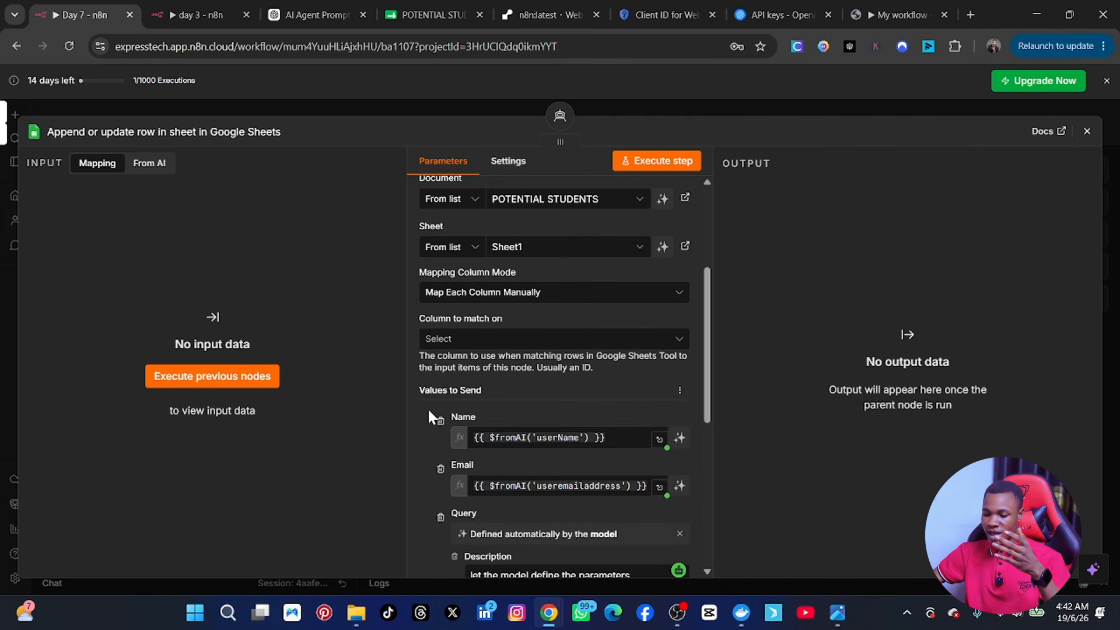
pyautogui.scroll(-3, 418, 449)
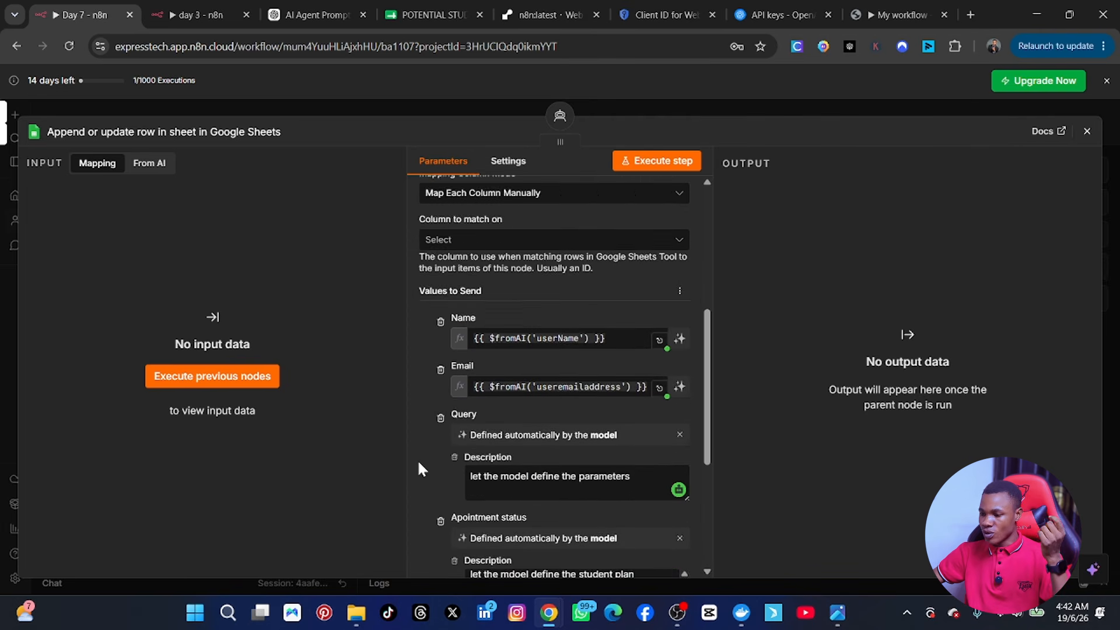
pyautogui.scroll(-4, 419, 465)
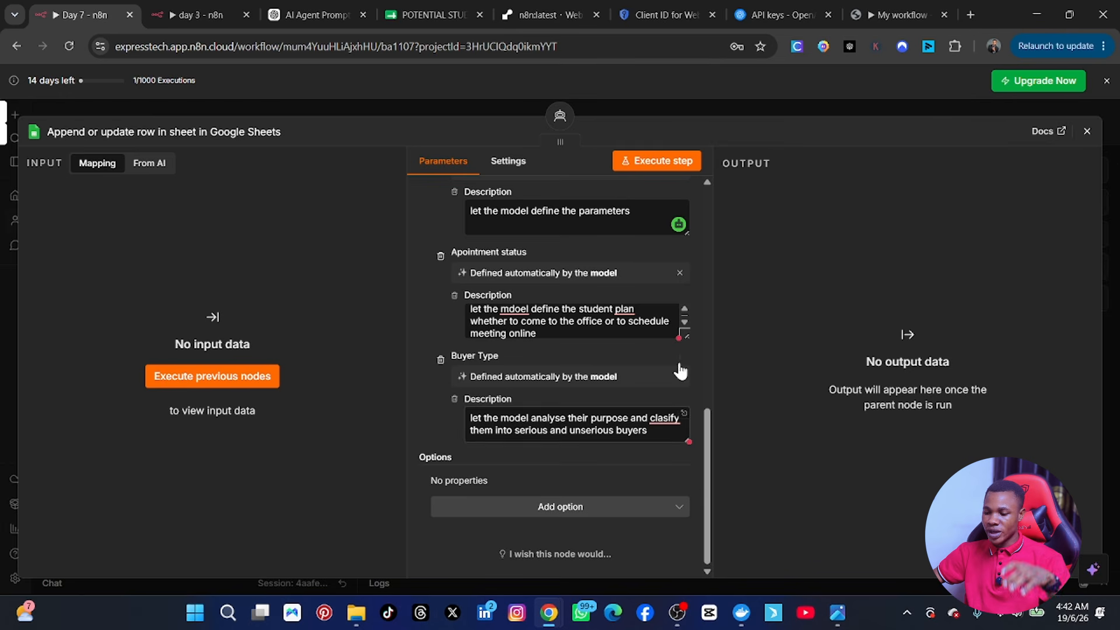
# Step: Close the Google Sheets node panel and nudge the Append or update row node up-right
pyautogui.click(1087, 132)
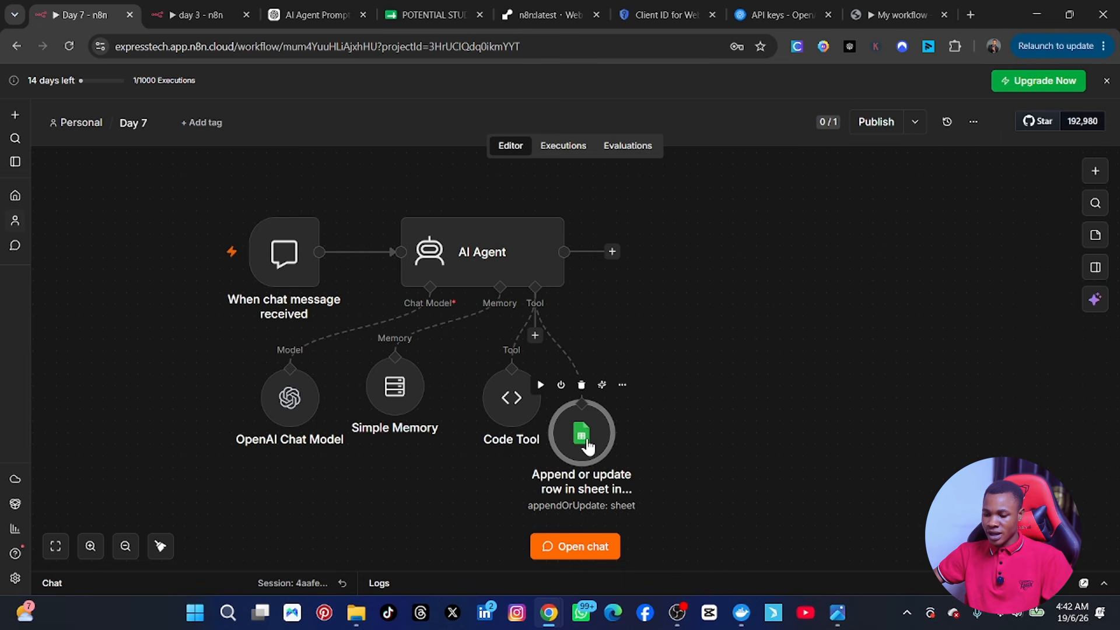
pyautogui.moveTo(592, 436); pyautogui.dragTo(615, 401)
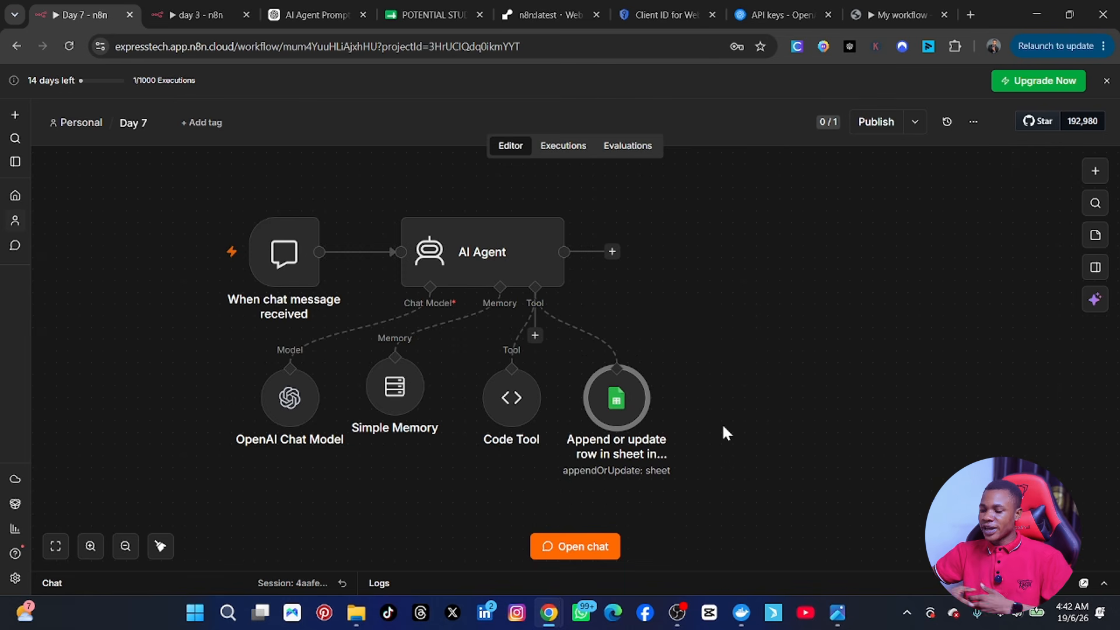
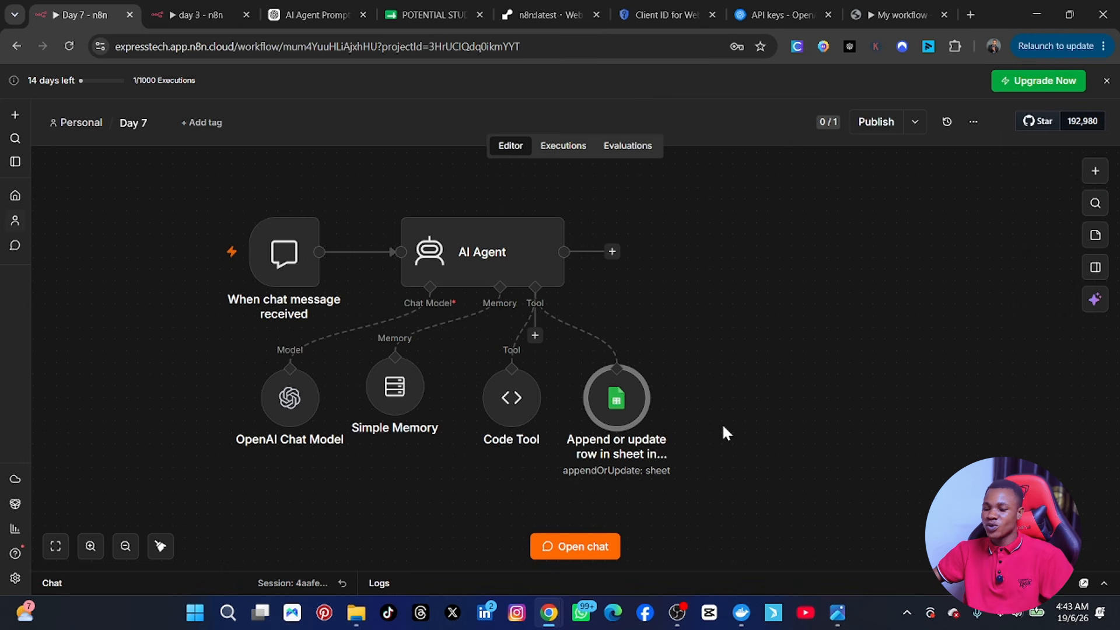
# Step: Add a Google Calendar Tool to the AI Agent's Tool connector, found by searching 'cale'
pyautogui.click(535, 336)
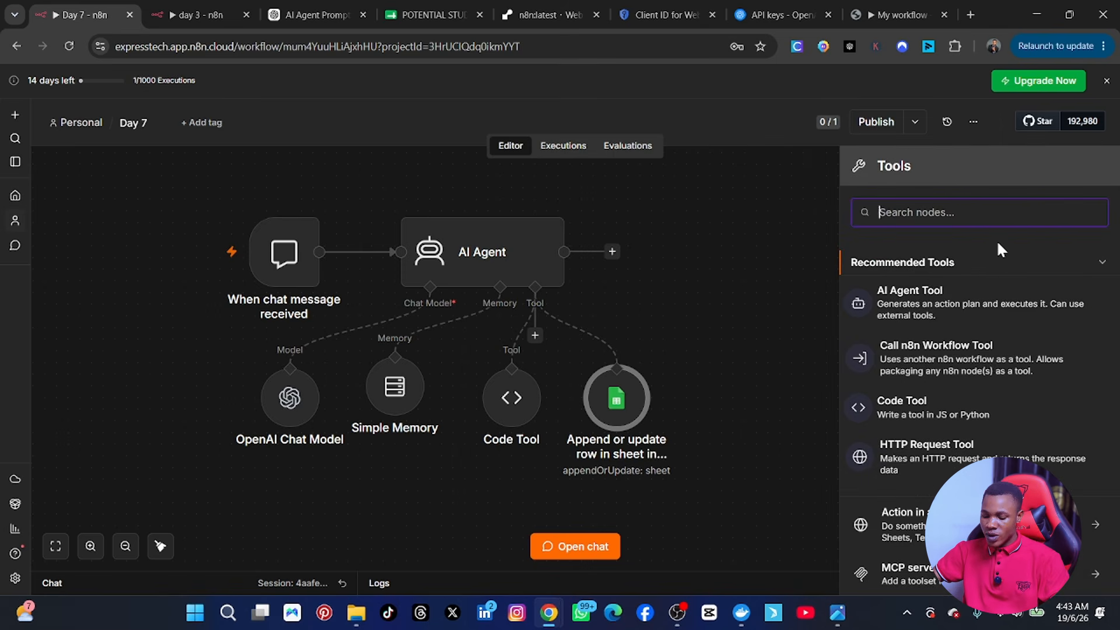
pyautogui.write('cale')
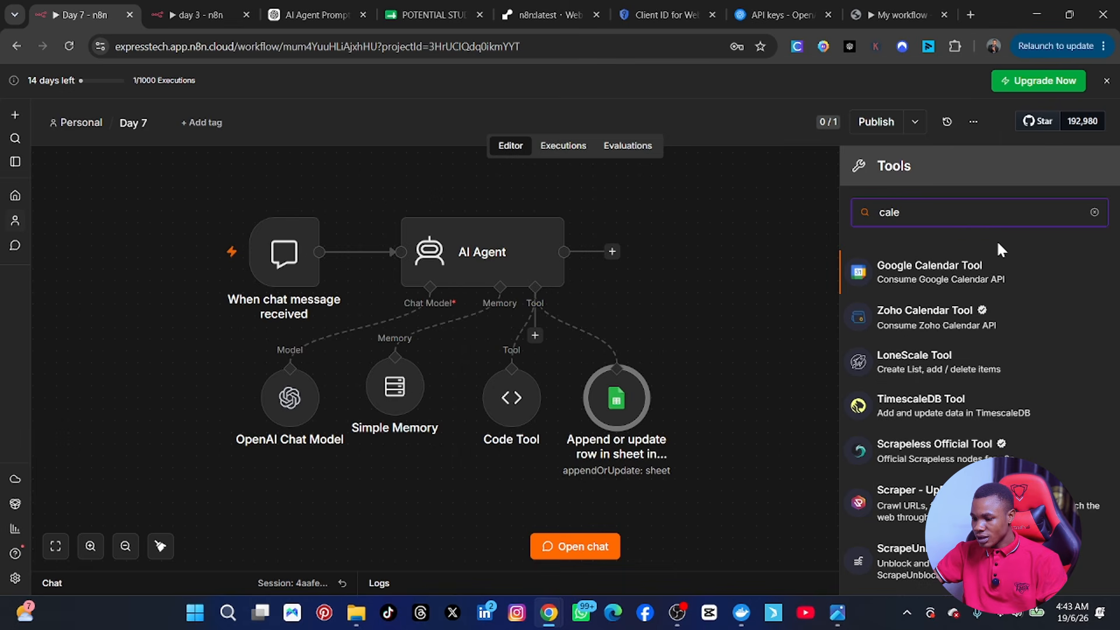
pyautogui.click(919, 280)
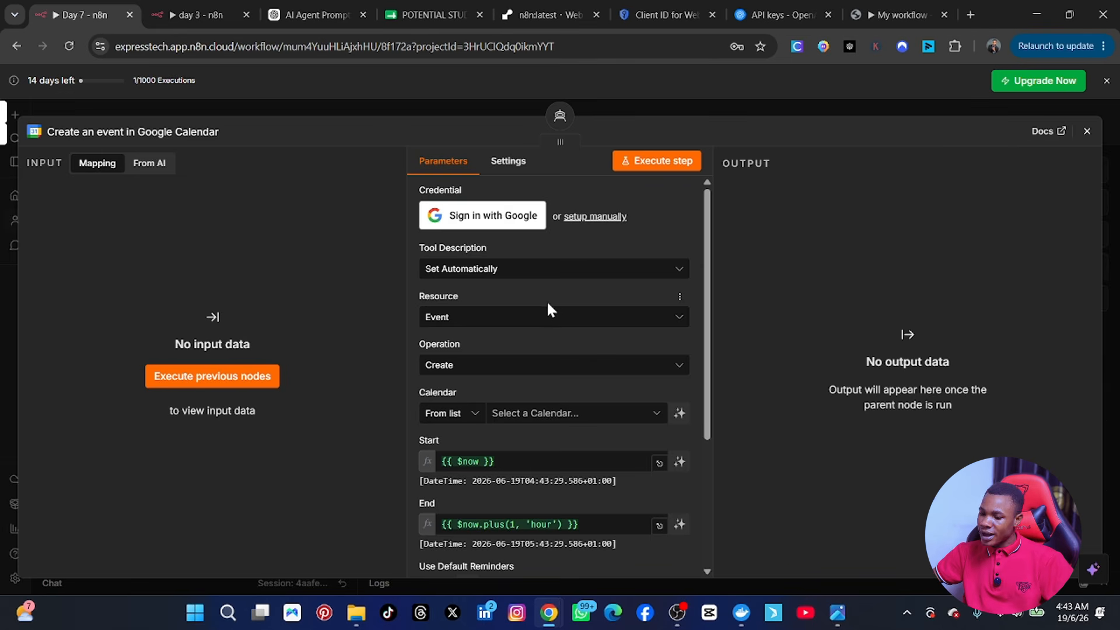
# Step: Sign in with the Google account and grant n8n access to create the Google Calendar OAuth2 credential
pyautogui.click(477, 222)
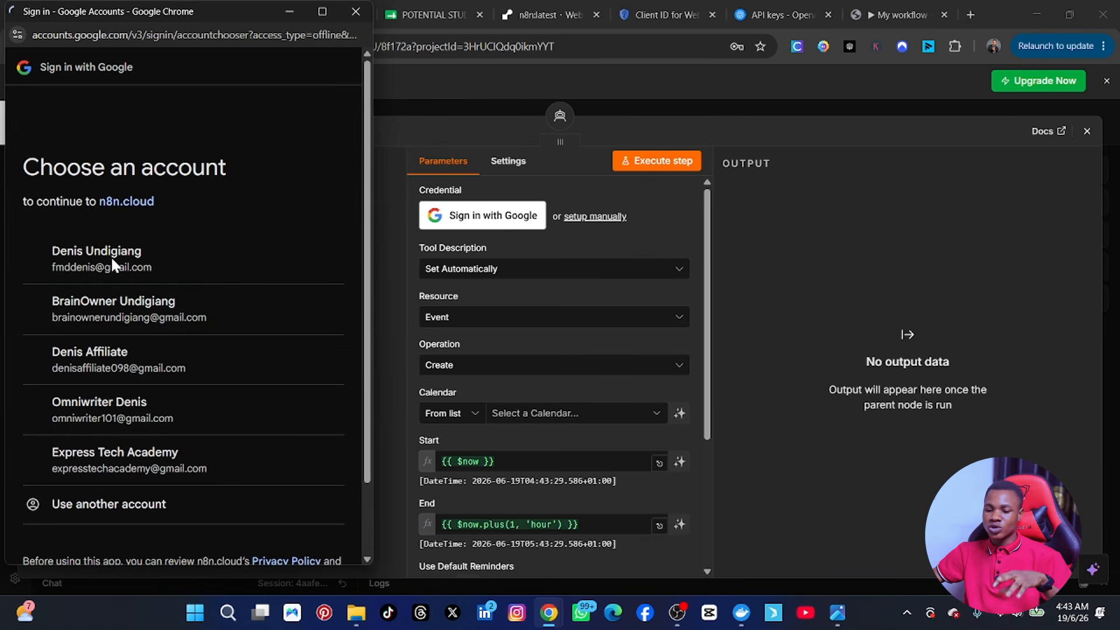
pyautogui.click(171, 270)
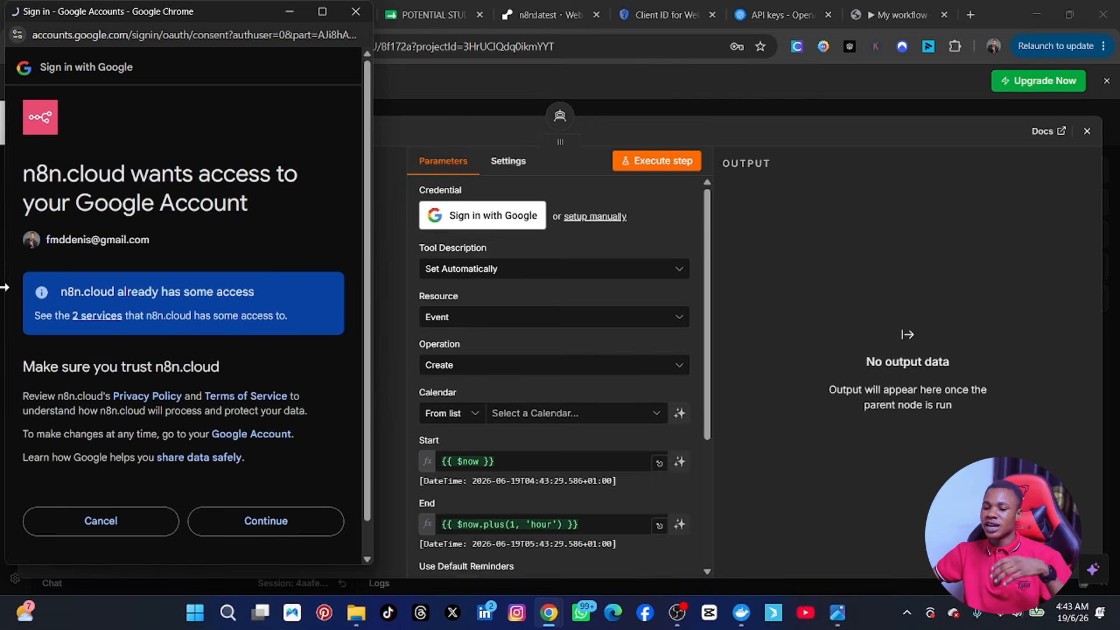
pyautogui.click(257, 530)
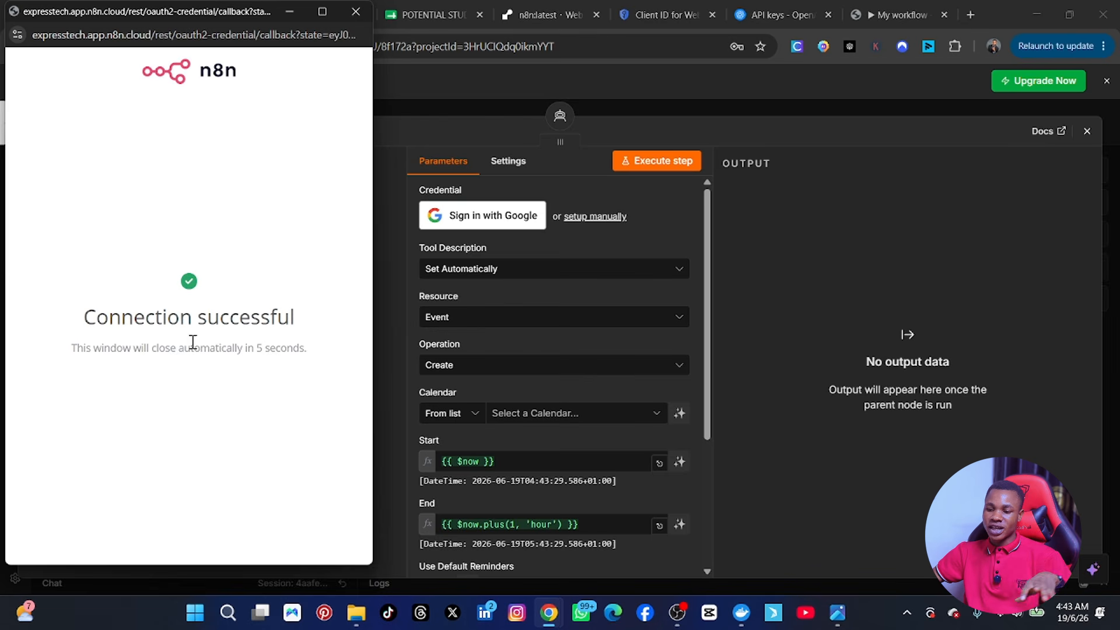
pyautogui.click(343, 13)
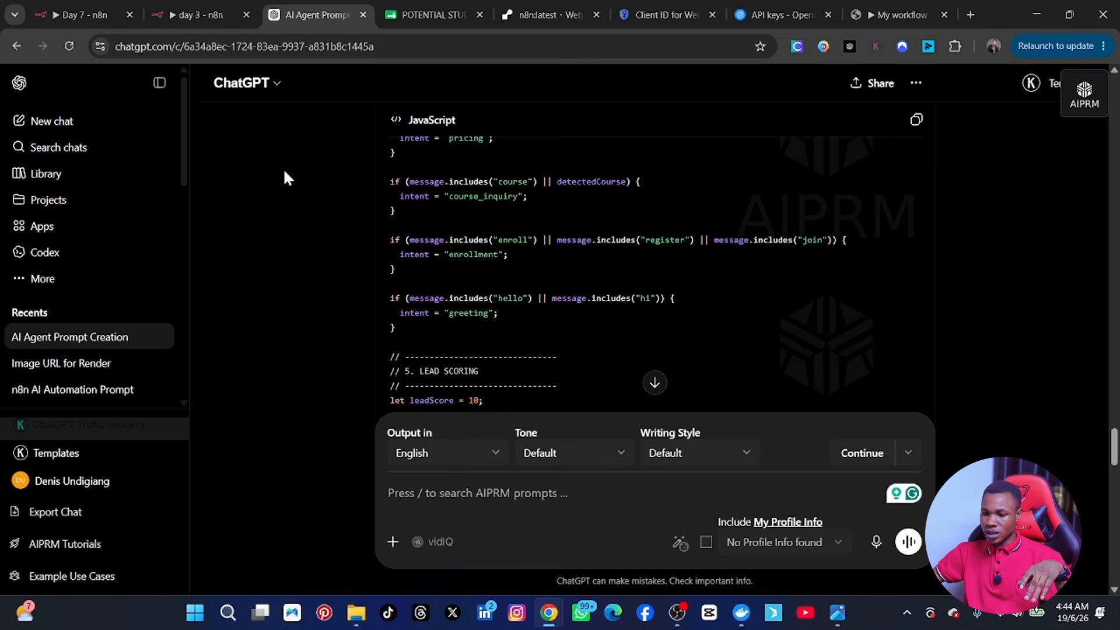
pyautogui.click(92, 16)
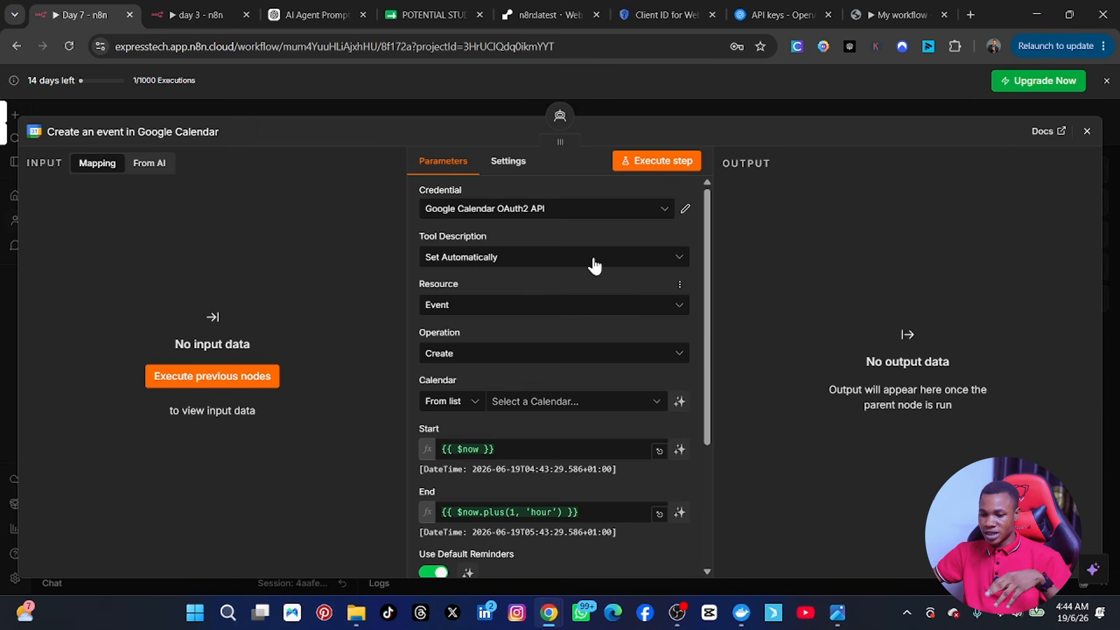
# Step: Keep the connected Google Calendar credential, with Resource set to Event and Operation to Create
pyautogui.click(645, 212)
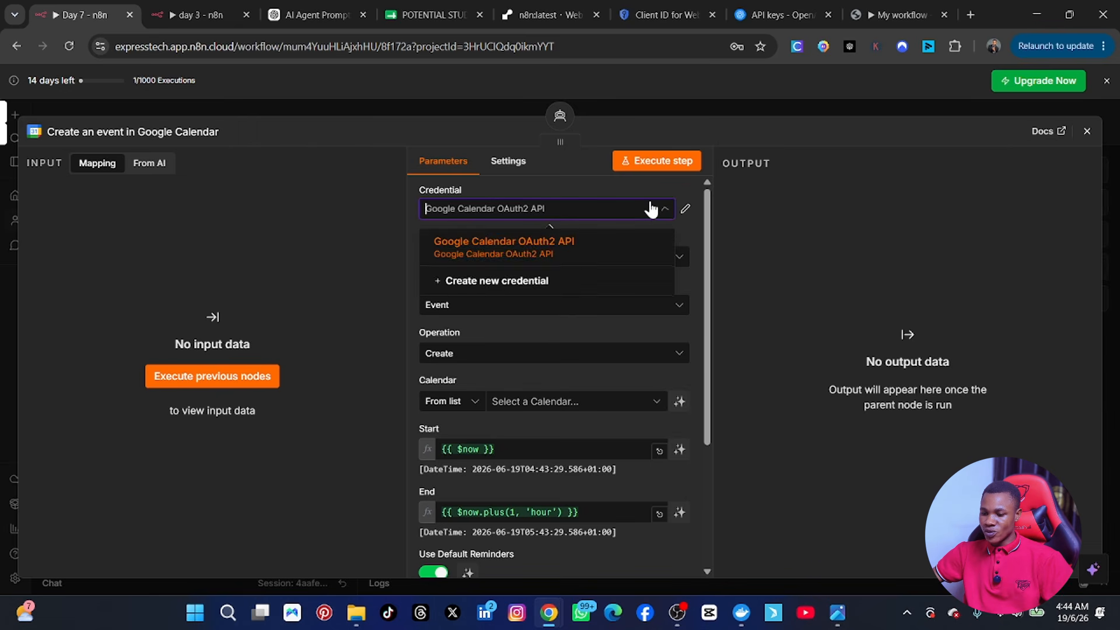
pyautogui.click(607, 208)
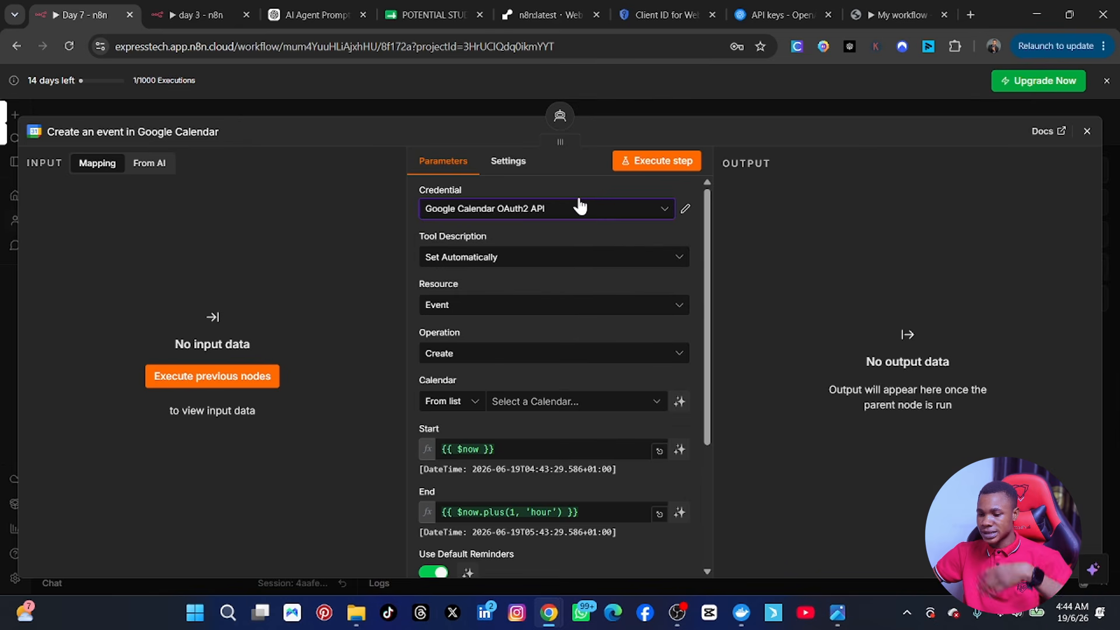
pyautogui.click(516, 259)
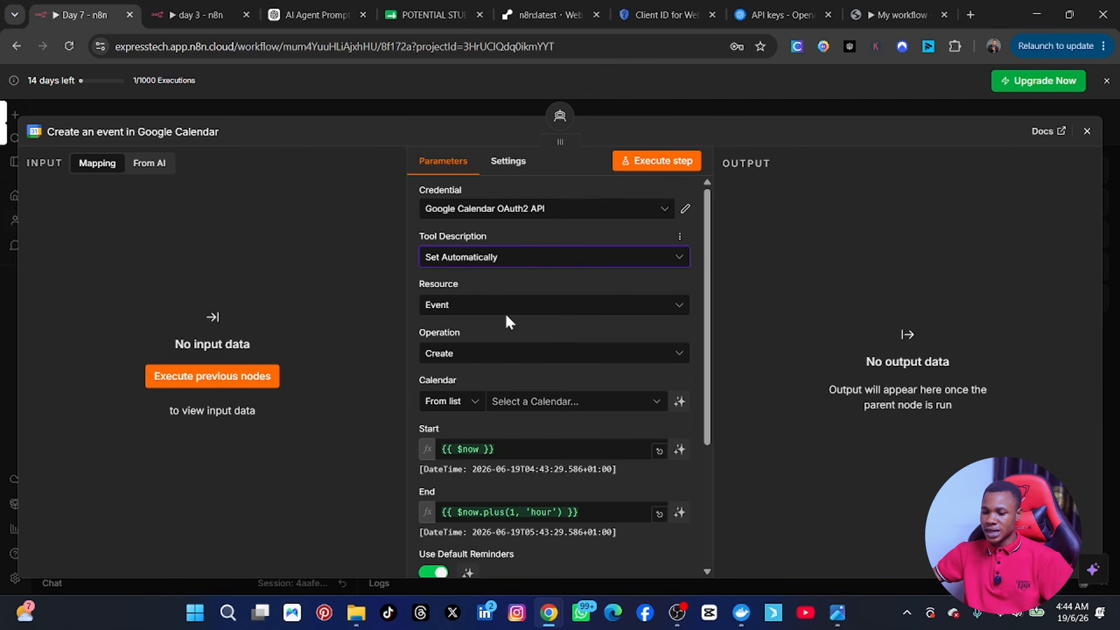
pyautogui.click(505, 309)
pyautogui.click(503, 309)
pyautogui.click(500, 309)
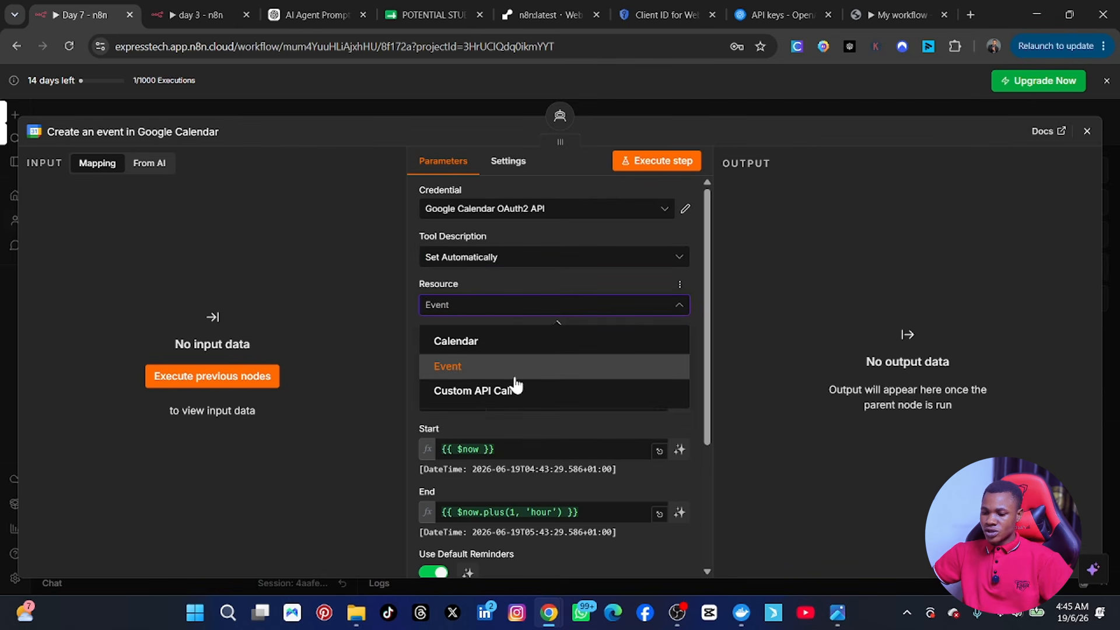
pyautogui.click(455, 376)
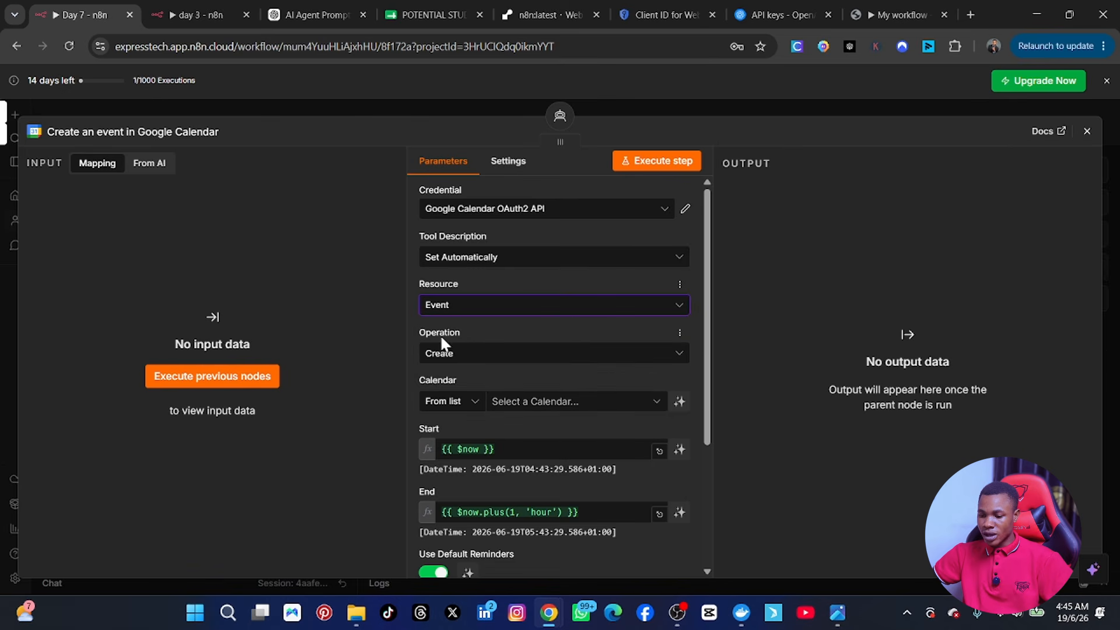
pyautogui.click(510, 360)
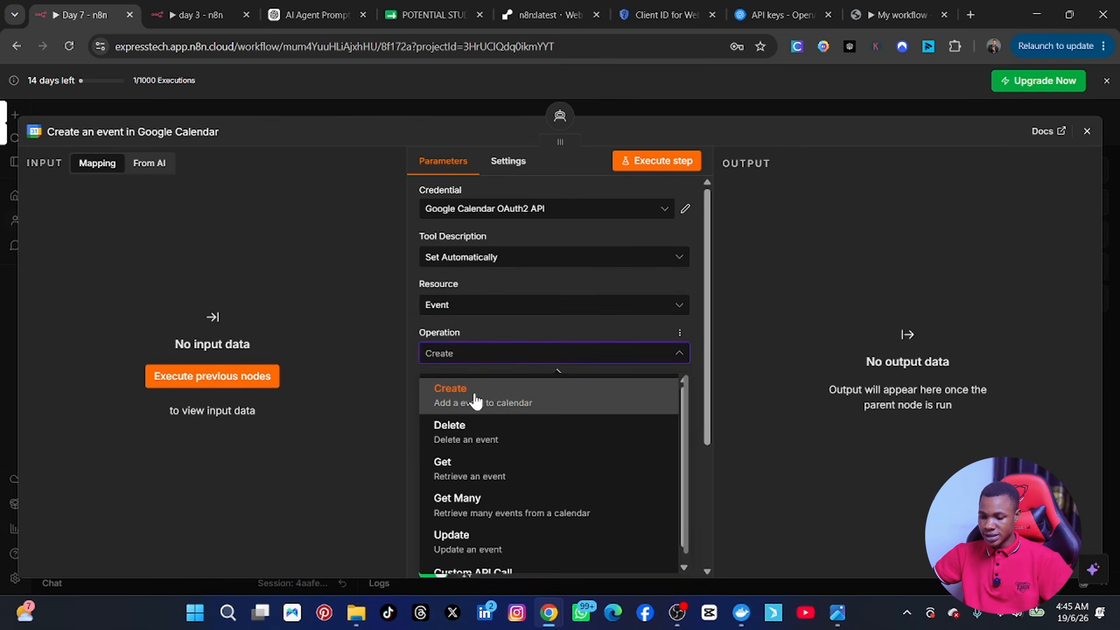
pyautogui.click(514, 334)
# Step: Select the account's main calendar as the Calendar for new events
pyautogui.scroll(-3, 512, 344)
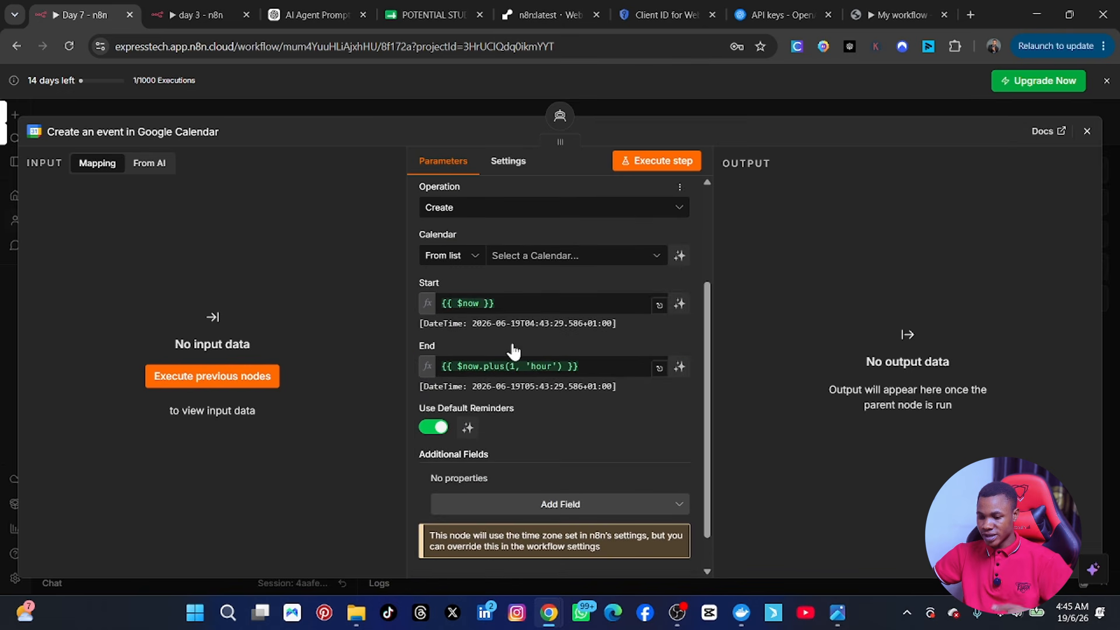
pyautogui.click(511, 256)
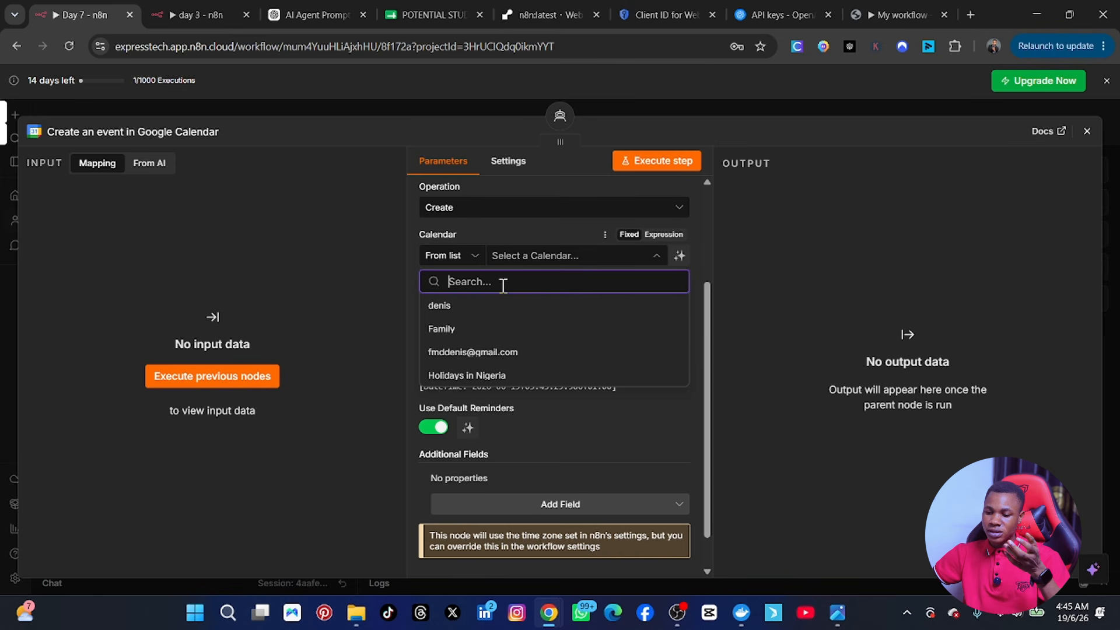
pyautogui.click(486, 353)
pyautogui.scroll(2, 513, 285)
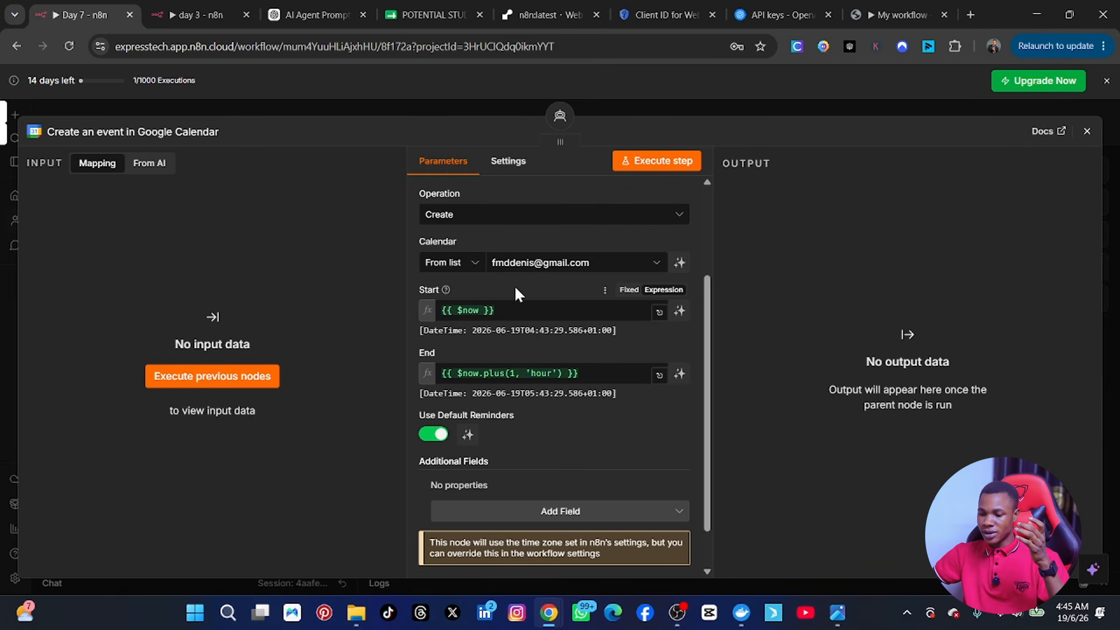
pyautogui.scroll(-3, 503, 295)
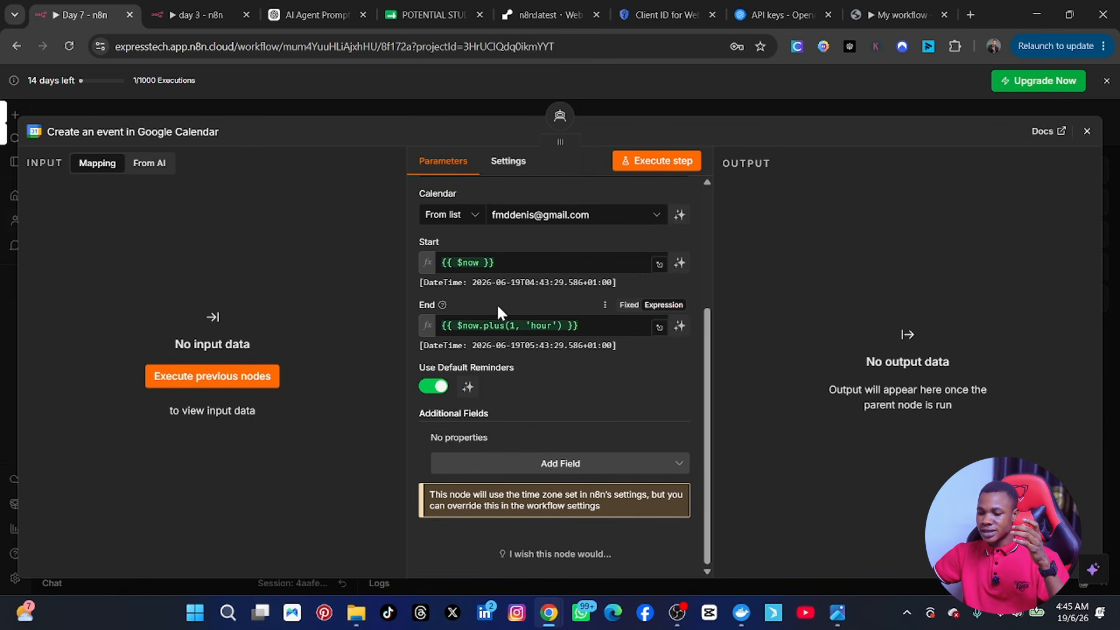
# Step: Clear the existing Start time expression from the calendar event
pyautogui.click(515, 263)
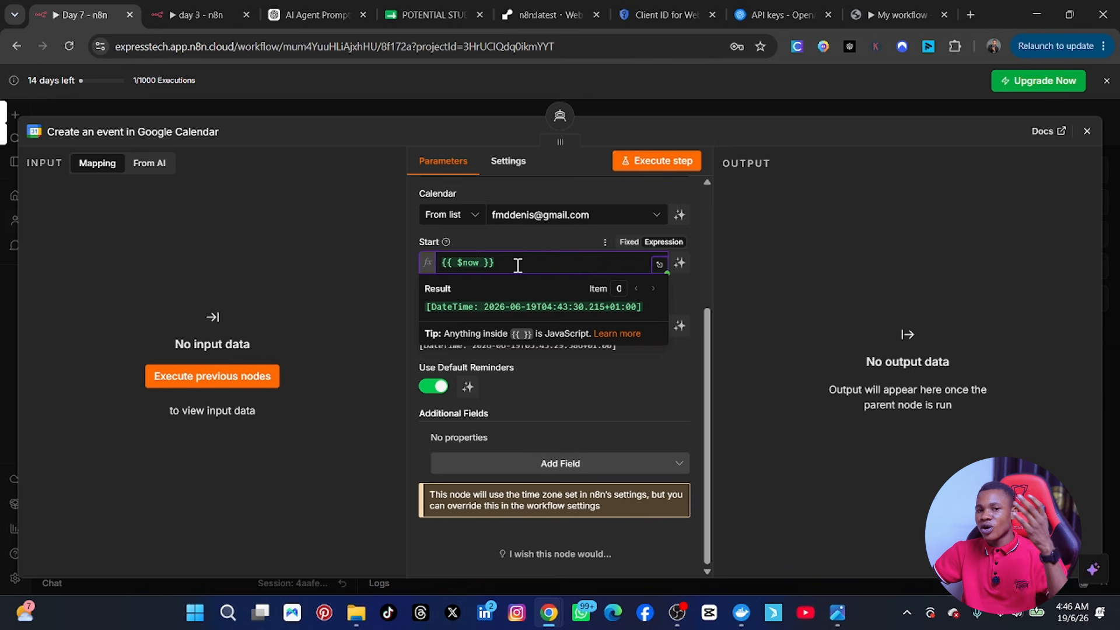
pyautogui.doubleClick(520, 266)
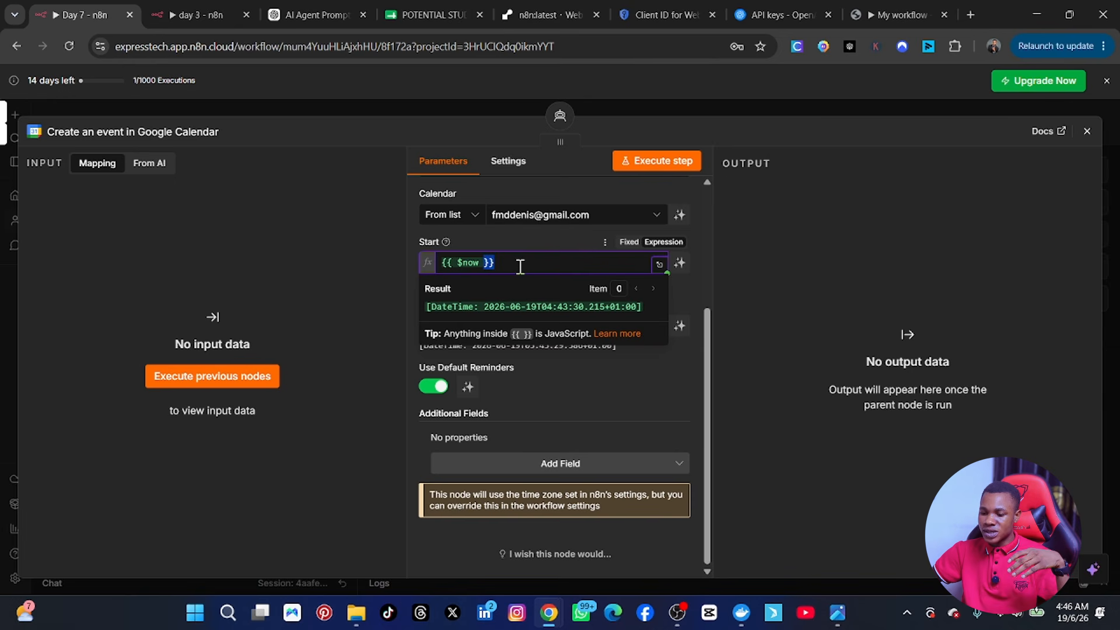
pyautogui.click(523, 263)
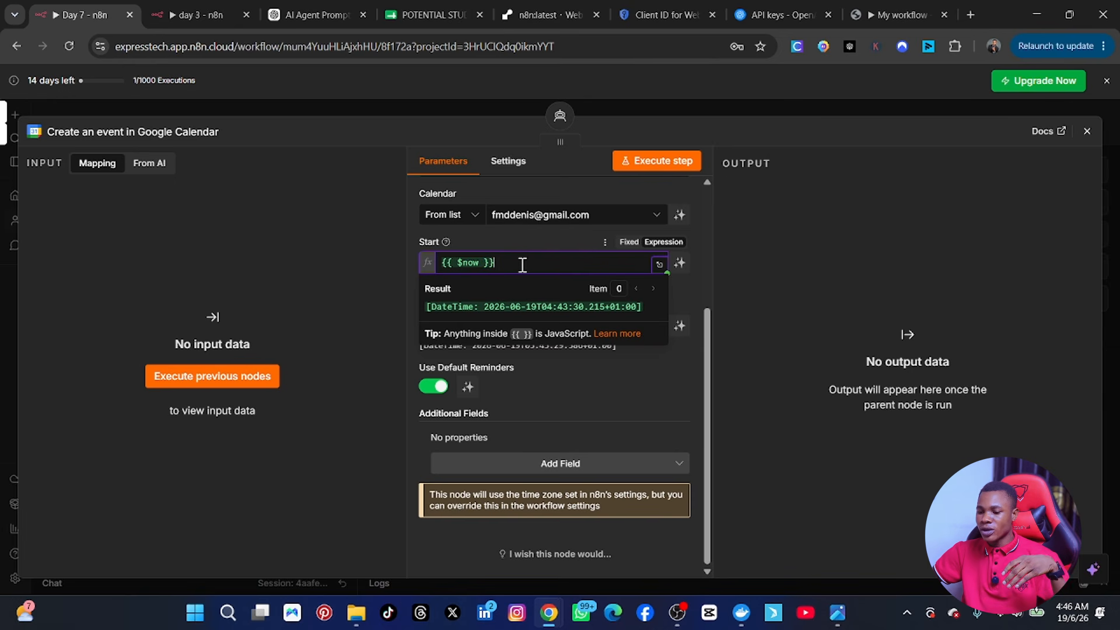
pyautogui.click(662, 246)
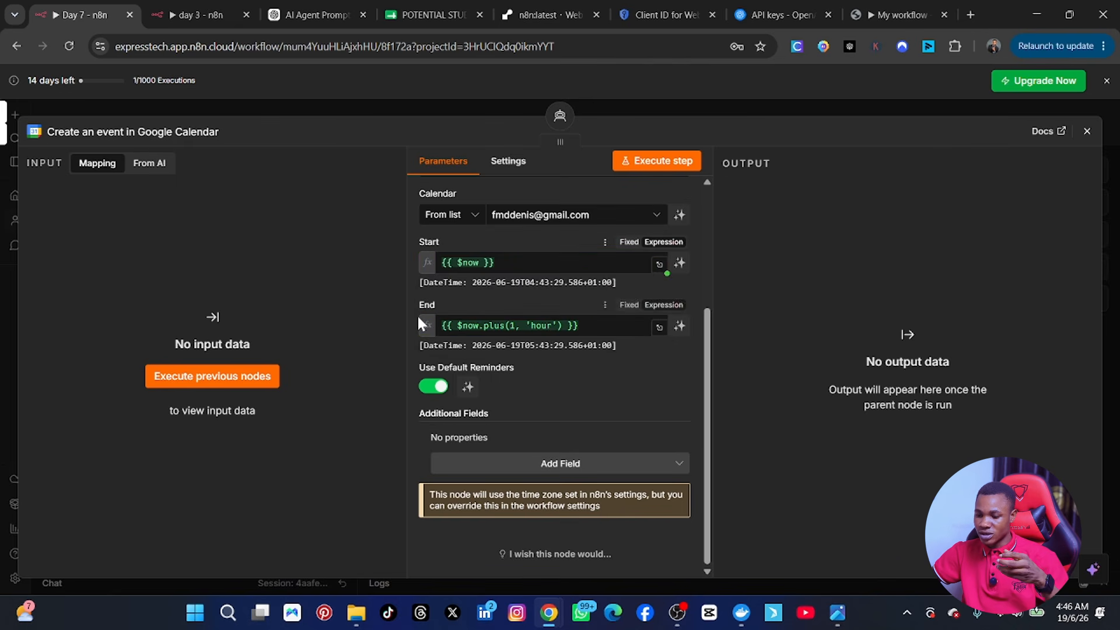
pyautogui.doubleClick(507, 262)
pyautogui.press('BackSpace')
pyautogui.press('BackSpace')
pyautogui.press('BackSpace')
pyautogui.press('BackSpace')
pyautogui.press('BackSpace')
pyautogui.press('BackSpace')
pyautogui.press('BackSpace')
pyautogui.press('BackSpace')
pyautogui.press('BackSpace')
pyautogui.press('BackSpace')
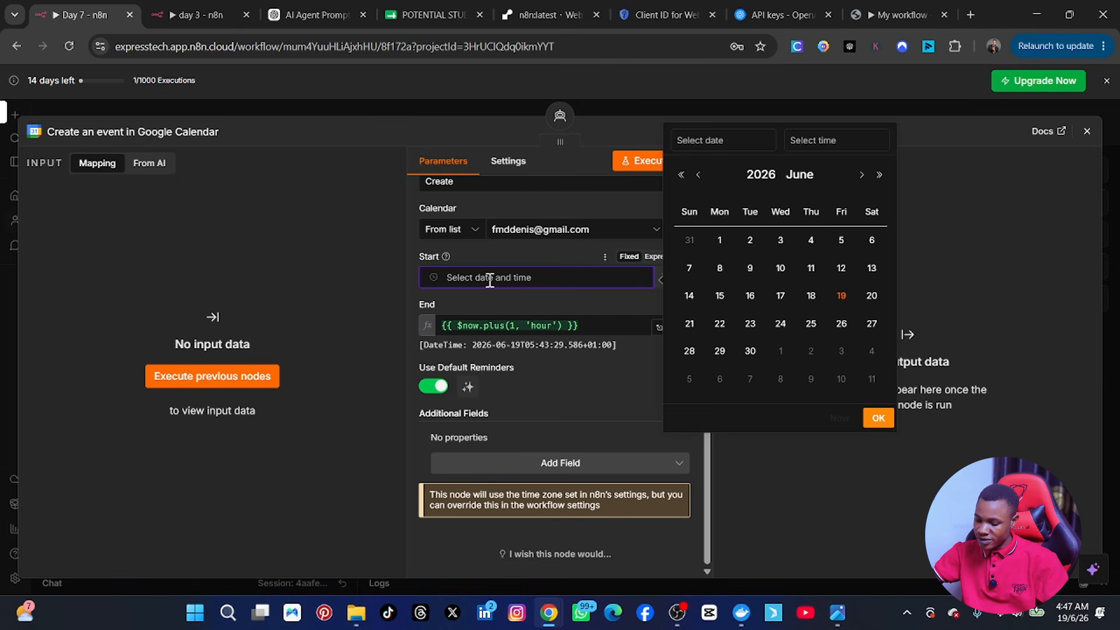
pyautogui.write('{{')
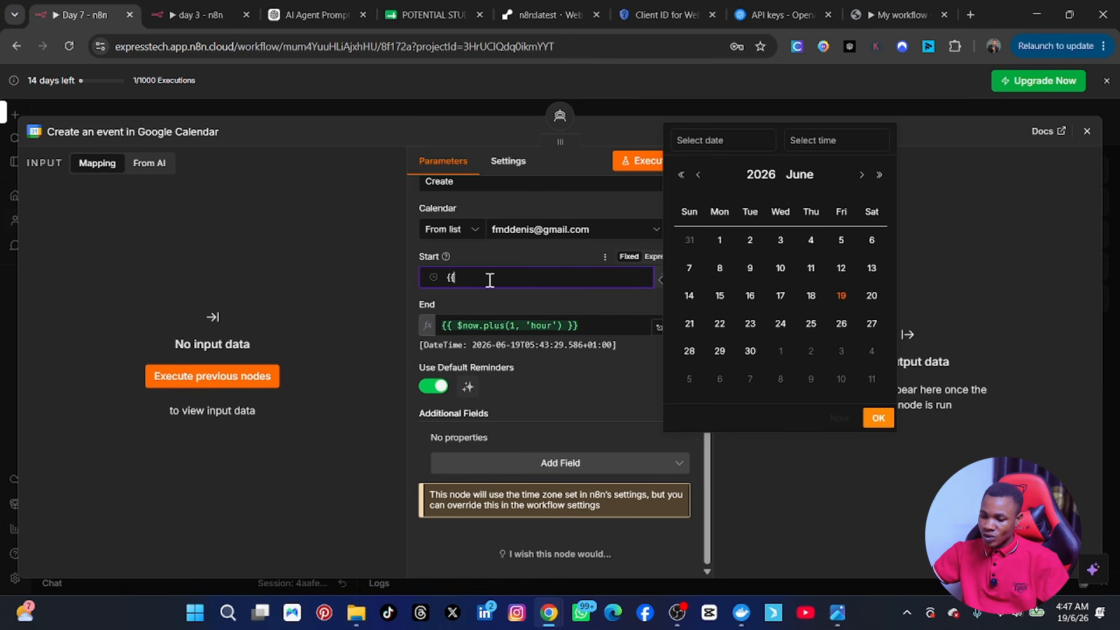
pyautogui.click(534, 243)
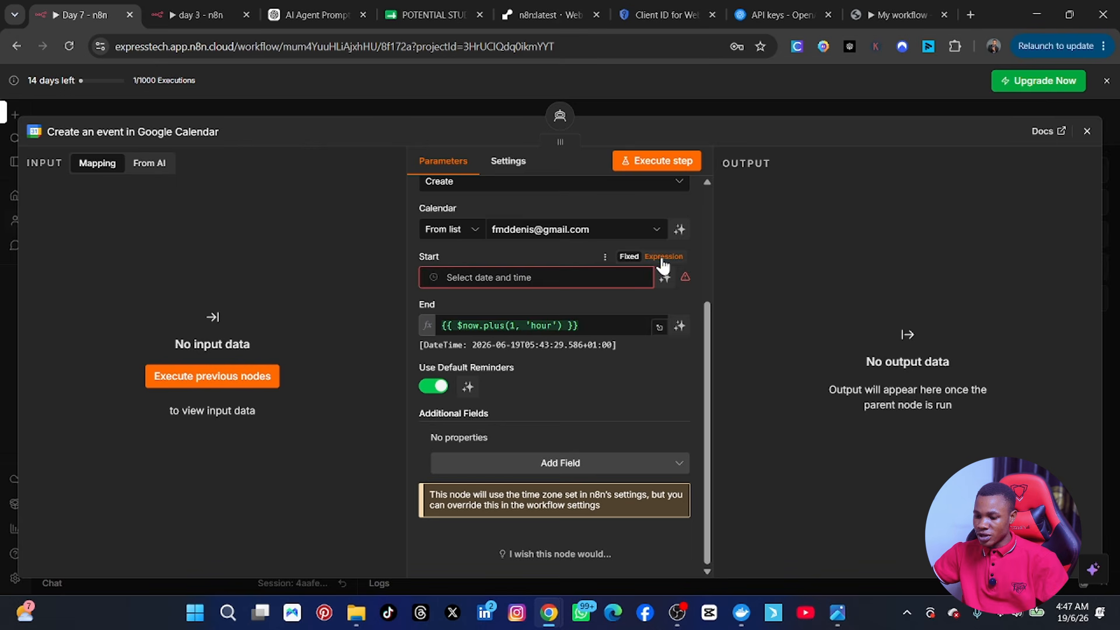
# Step: Set Start to the expression {{ $fromAI('startdate') }} so the AI supplies it
pyautogui.click(663, 257)
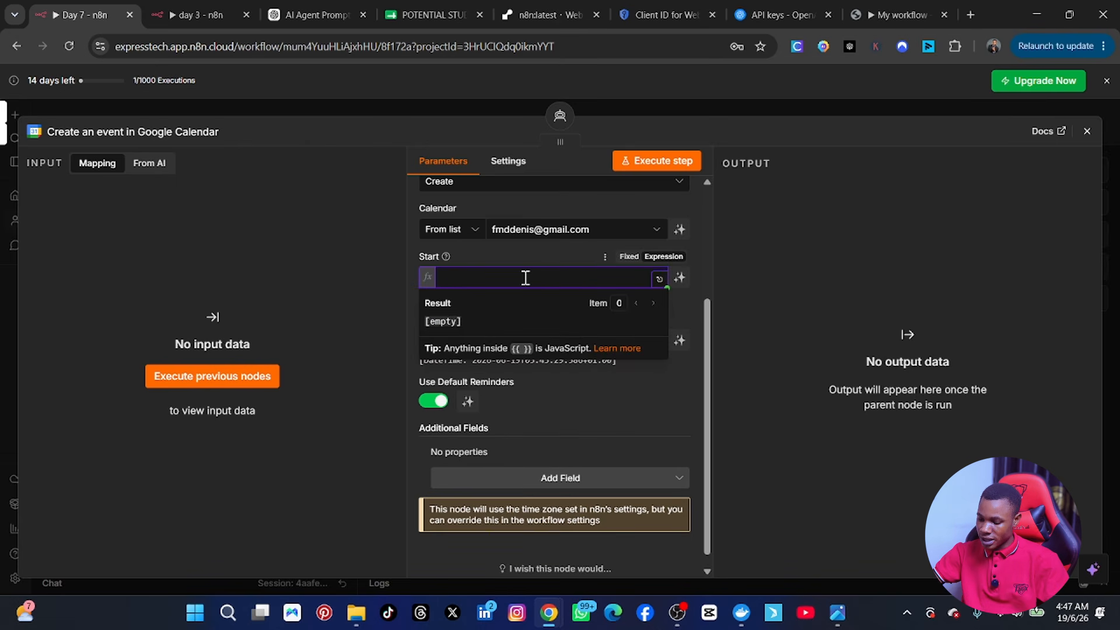
pyautogui.write('{{ ')
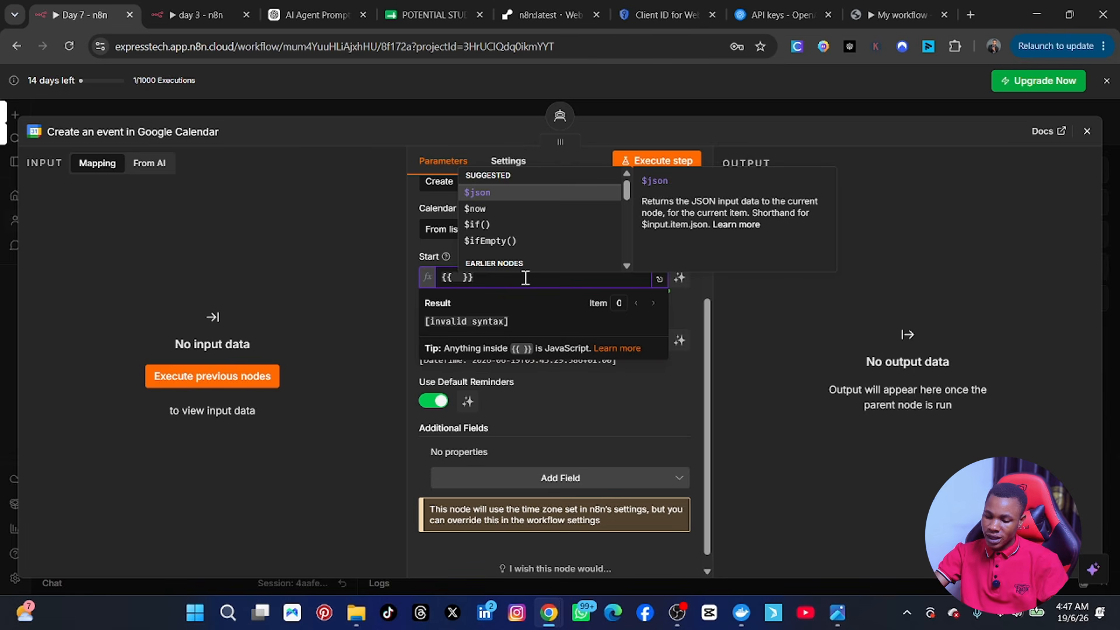
pyautogui.write('$f')
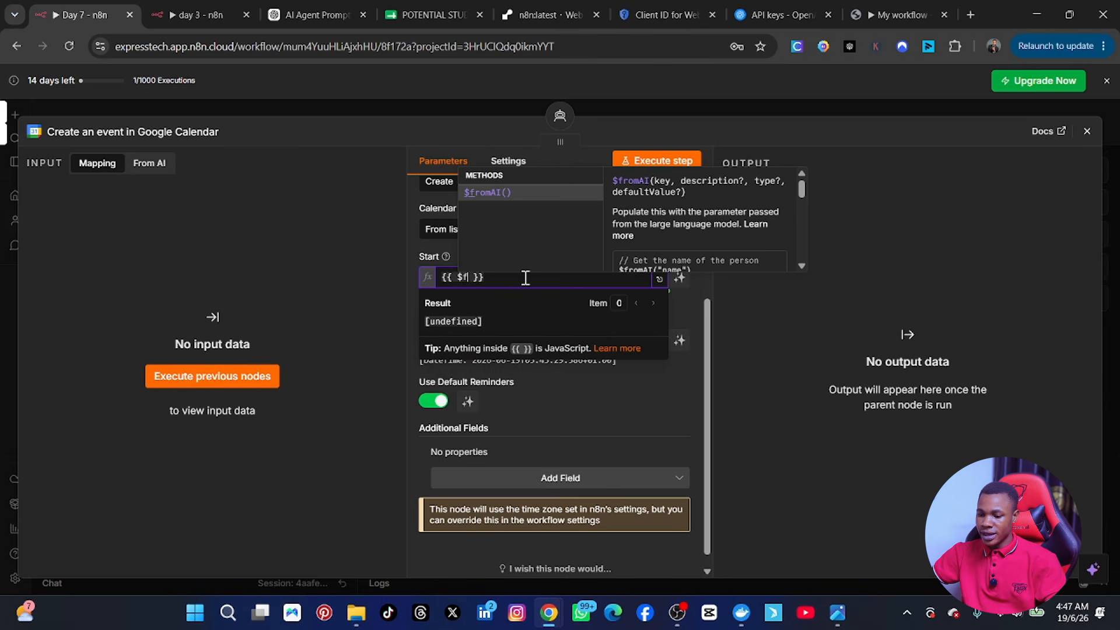
pyautogui.click(501, 189)
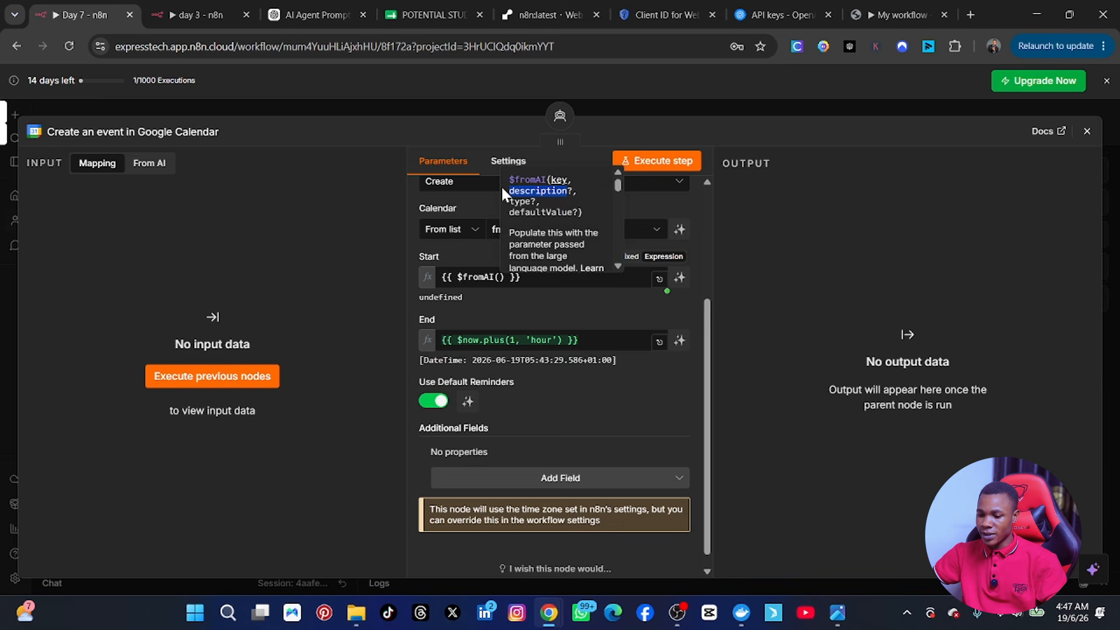
pyautogui.click(501, 277)
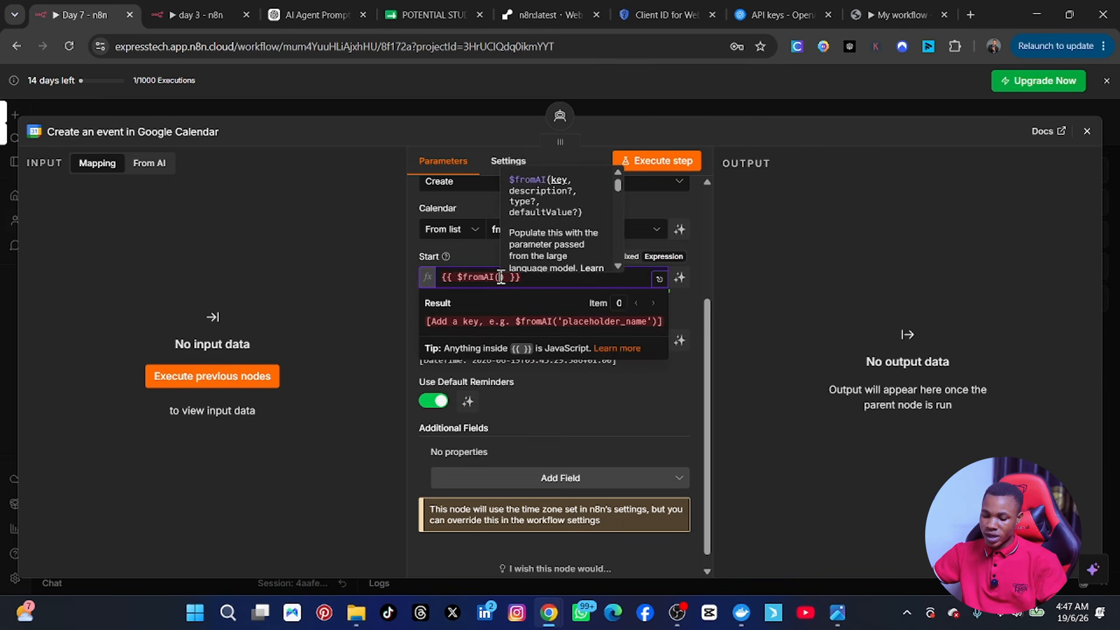
pyautogui.write("'")
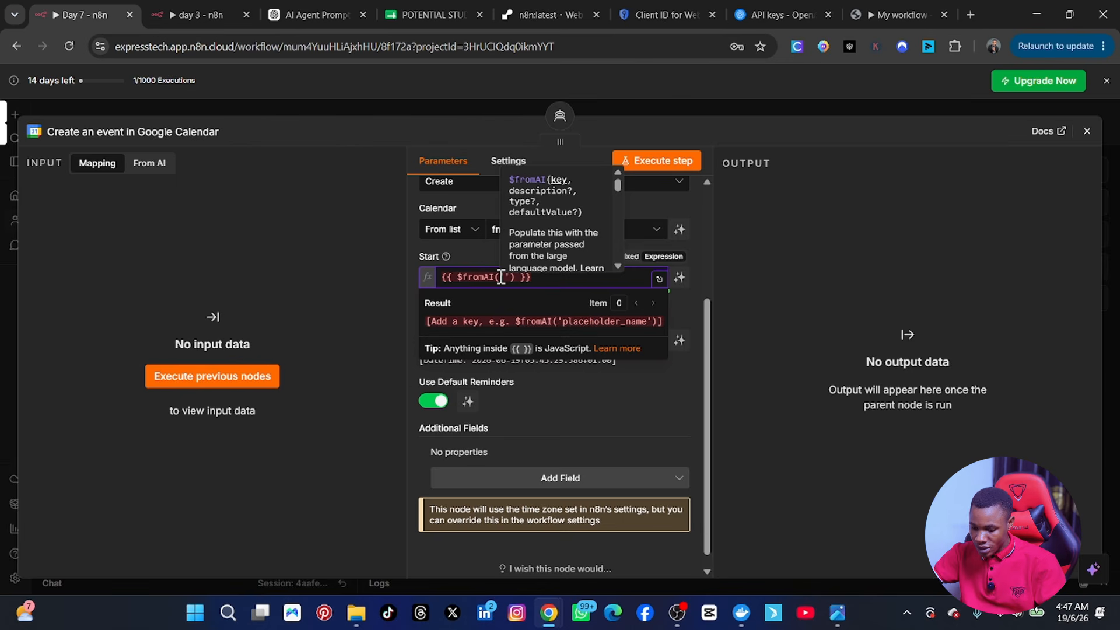
pyautogui.write('startd')
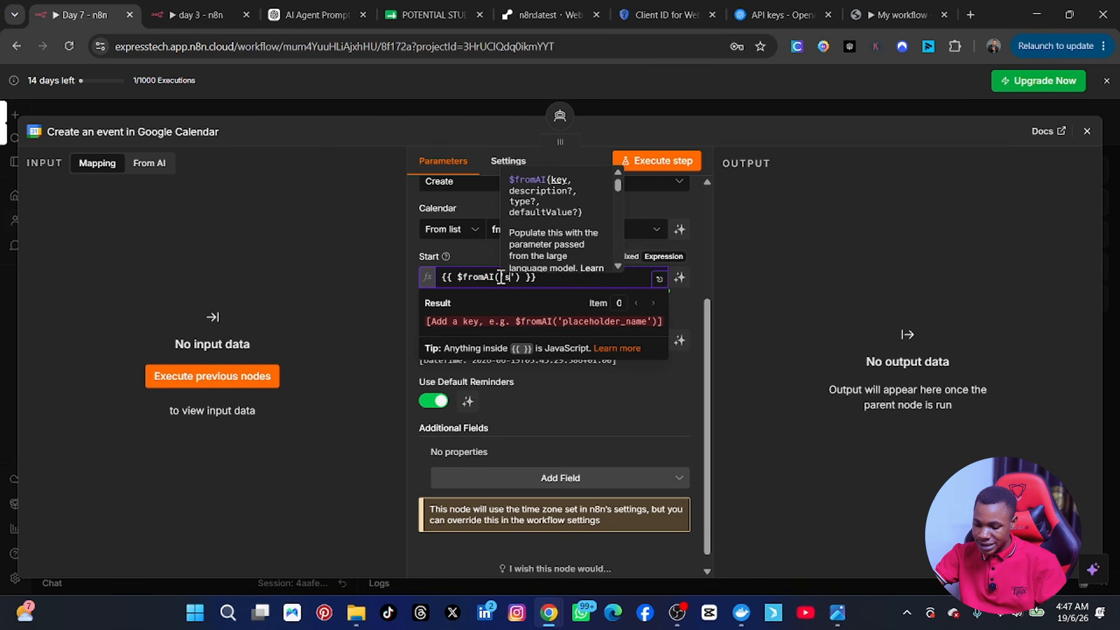
pyautogui.write('ate')
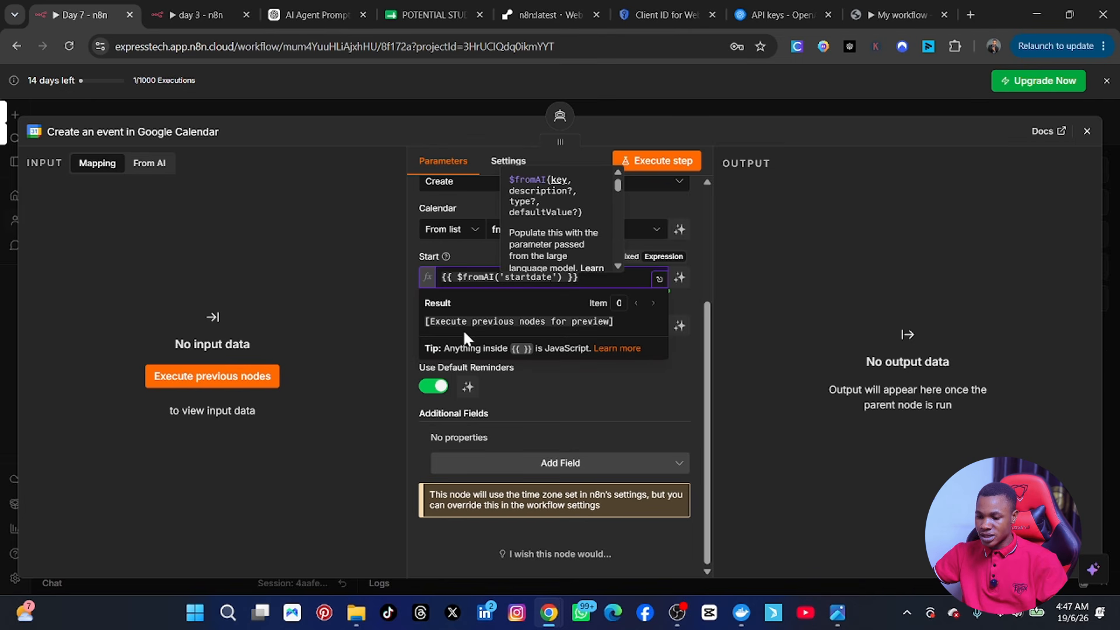
# Step: Replace the one-hour End default with the expression {{ $fromAI('enddate') }}
pyautogui.click(766, 279)
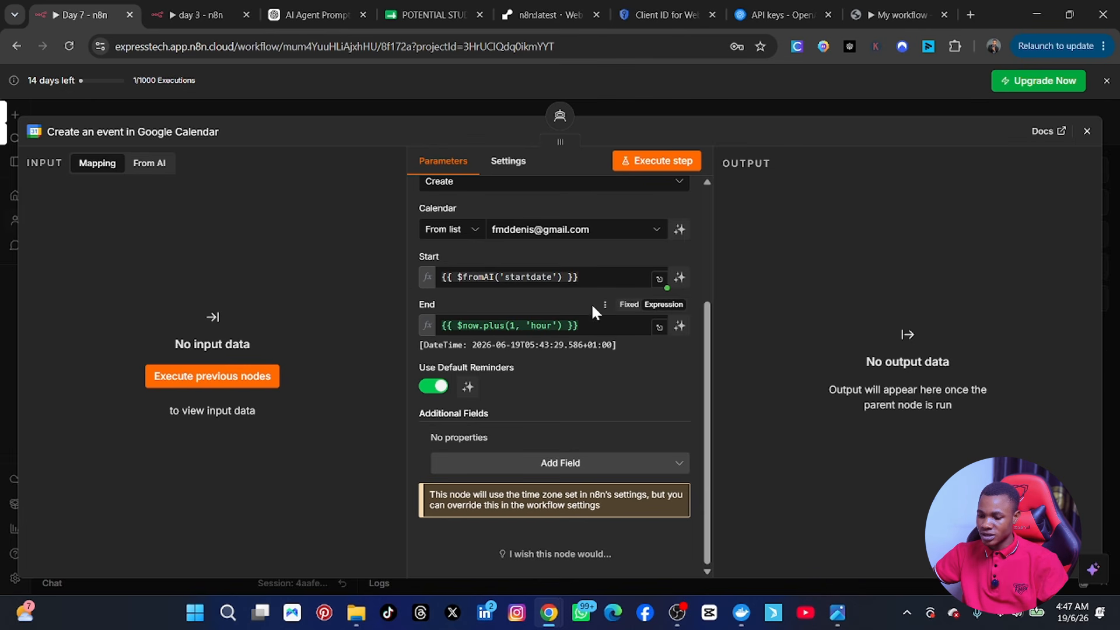
pyautogui.click(590, 328)
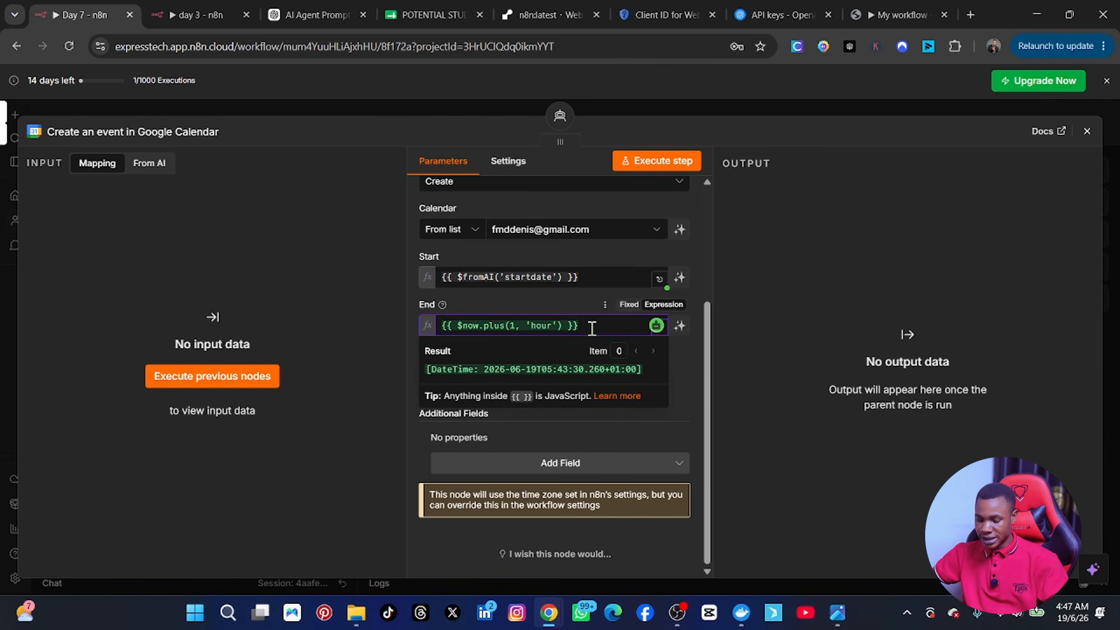
pyautogui.hotkey('ctrl', 'a')
pyautogui.press('BackSpace')
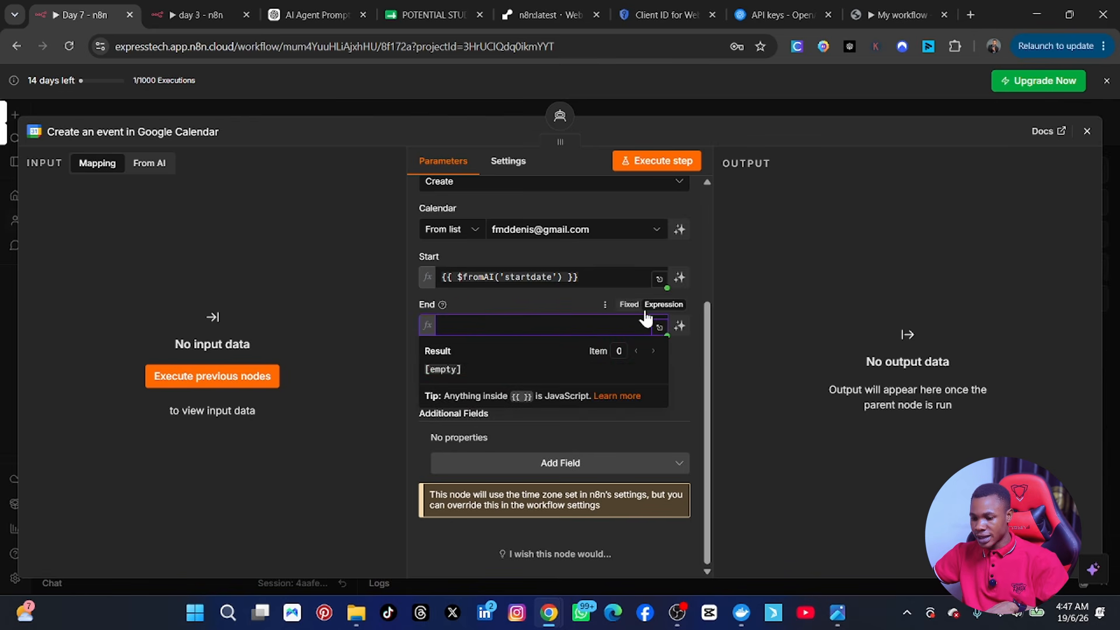
pyautogui.click(657, 306)
pyautogui.click(516, 321)
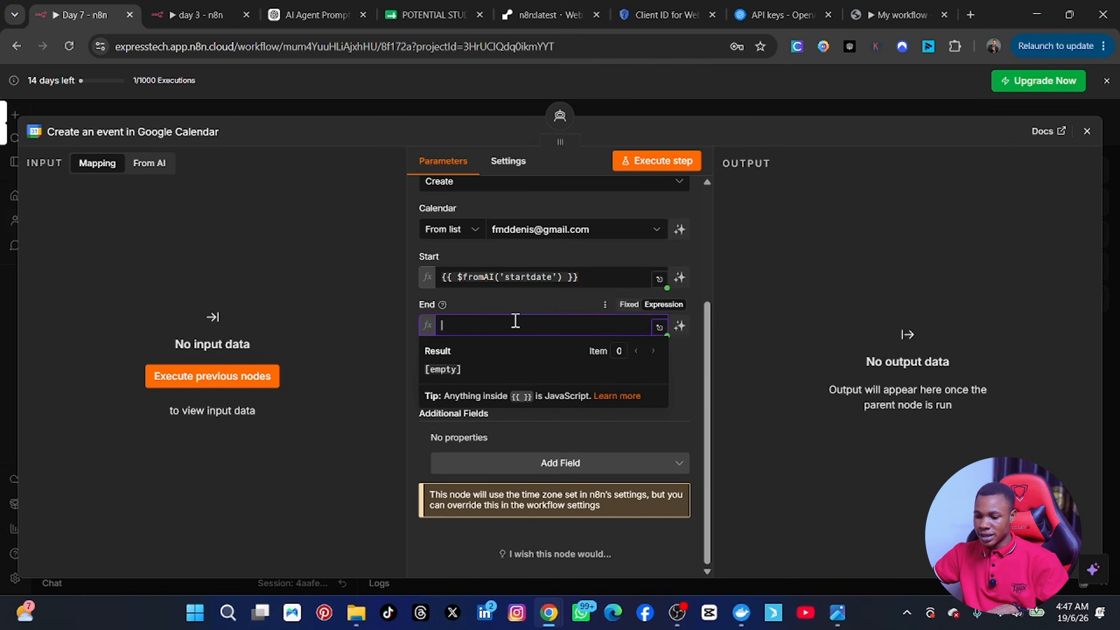
pyautogui.write('{{ ')
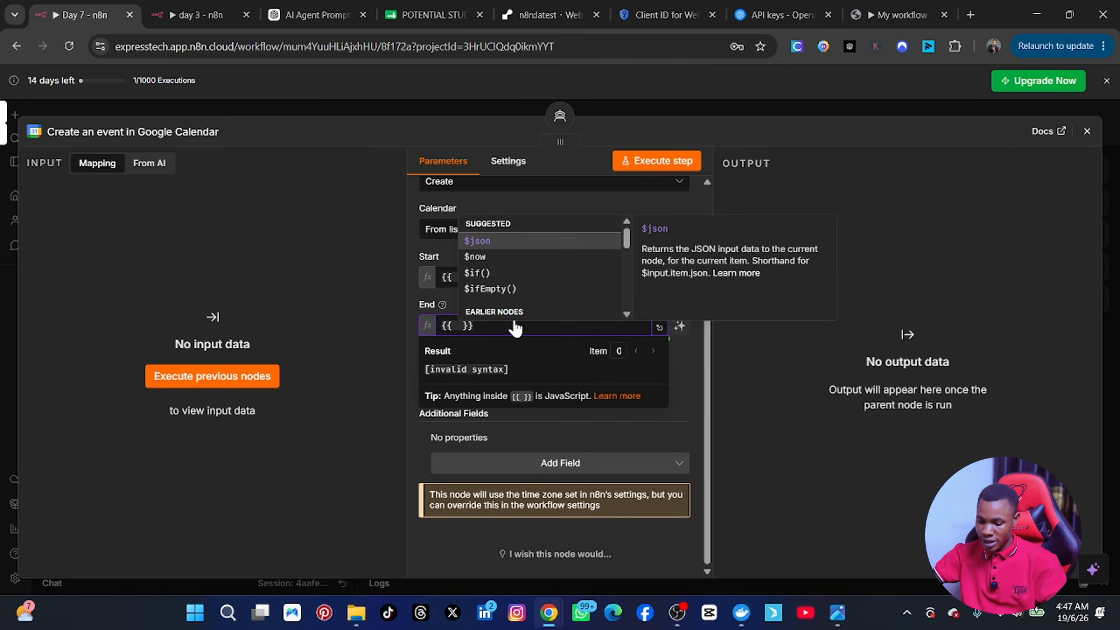
pyautogui.write('$')
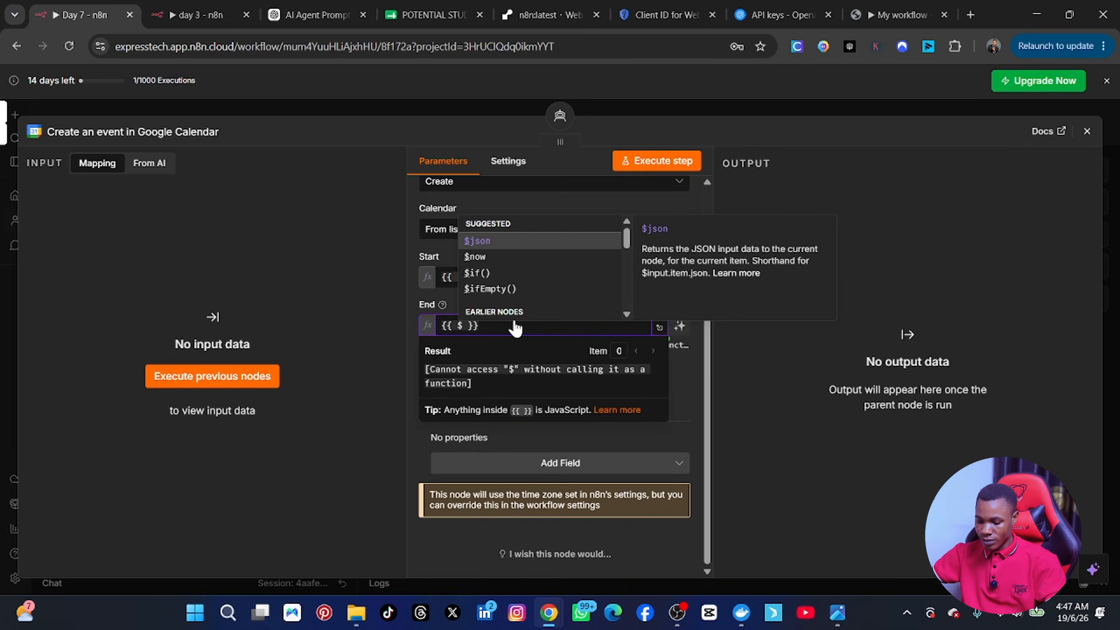
pyautogui.write('fr')
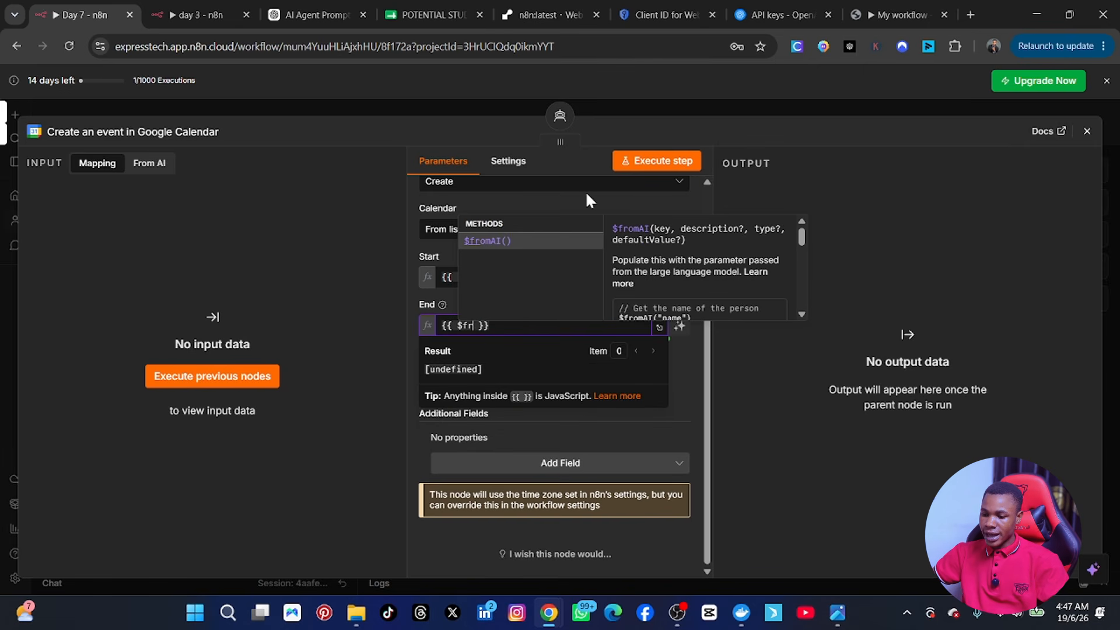
pyautogui.click(534, 241)
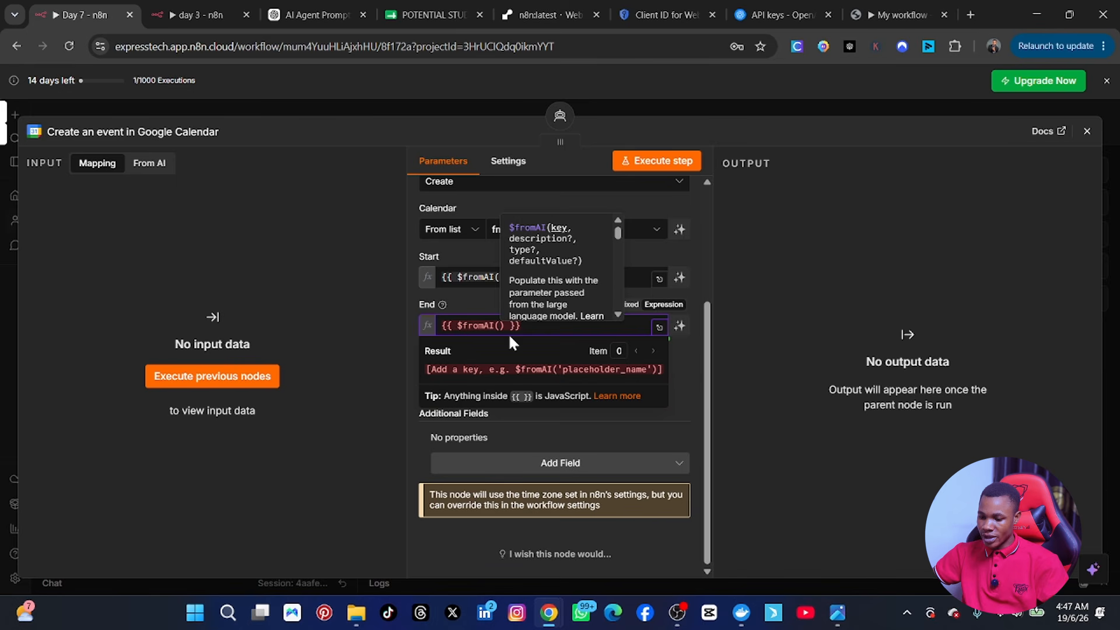
pyautogui.write('"')
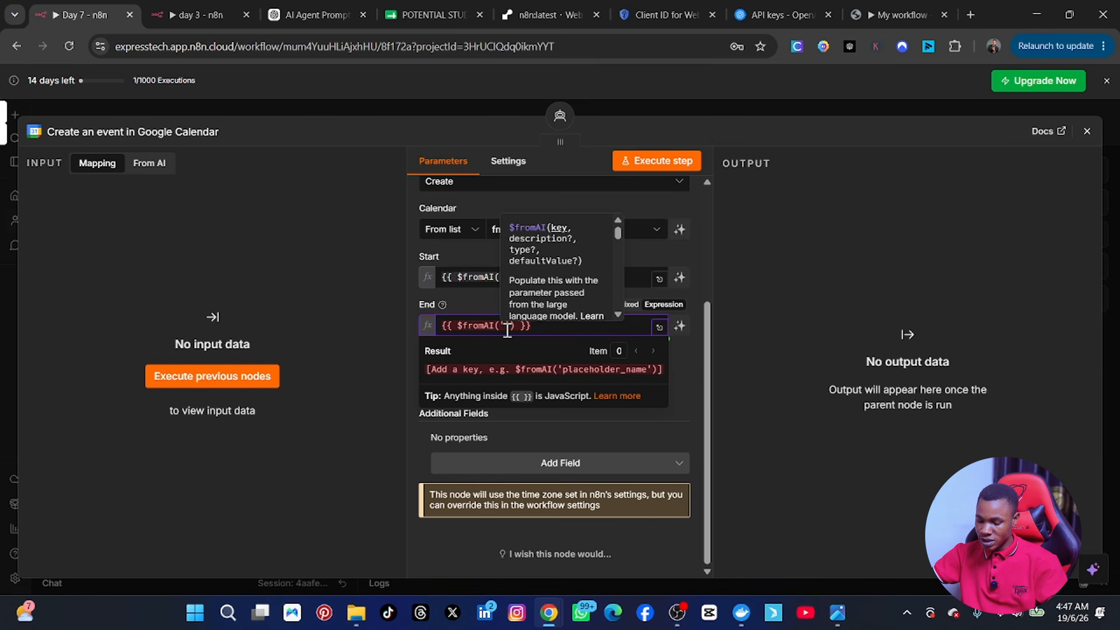
pyautogui.write('end date')
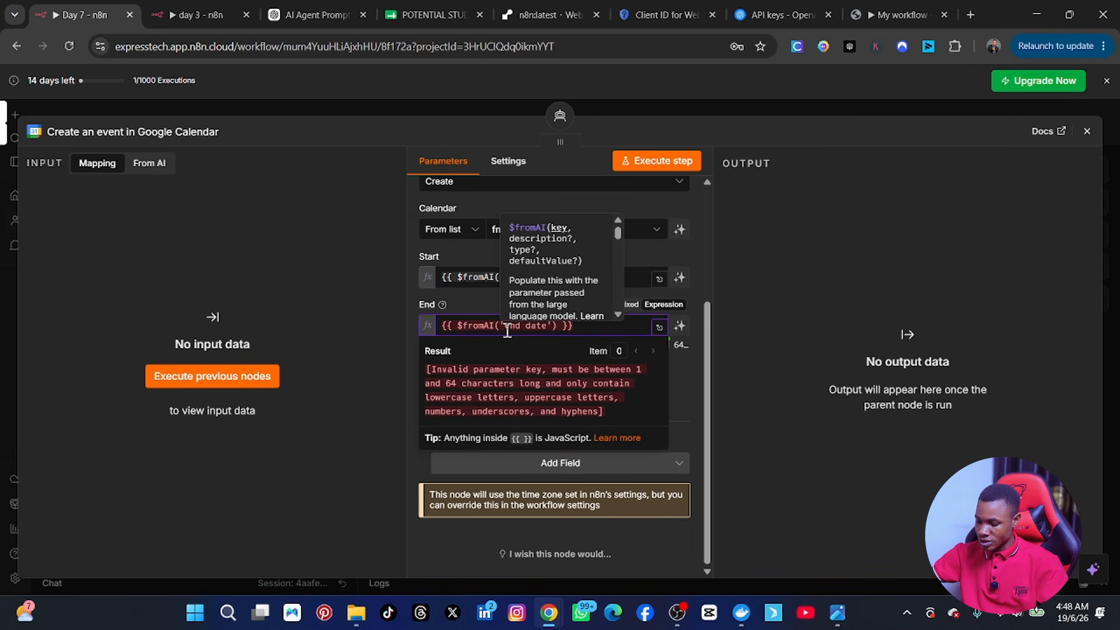
pyautogui.press('BackSpace')
pyautogui.press('BackSpace')
pyautogui.press('BackSpace')
pyautogui.press('BackSpace')
pyautogui.press('BackSpace')
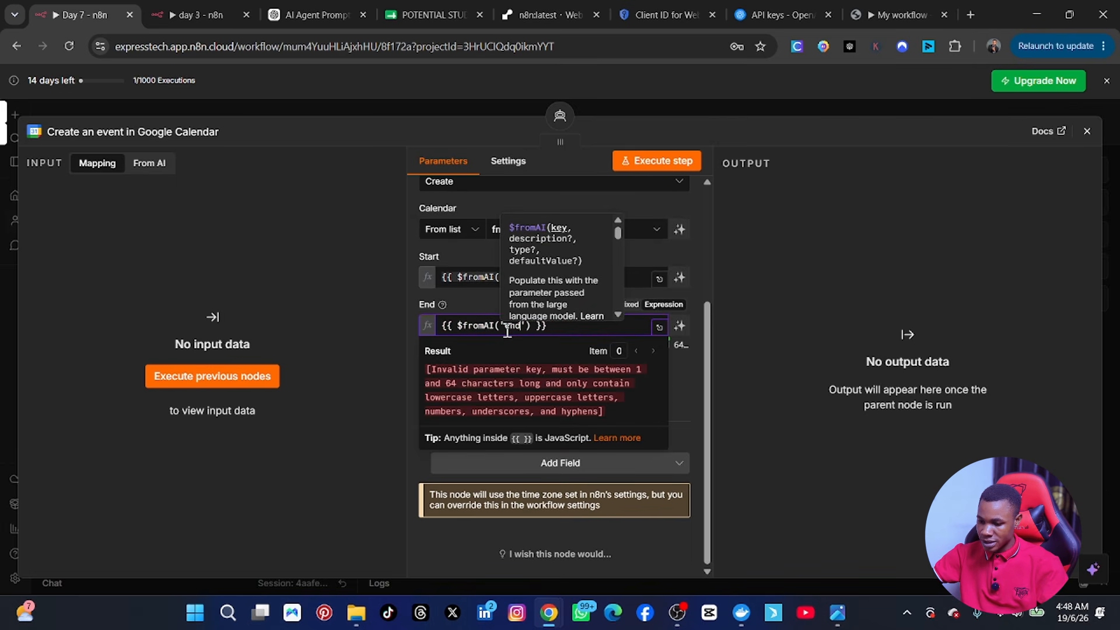
pyautogui.write('date')
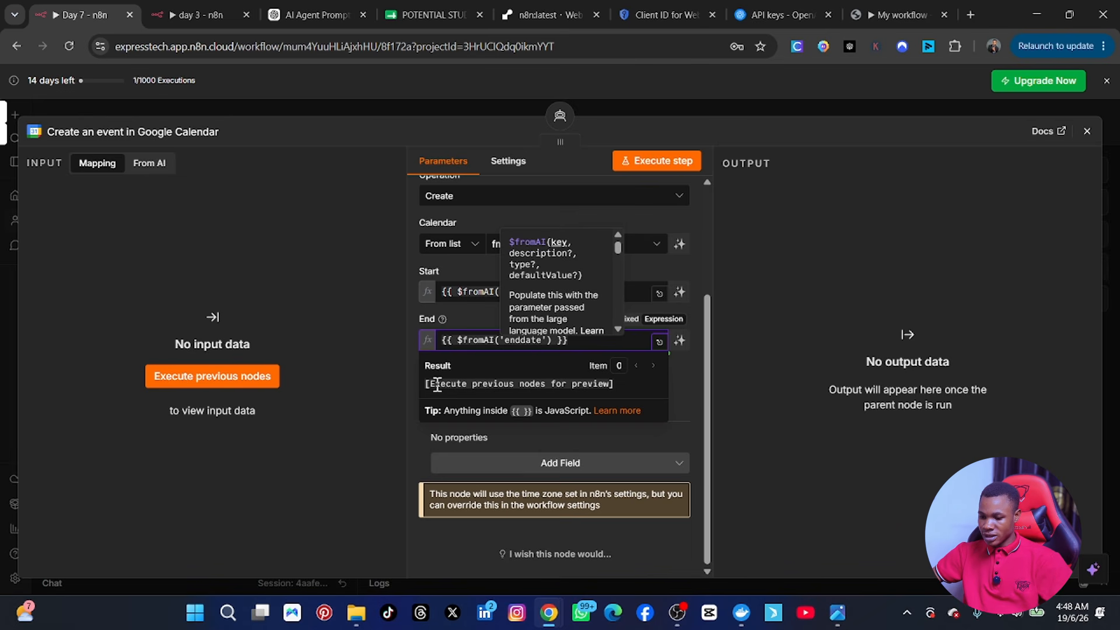
pyautogui.click(761, 280)
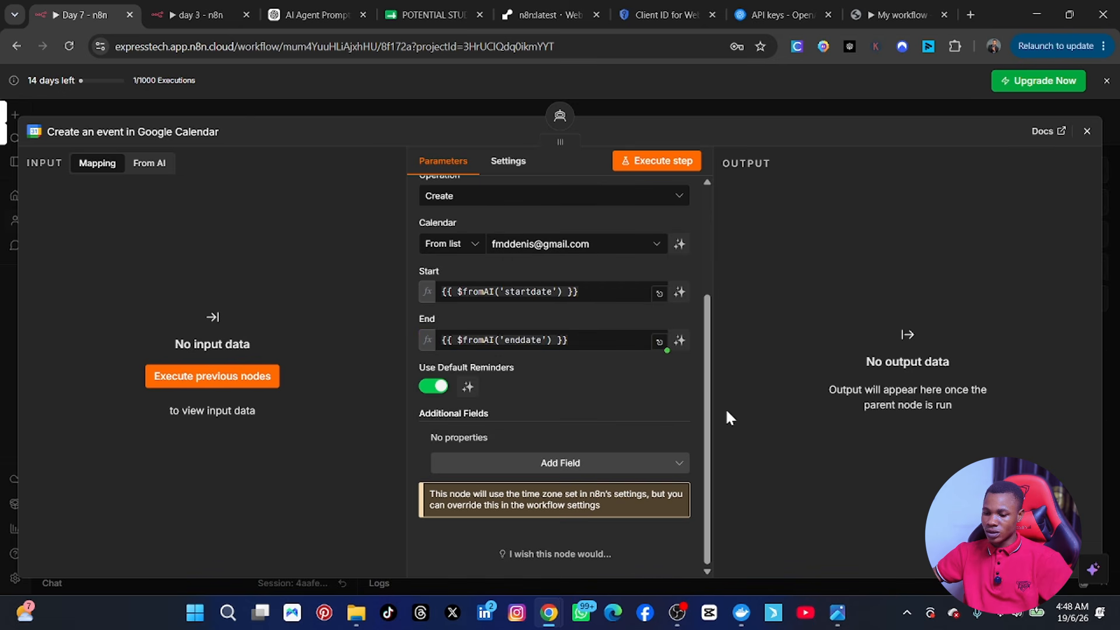
pyautogui.scroll(2, 508, 385)
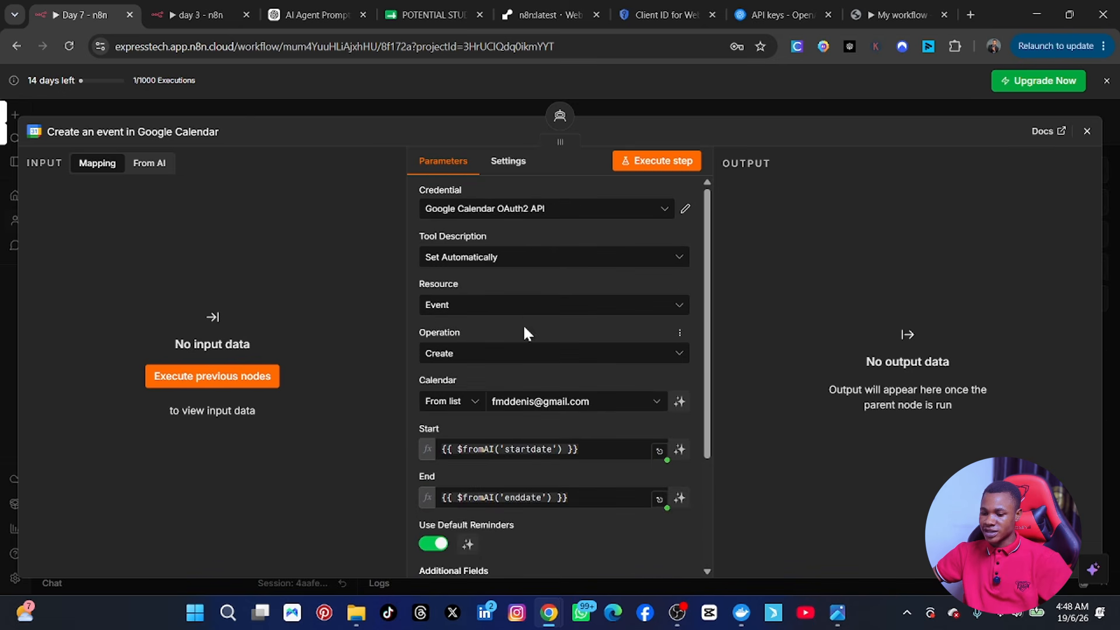
pyautogui.scroll(-2, 512, 397)
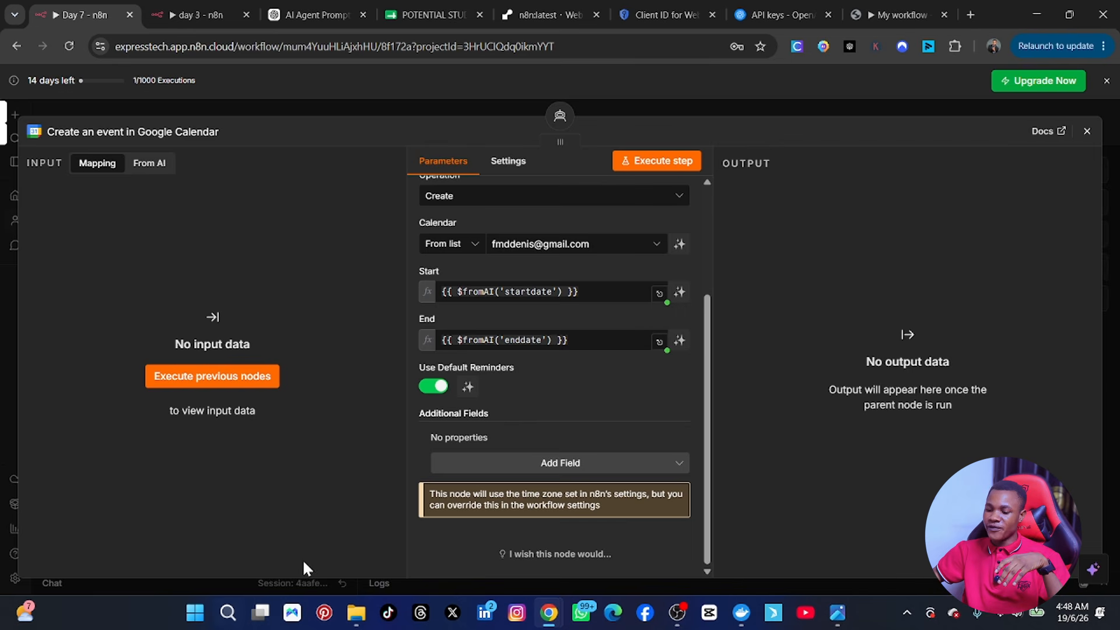
# Step: Add an Attendees additional field holding one empty attendee entry
pyautogui.click(554, 463)
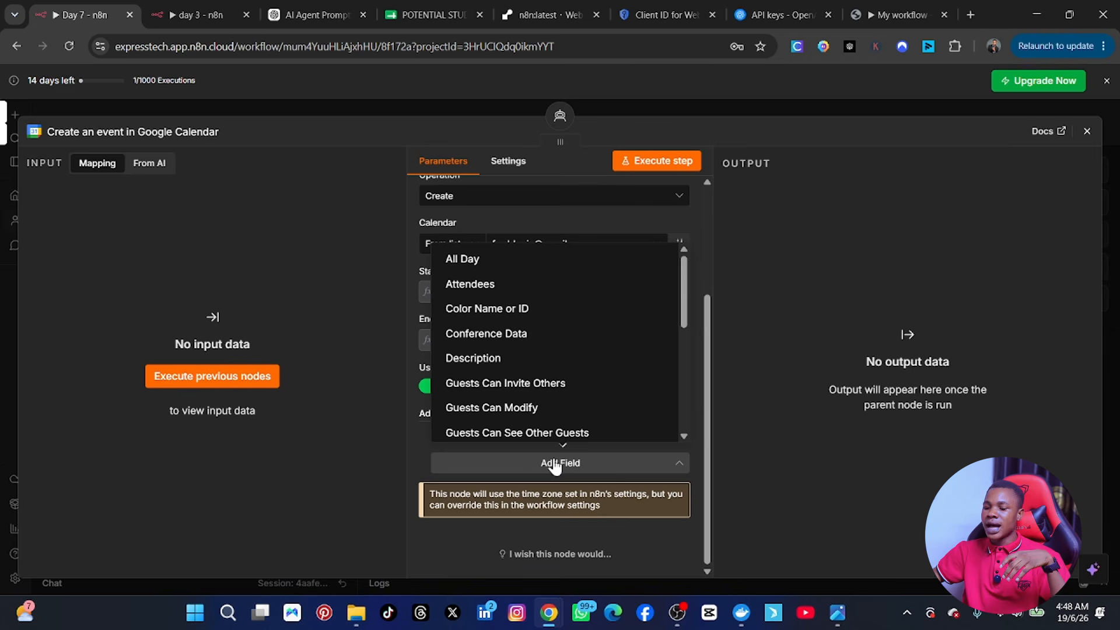
pyautogui.click(491, 285)
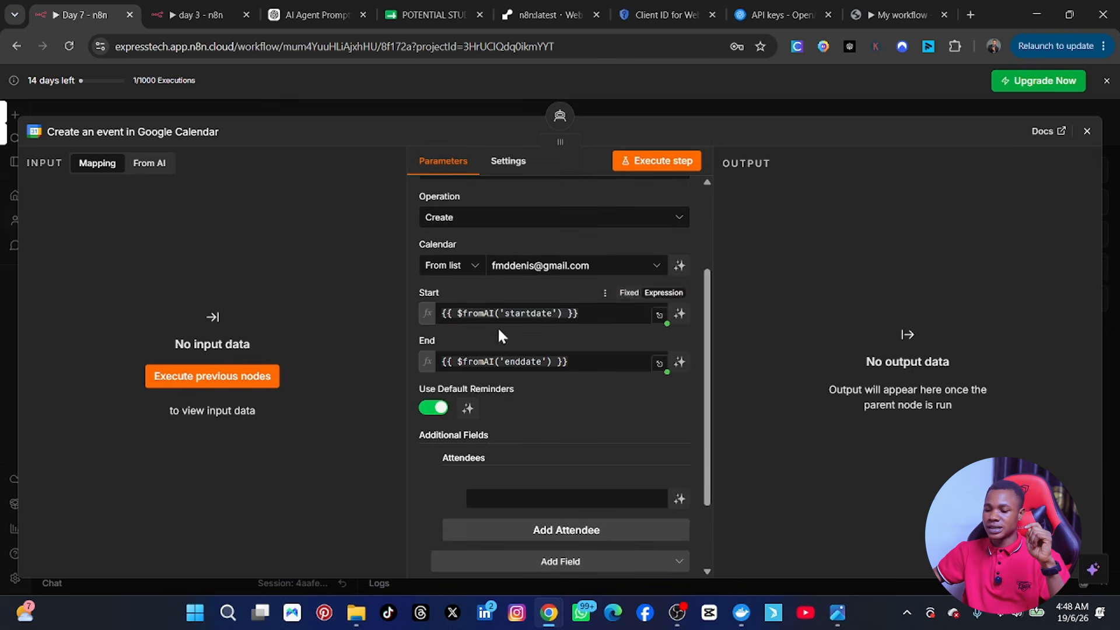
pyautogui.scroll(-2, 540, 447)
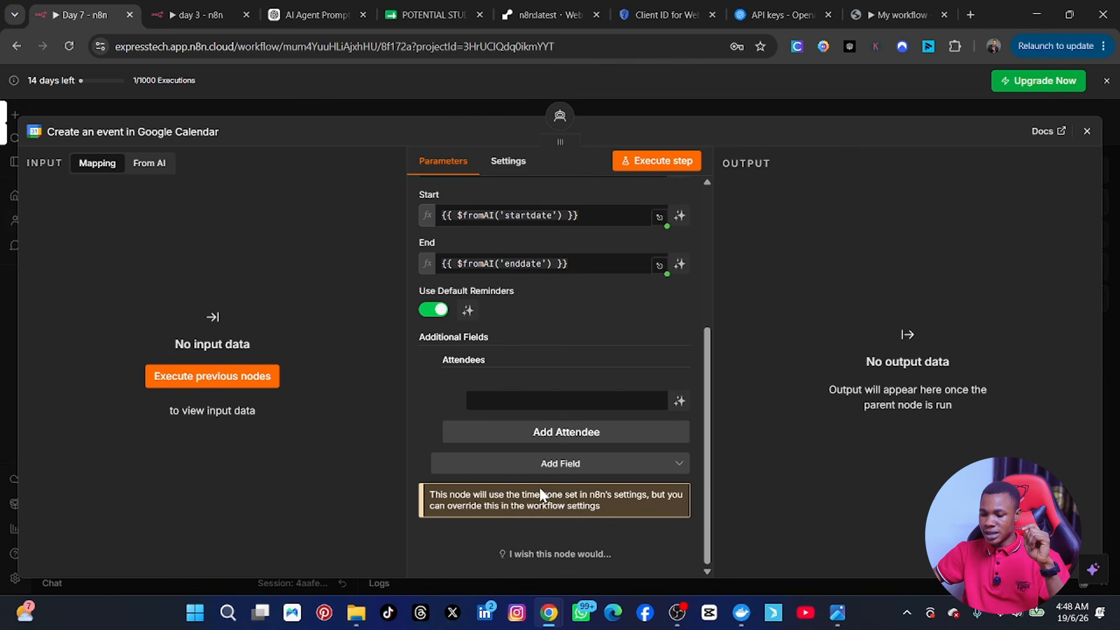
pyautogui.click(515, 400)
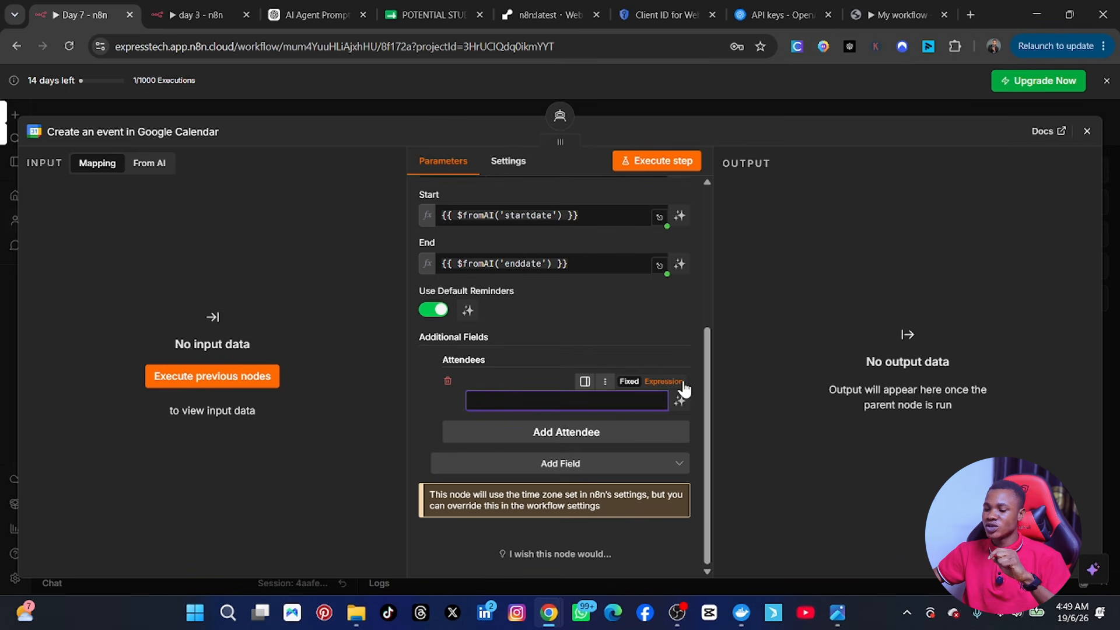
# Step: Set the attendee to the expression {{ $fromAI('useremailaddress') }}
pyautogui.click(665, 382)
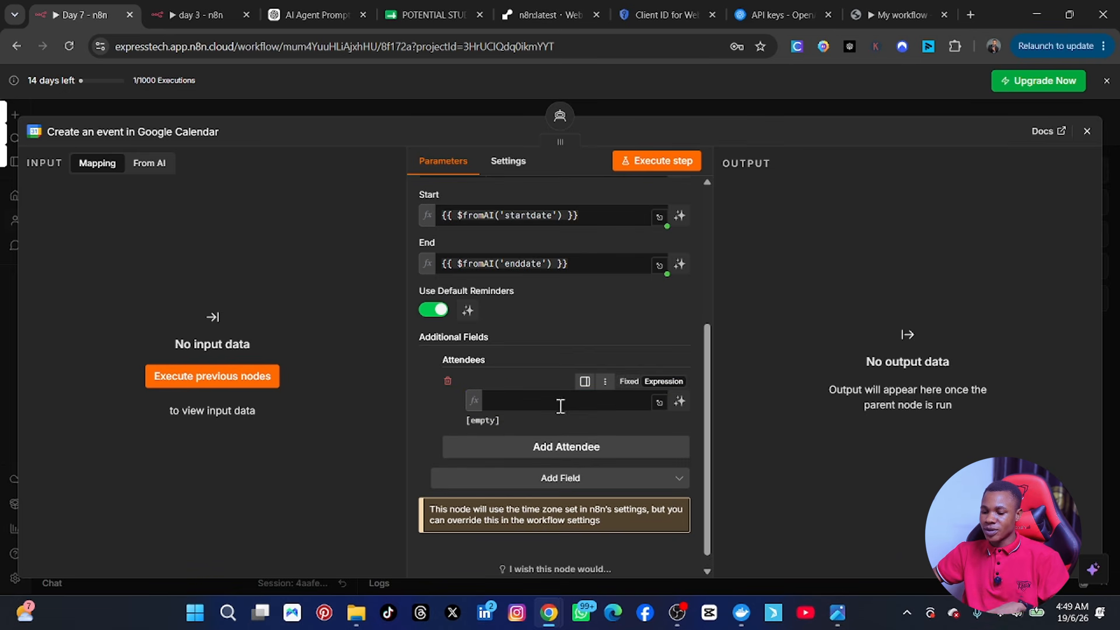
pyautogui.click(509, 400)
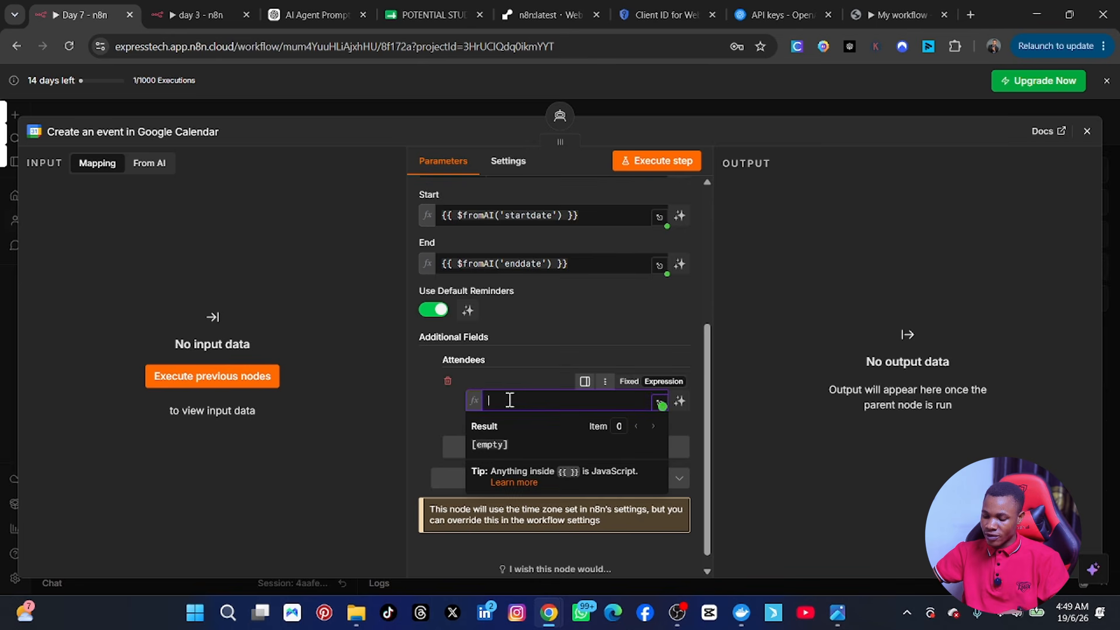
pyautogui.write('{{ ')
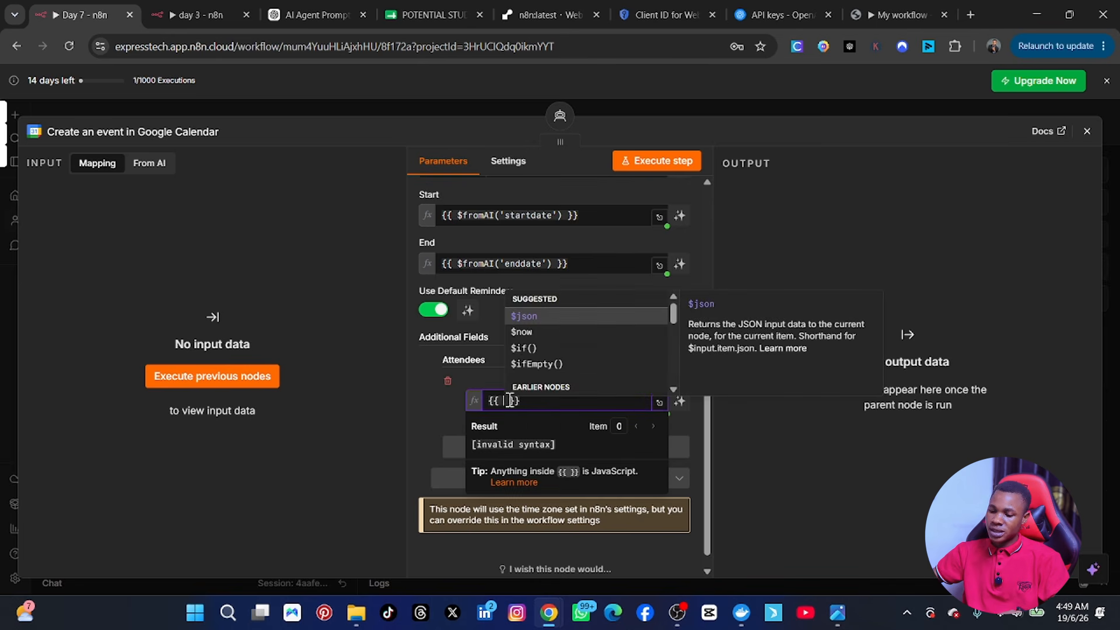
pyautogui.write('$frd')
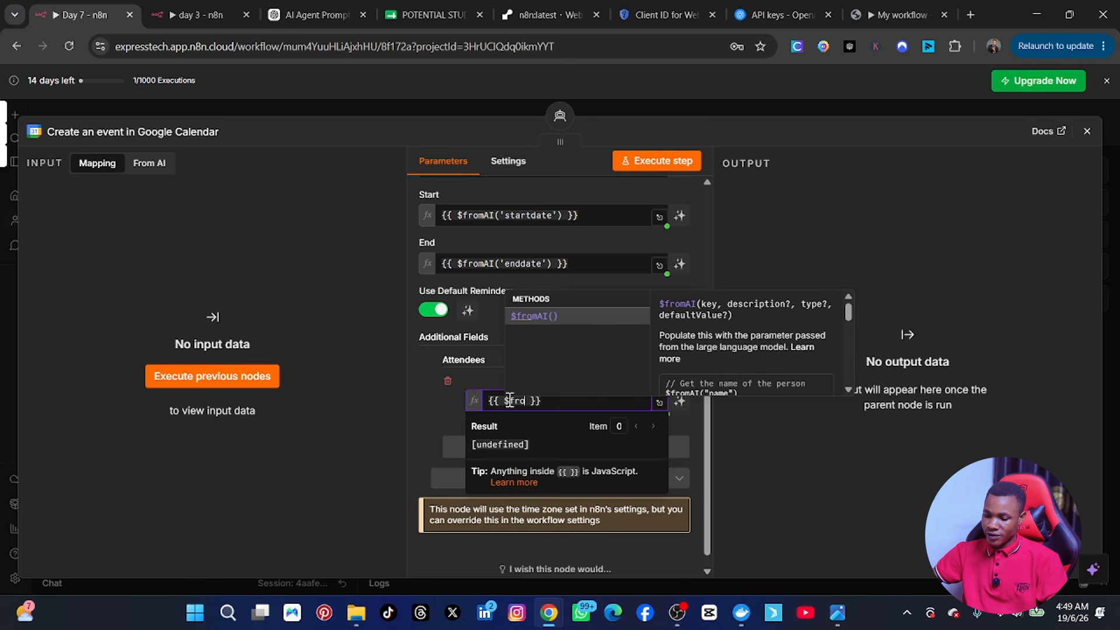
pyautogui.click(559, 317)
pyautogui.click(548, 398)
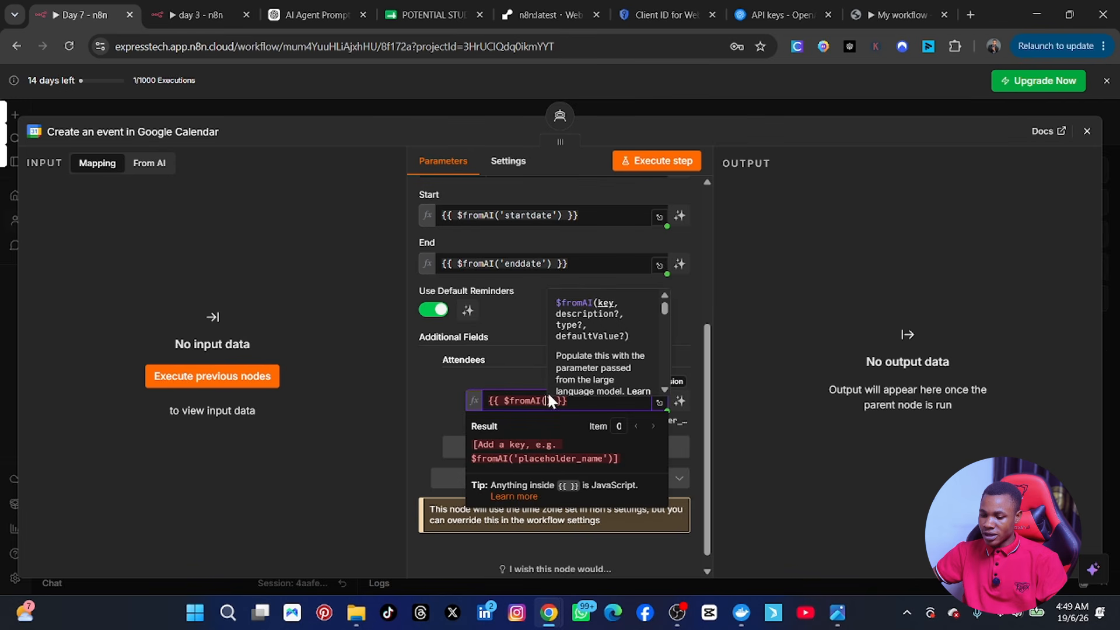
pyautogui.write("'")
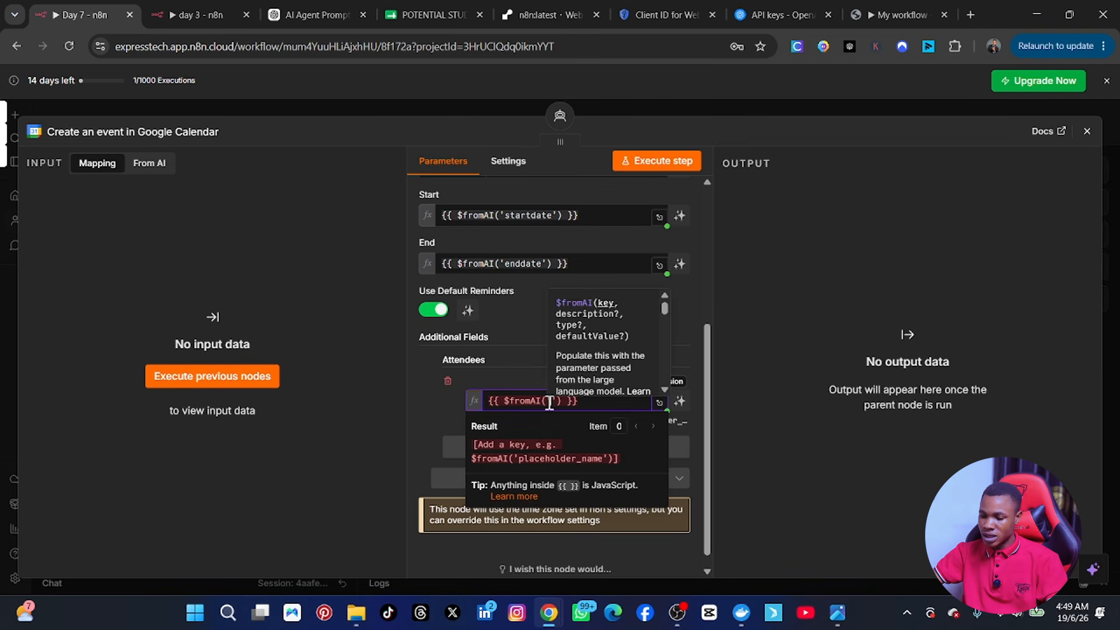
pyautogui.write('userema')
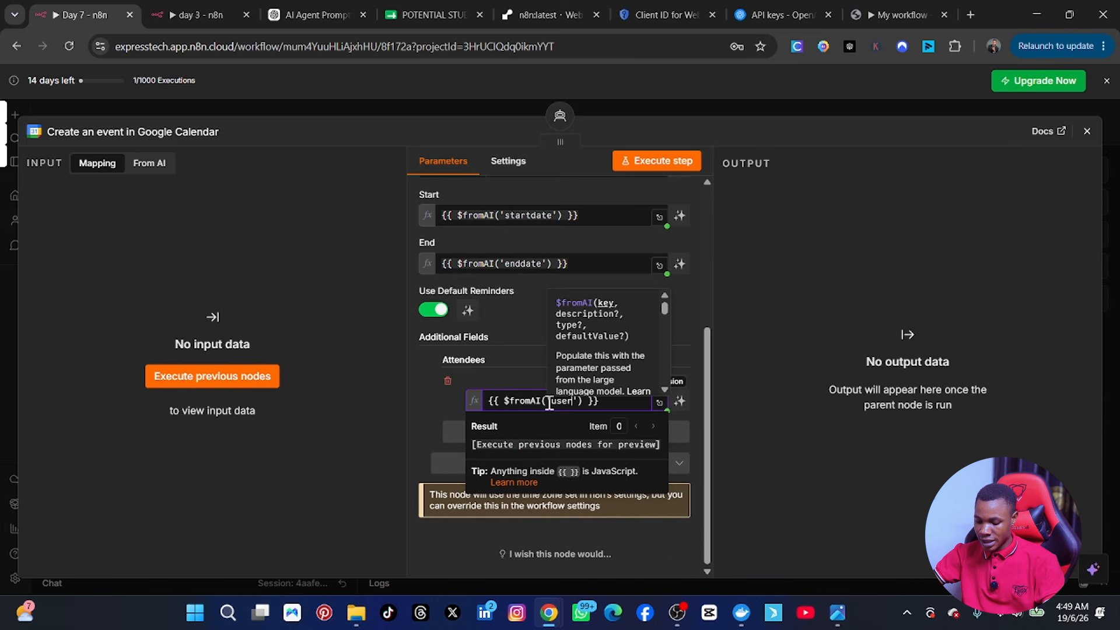
pyautogui.write('iladdress')
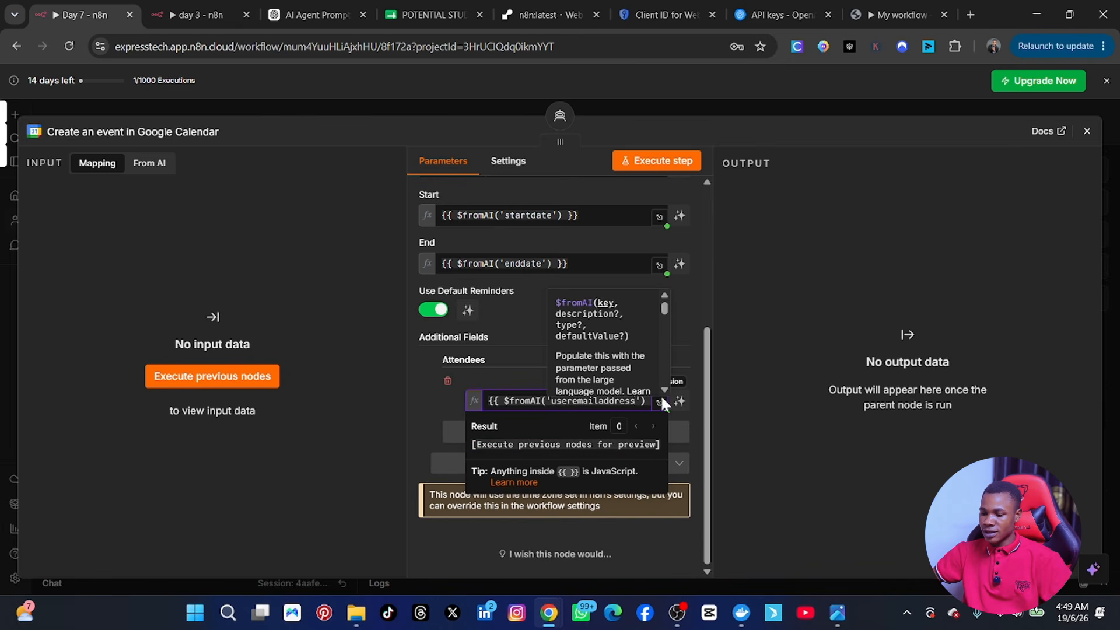
pyautogui.click(745, 310)
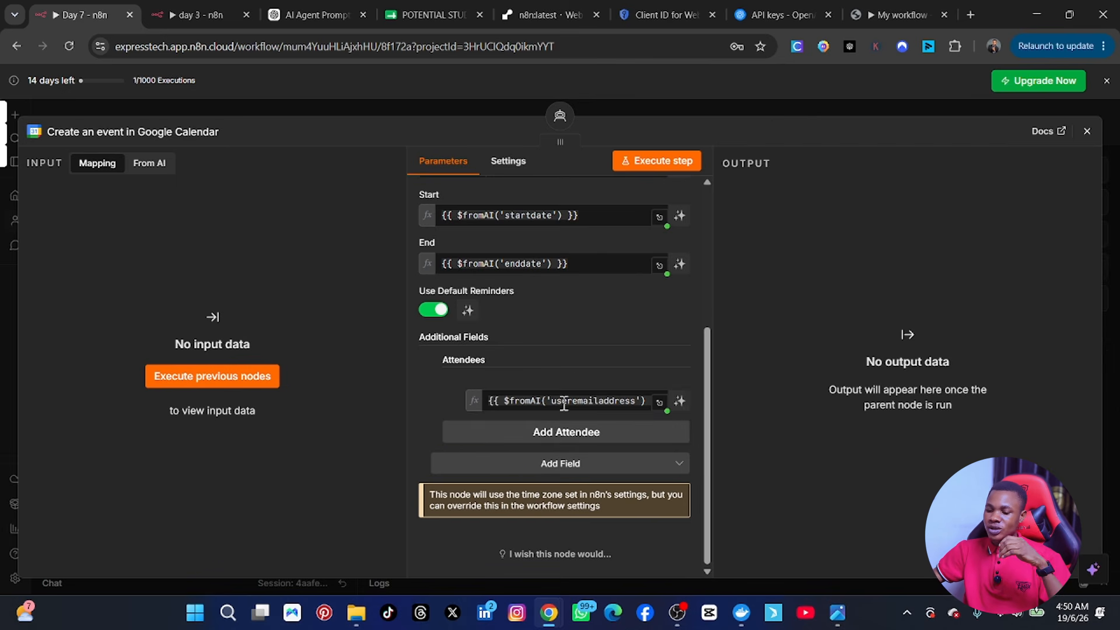
pyautogui.moveTo(529, 403)
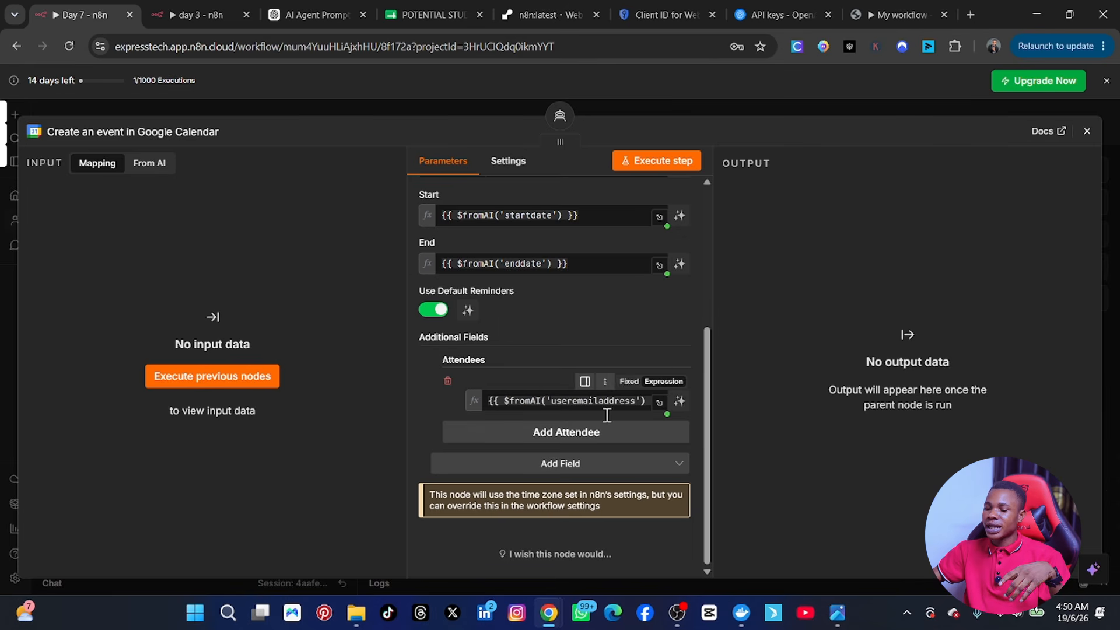
# Step: Add a second attendee entry with a fixed e-mail address
pyautogui.click(573, 437)
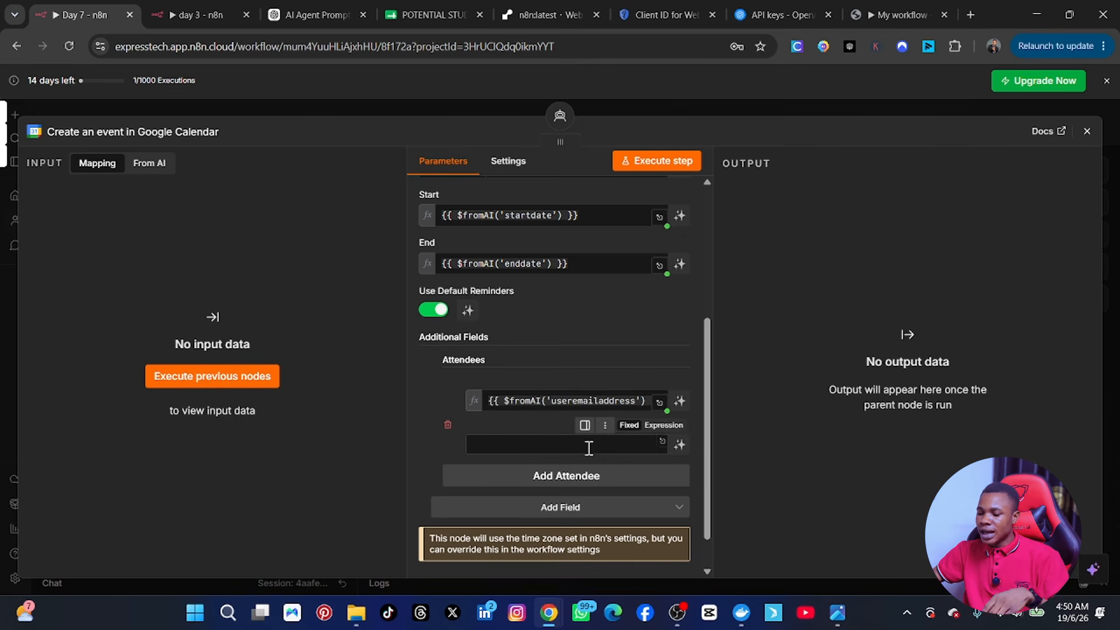
pyautogui.click(576, 445)
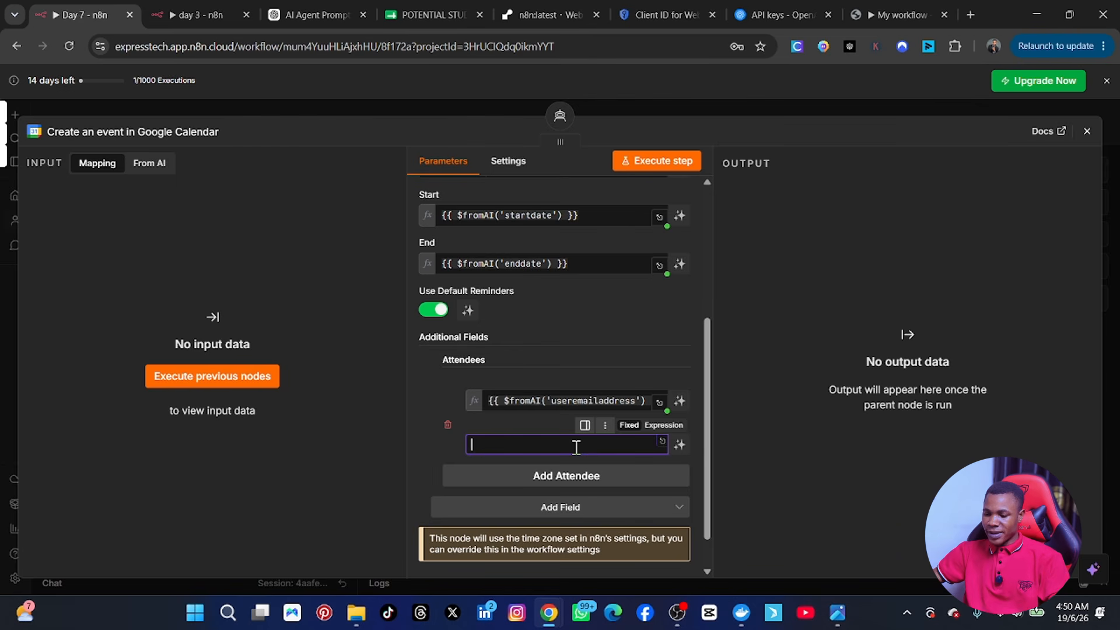
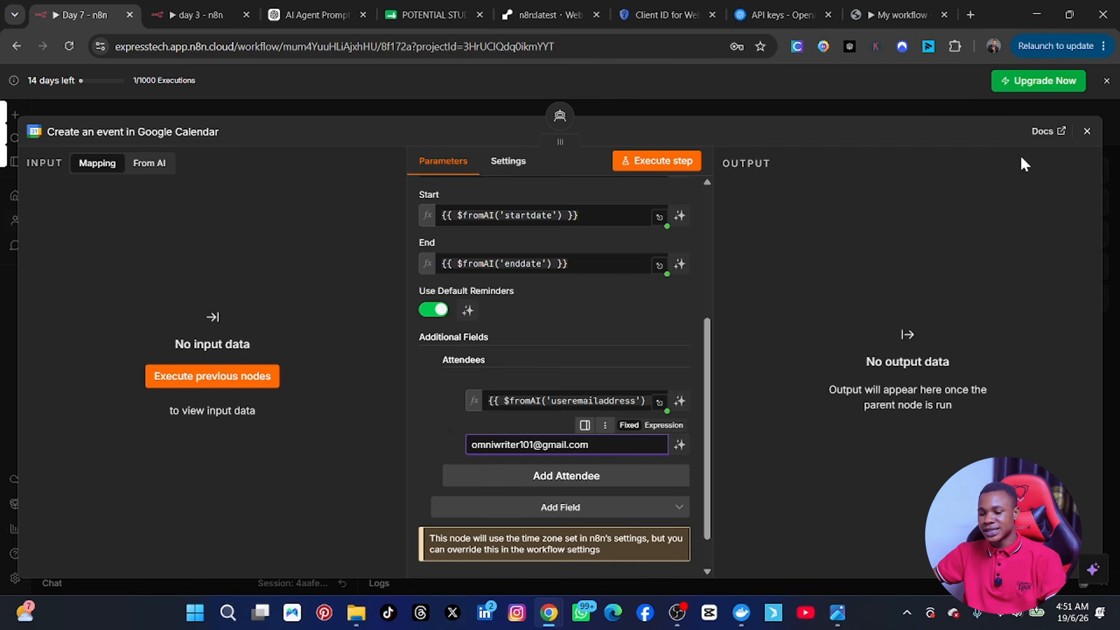
pyautogui.doubleClick(412, 457)
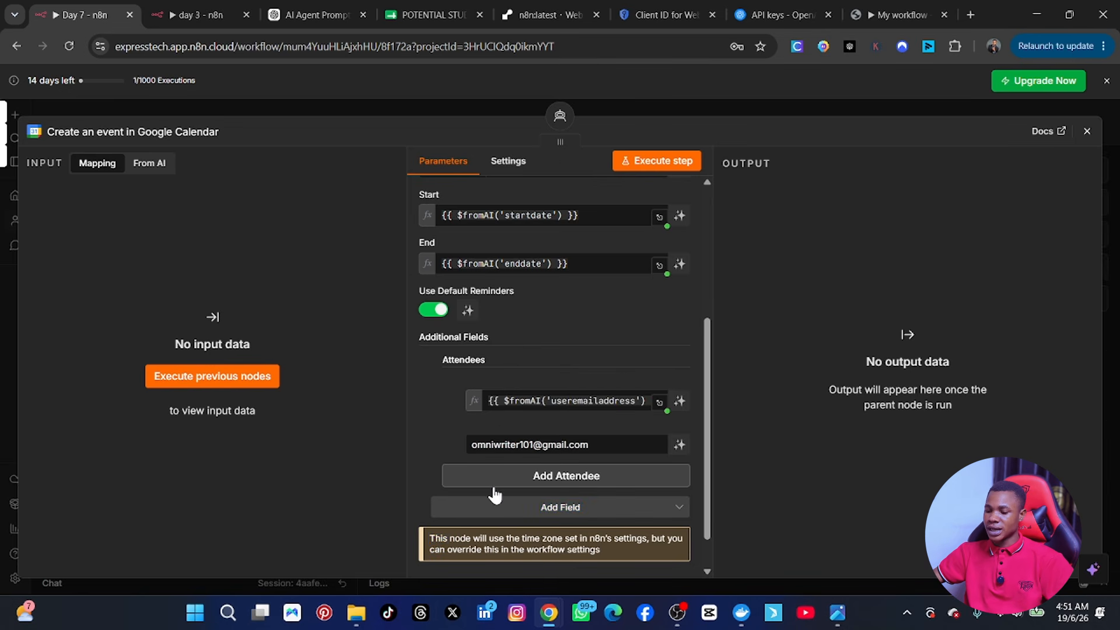
# Step: Add a Summary field to the event's additional fields
pyautogui.click(561, 521)
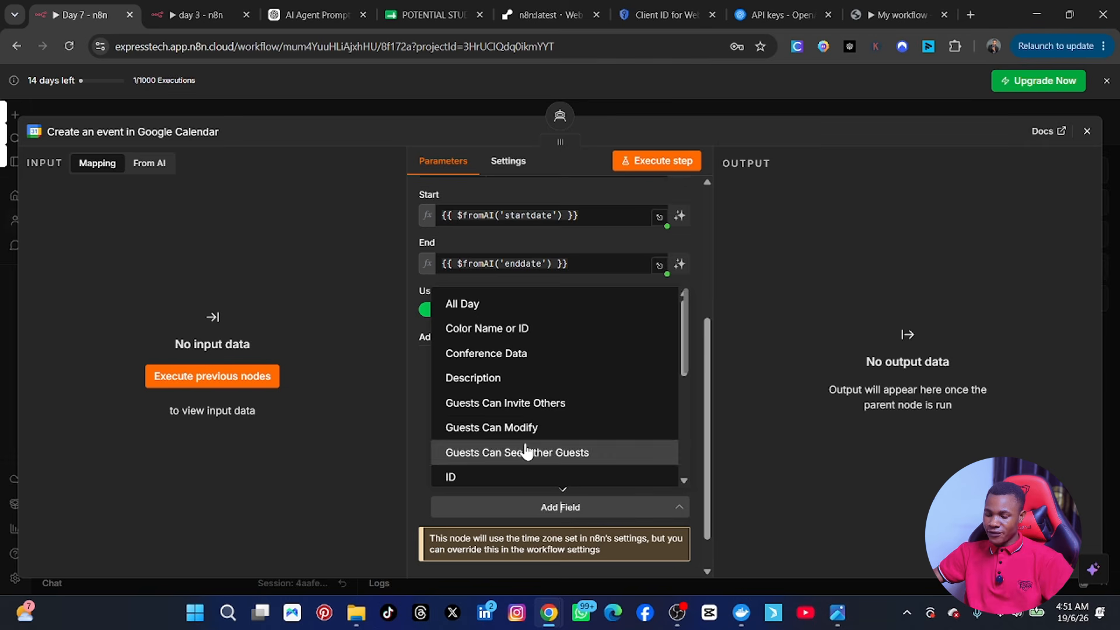
pyautogui.scroll(-2, 538, 406)
pyautogui.scroll(-3, 537, 406)
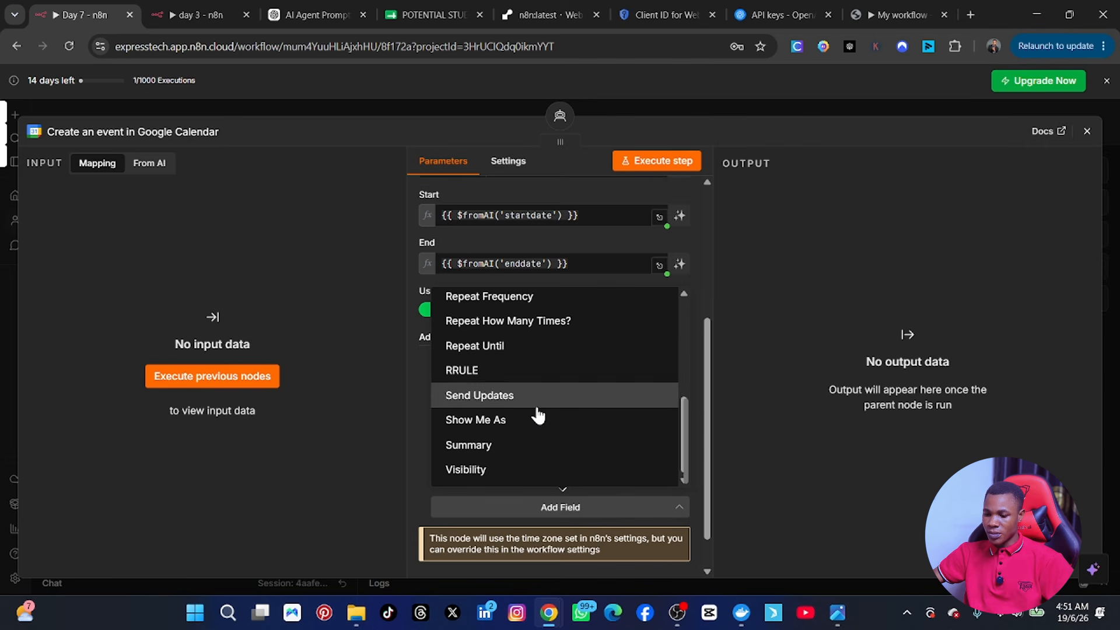
pyautogui.click(502, 452)
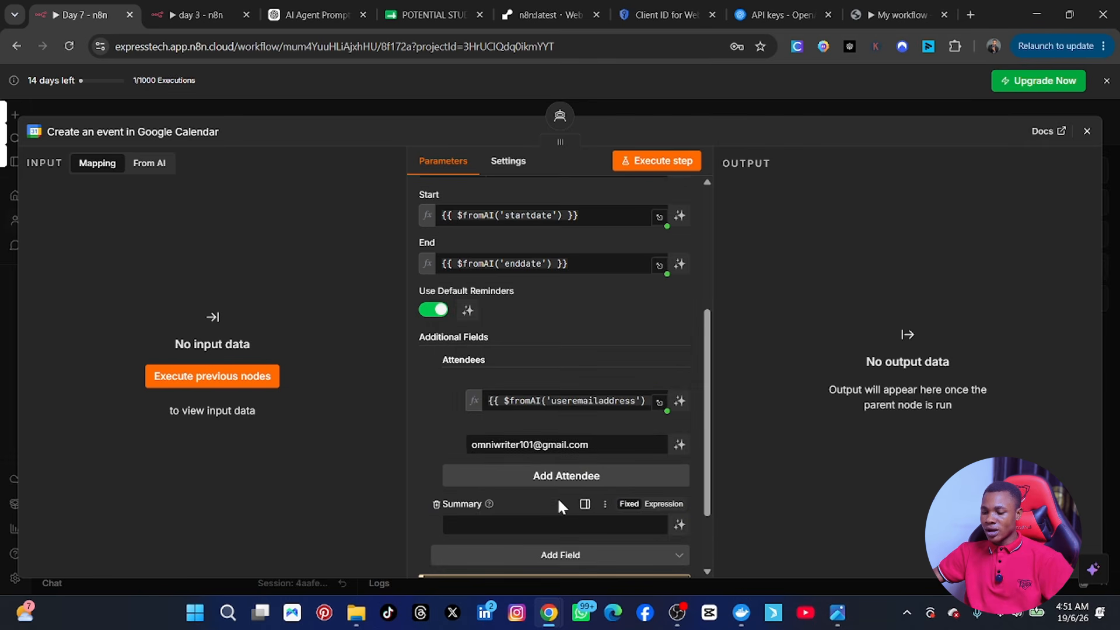
pyautogui.scroll(-3, 553, 530)
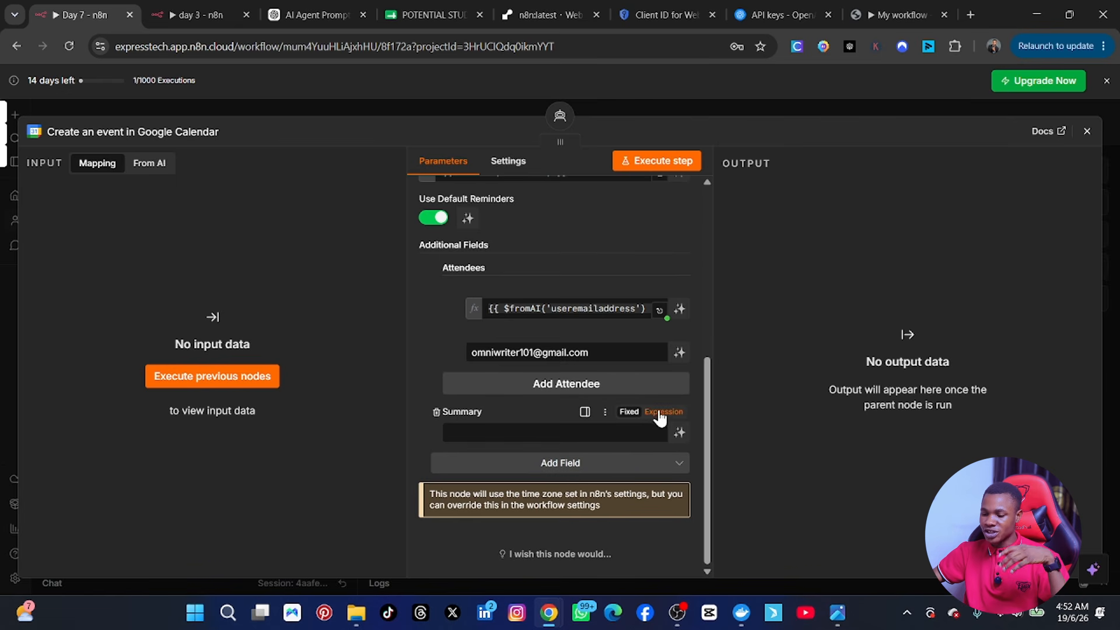
# Step: Set Summary to the expression {{ $fromAI('summary') }}
pyautogui.click(661, 412)
pyautogui.click(525, 440)
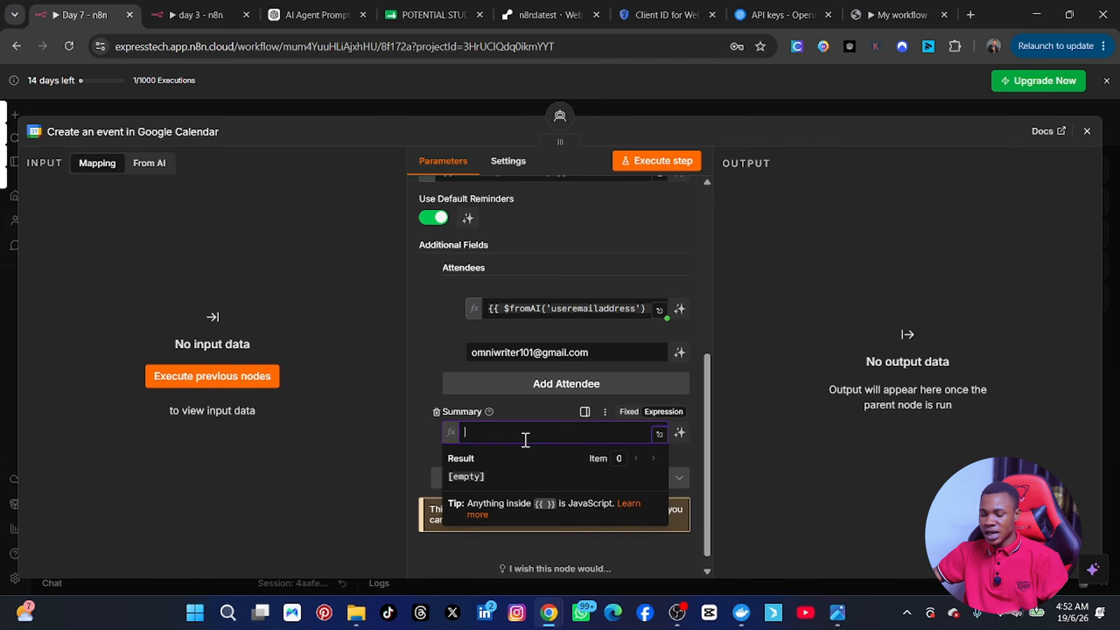
pyautogui.write('{{ ')
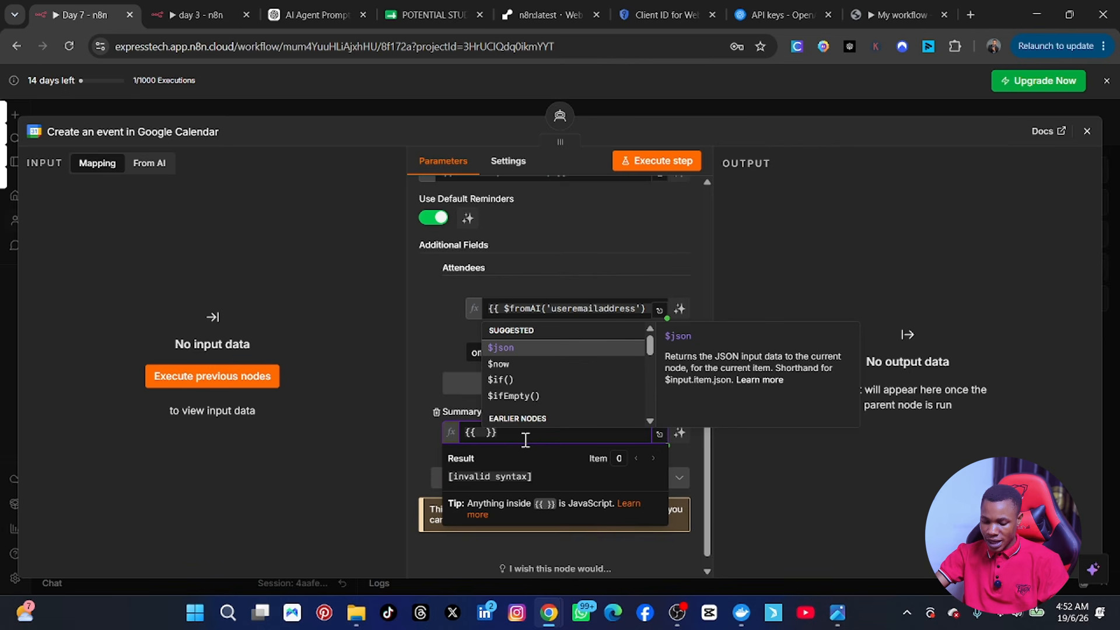
pyautogui.write('$from')
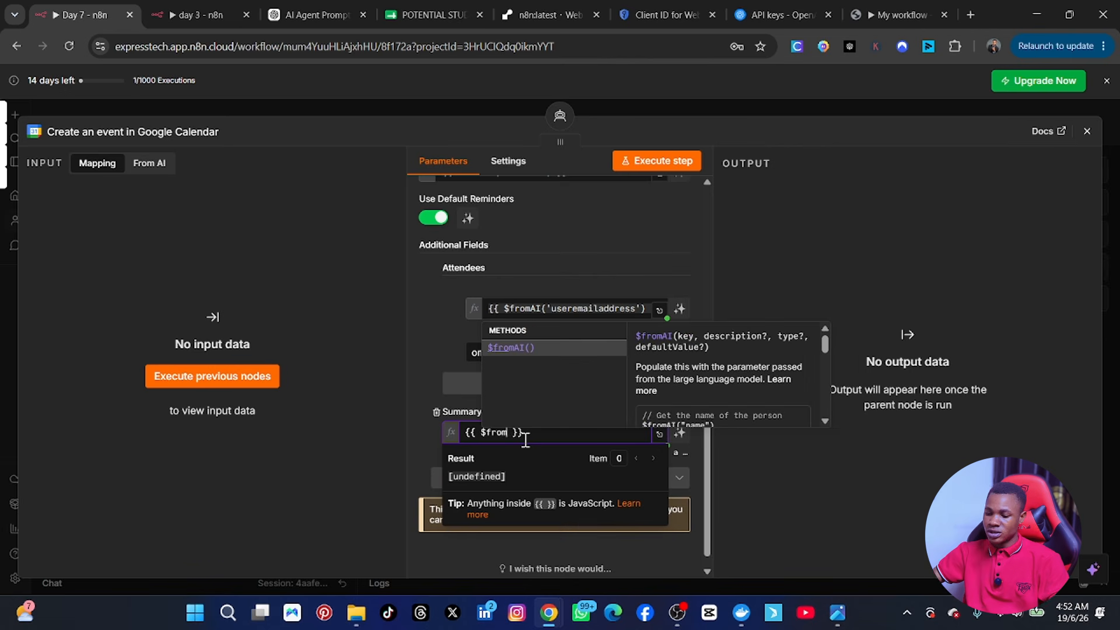
pyautogui.click(552, 345)
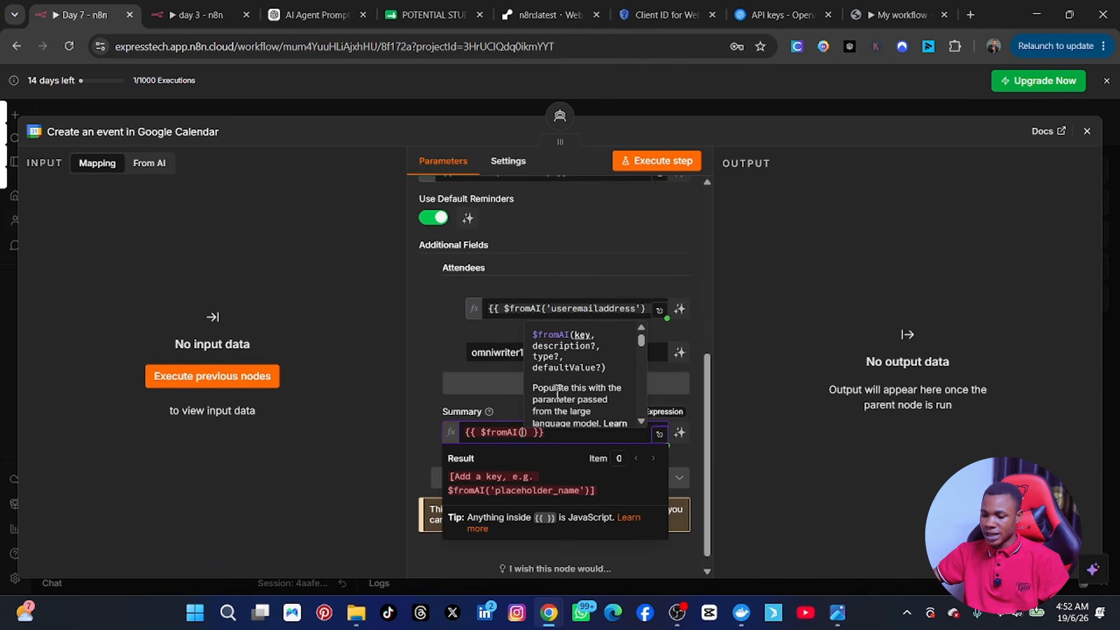
pyautogui.write("'")
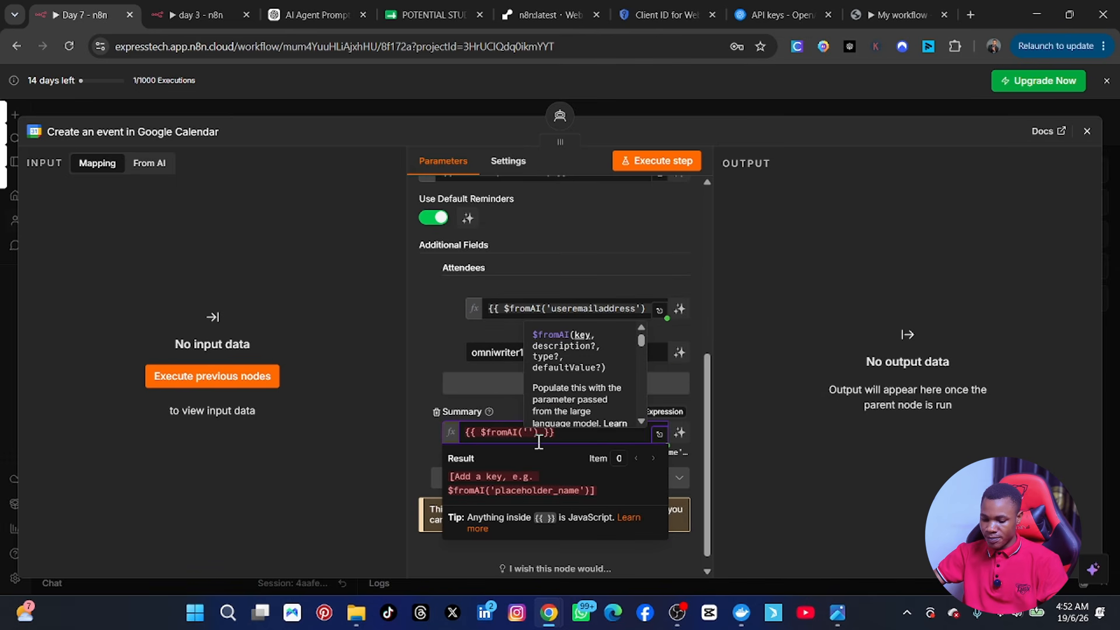
pyautogui.write('summary')
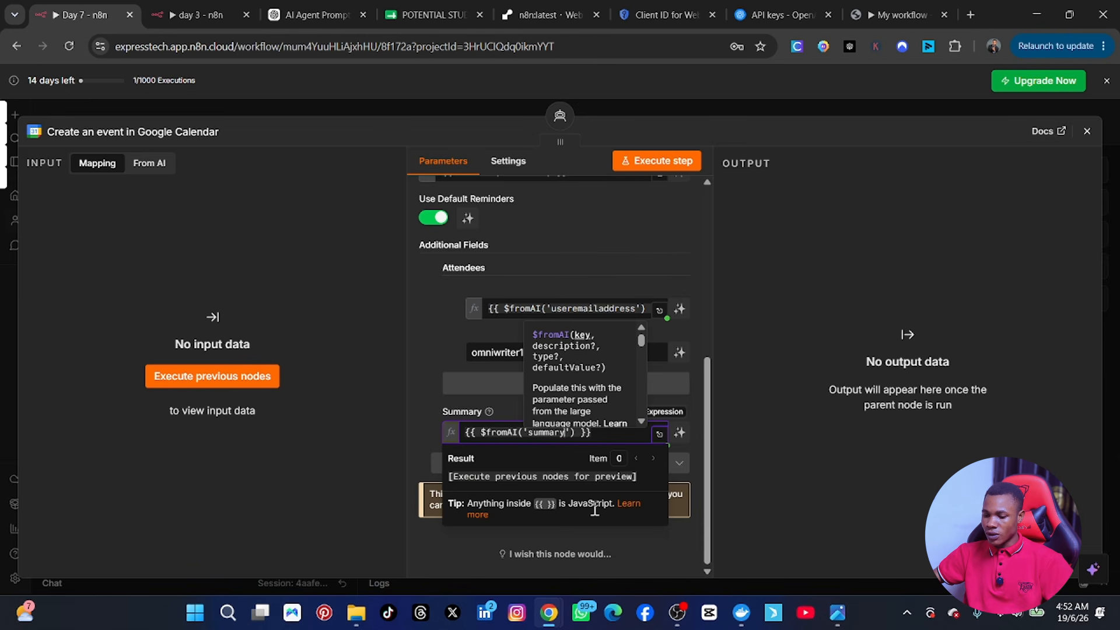
pyautogui.click(749, 339)
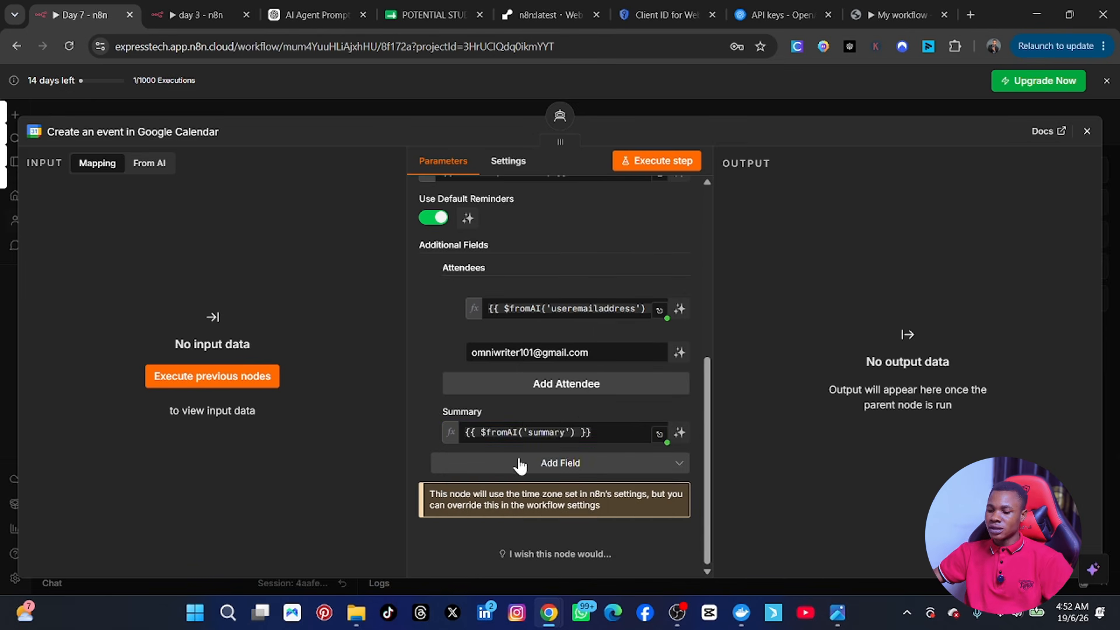
pyautogui.scroll(2, 517, 461)
pyautogui.scroll(3, 520, 408)
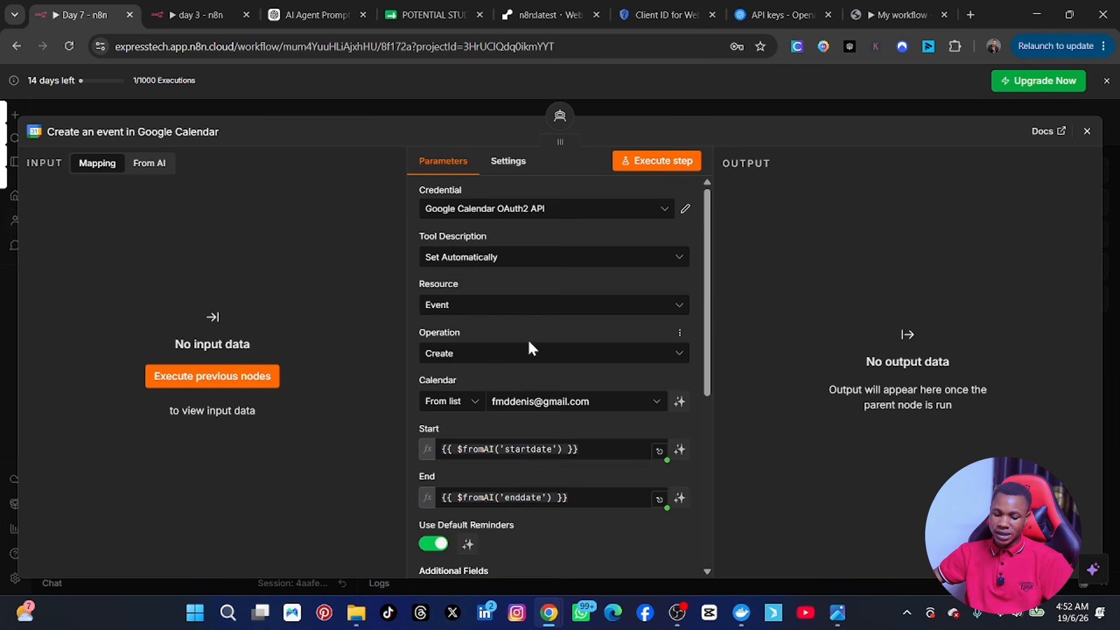
pyautogui.scroll(-6, 528, 362)
pyautogui.scroll(5, 534, 408)
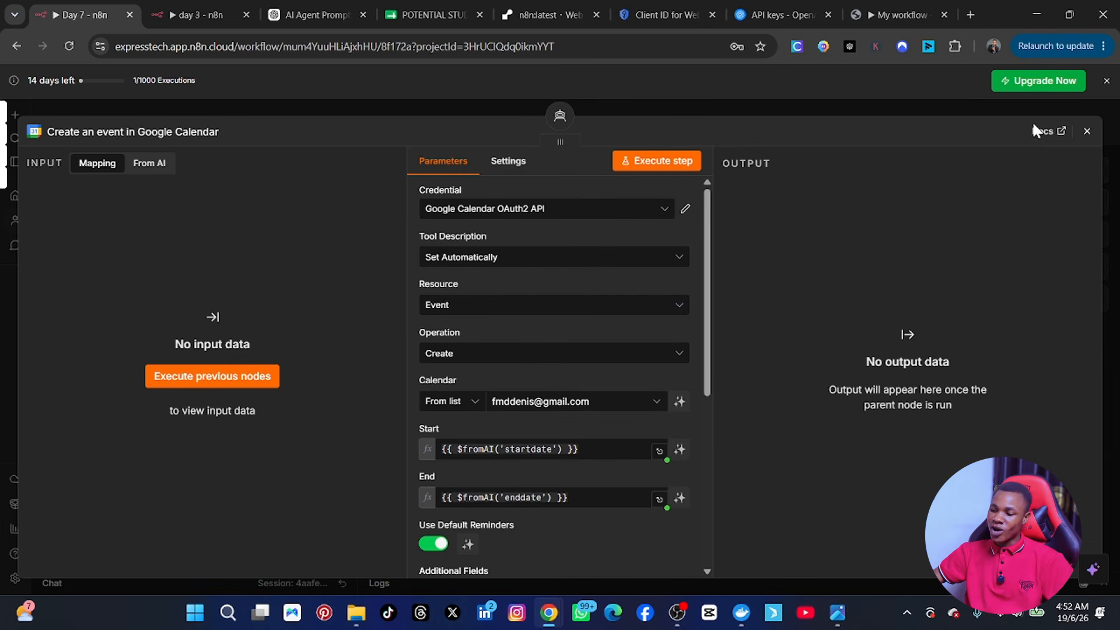
# Step: Close the Google Calendar tool settings and rearrange the Calendar and Sheets nodes under the AI Agent
pyautogui.click(1087, 131)
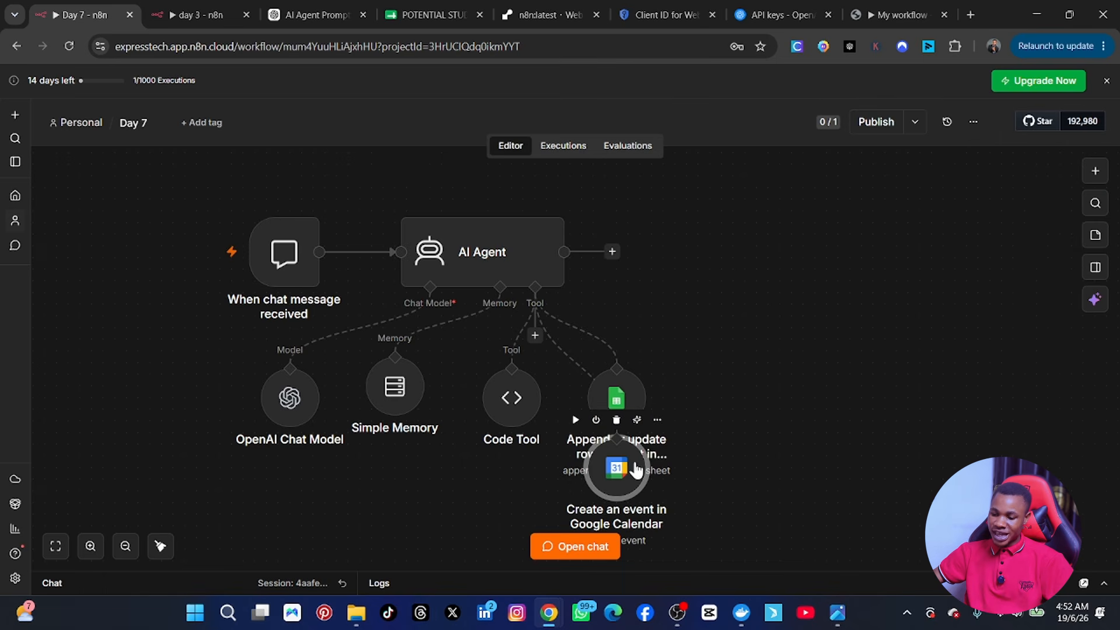
pyautogui.moveTo(636, 469); pyautogui.dragTo(705, 377)
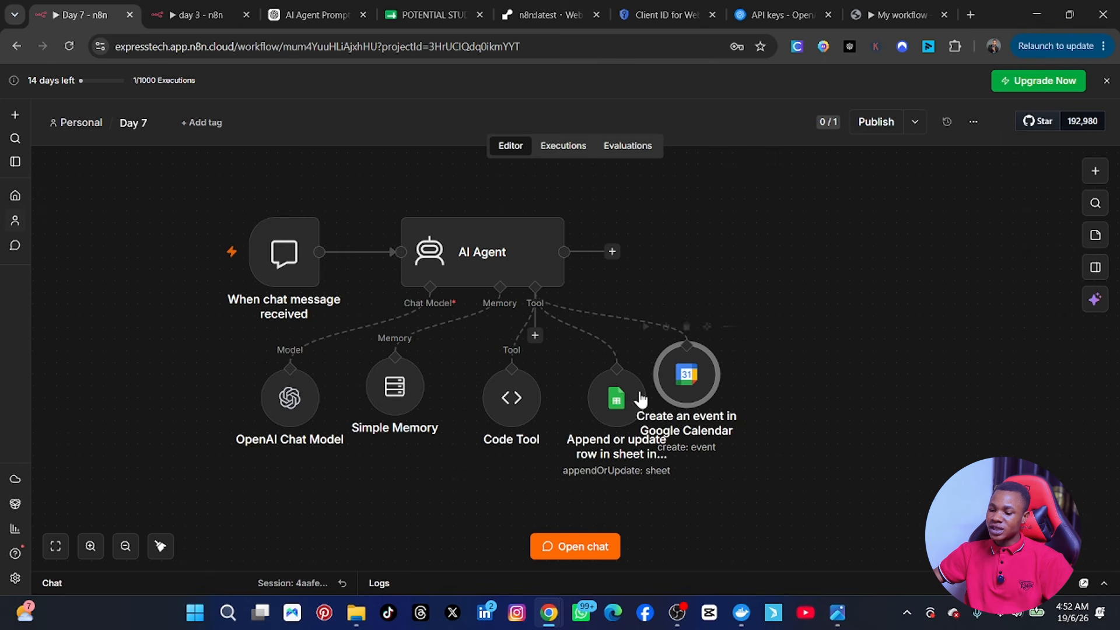
pyautogui.moveTo(618, 400); pyautogui.dragTo(594, 413)
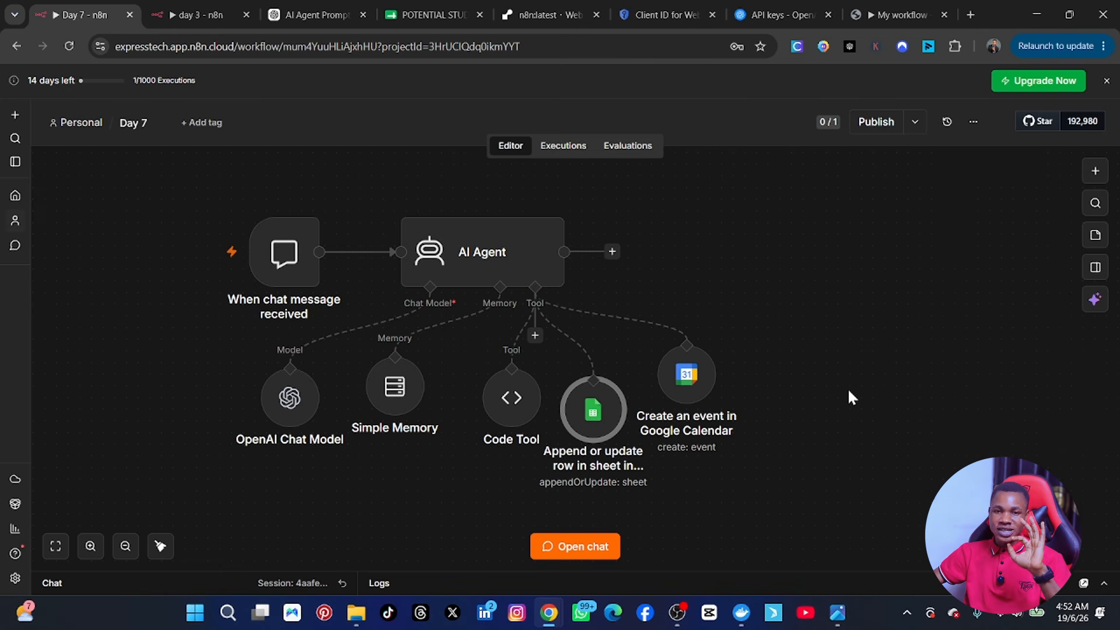
pyautogui.moveTo(275, 292)
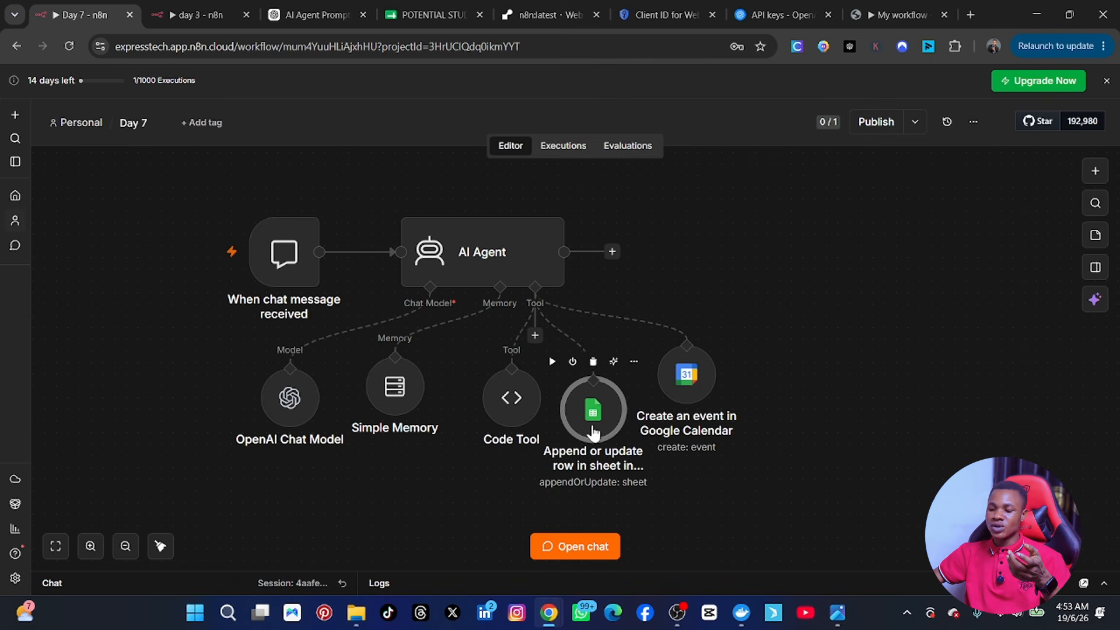
pyautogui.moveTo(590, 419); pyautogui.dragTo(612, 388)
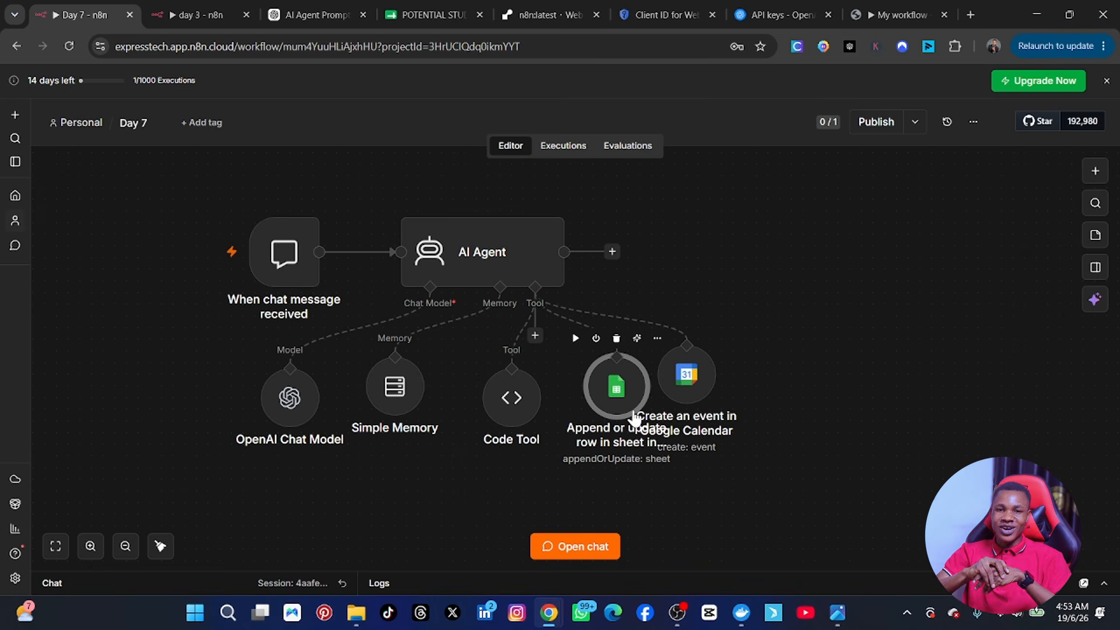
# Step: Send 'hi' in the workflow's test chat and read the agent's Express Tech Academy welcome reply
pyautogui.click(570, 549)
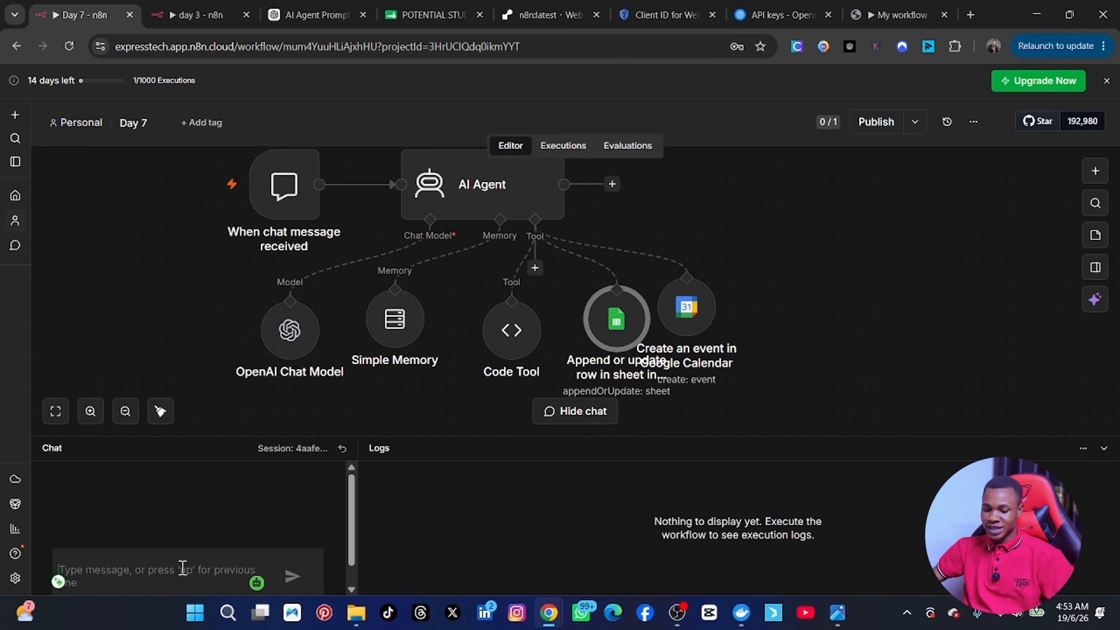
pyautogui.write('hi')
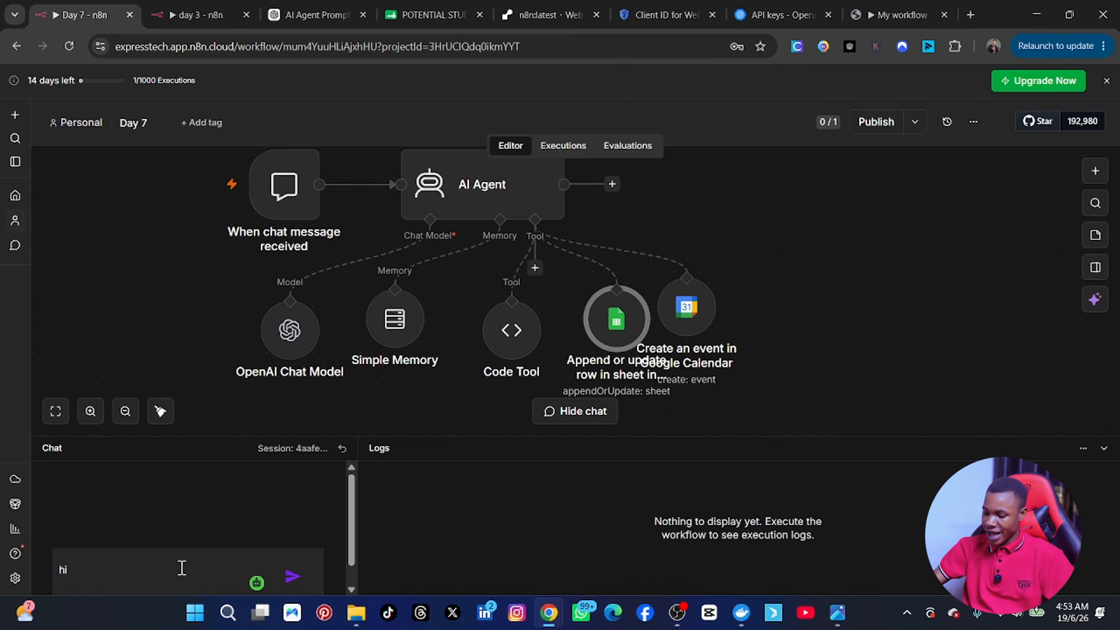
pyautogui.press('Return')
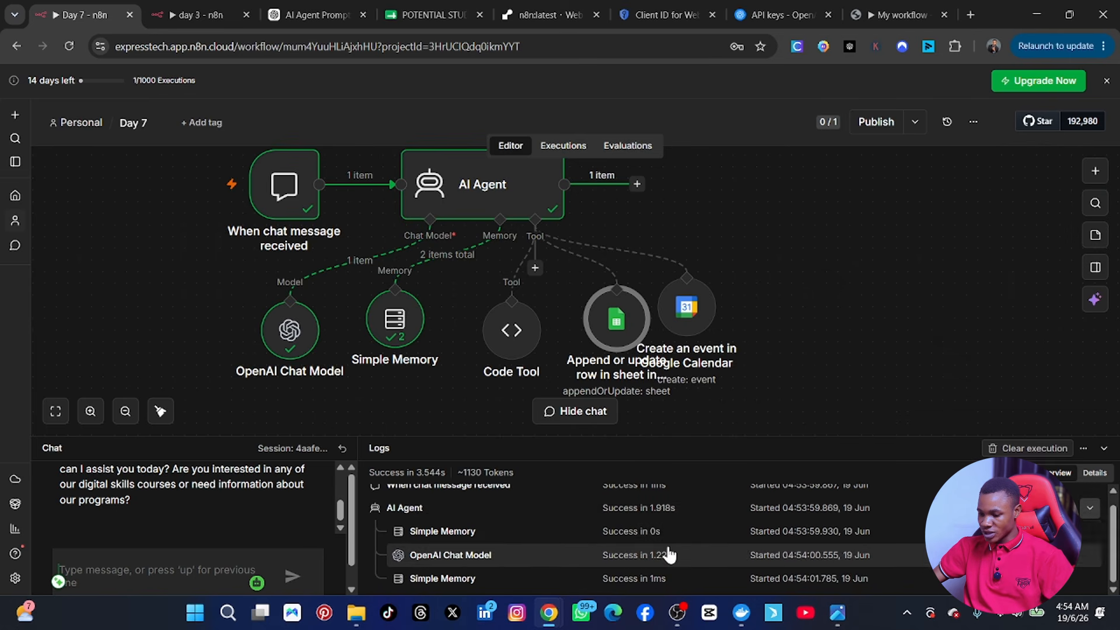
pyautogui.scroll(1, 830, 550)
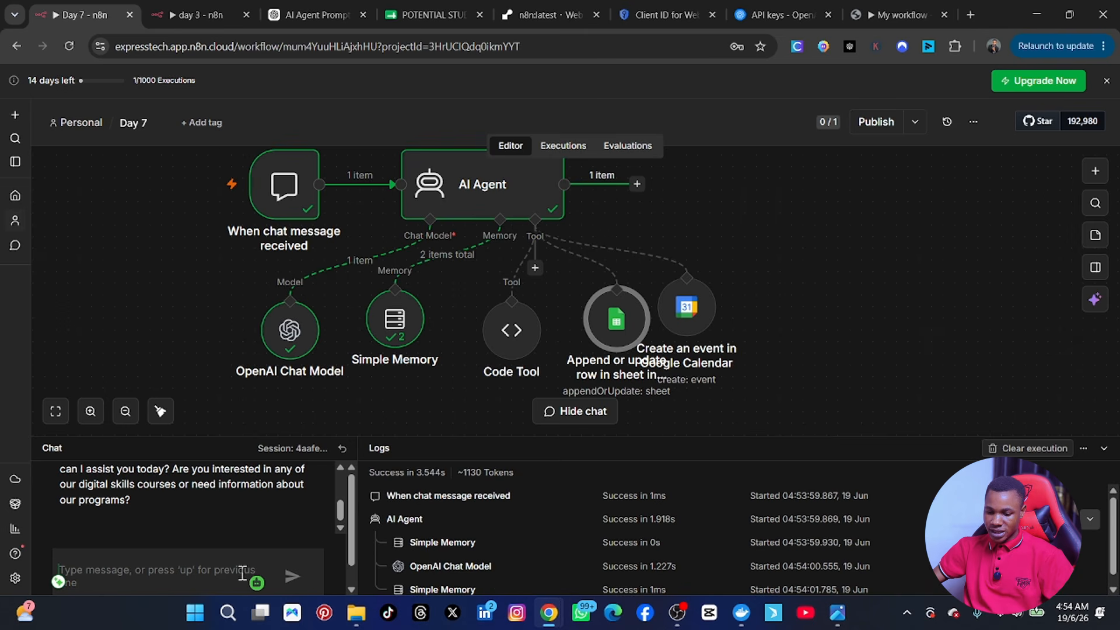
pyautogui.scroll(2, 117, 489)
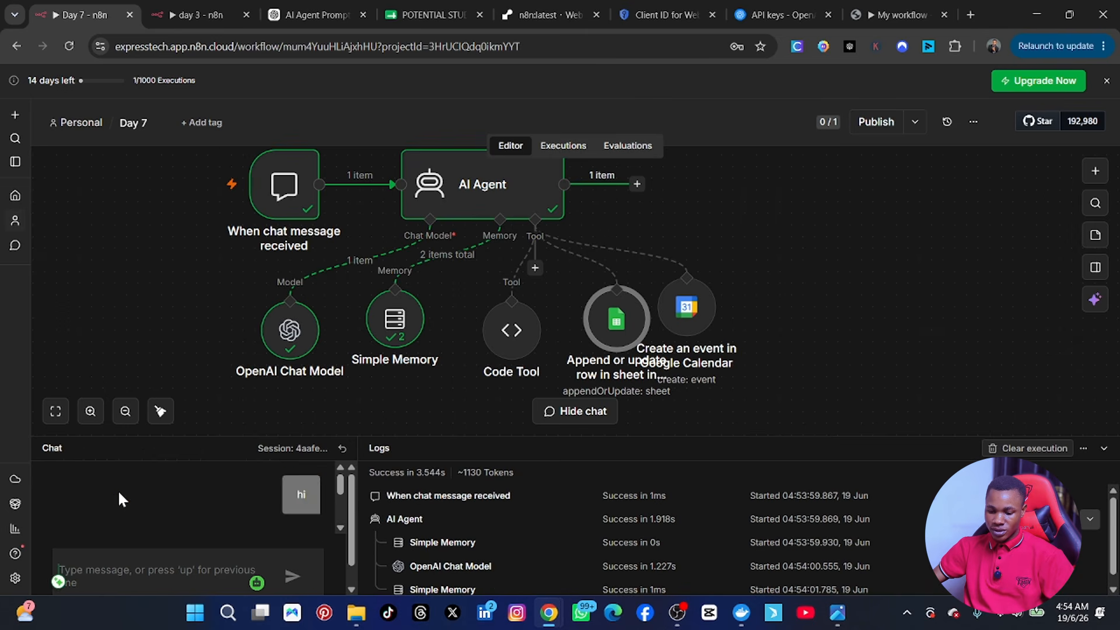
pyautogui.scroll(-2, 118, 489)
pyautogui.scroll(1, 117, 491)
pyautogui.scroll(-2, 120, 494)
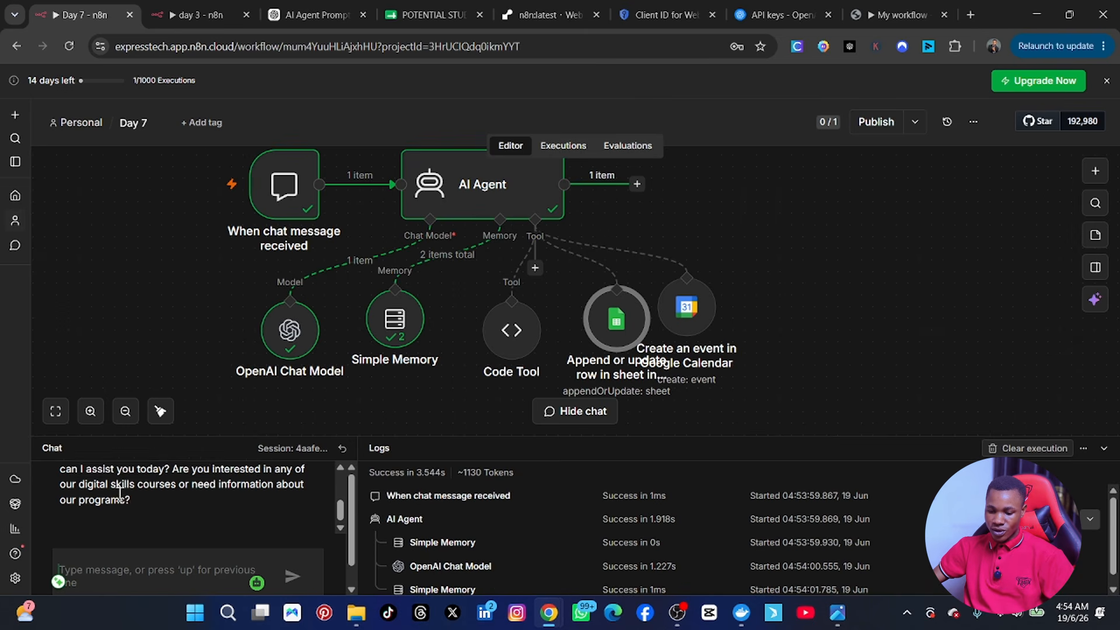
pyautogui.scroll(2, 121, 497)
pyautogui.scroll(-2, 122, 497)
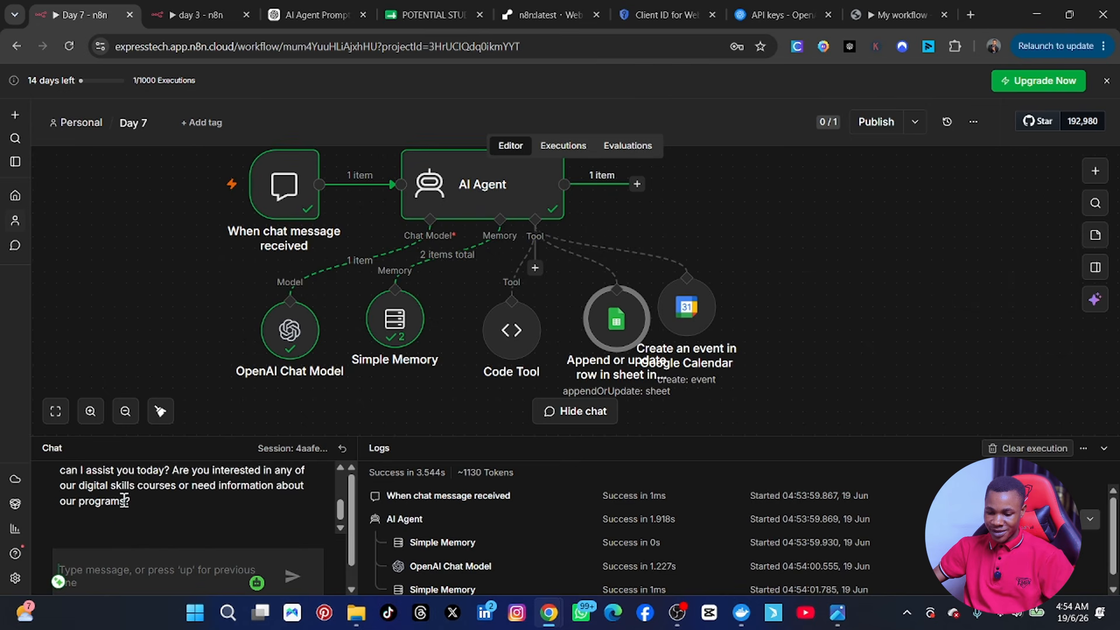
pyautogui.scroll(2, 124, 499)
pyautogui.scroll(-1, 123, 499)
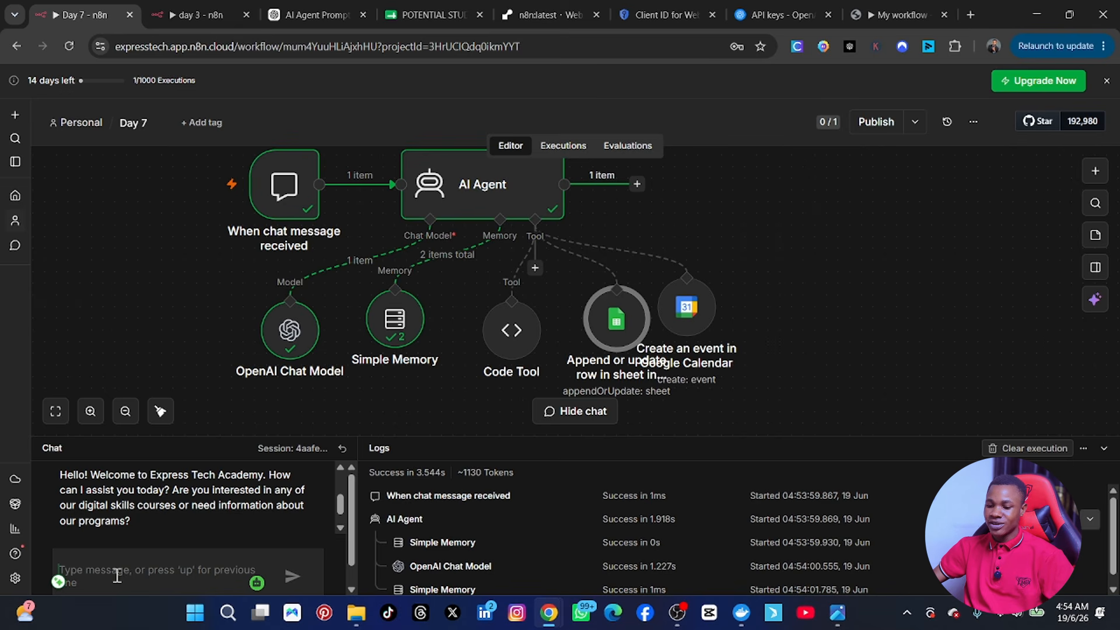
pyautogui.moveTo(289, 339)
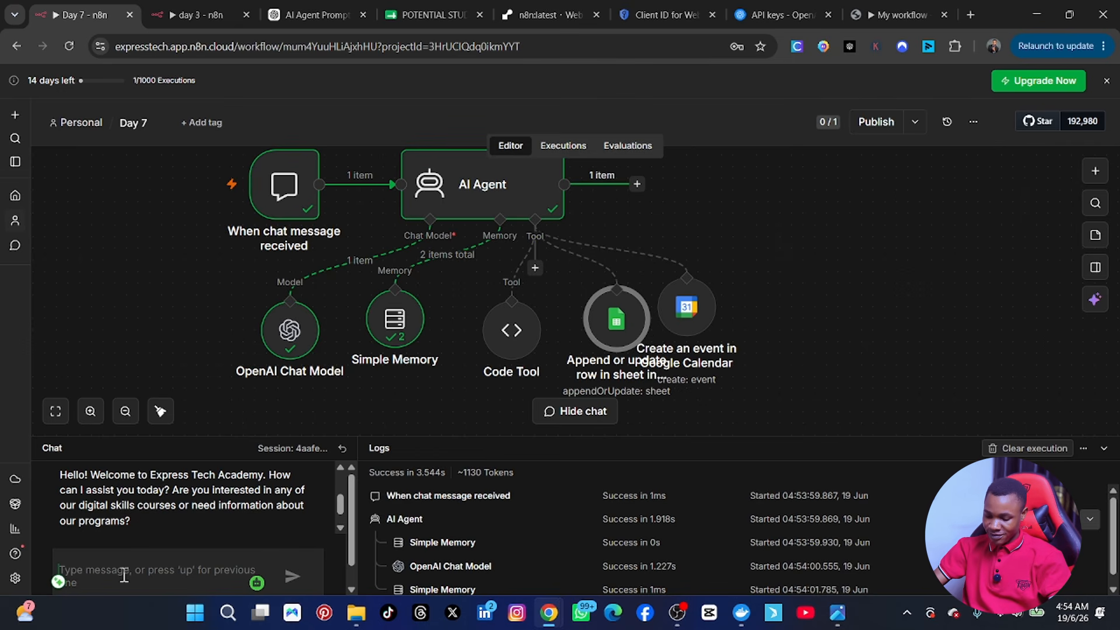
# Step: Send 'I want to take a couse on cybersecurity' and read the reply about class format and experience
pyautogui.write('H')
pyautogui.press('BackSpace')
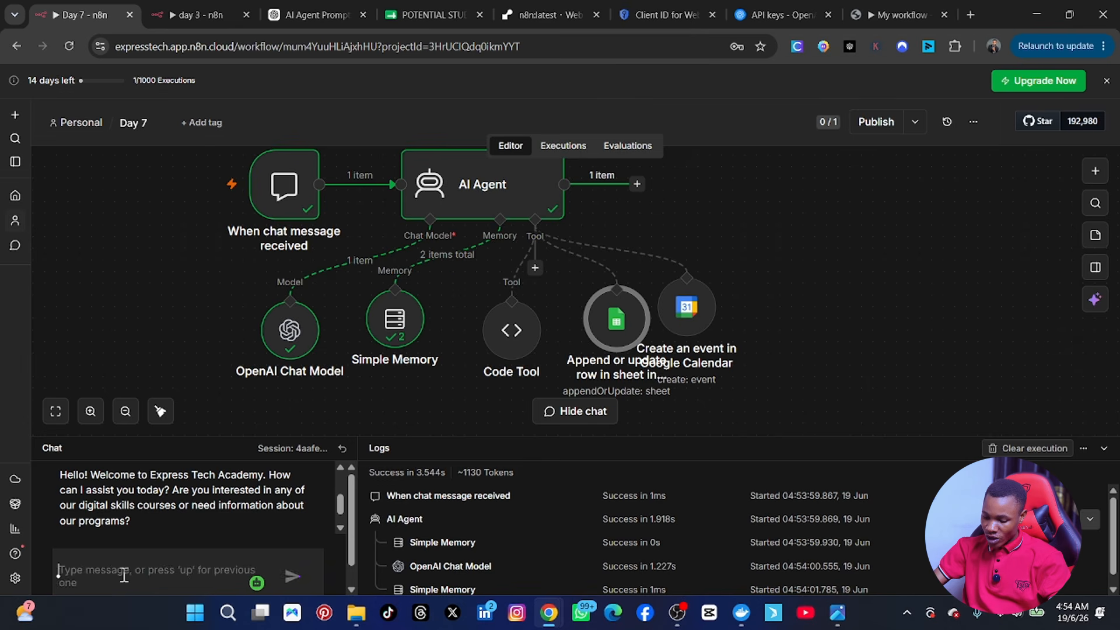
pyautogui.write('I want to t')
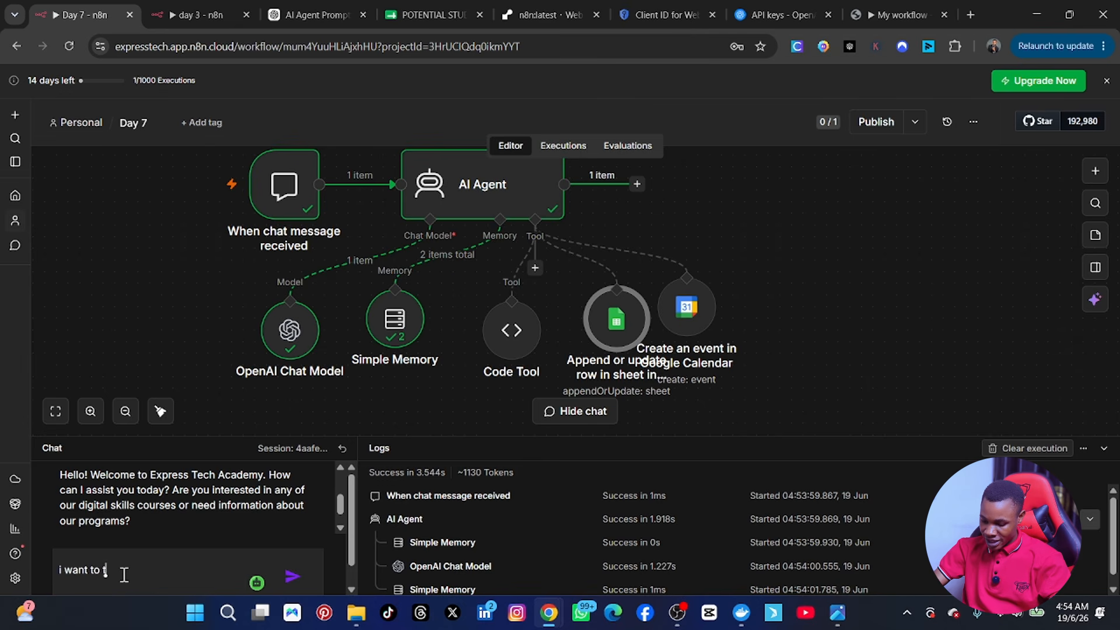
pyautogui.write('ake a couse on cyberse')
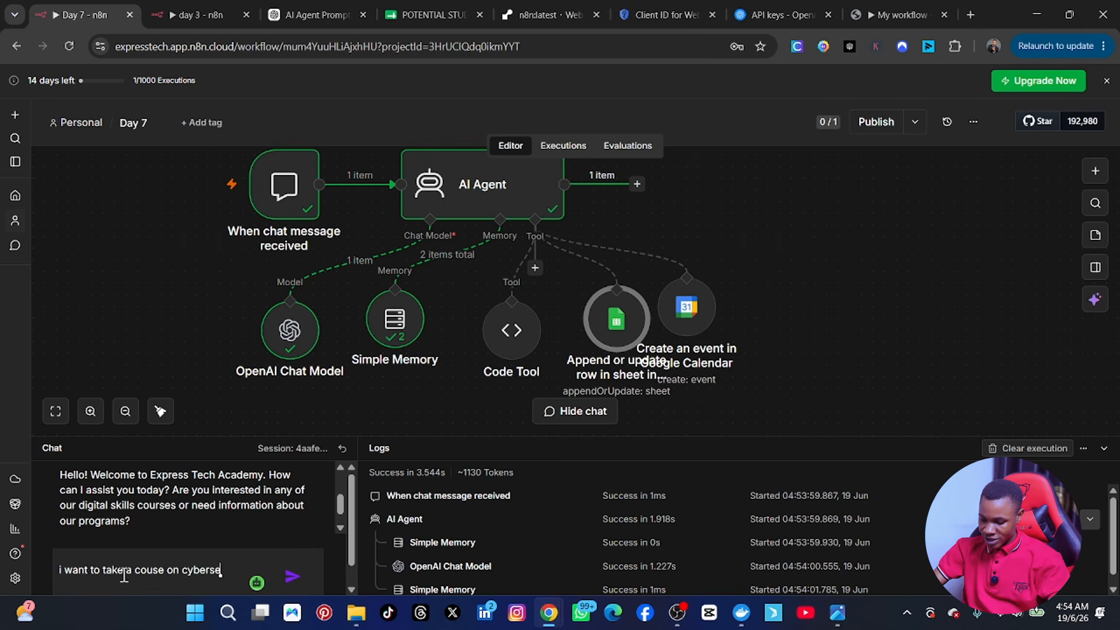
pyautogui.write('curity')
pyautogui.press('Return')
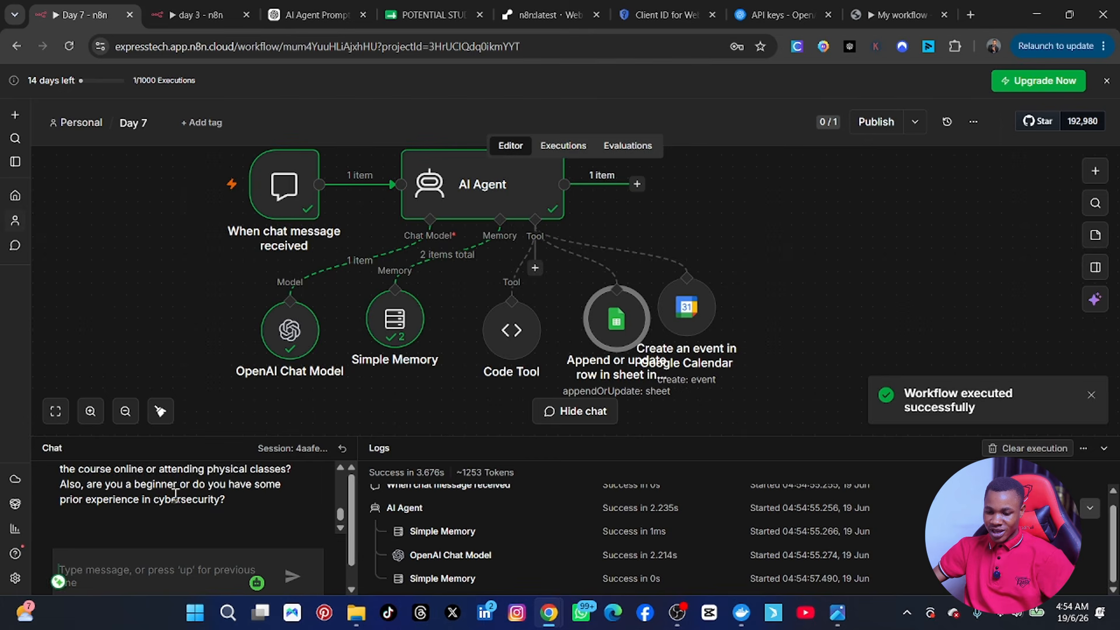
pyautogui.scroll(10, 175, 495)
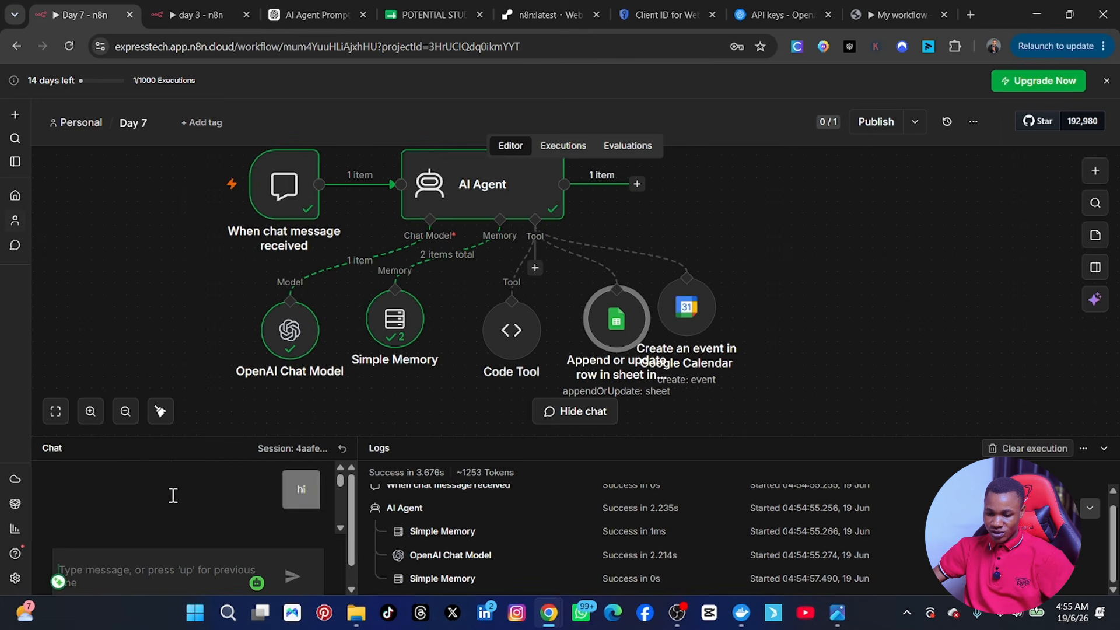
pyautogui.scroll(-1, 174, 495)
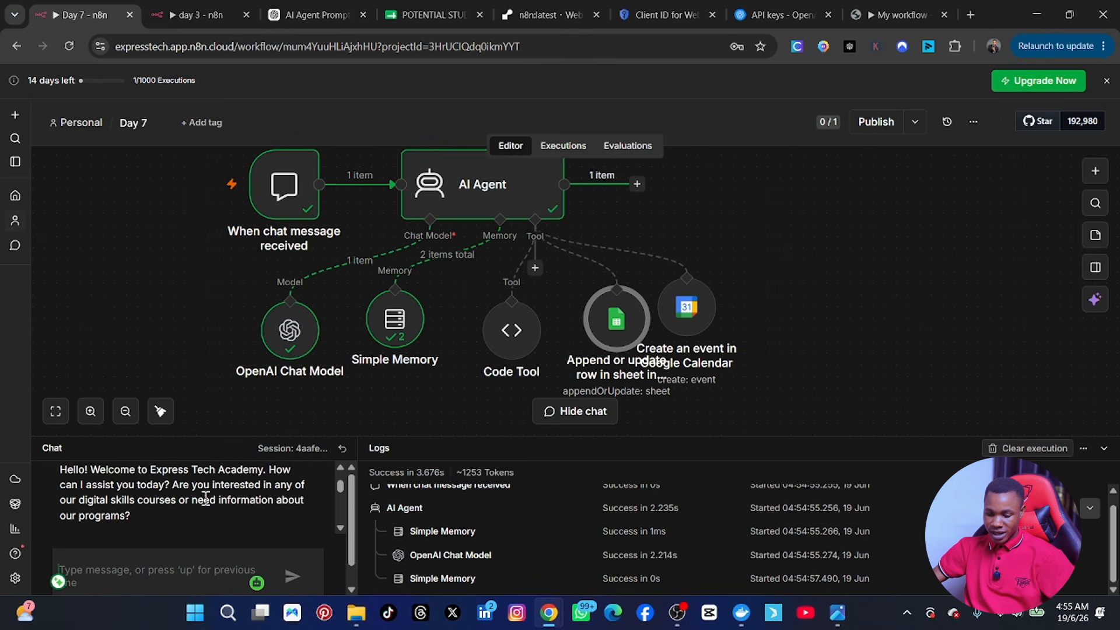
pyautogui.scroll(-10, 205, 499)
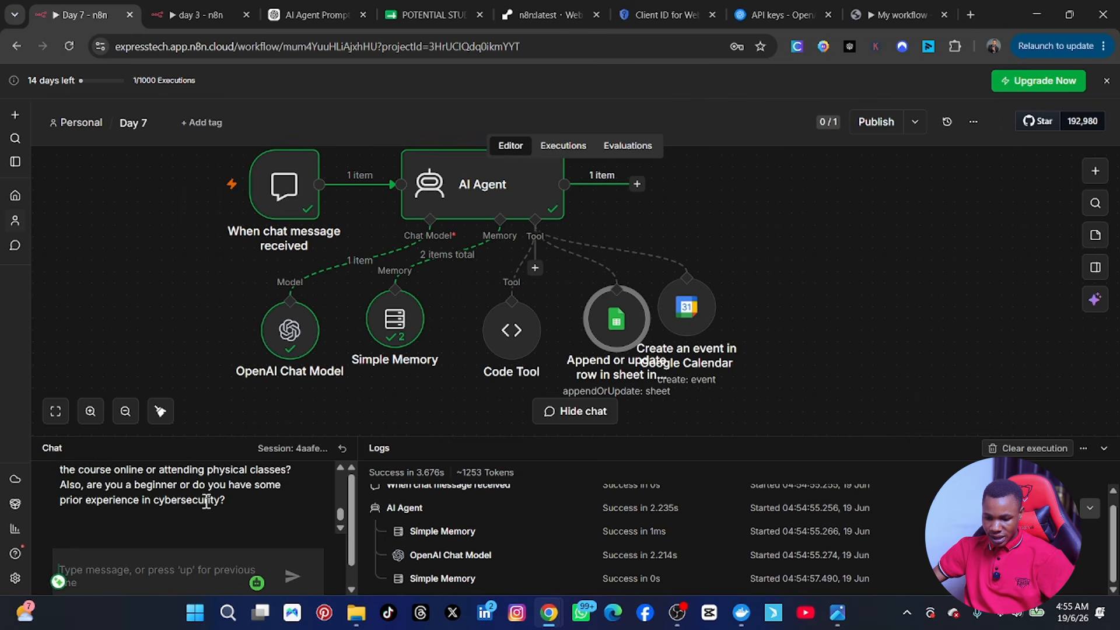
pyautogui.scroll(2, 206, 502)
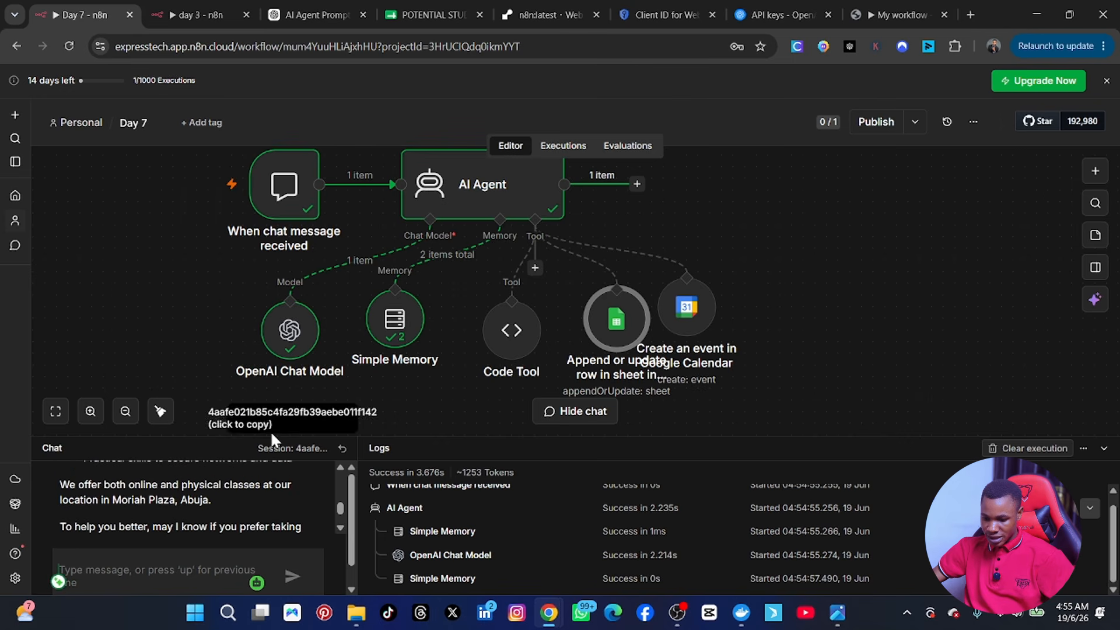
pyautogui.scroll(2, 228, 476)
pyautogui.scroll(1, 227, 490)
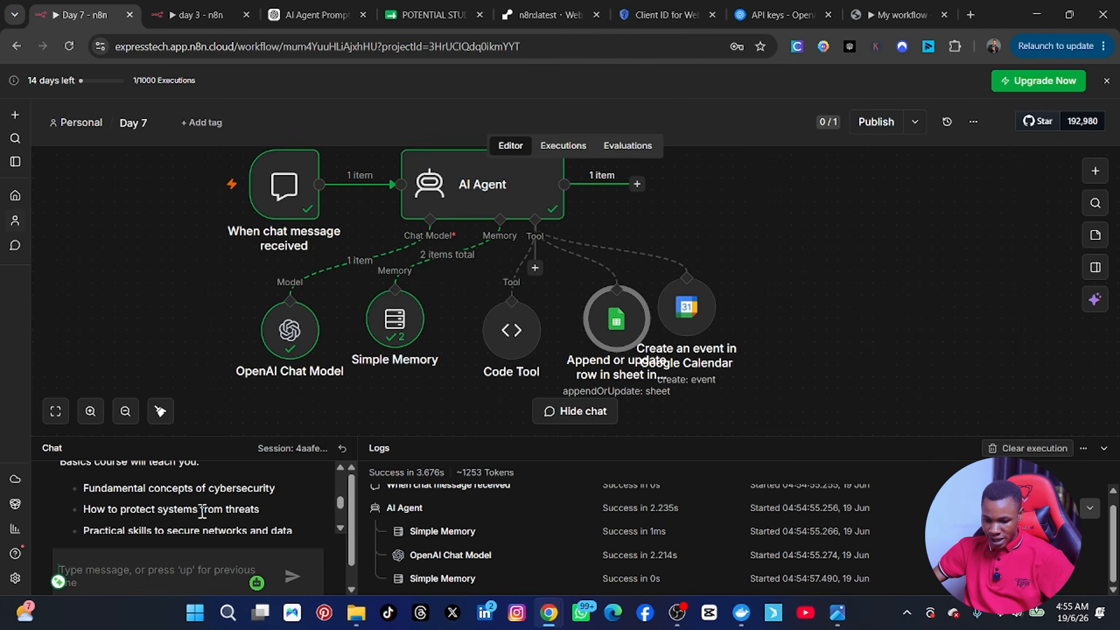
pyautogui.scroll(3, 161, 528)
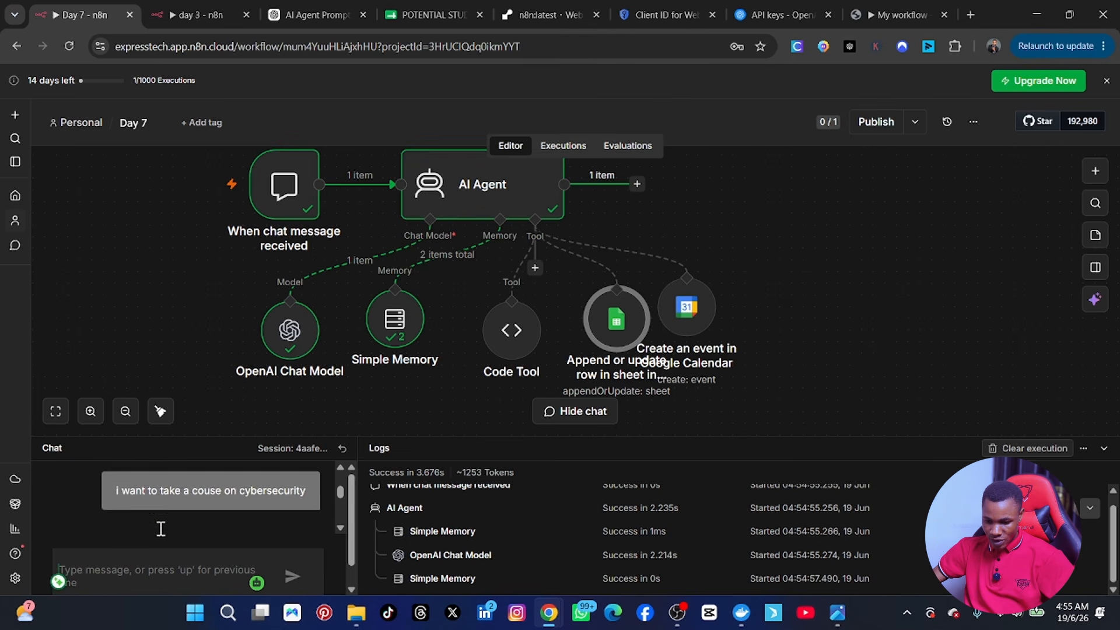
pyautogui.scroll(-1, 161, 532)
pyautogui.scroll(2, 159, 526)
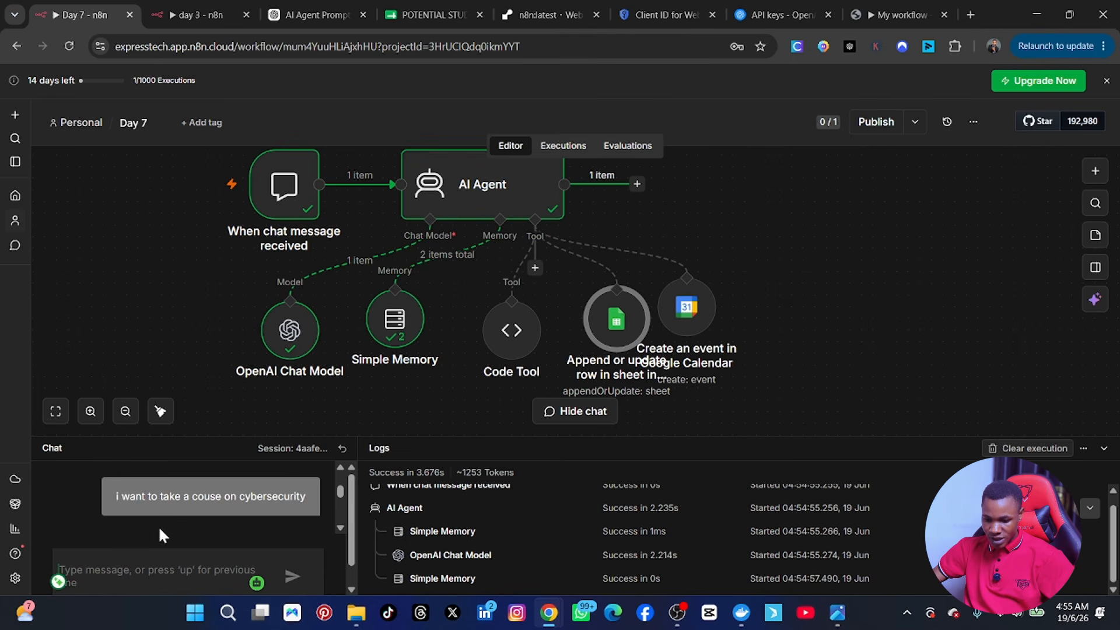
pyautogui.scroll(-2, 159, 526)
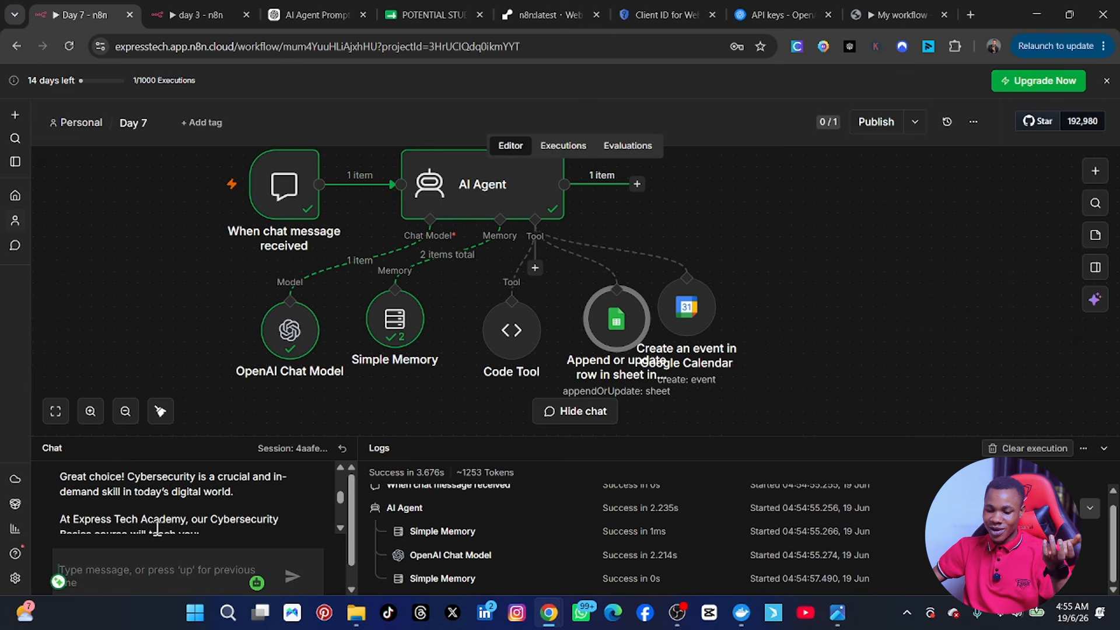
pyautogui.scroll(-10, 196, 514)
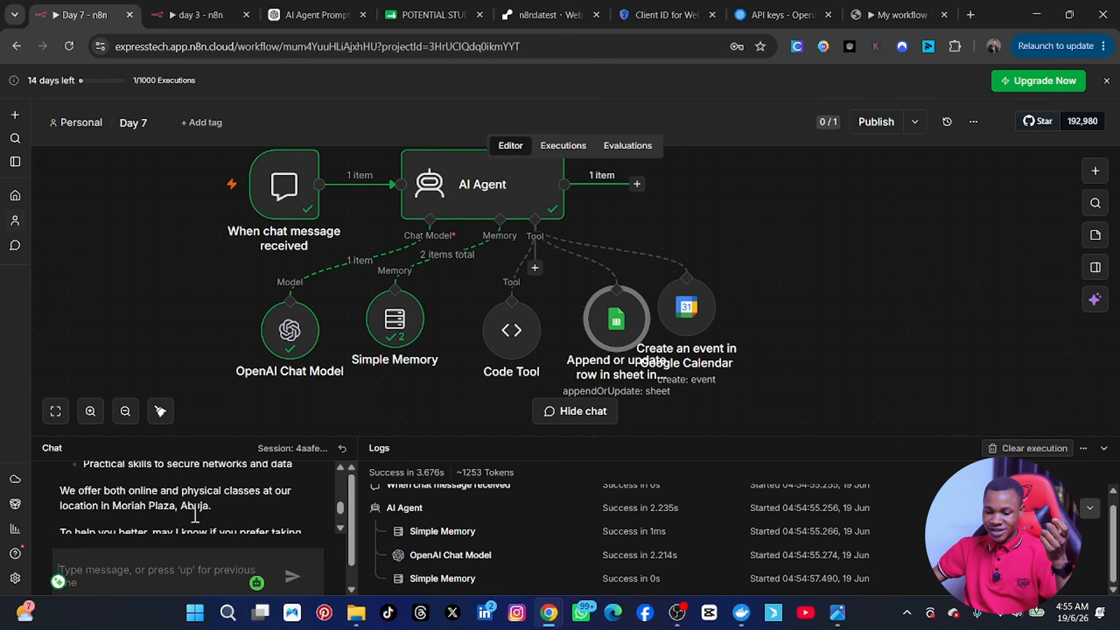
pyautogui.scroll(1, 164, 537)
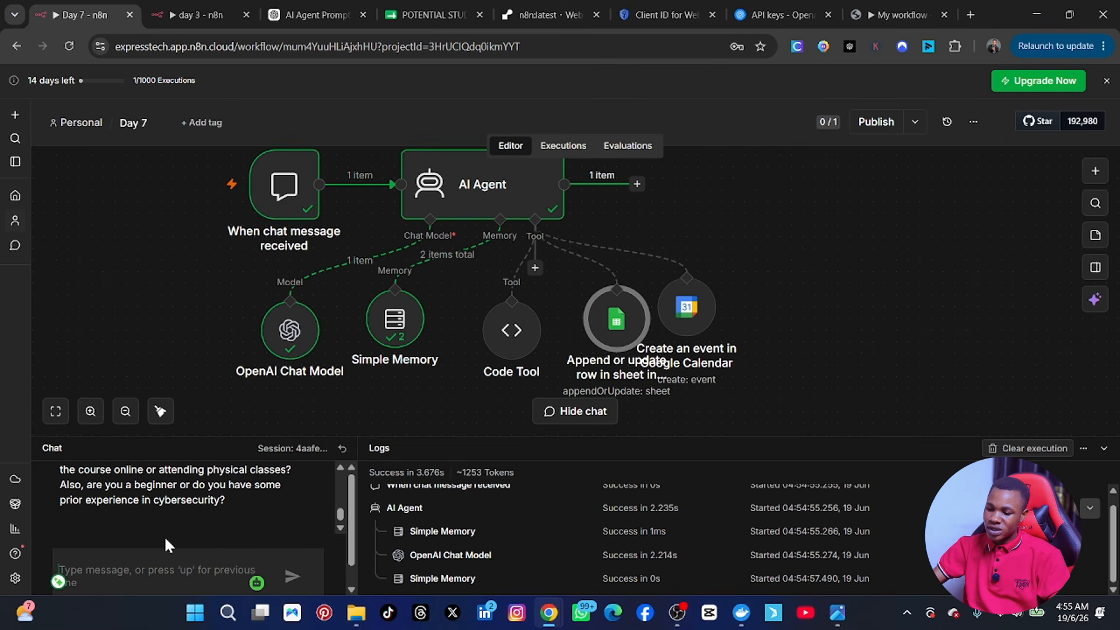
# Step: Move the Google Calendar node clear of the Sheets label and send 'i want a meeting with the ceo'
pyautogui.moveTo(691, 316); pyautogui.dragTo(713, 286)
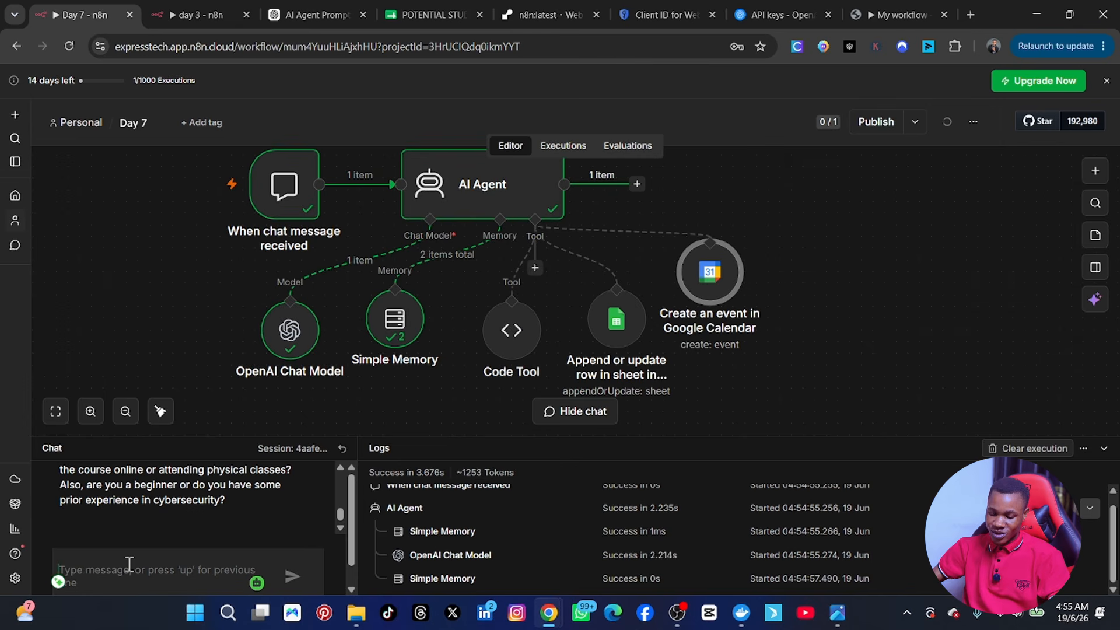
pyautogui.write('i want a')
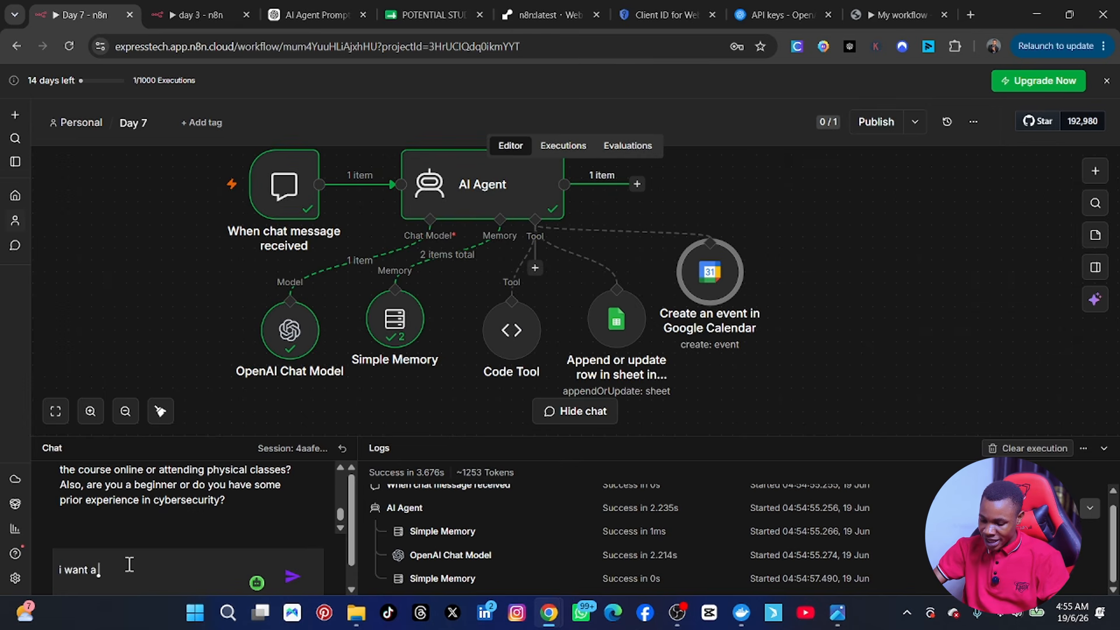
pyautogui.write(' meeting wit')
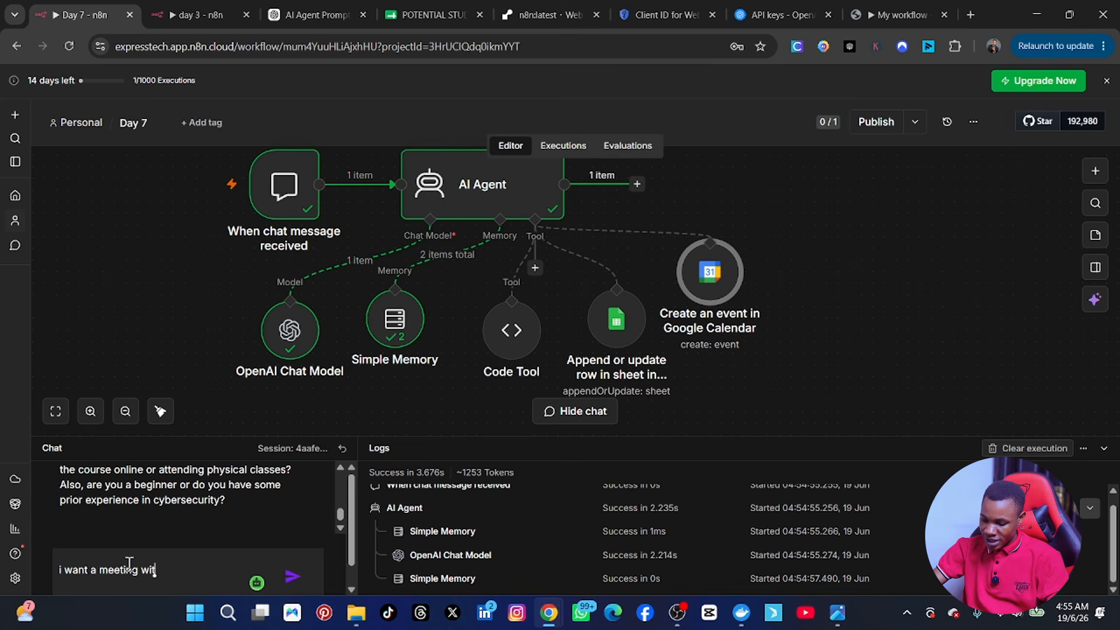
pyautogui.write('h the ceo')
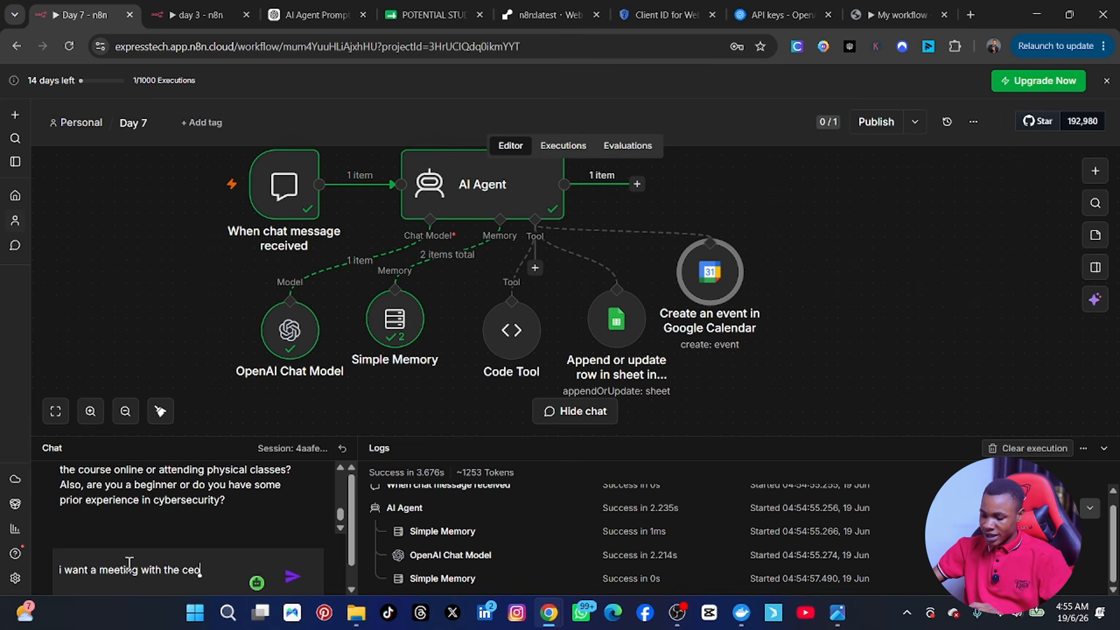
pyautogui.press('Return')
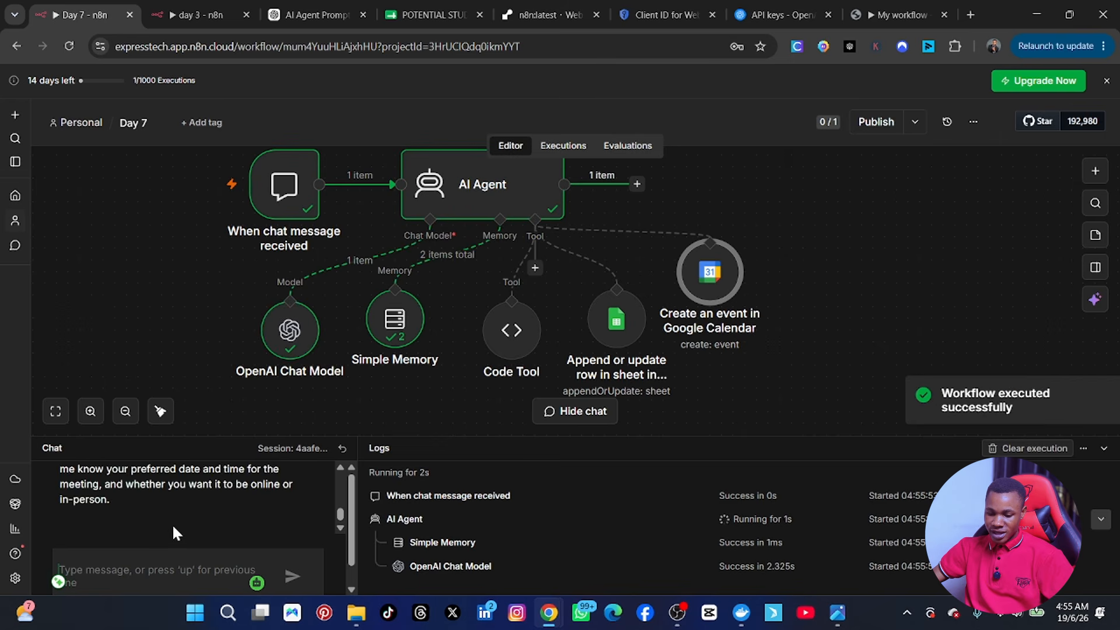
pyautogui.scroll(5, 172, 524)
pyautogui.scroll(-2, 173, 524)
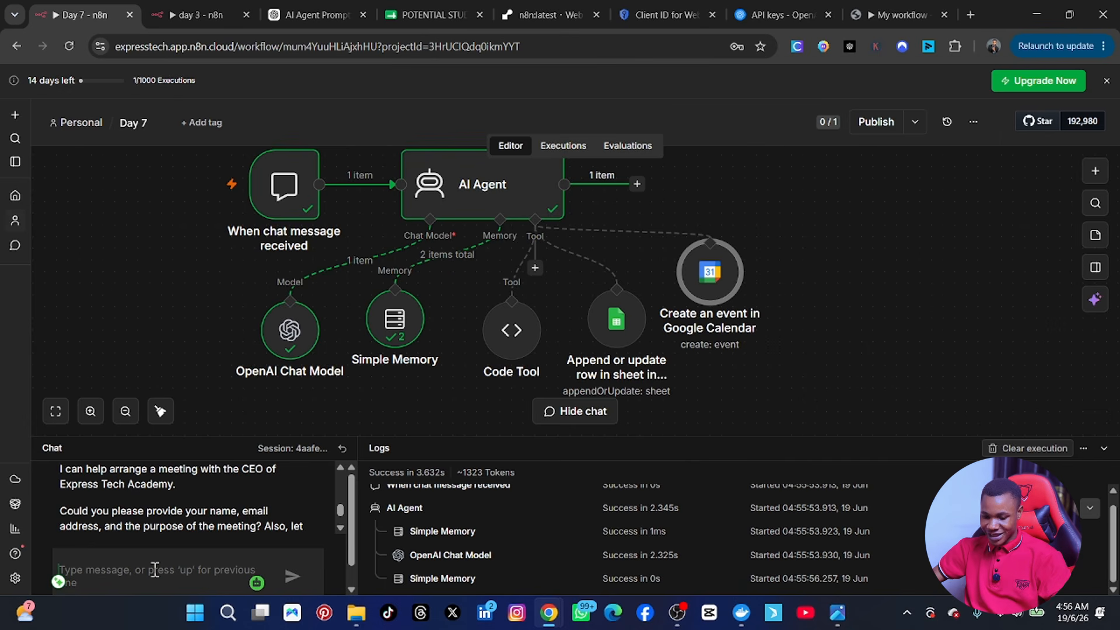
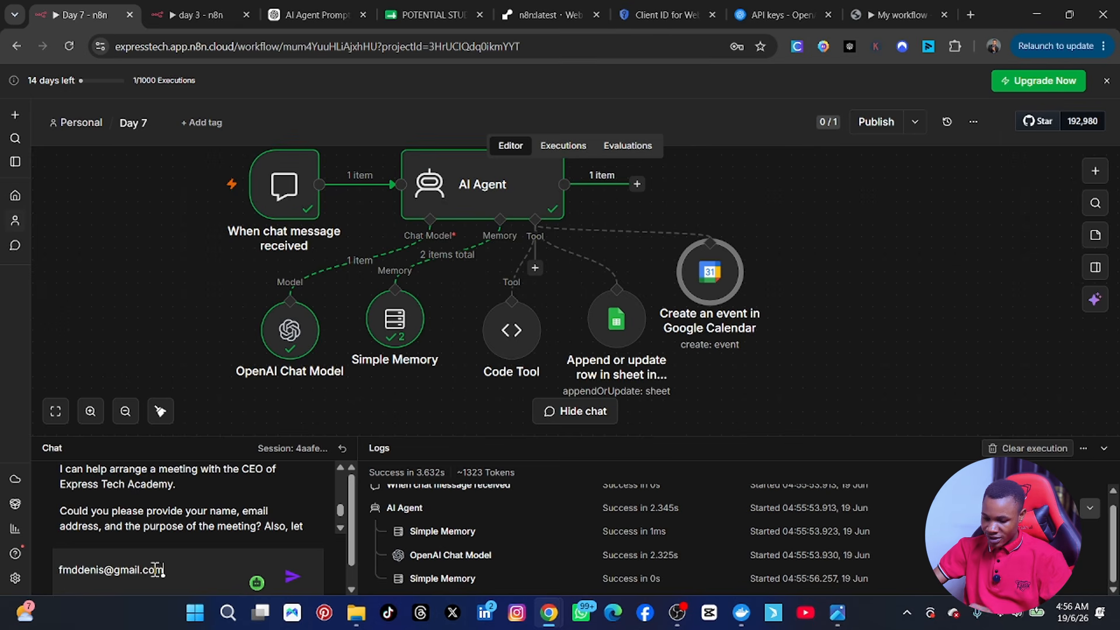
# Step: Send your e-mail address to the agent and read its request for name and purpose
pyautogui.press('Return')
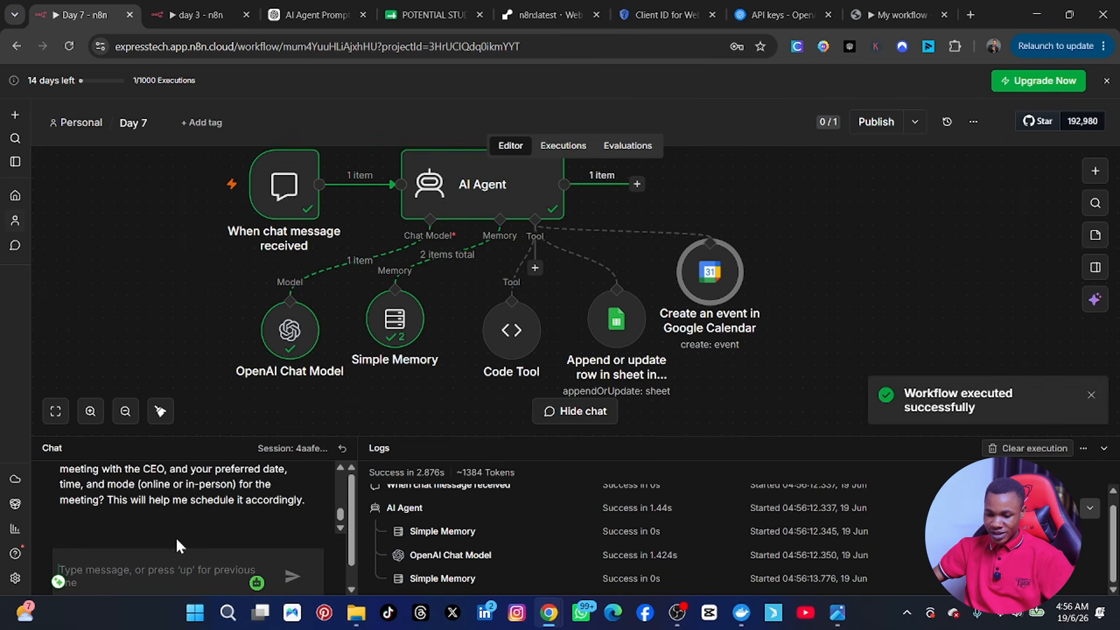
pyautogui.scroll(3, 173, 531)
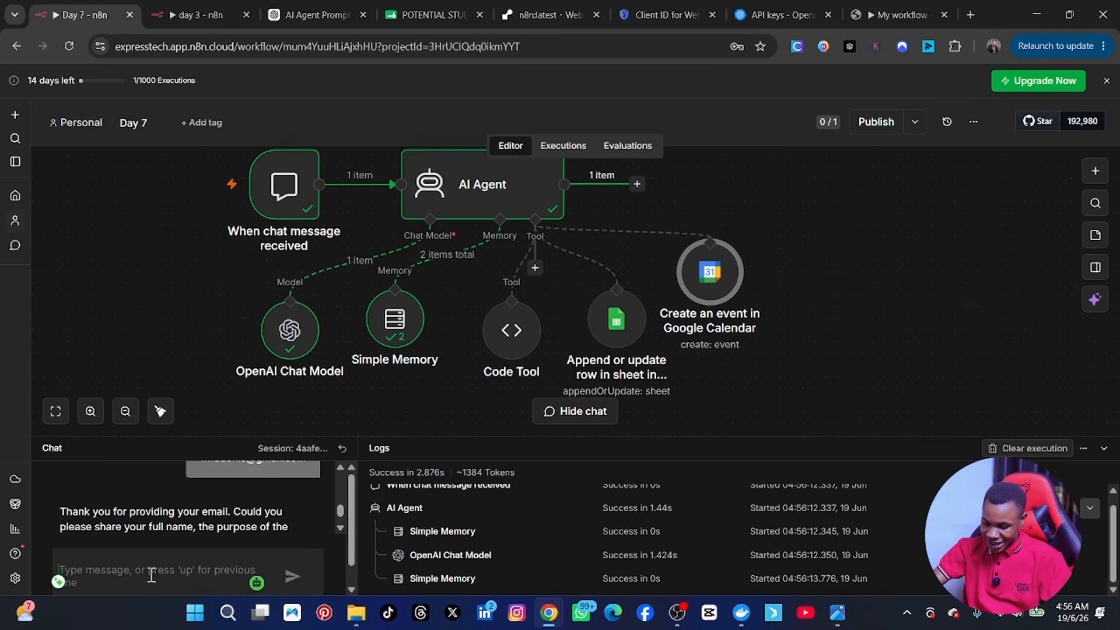
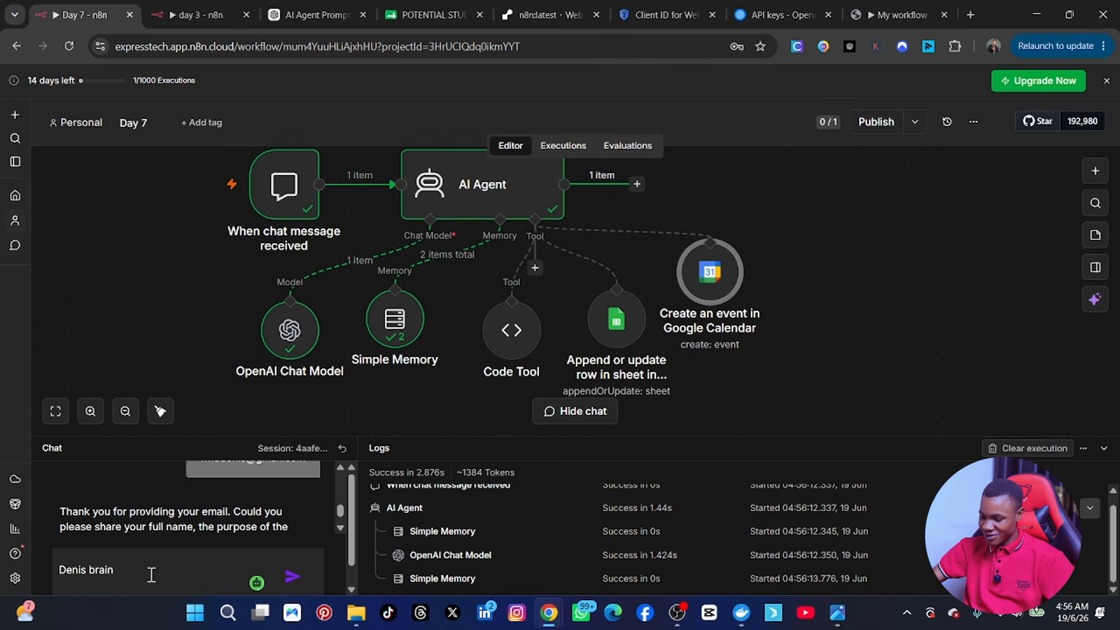
# Step: Send your full name, then give the Cybersecurity course as the meeting purpose
pyautogui.press('Return')
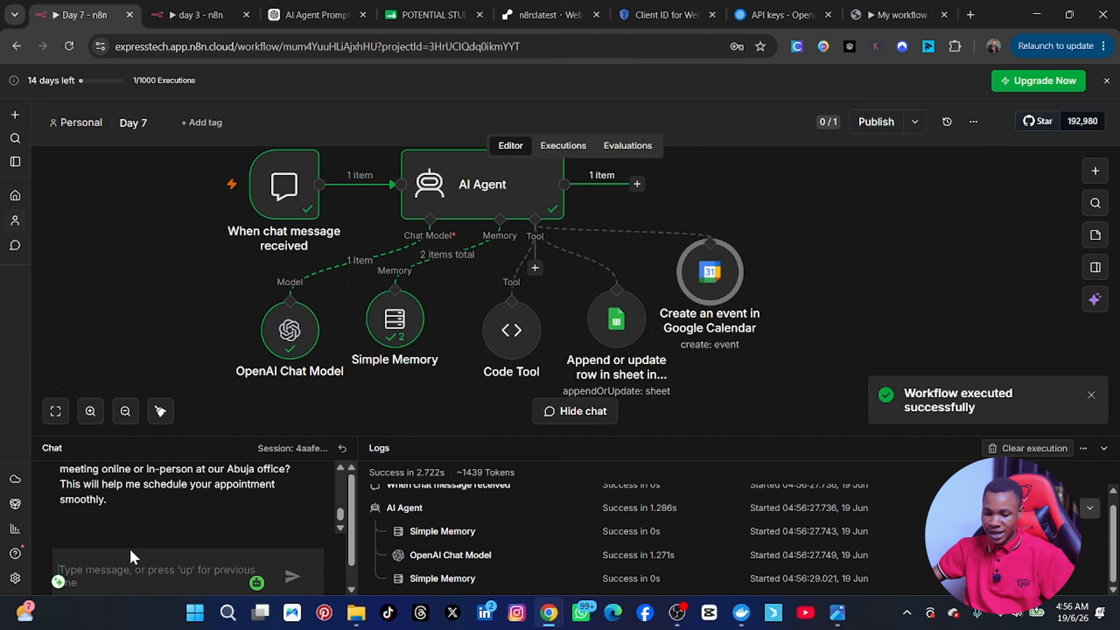
pyautogui.scroll(2, 111, 540)
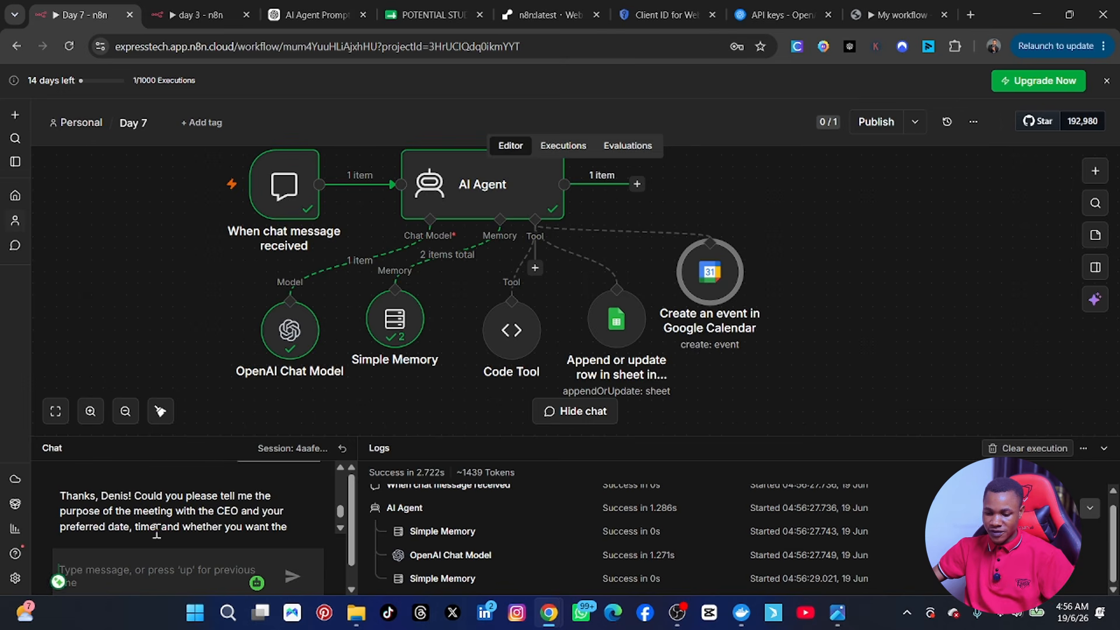
pyautogui.scroll(-3, 157, 532)
pyautogui.click(138, 584)
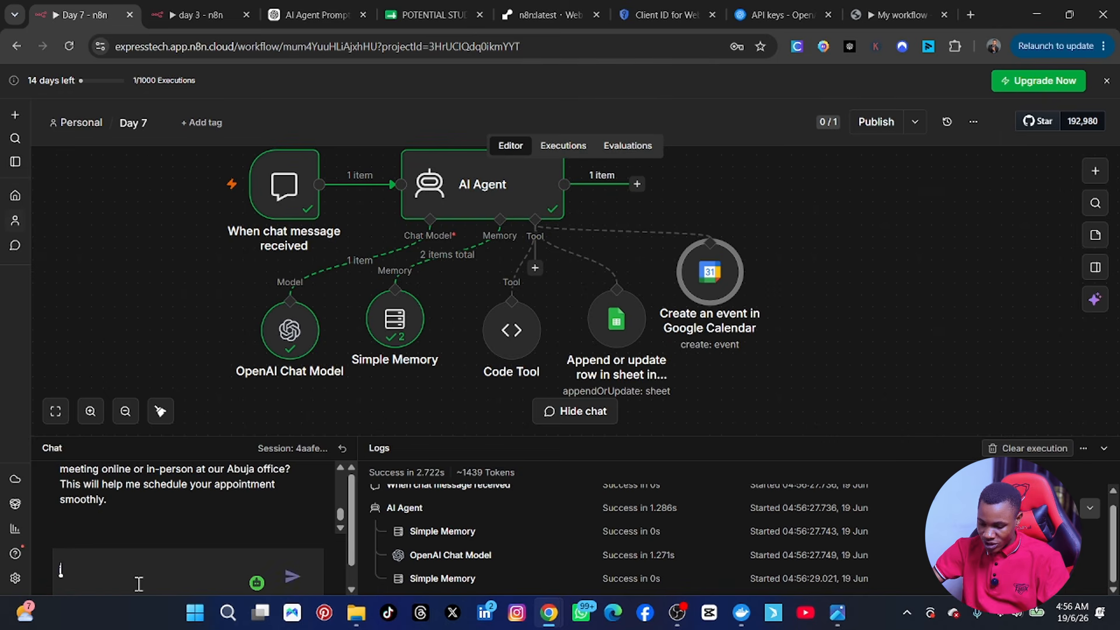
pyautogui.write('i want to talk to him about a cybers')
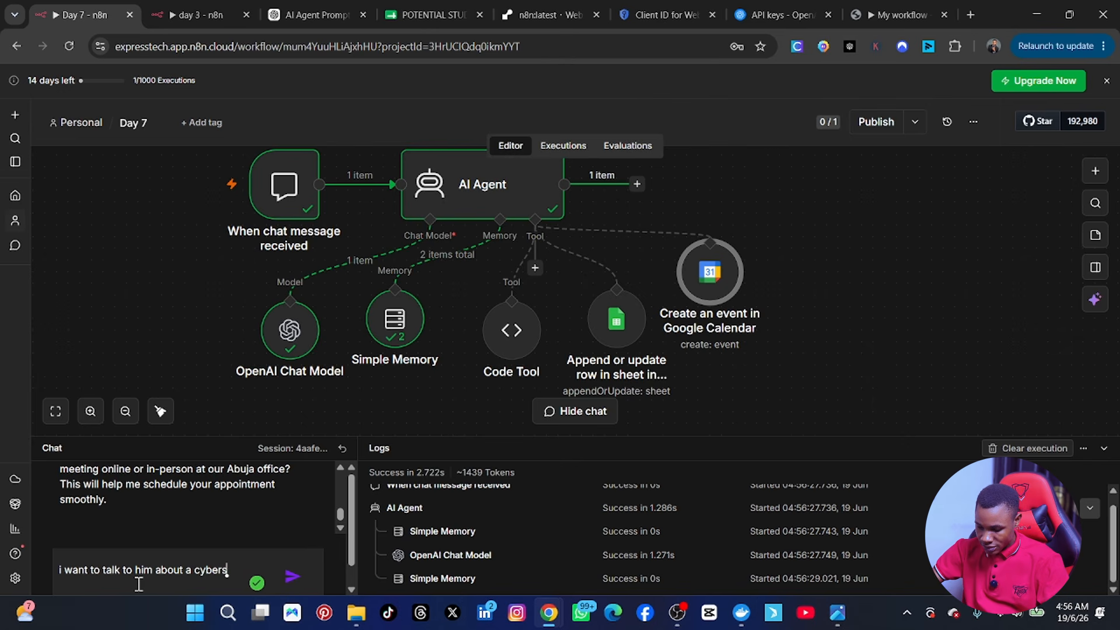
pyautogui.write('ecurity c')
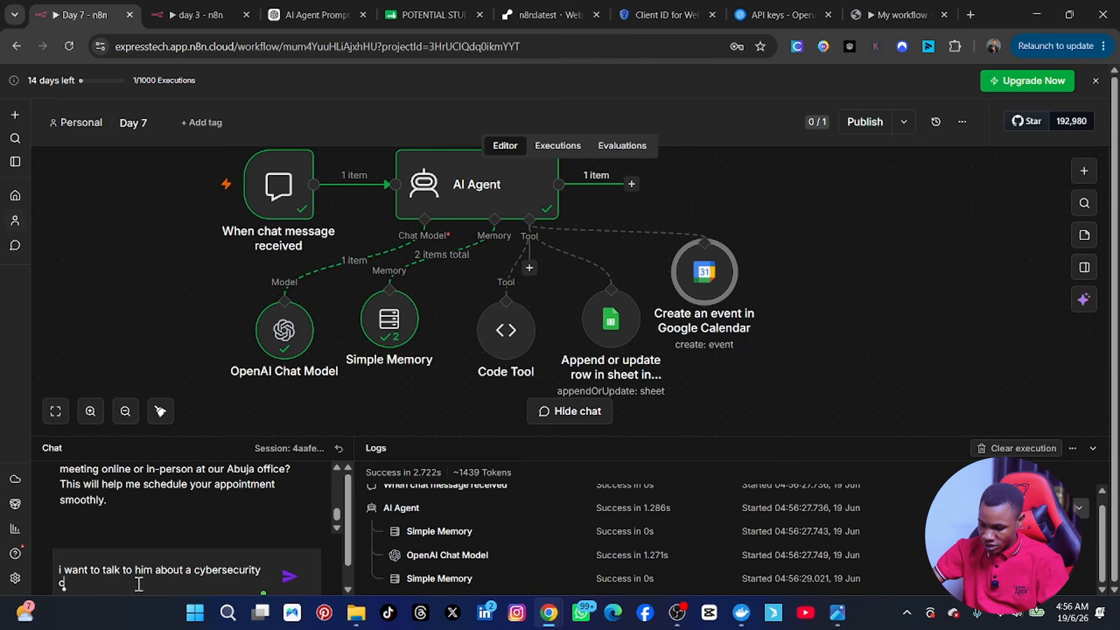
pyautogui.write('ourse')
pyautogui.press('Return')
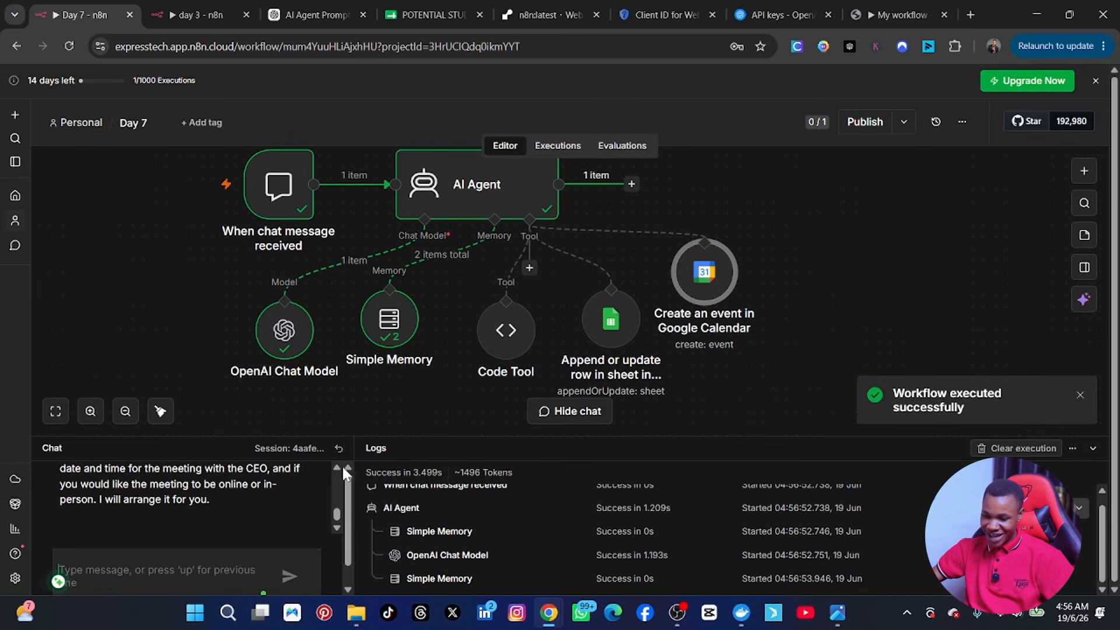
pyautogui.scroll(2, 257, 518)
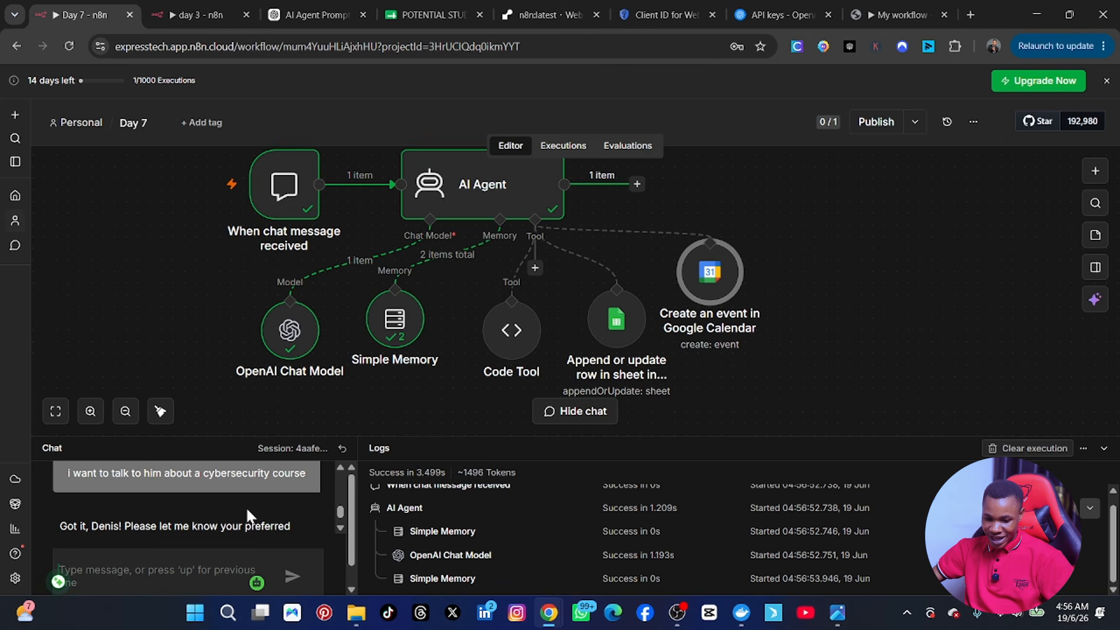
pyautogui.scroll(-3, 243, 519)
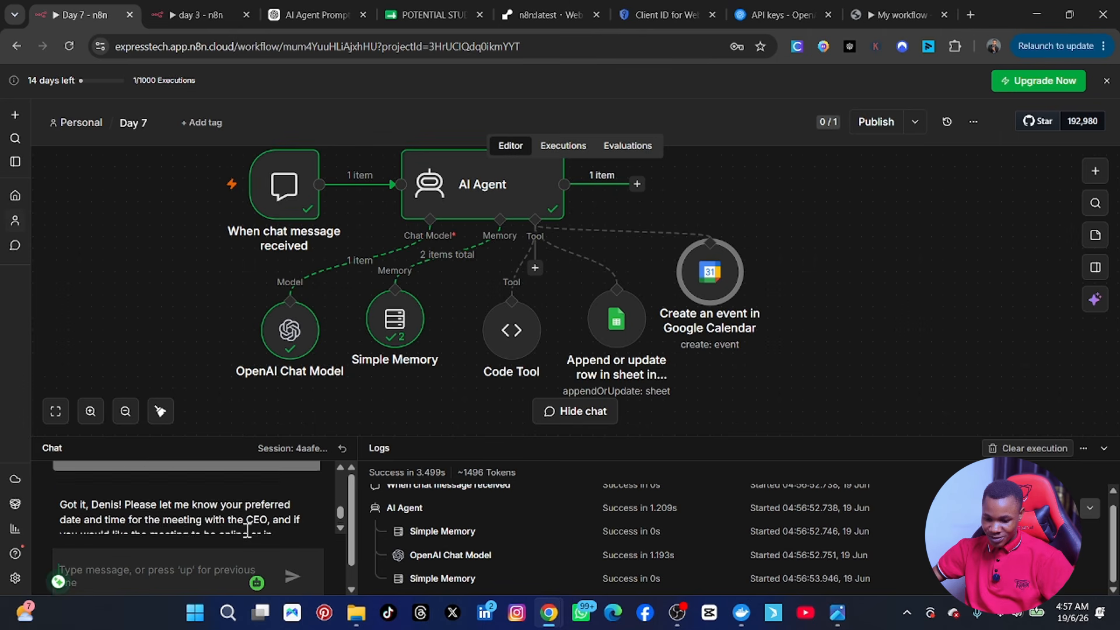
pyautogui.scroll(3, 244, 527)
pyautogui.scroll(-3, 244, 531)
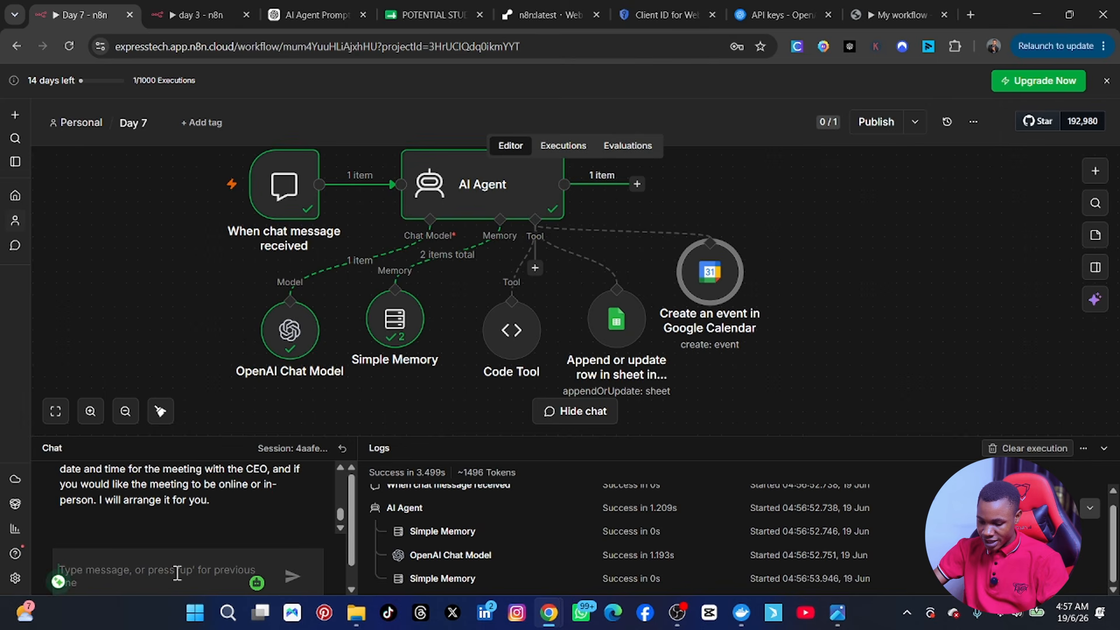
# Step: Give '20th june 2026' as the meeting date and '9am' as the time
pyautogui.write('frid')
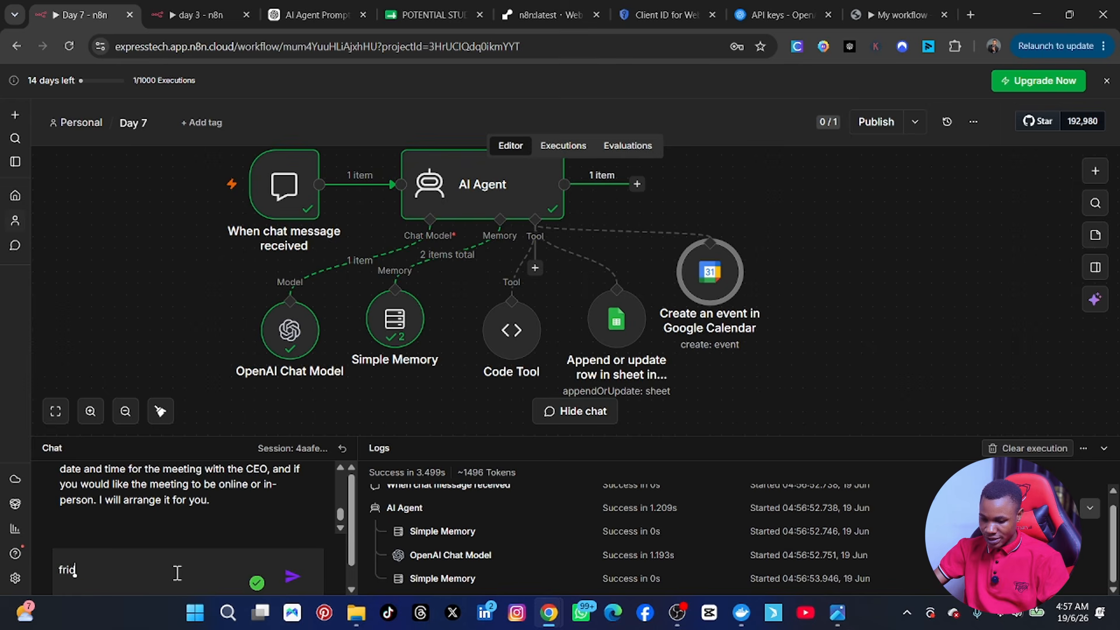
pyautogui.press('BackSpace')
pyautogui.press('BackSpace')
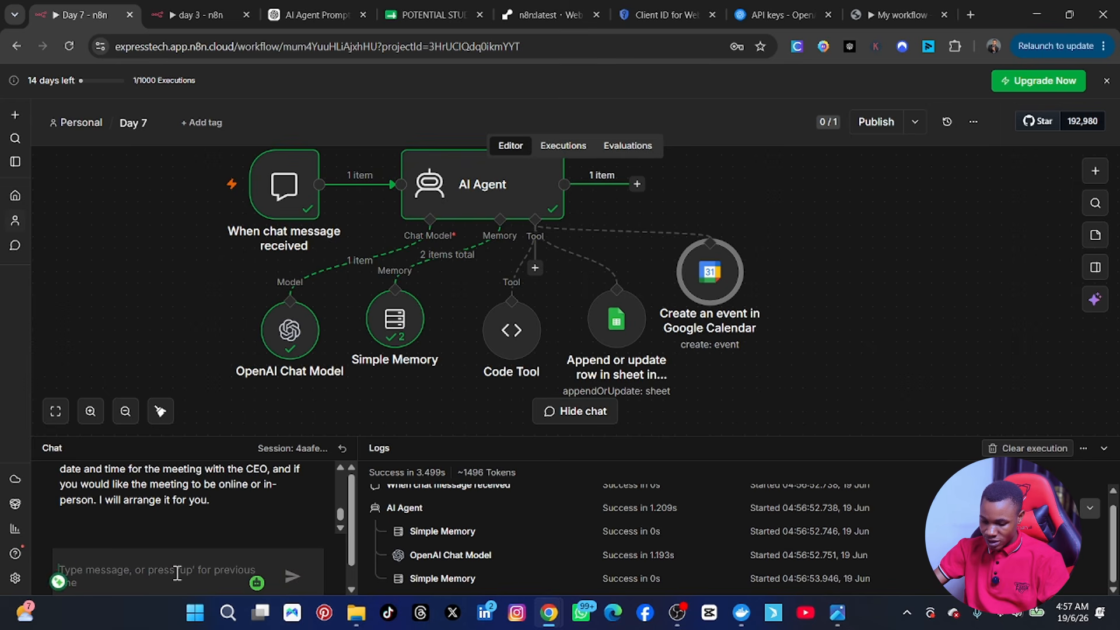
pyautogui.write('20th june')
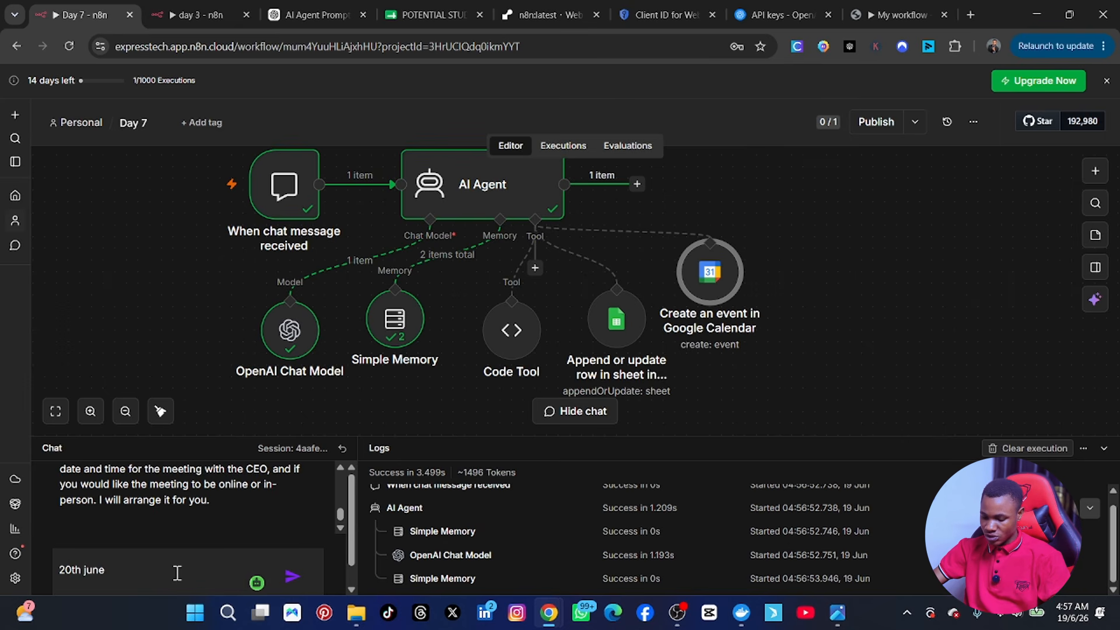
pyautogui.write('2026')
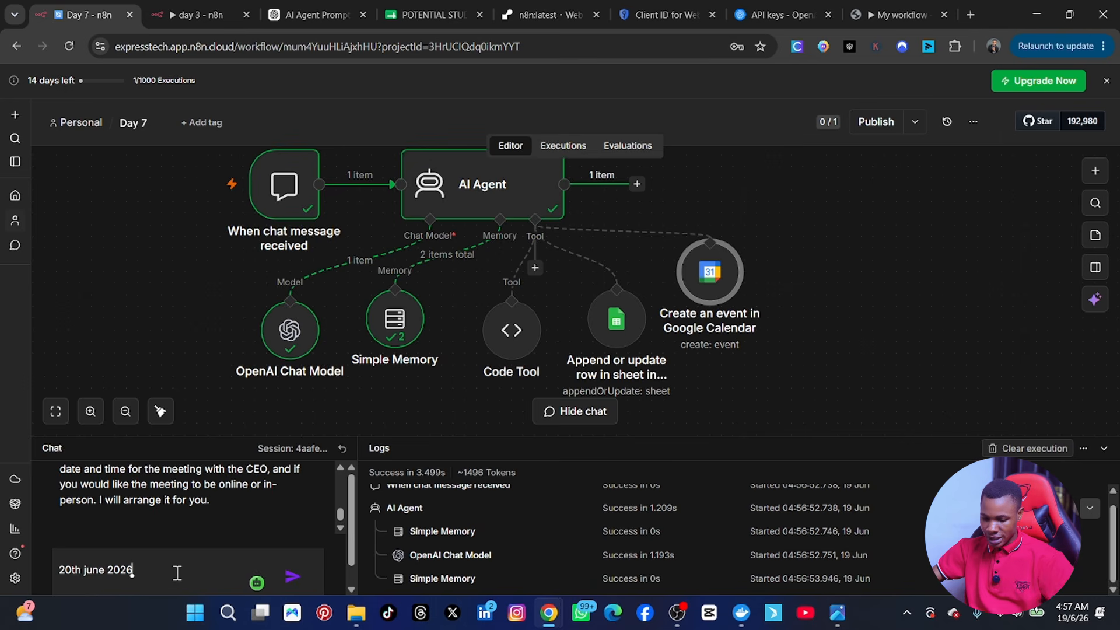
pyautogui.press('Return')
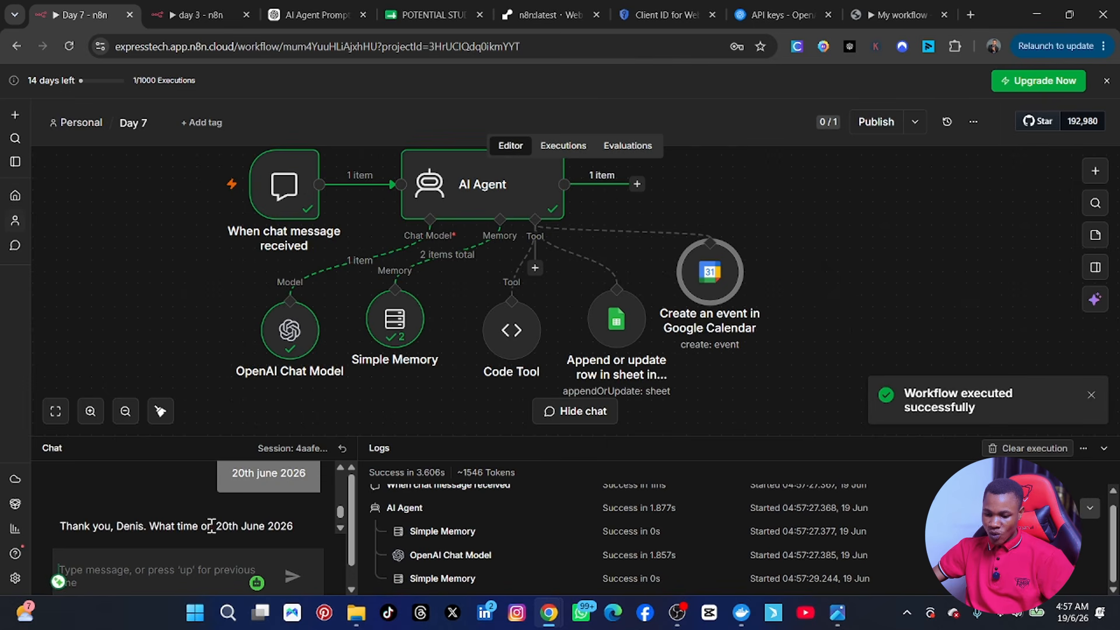
pyautogui.scroll(-3, 212, 526)
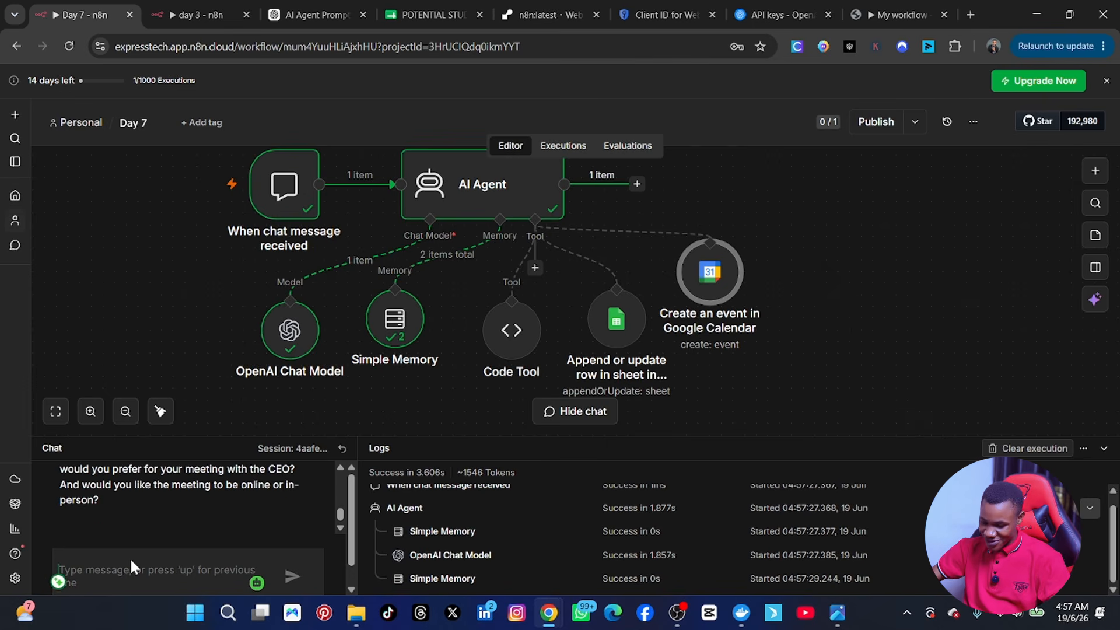
pyautogui.write('9am')
pyautogui.press('Return')
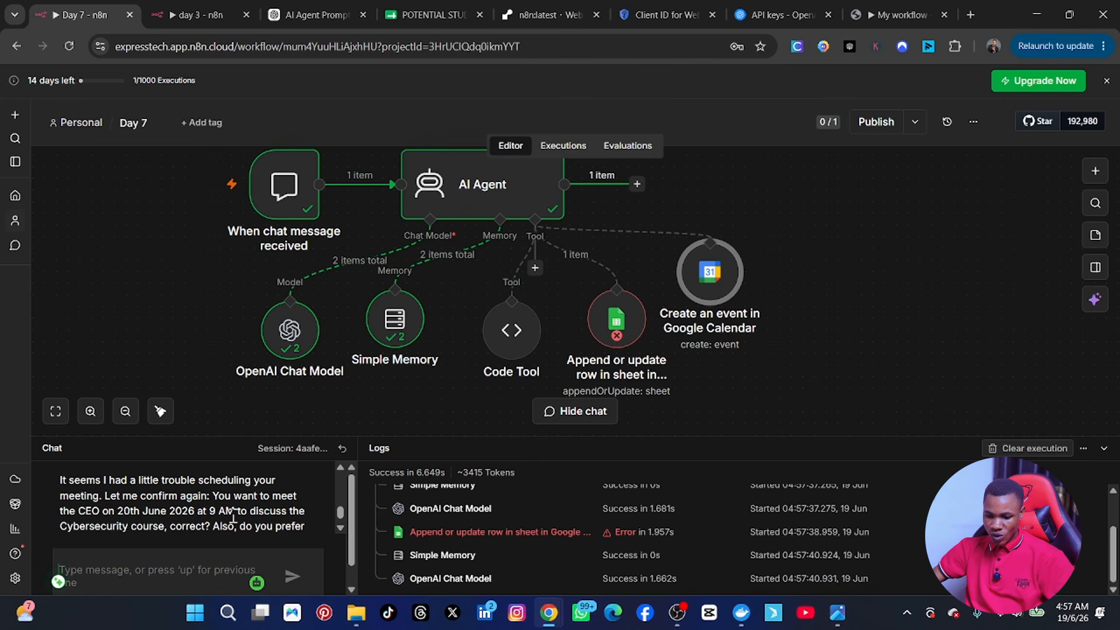
pyautogui.scroll(-2, 151, 529)
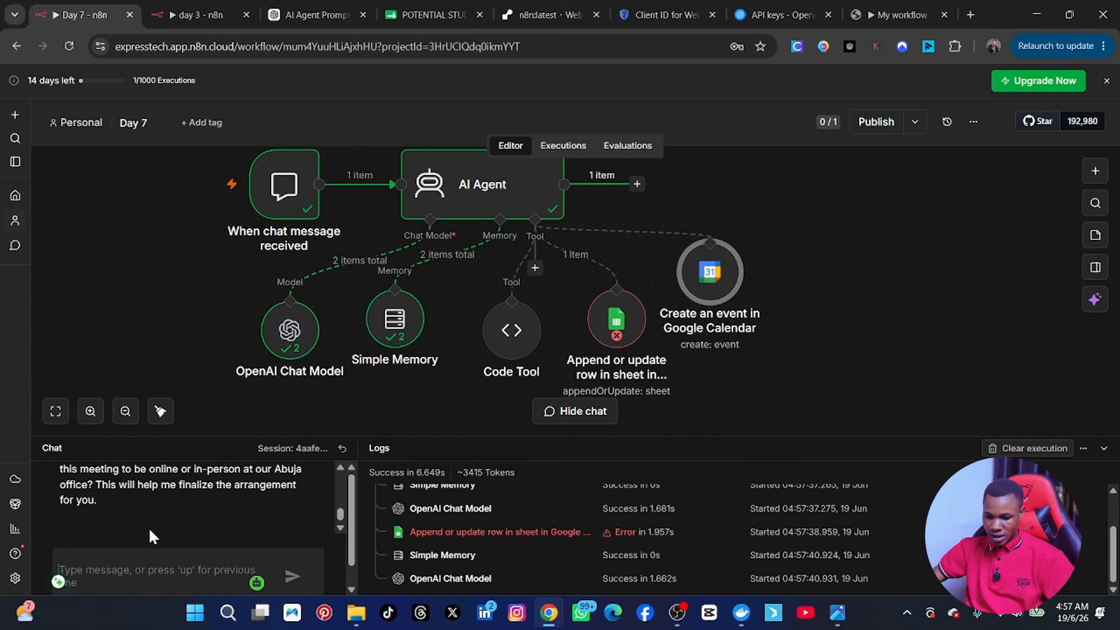
pyautogui.scroll(3, 149, 528)
pyautogui.scroll(-3, 151, 530)
# Step: Reply 'i want the meeting online' so the agent creates the calendar event
pyautogui.click(128, 561)
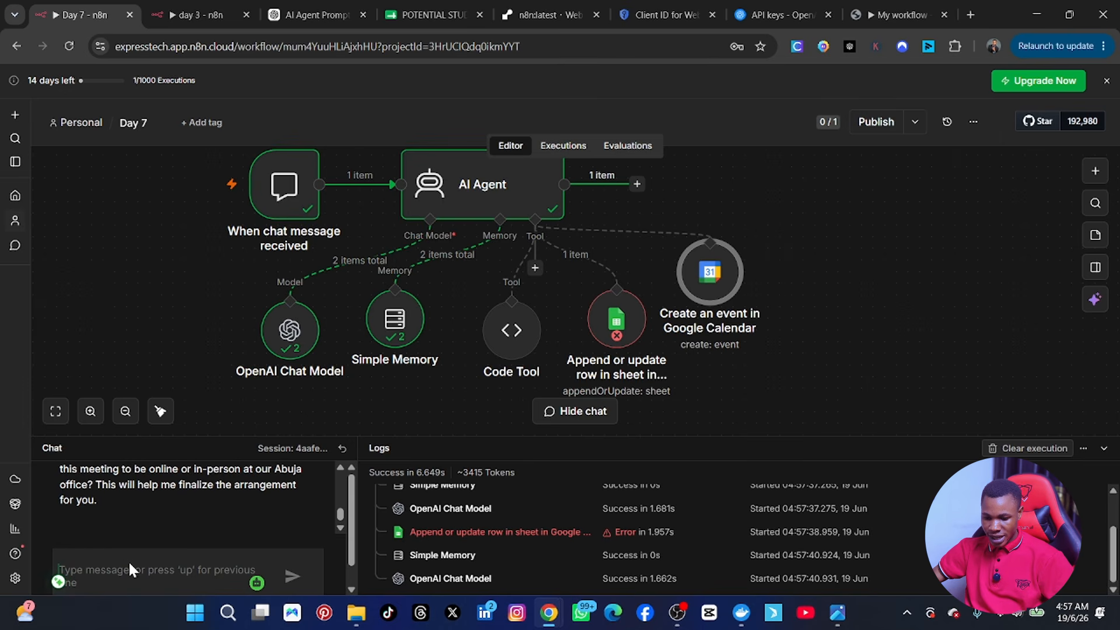
pyautogui.write('i want')
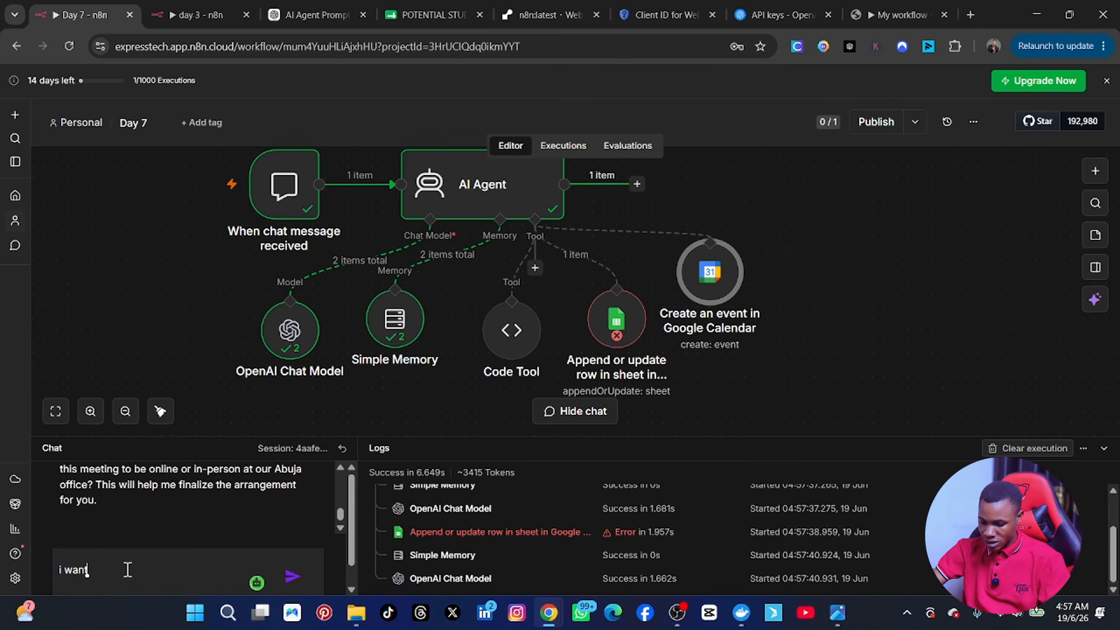
pyautogui.write(' the meeting')
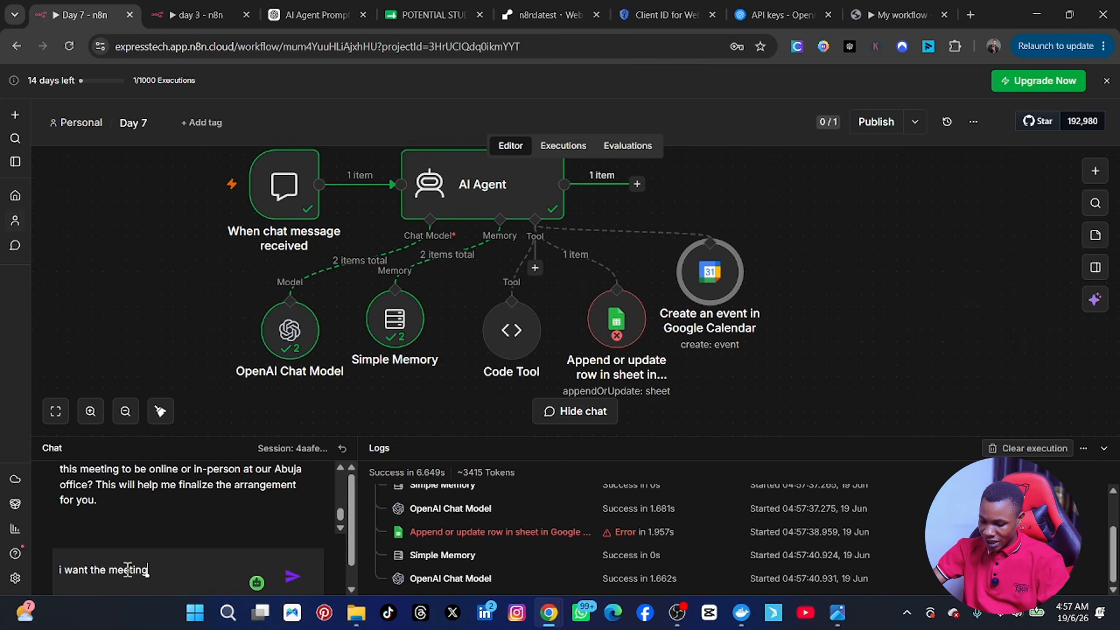
pyautogui.write(' online')
pyautogui.press('Return')
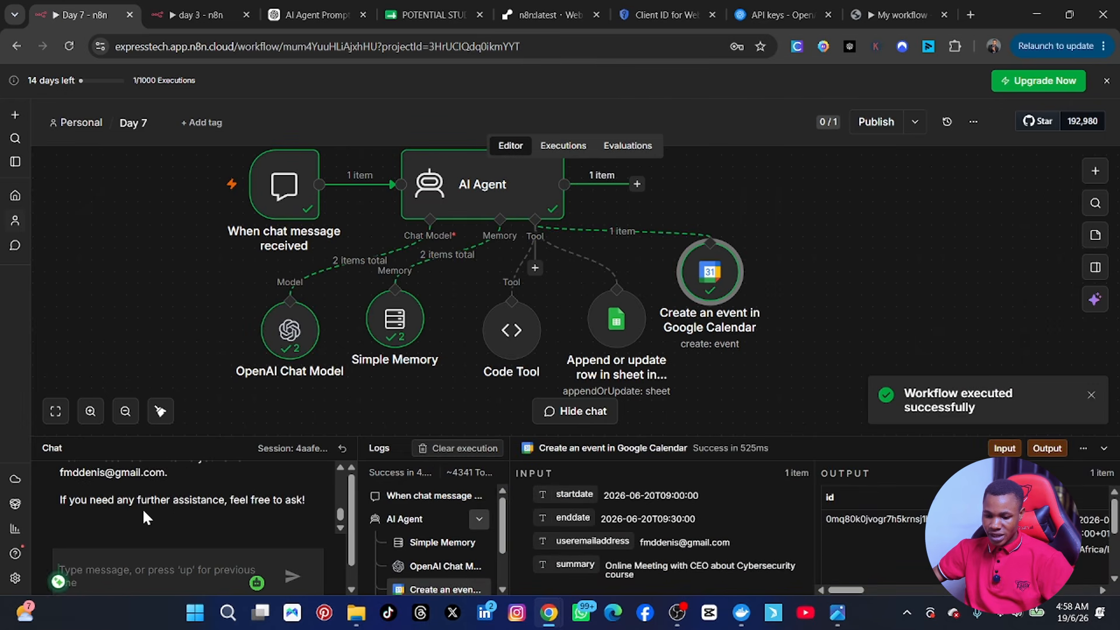
pyautogui.scroll(1, 142, 509)
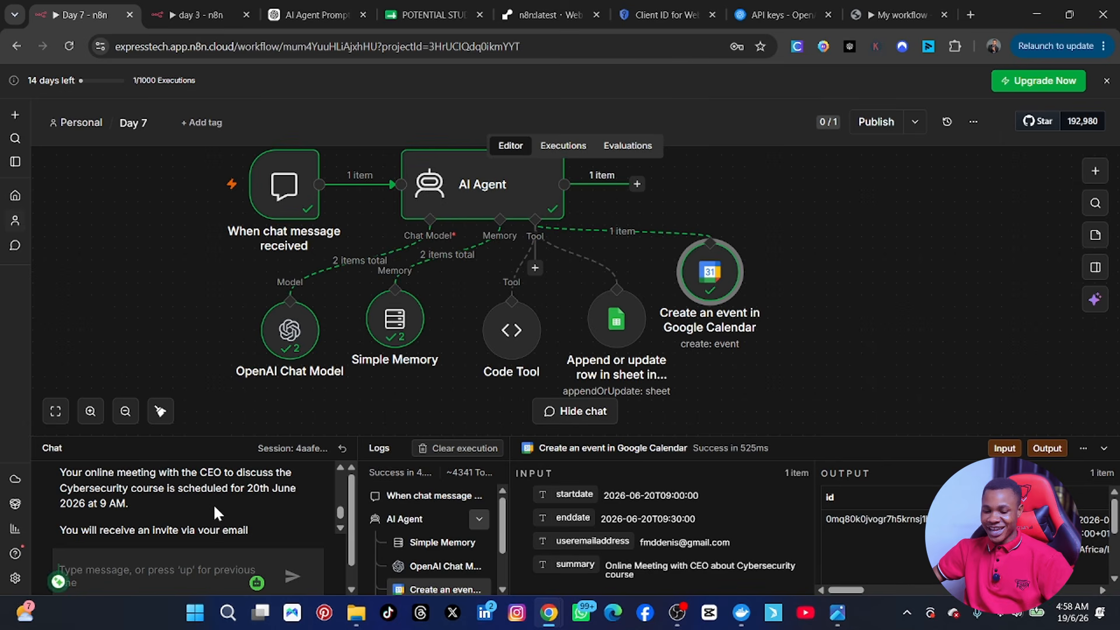
pyautogui.scroll(-1, 170, 528)
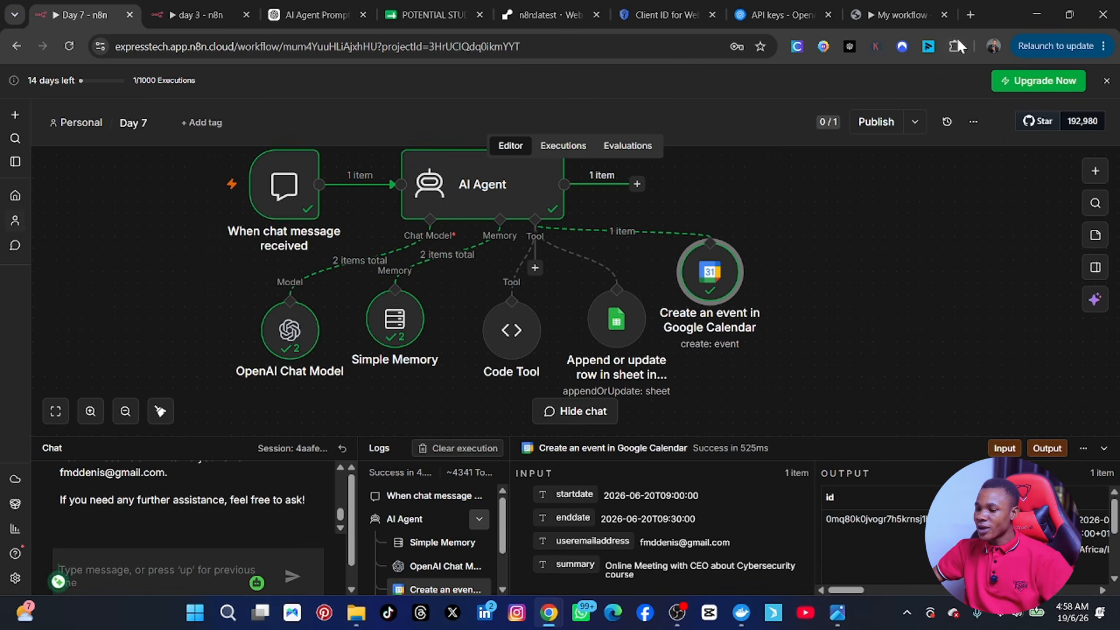
# Step: Open Google Calendar in a new browser tab from the Google apps menu
pyautogui.click(970, 16)
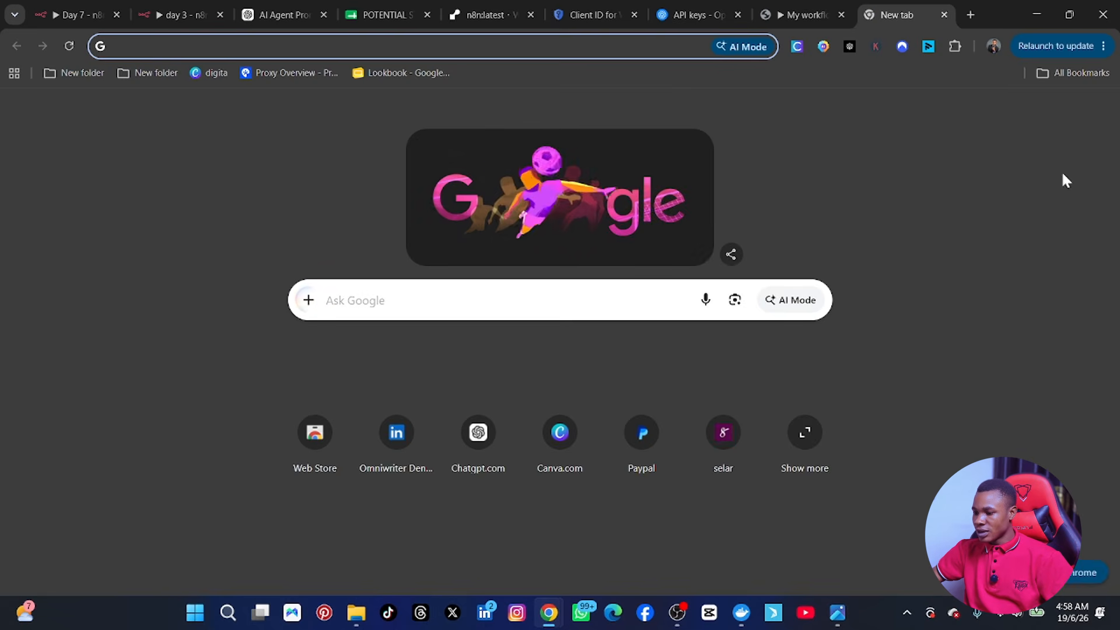
pyautogui.click(1060, 111)
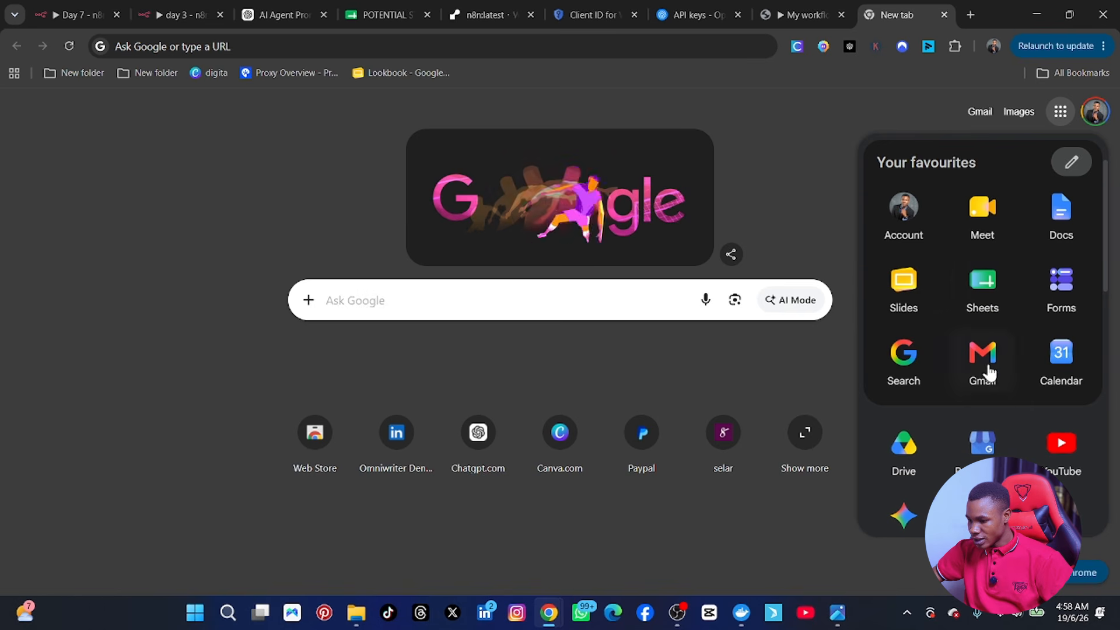
pyautogui.click(1068, 359)
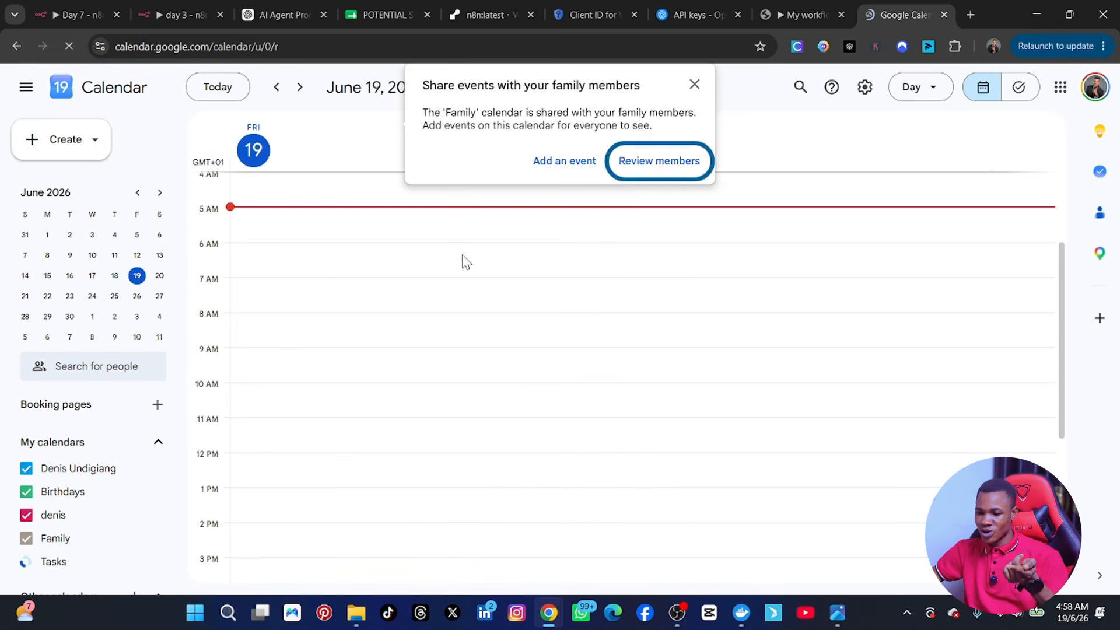
# Step: Dismiss the family sharing notice and tasks list, then view Saturday June 20 with the meeting
pyautogui.click(695, 85)
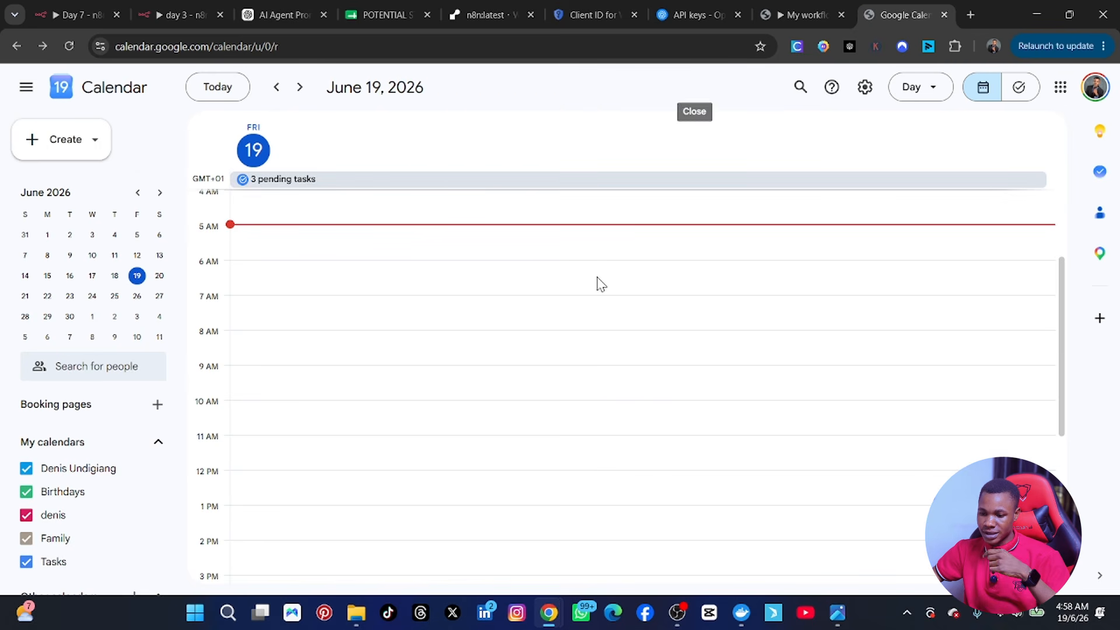
pyautogui.scroll(3, 464, 328)
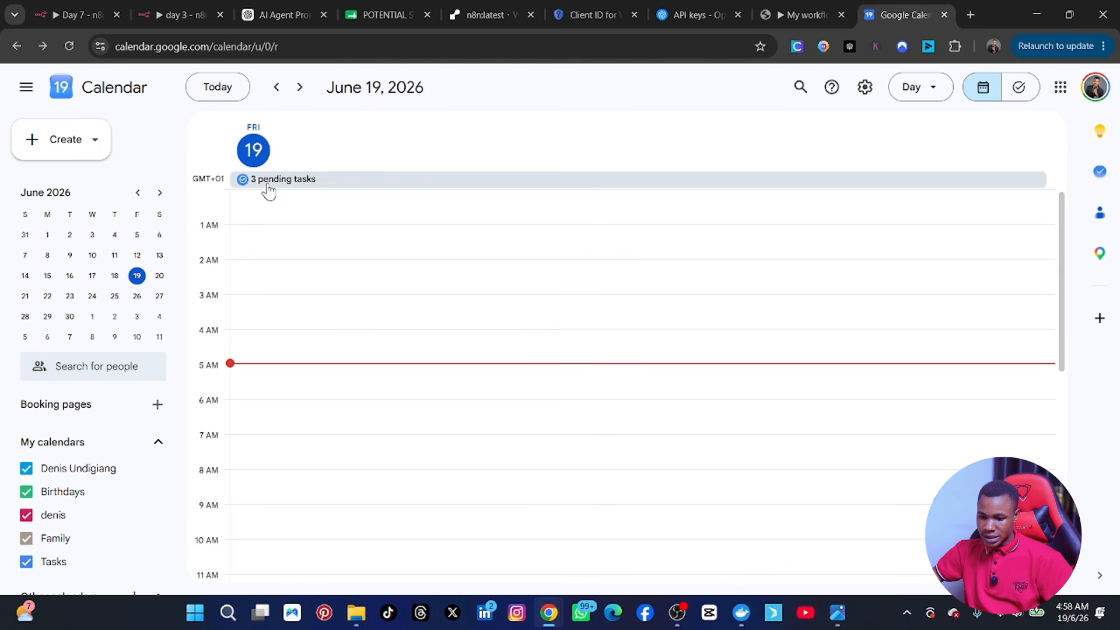
pyautogui.click(315, 185)
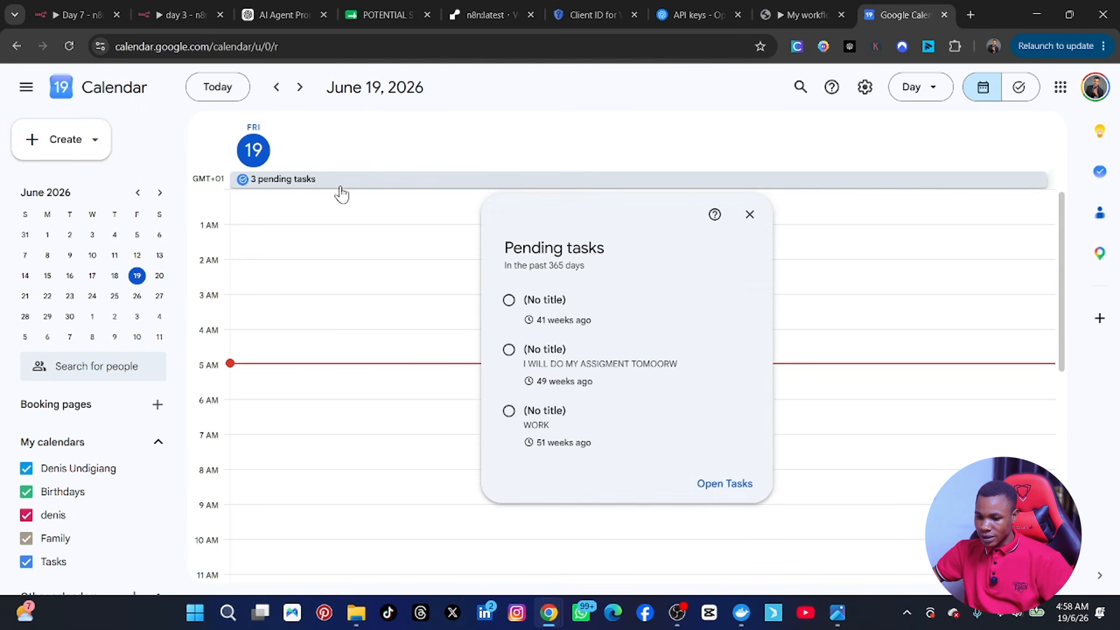
pyautogui.click(323, 246)
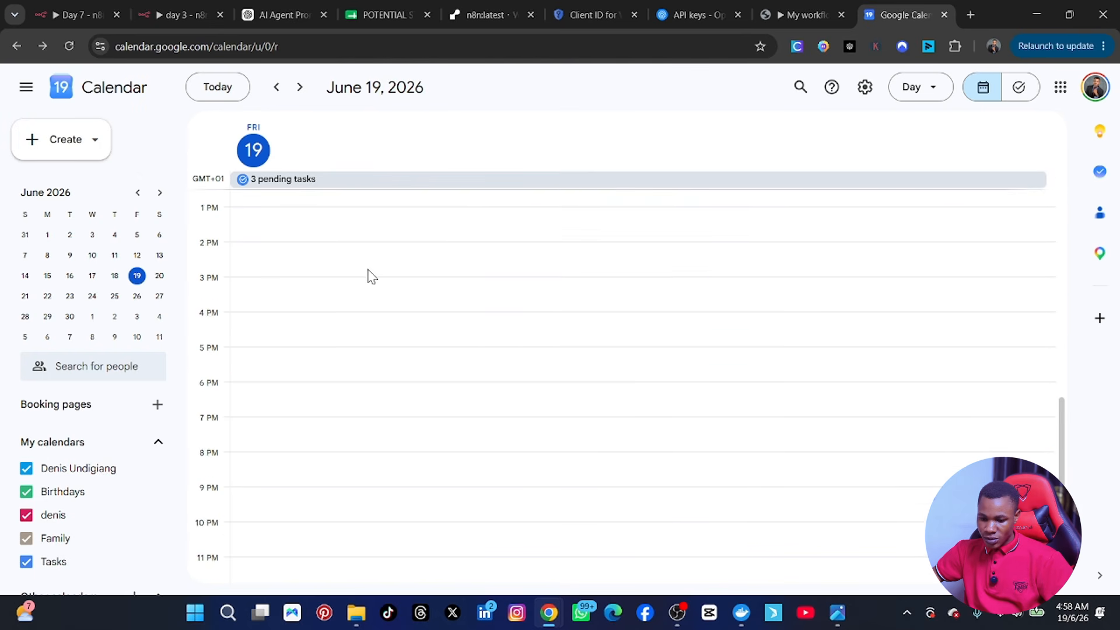
pyautogui.click(159, 278)
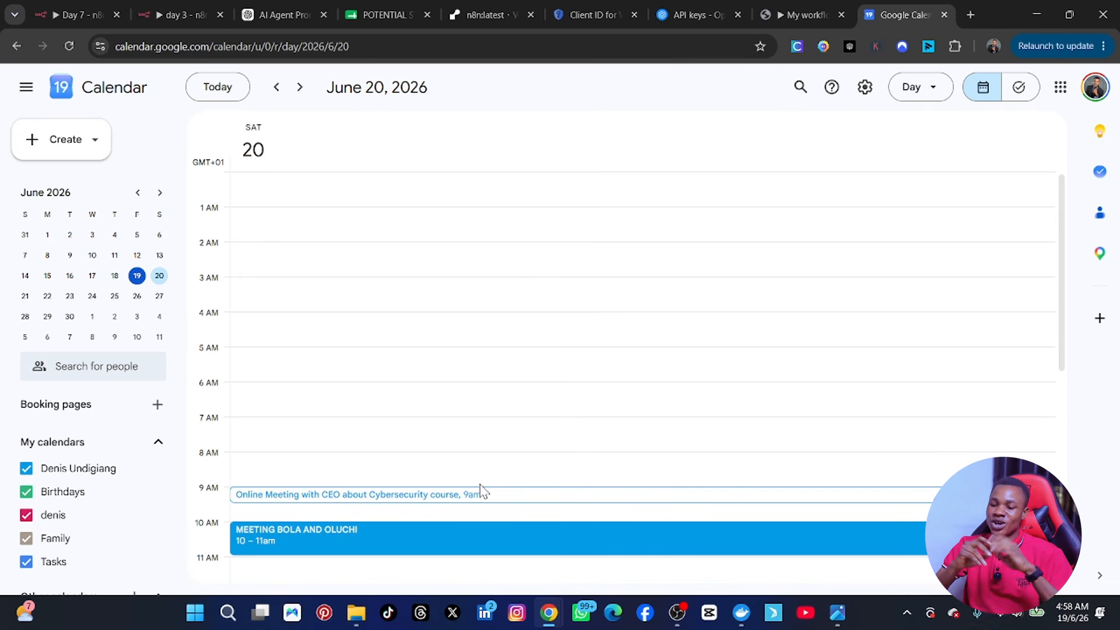
# Step: Pass through the AI Agent Pro ChatGPT tab back to the Day 7 n8n workflow
pyautogui.click(262, 13)
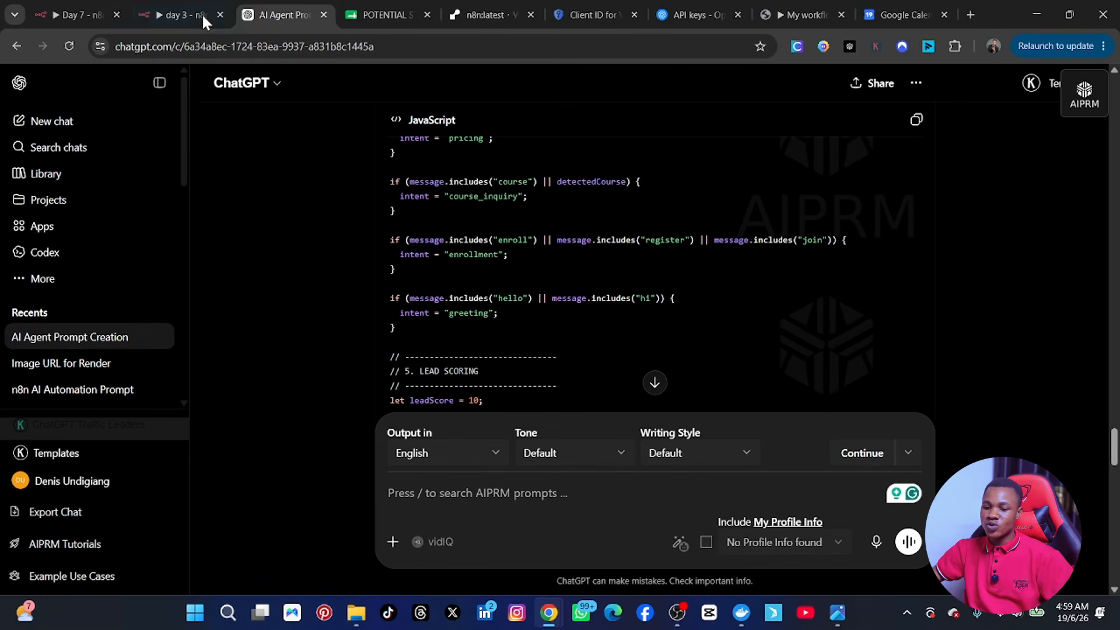
pyautogui.click(68, 23)
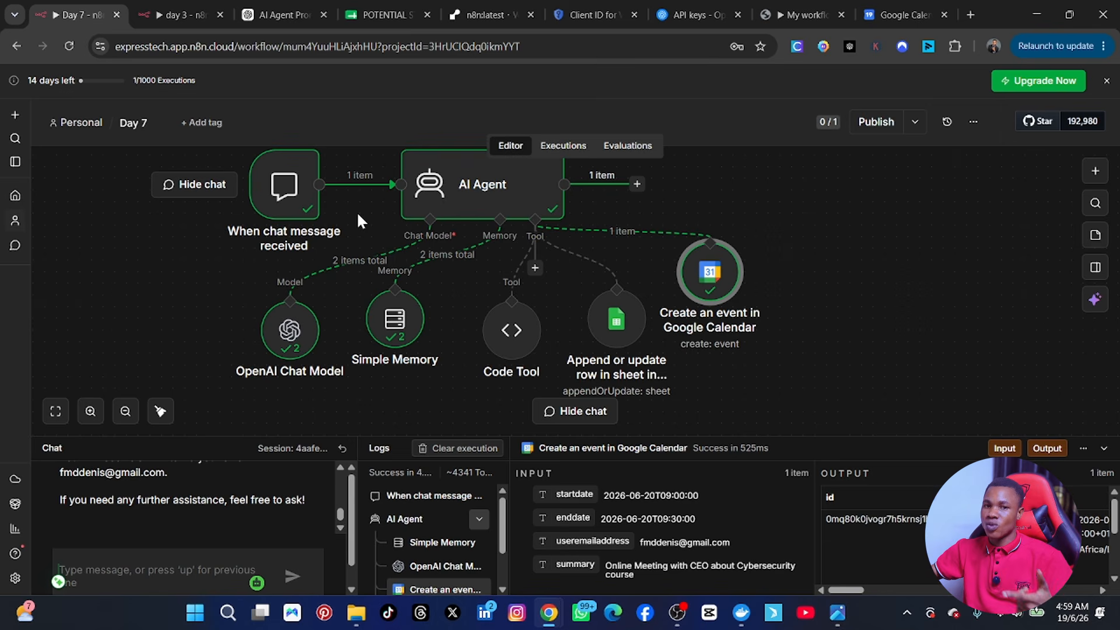
# Step: Copy the chat trigger's hosted Chat URL and load it in a new browser tab
pyautogui.click(290, 183)
pyautogui.doubleClick(288, 184)
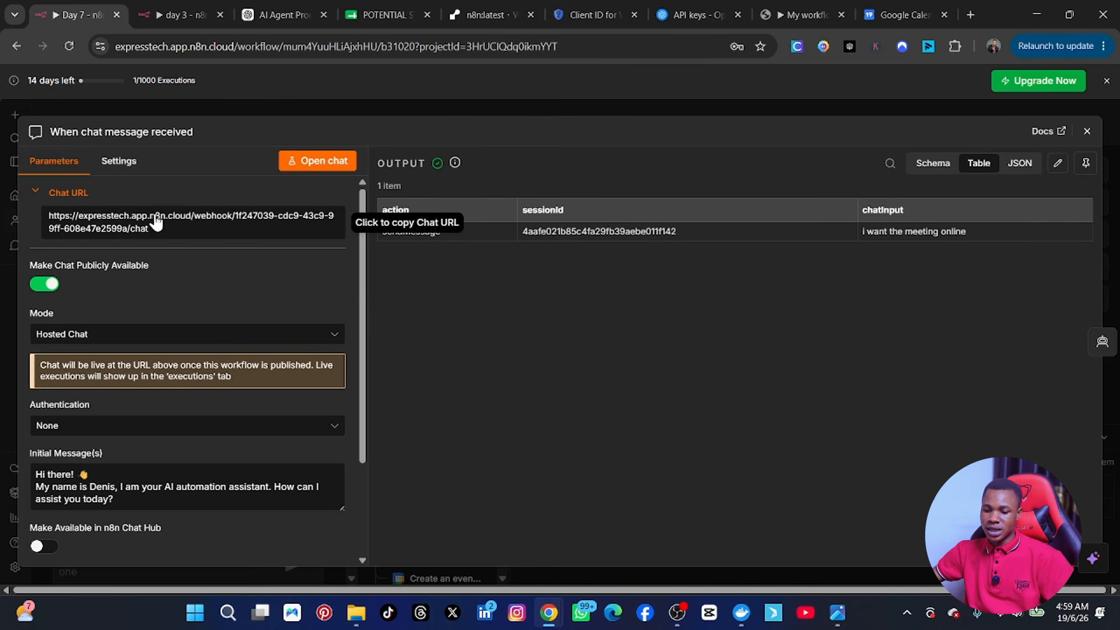
pyautogui.click(133, 220)
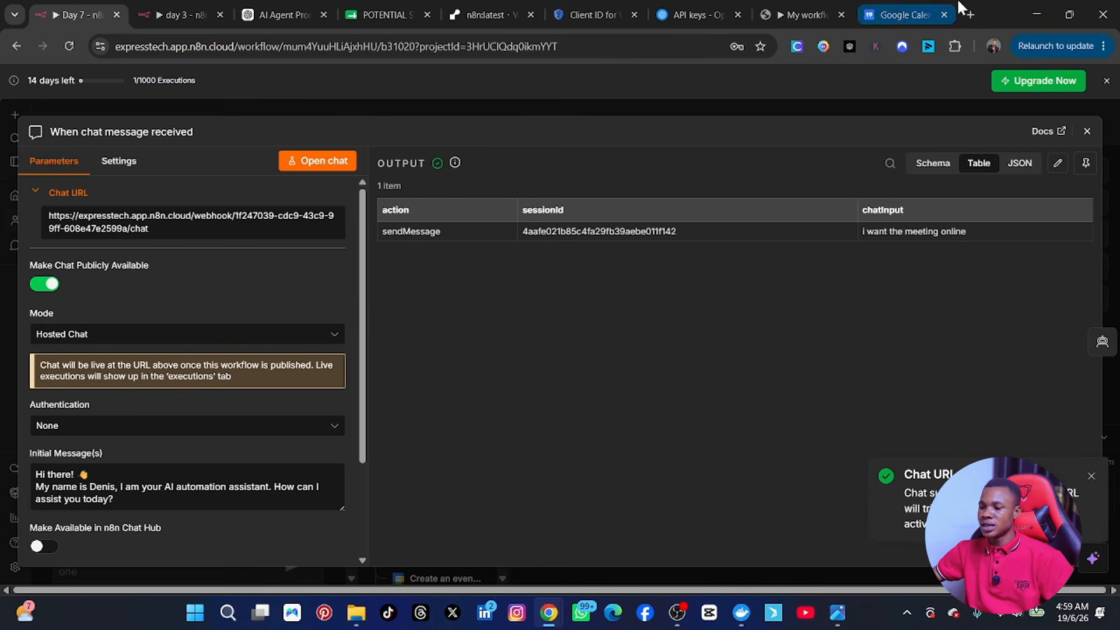
pyautogui.click(973, 15)
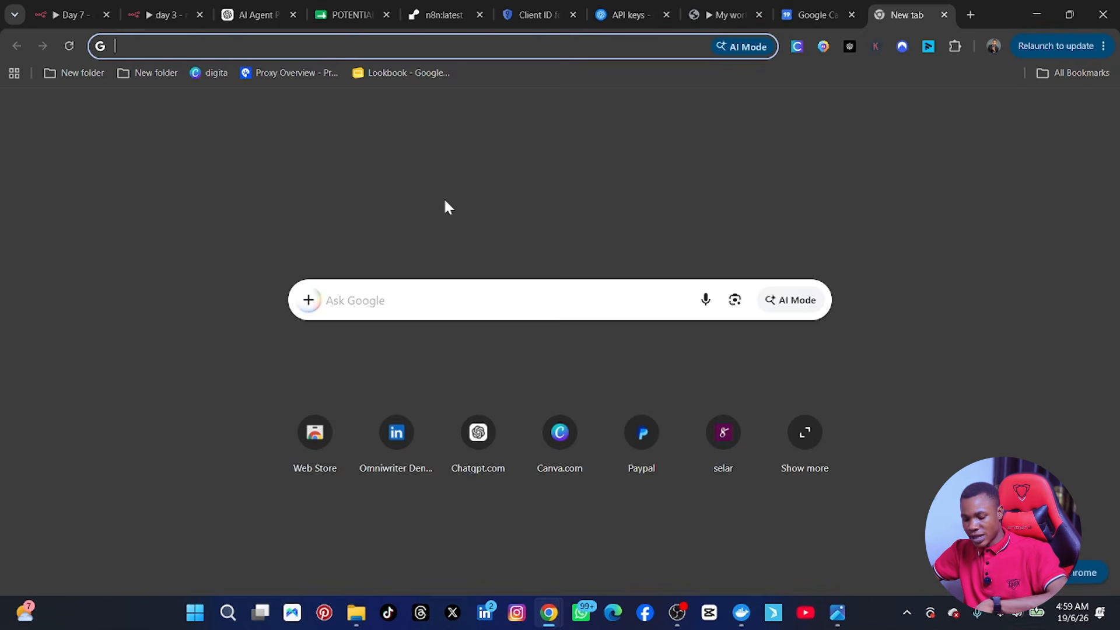
pyautogui.hotkey('ctrl', 'v')
pyautogui.press('Return')
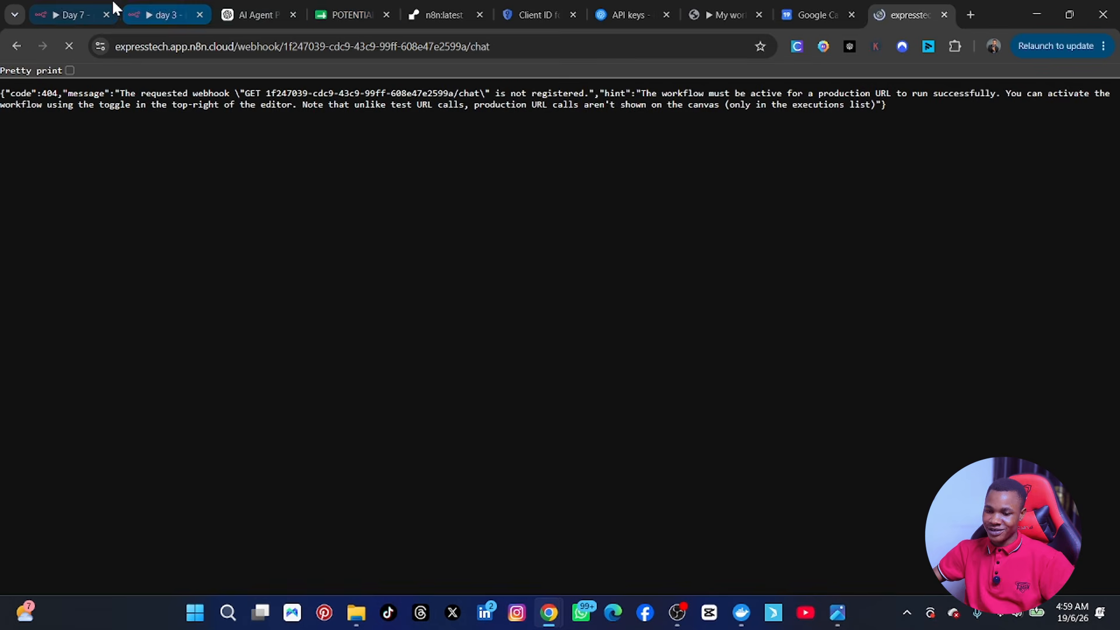
pyautogui.click(64, 15)
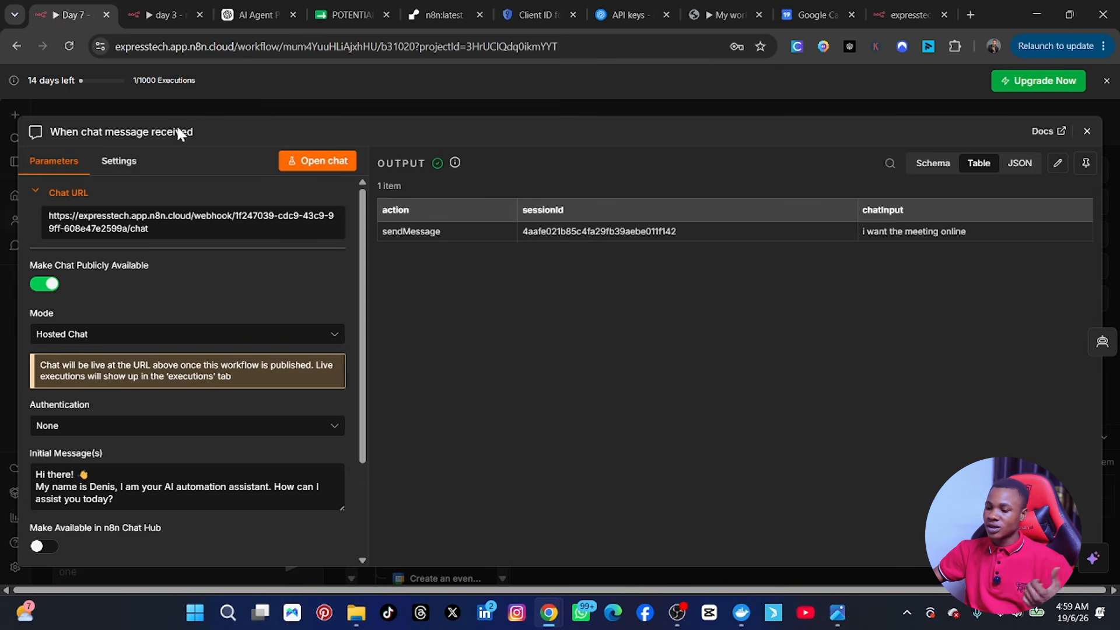
# Step: Publish the Day 7 workflow with the suggested version name, then go to the chat URL tab
pyautogui.click(1087, 132)
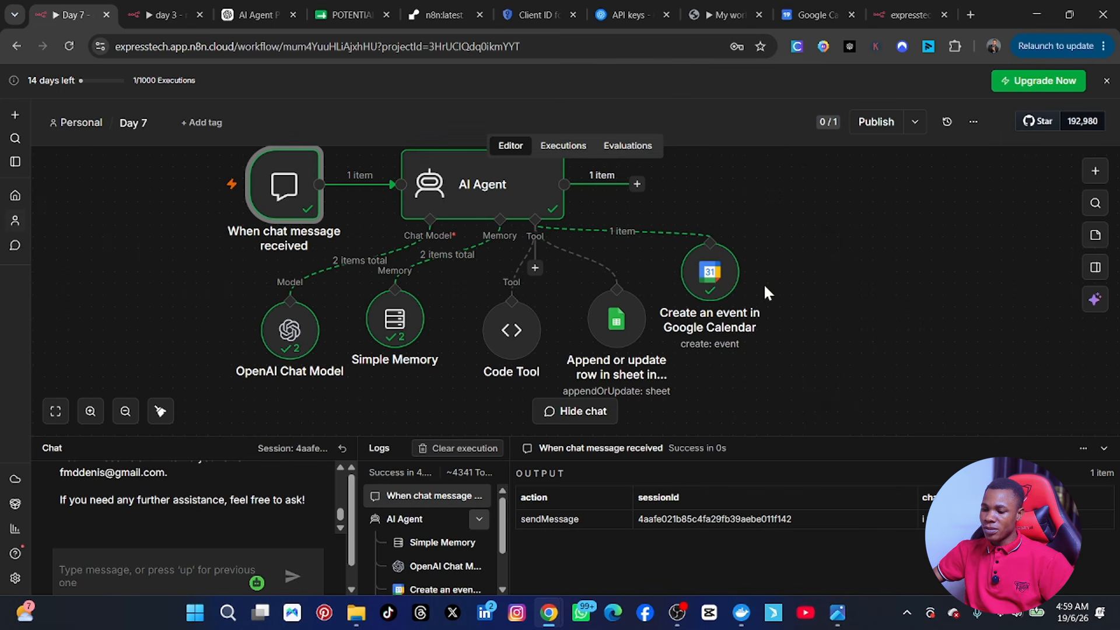
pyautogui.click(875, 123)
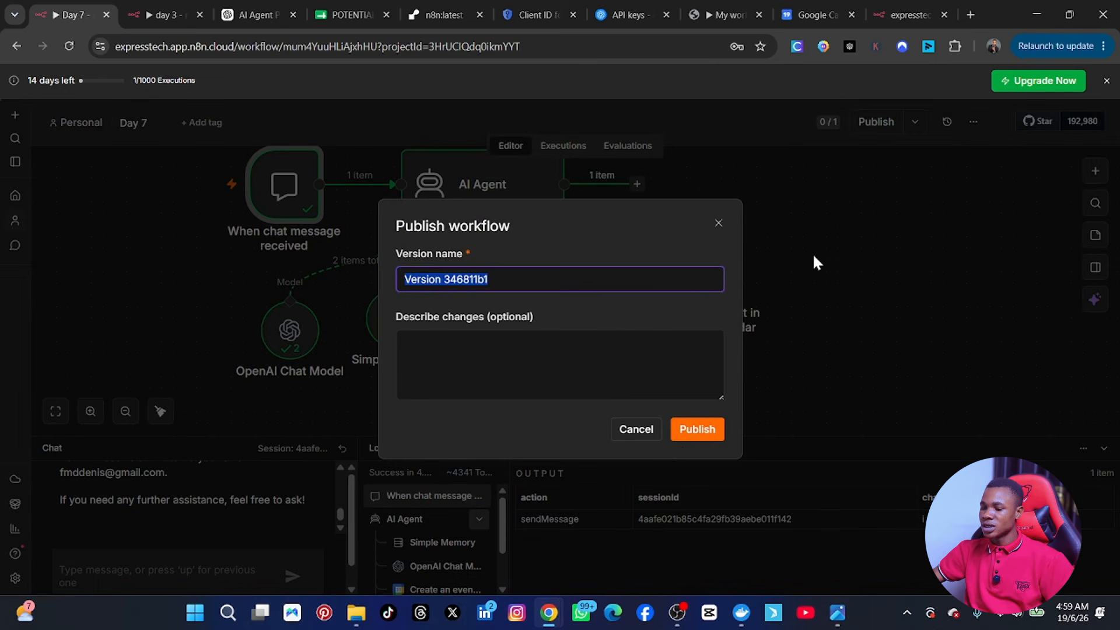
pyautogui.click(700, 430)
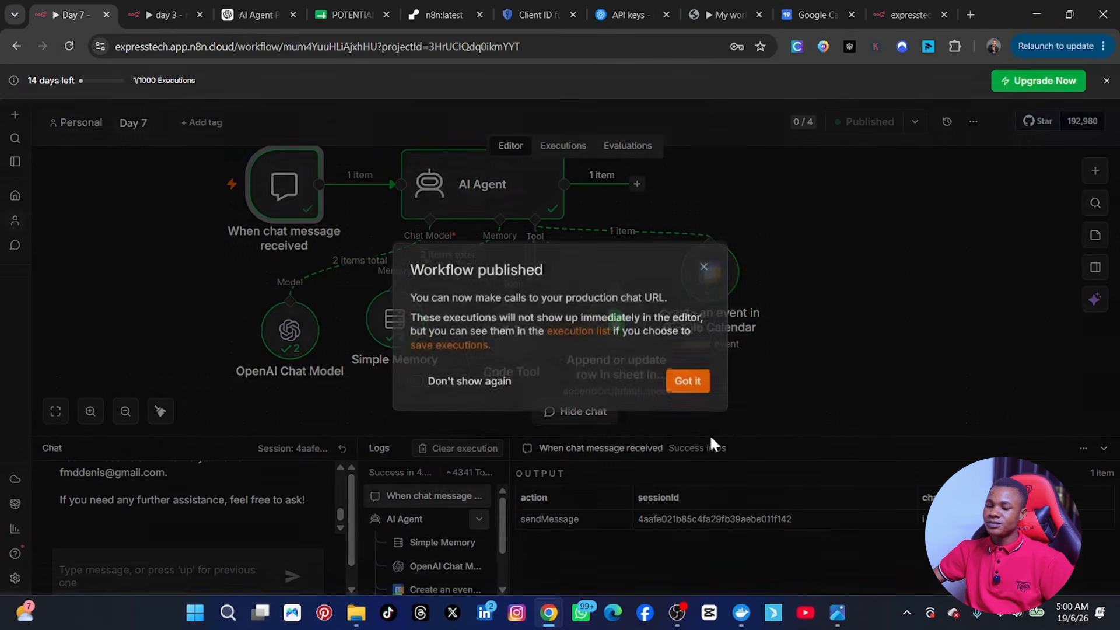
pyautogui.click(683, 385)
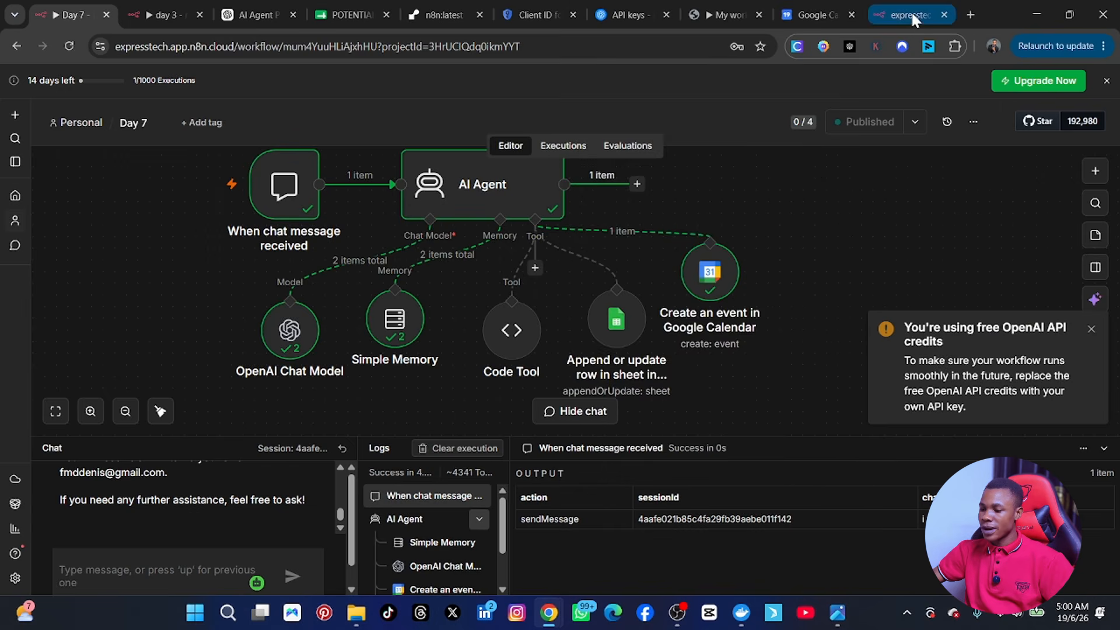
pyautogui.click(911, 13)
# Step: Reload the hosted chat, send 'i want video editing course' and read the course outline reply
pyautogui.click(76, 47)
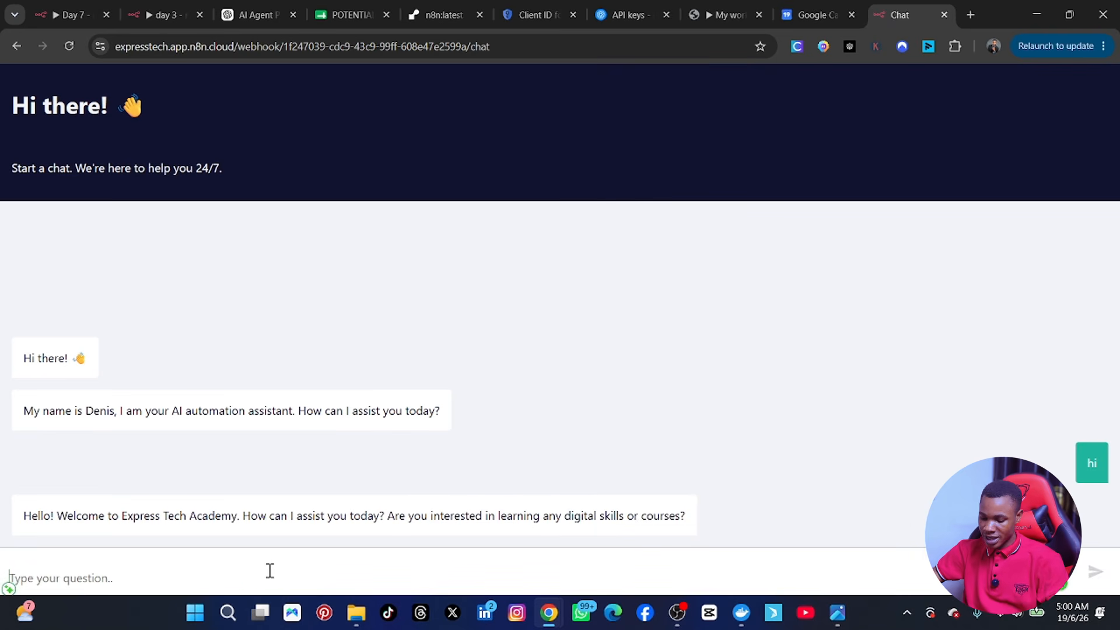
pyautogui.write('how much')
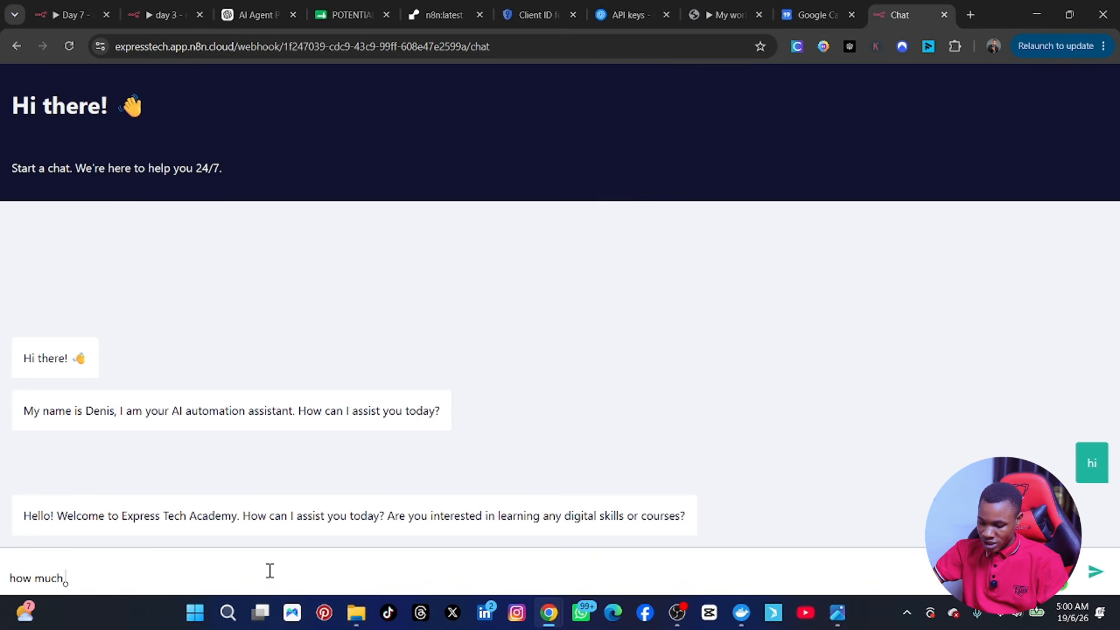
pyautogui.press('BackSpace')
pyautogui.press('BackSpace')
pyautogui.press('BackSpace')
pyautogui.press('BackSpace')
pyautogui.press('BackSpace')
pyautogui.press('BackSpace')
pyautogui.press('BackSpace')
pyautogui.press('BackSpace')
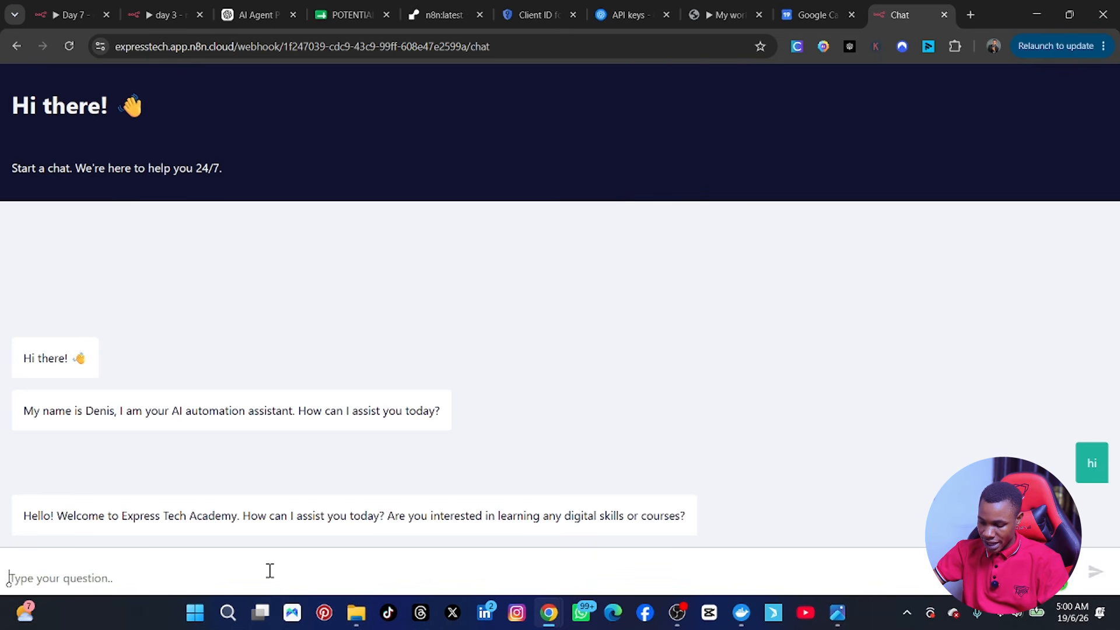
pyautogui.write('i want video')
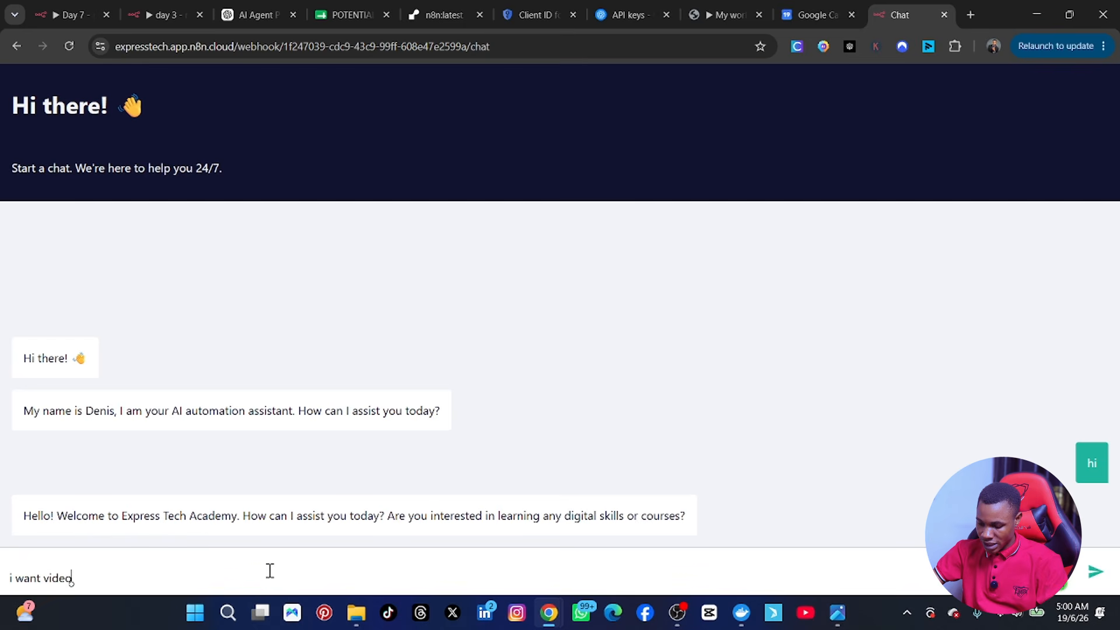
pyautogui.write(' editing course')
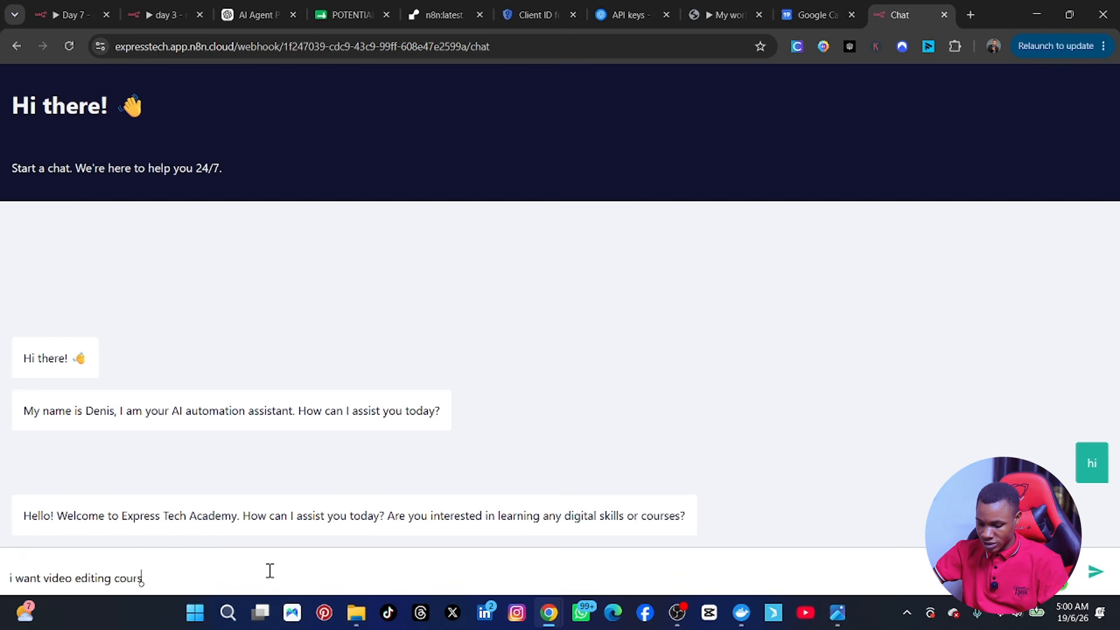
pyautogui.press('Return')
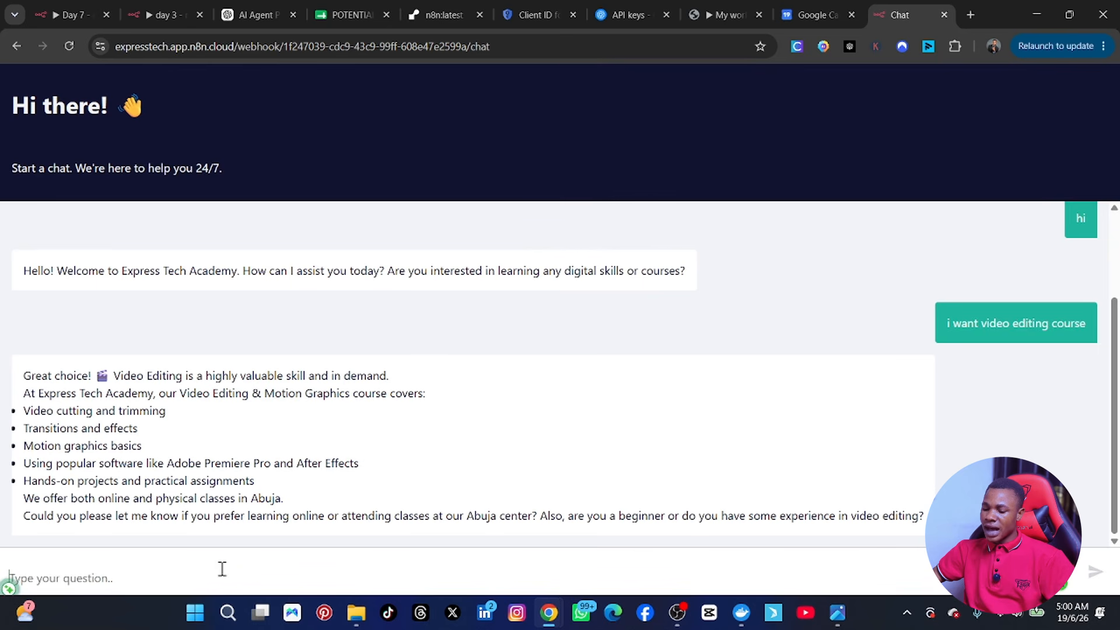
pyautogui.scroll(2, 641, 400)
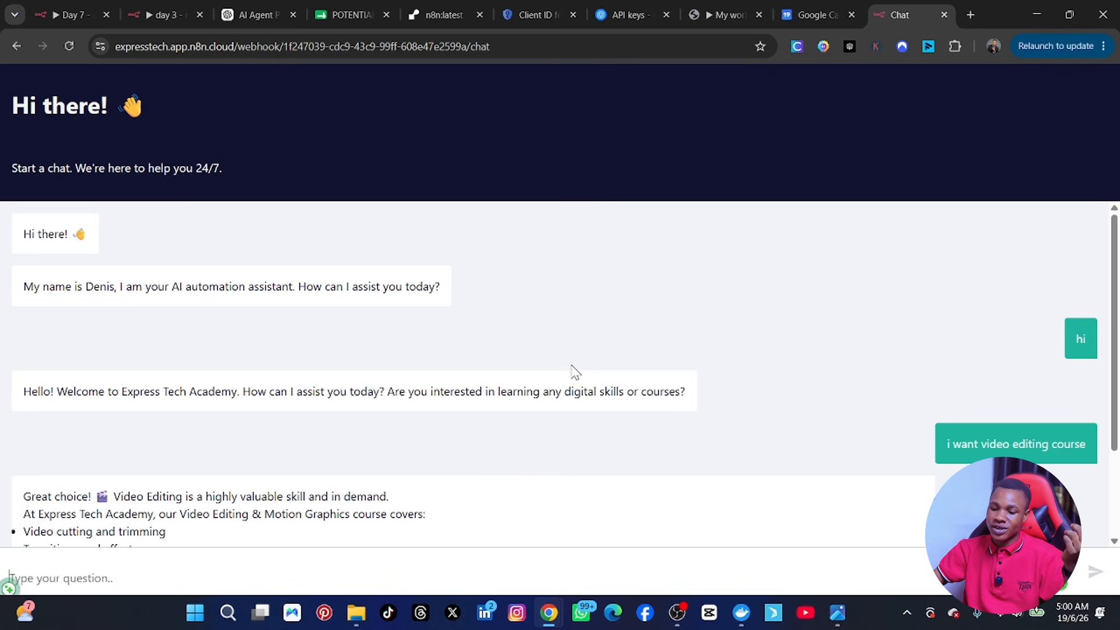
pyautogui.scroll(-2, 500, 385)
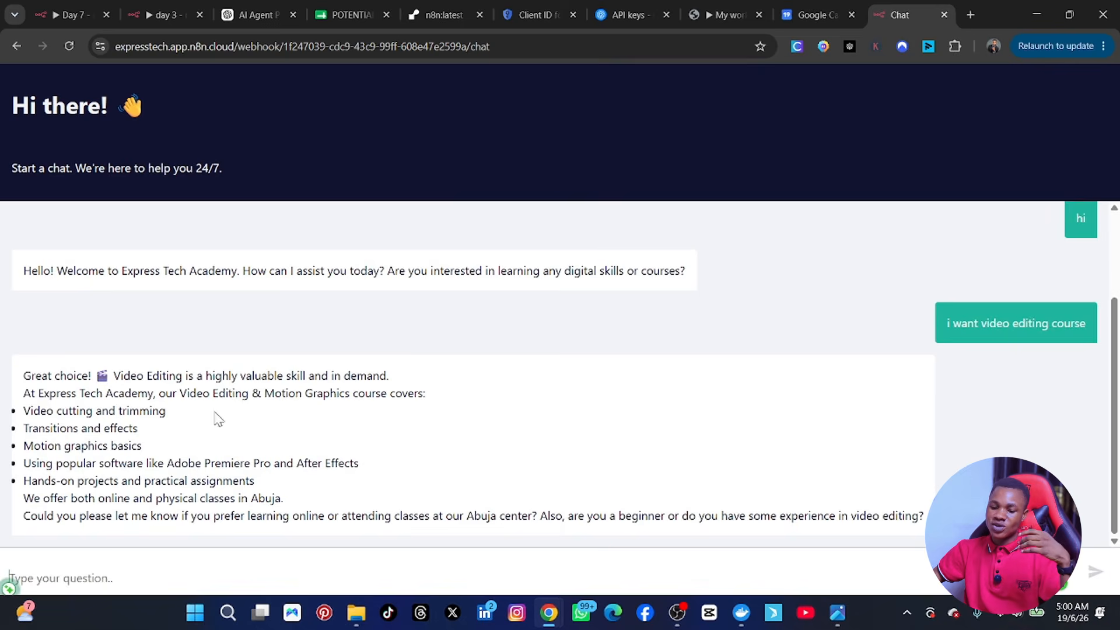
pyautogui.scroll(2, 245, 402)
pyautogui.scroll(-2, 292, 373)
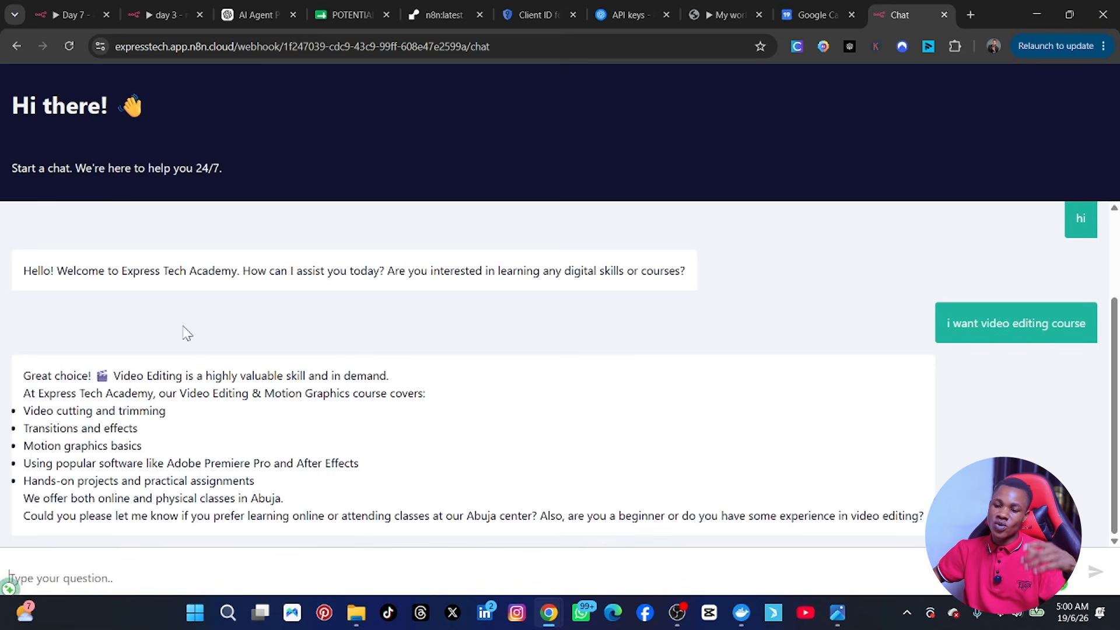
pyautogui.scroll(2, 210, 304)
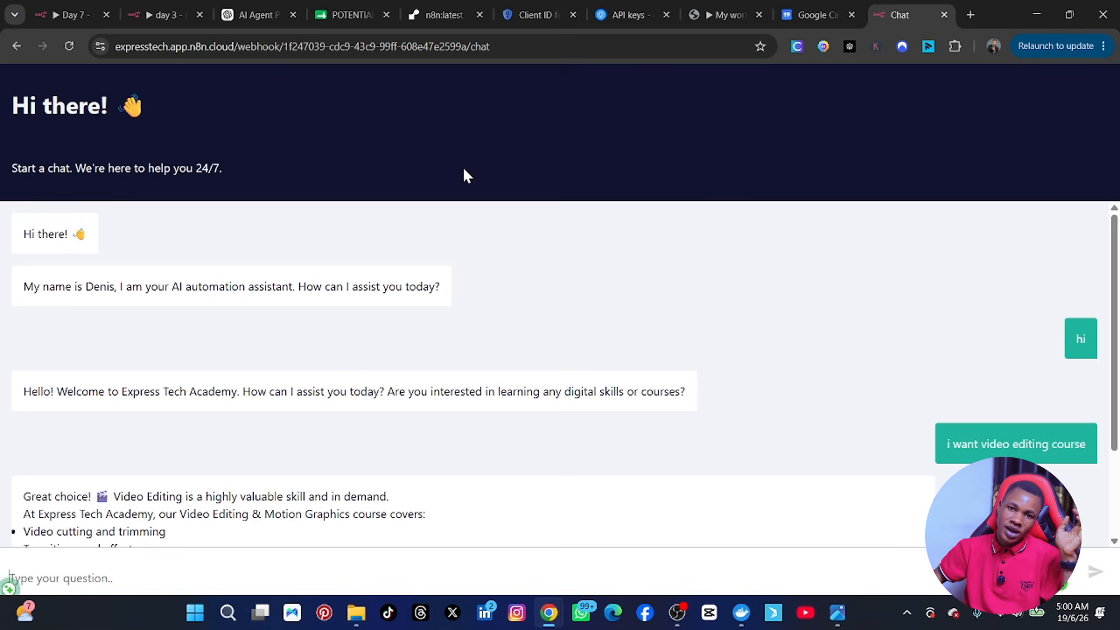
pyautogui.scroll(-1, 841, 424)
pyautogui.scroll(-1, 842, 425)
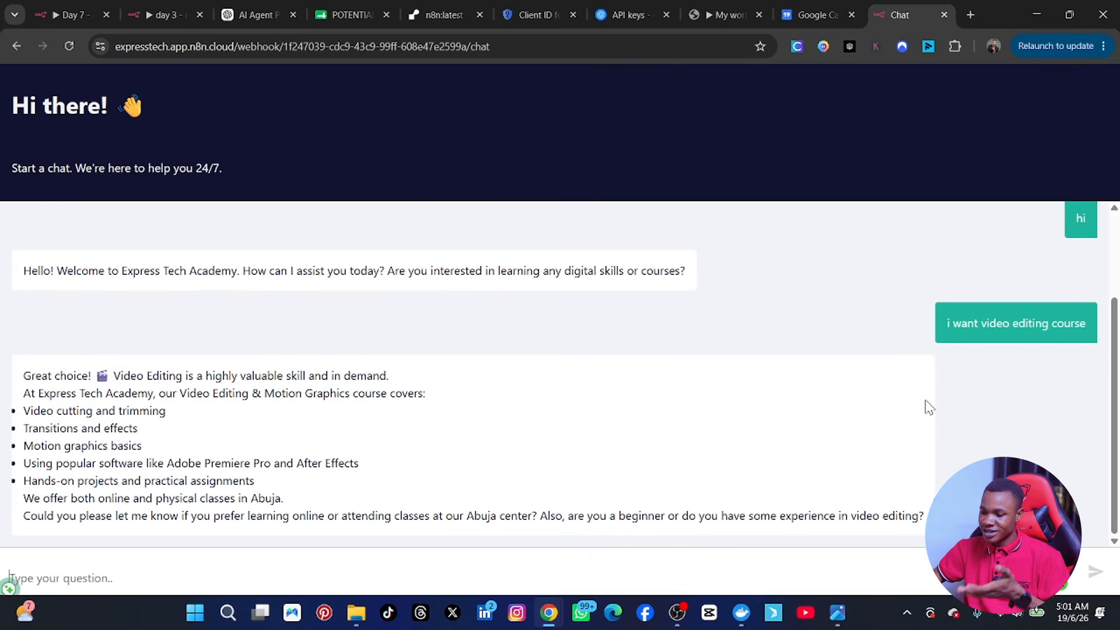